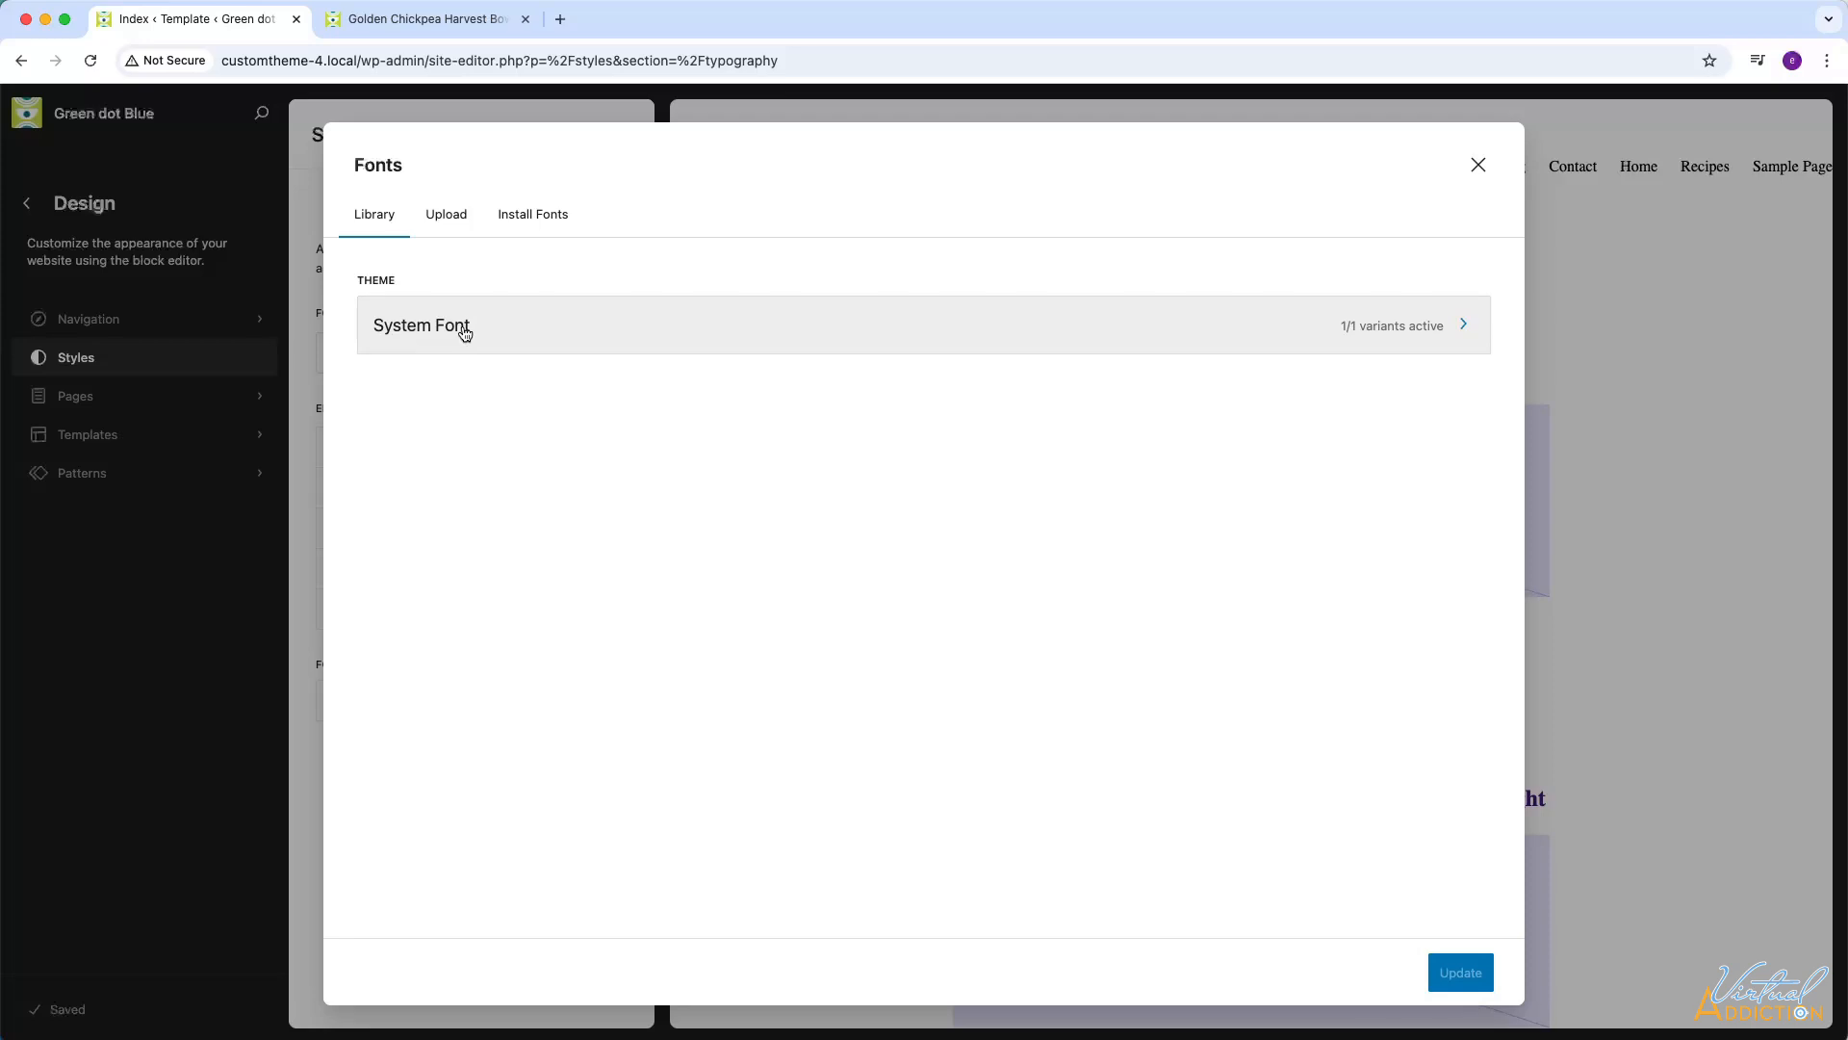
Allow access to Google Fonts so its fonts can be installed on the site
left_click(447, 218)
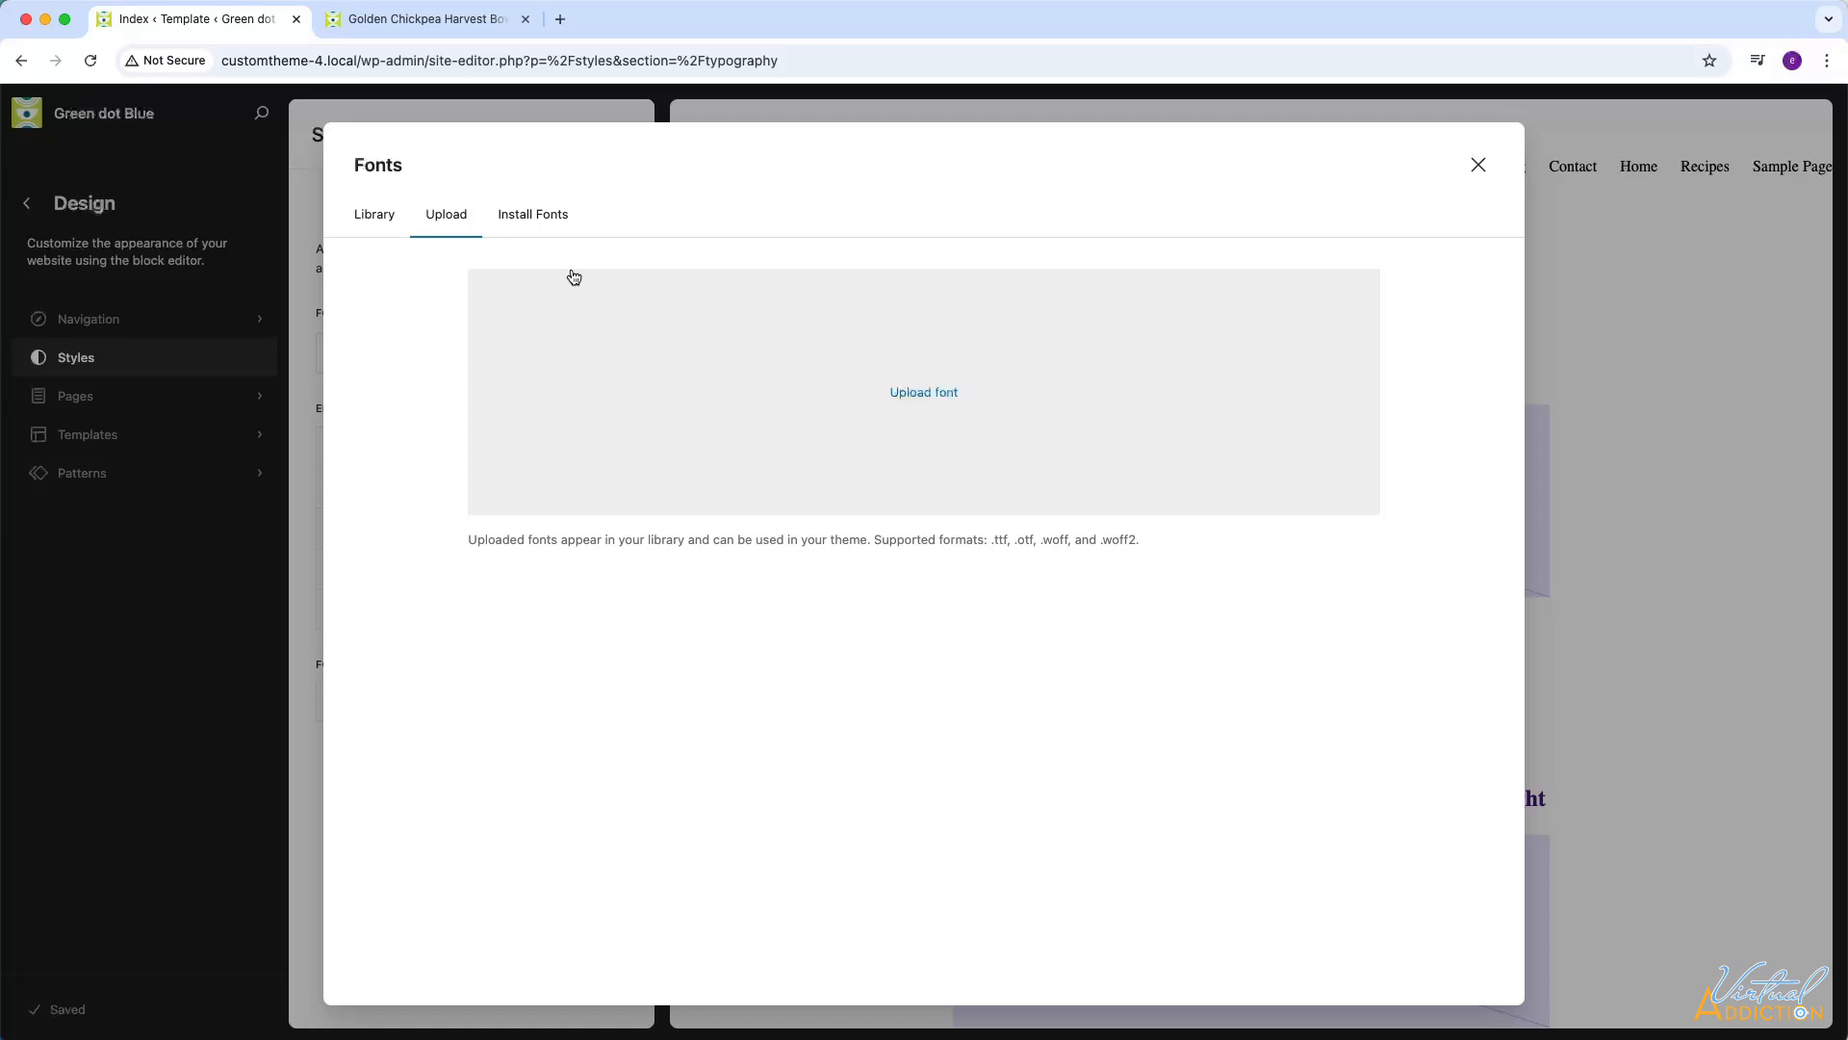
left_click(532, 220)
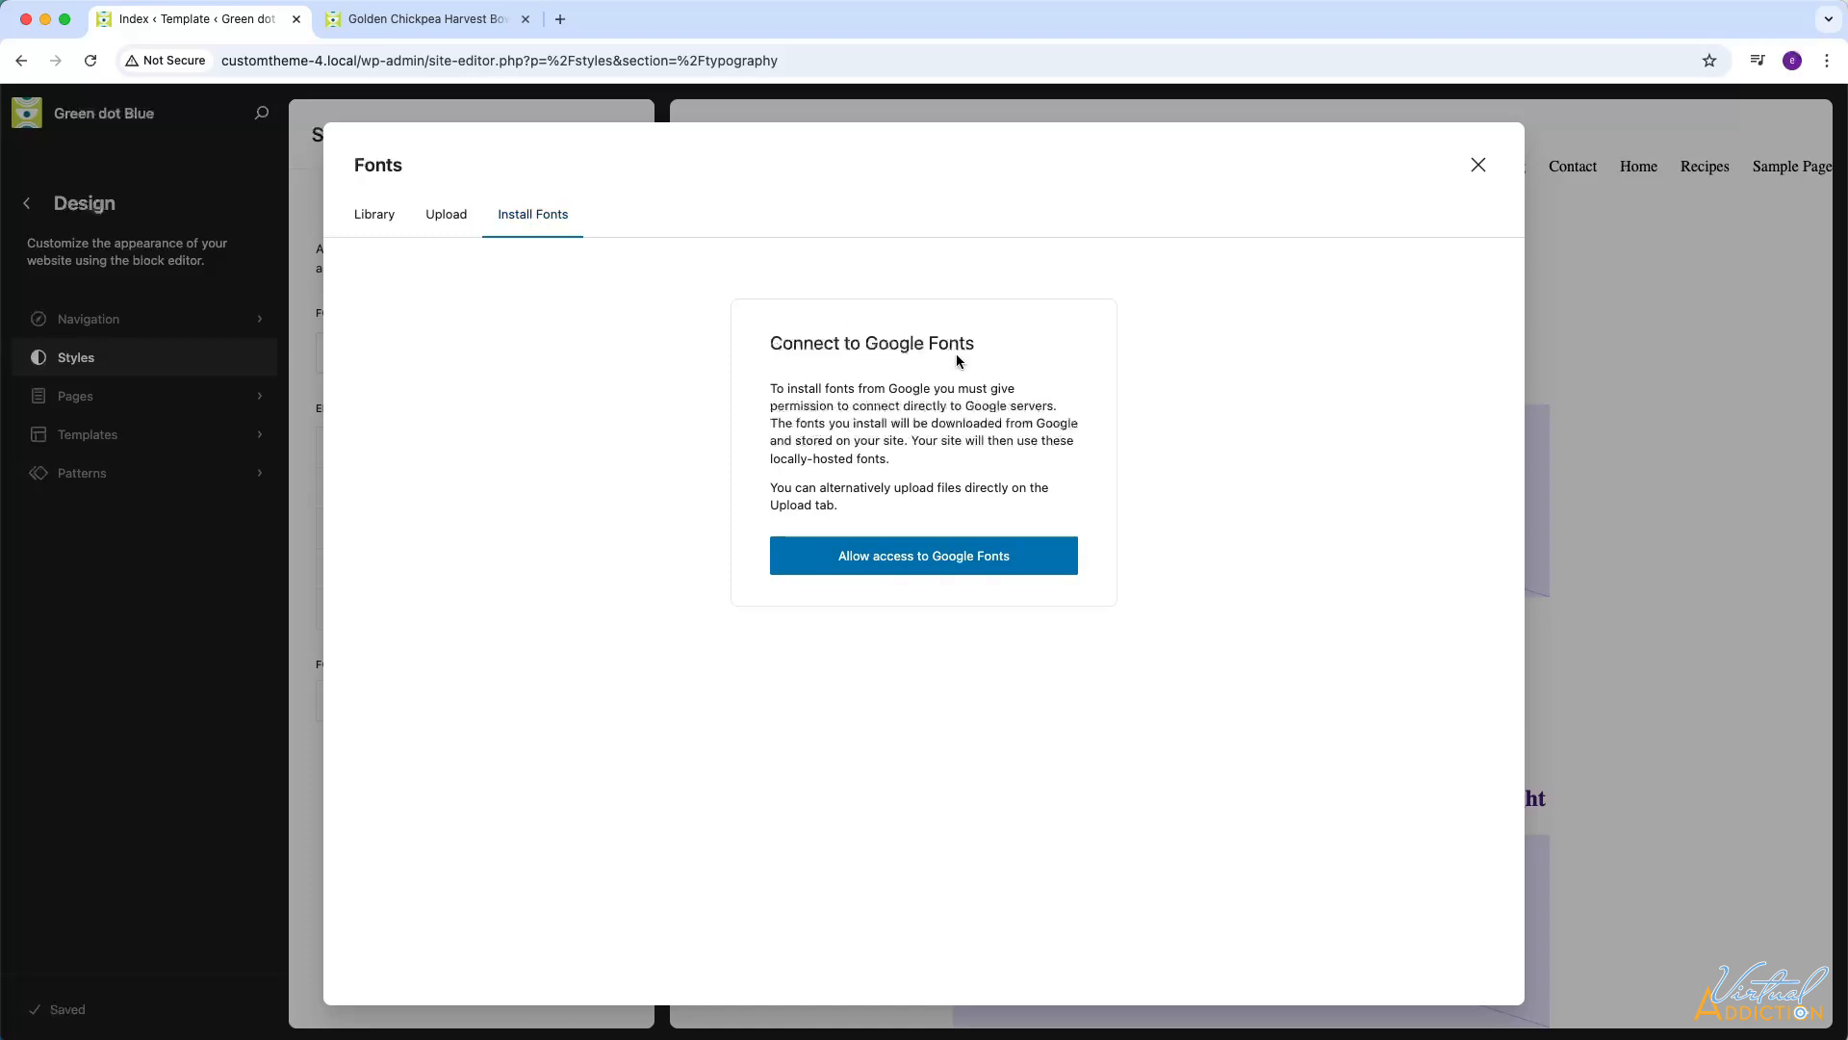
left_click(938, 563)
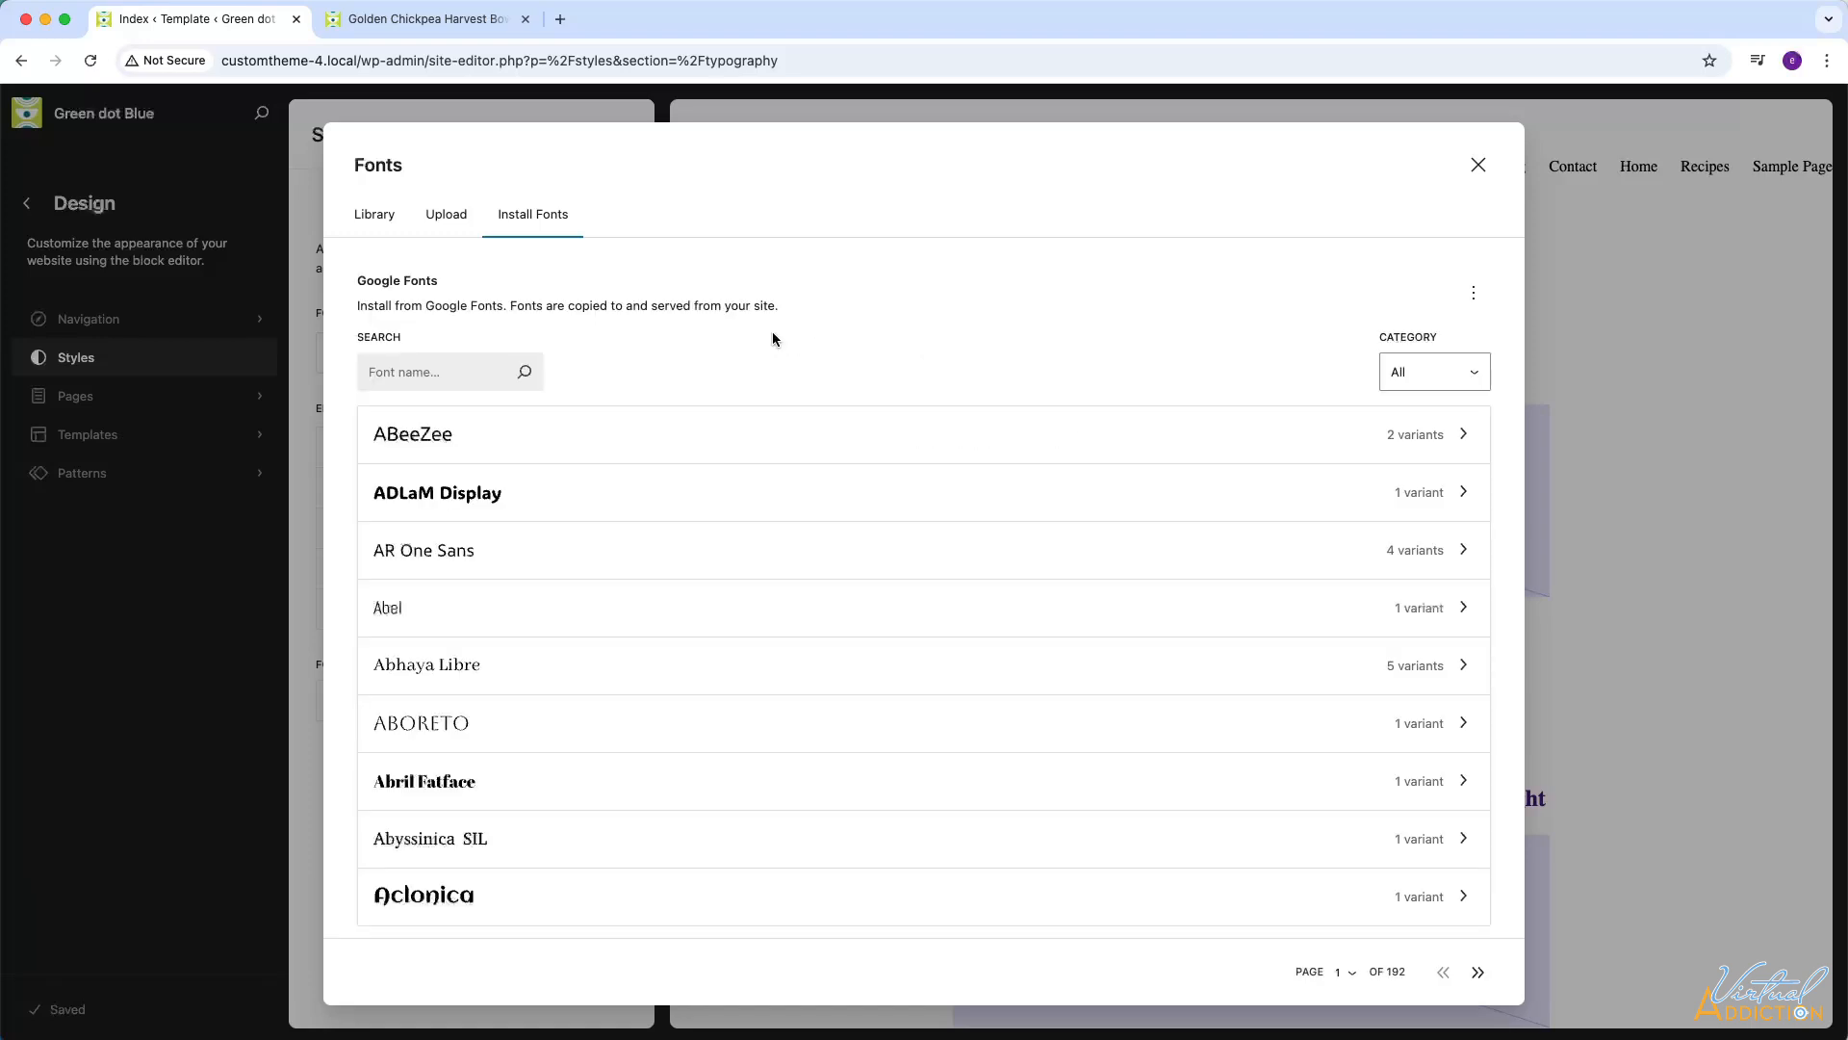
scroll(956, 685, "down", 2)
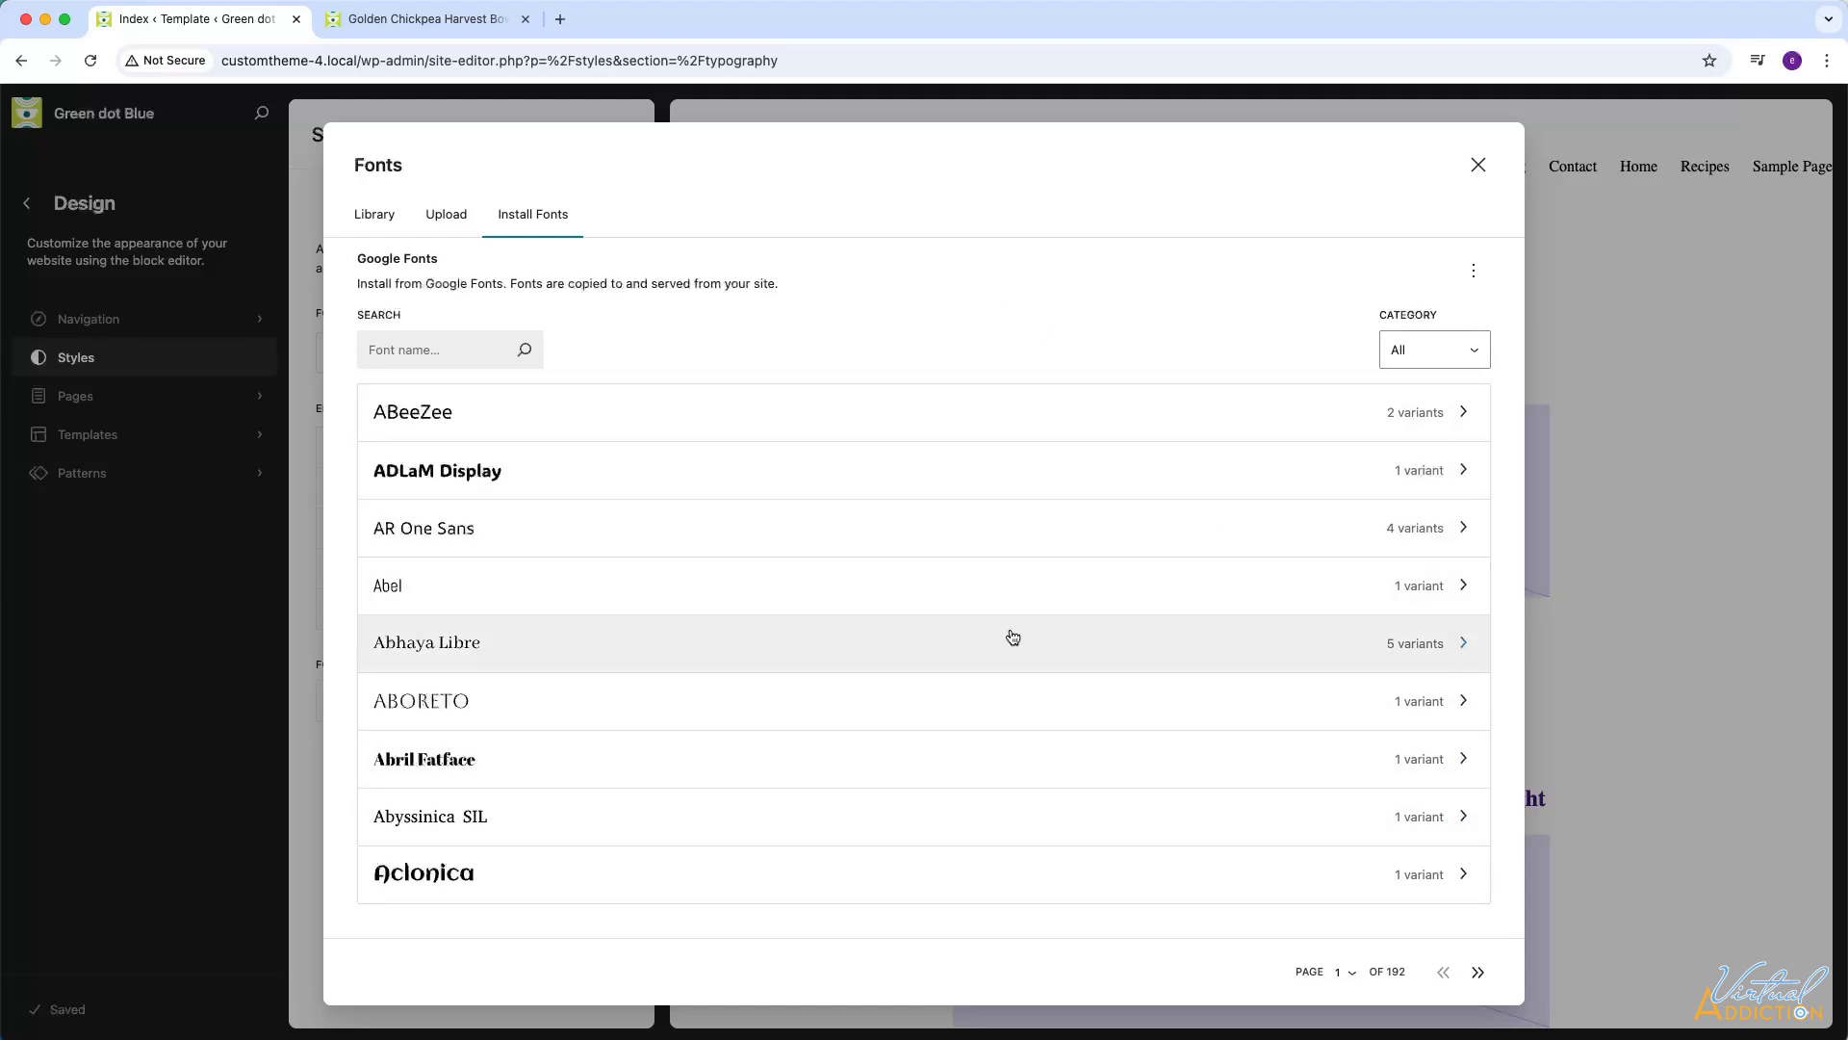
left_click(1434, 356)
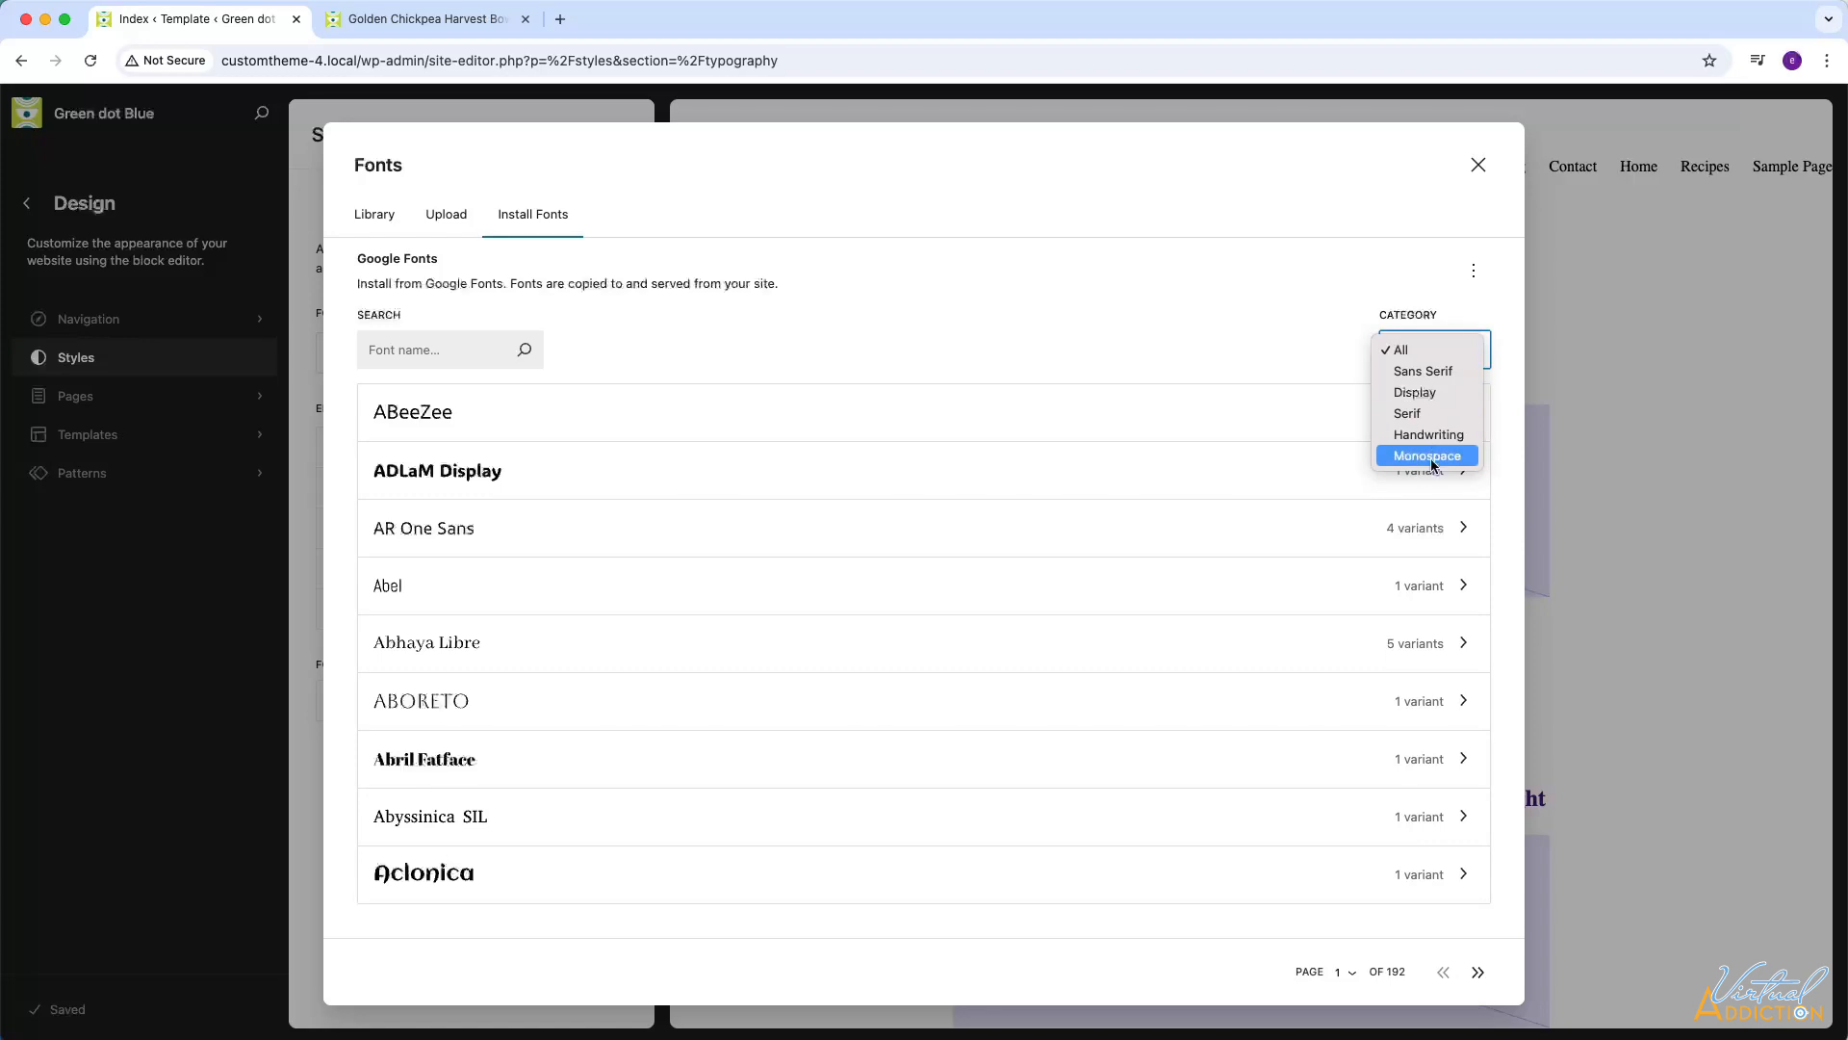
left_click(482, 361)
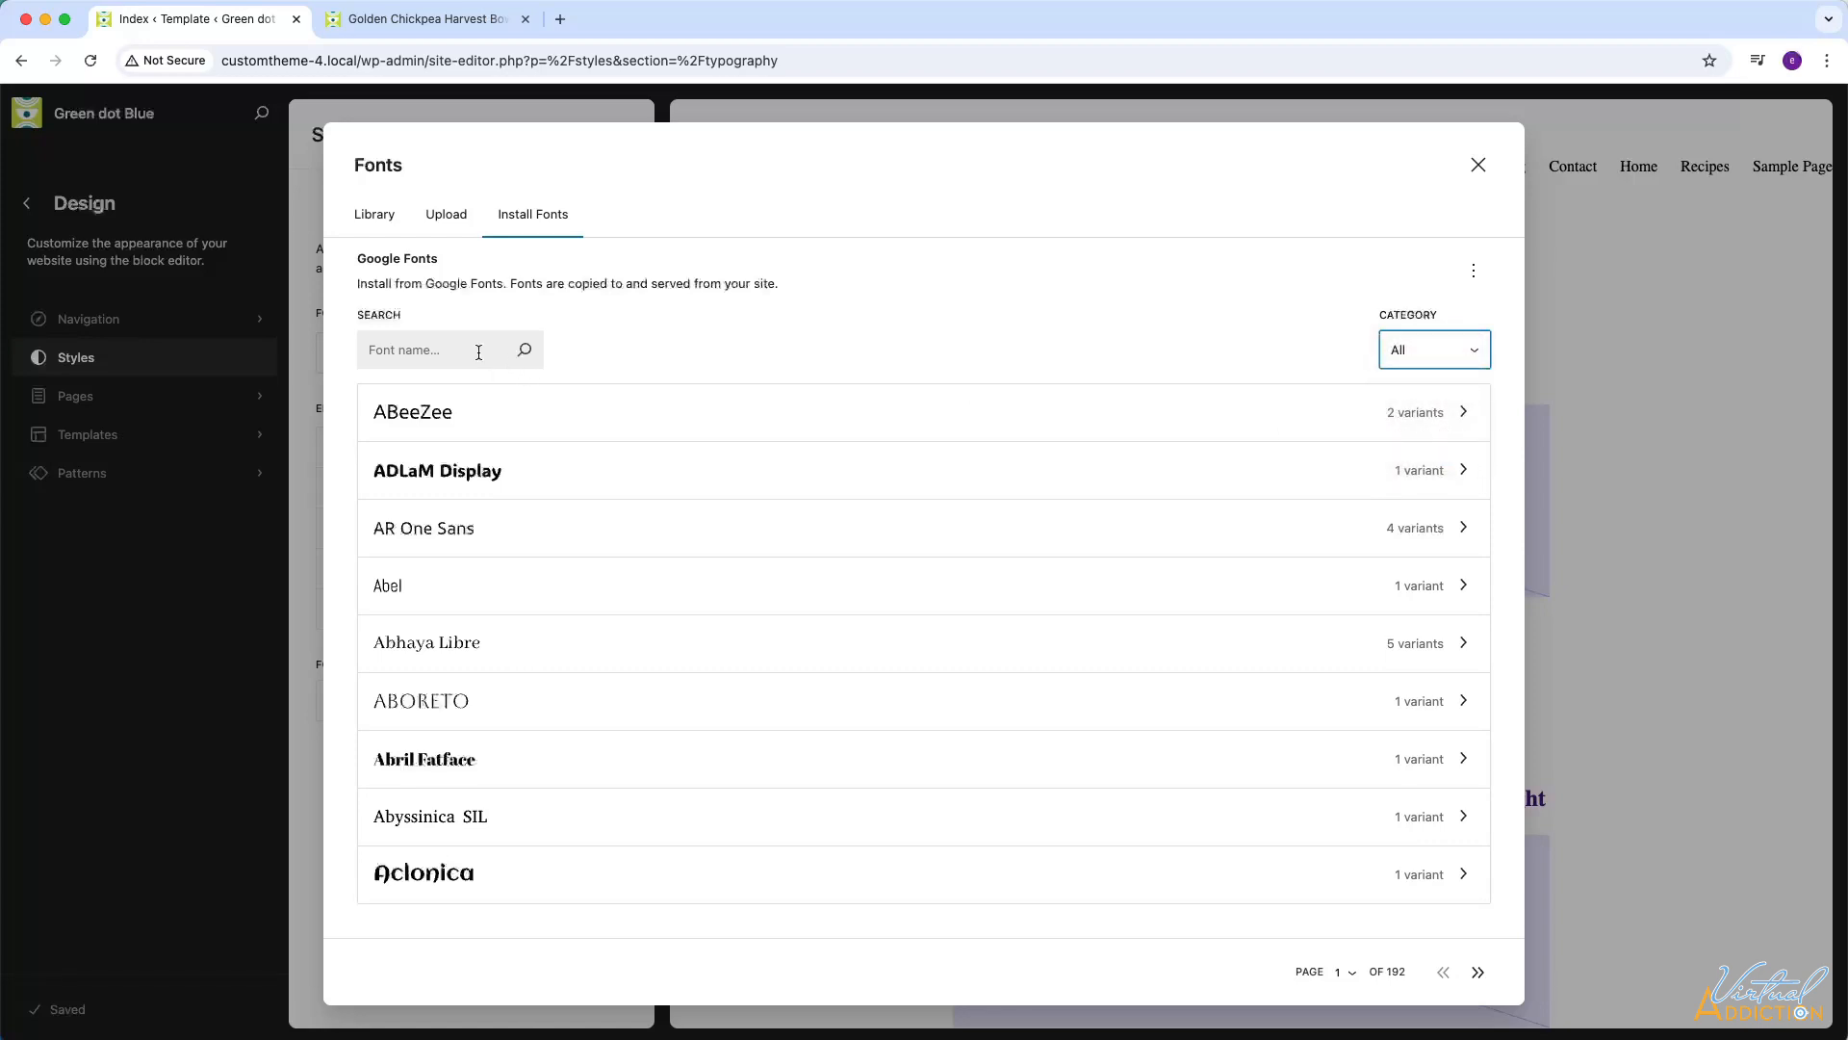
Find the Sacramento font in Google Fonts, install its 400 normal variant and return to the font list
left_click(458, 353)
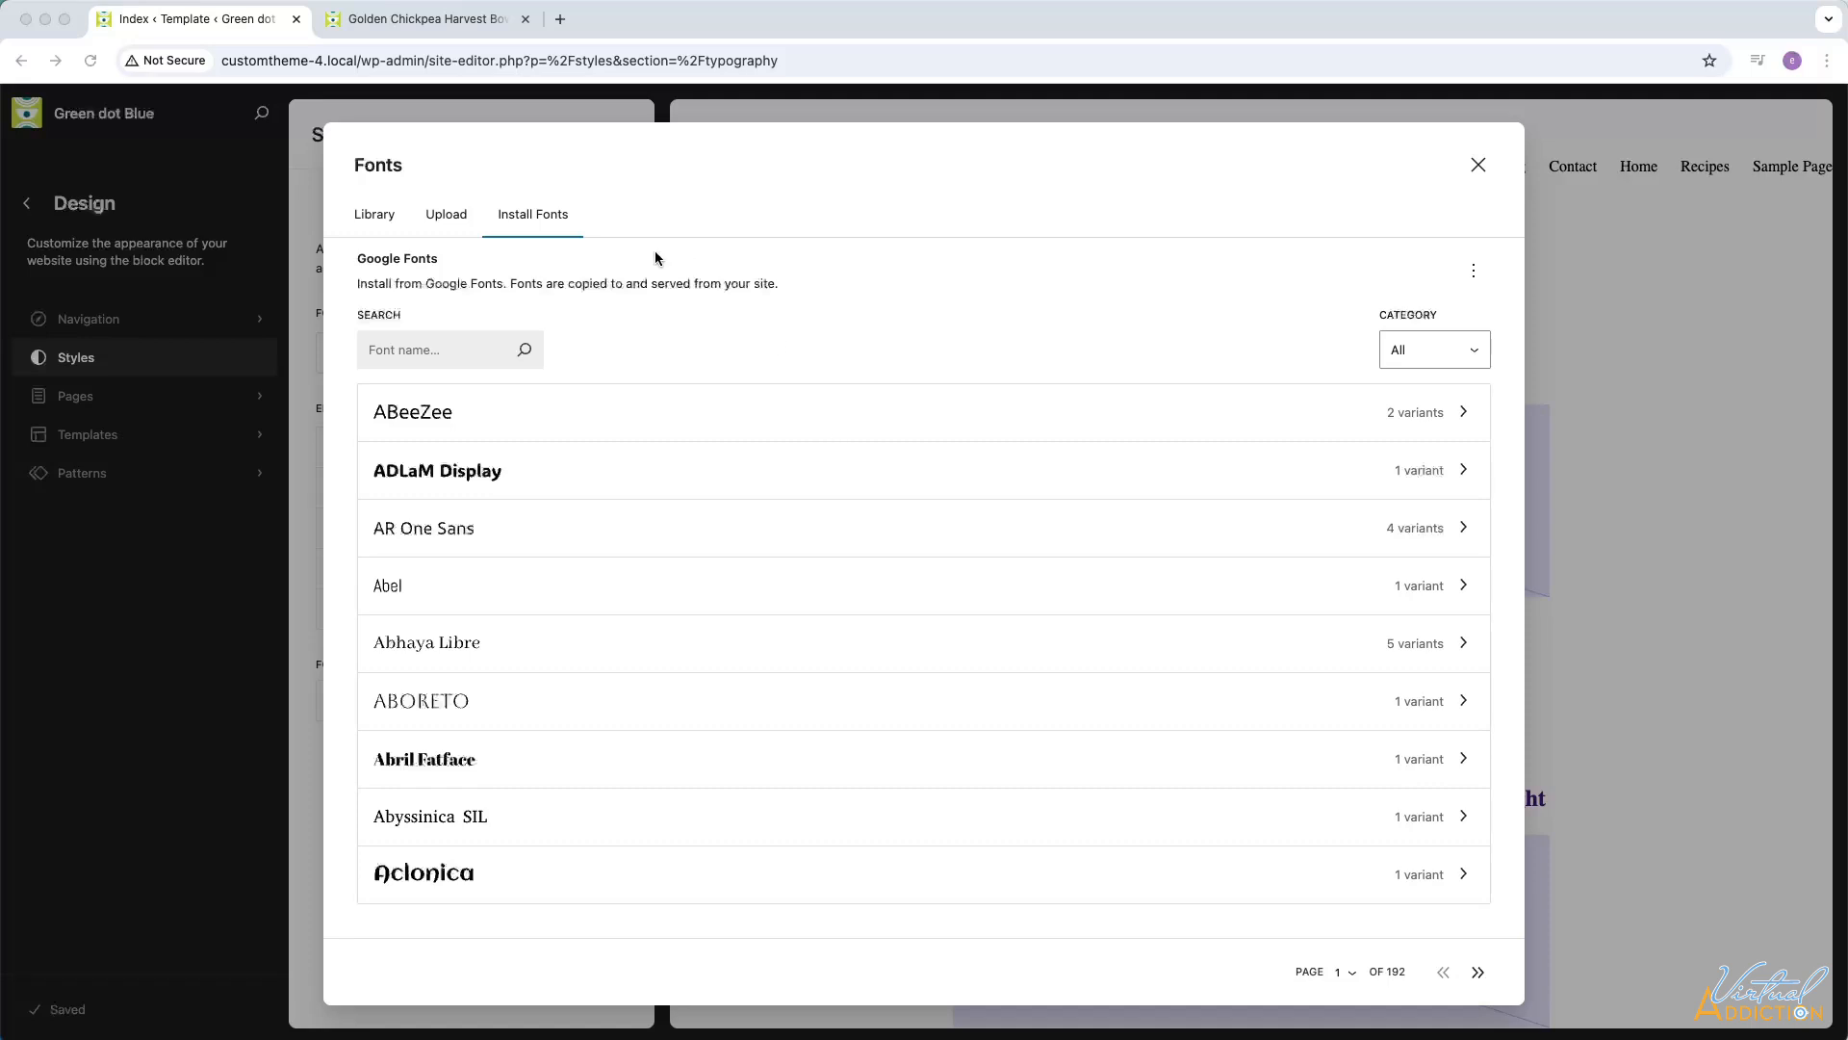
left_click(408, 349)
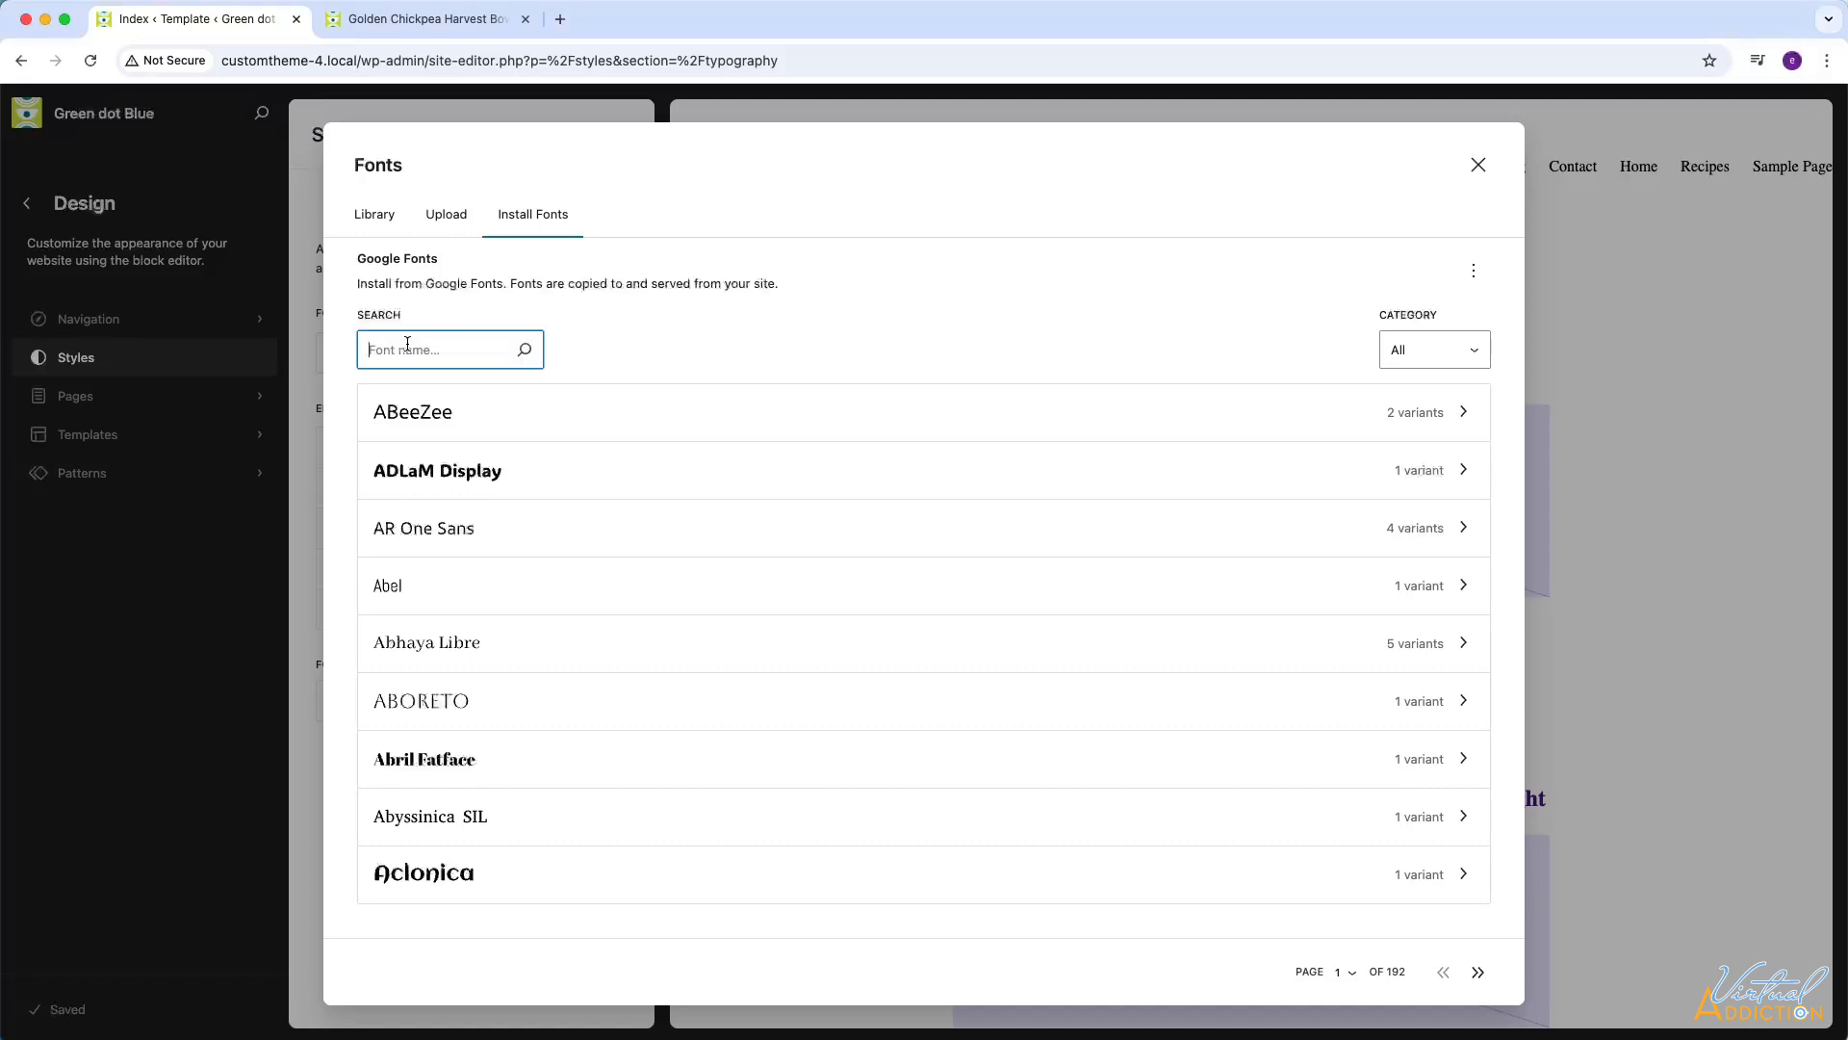
type("Sacra")
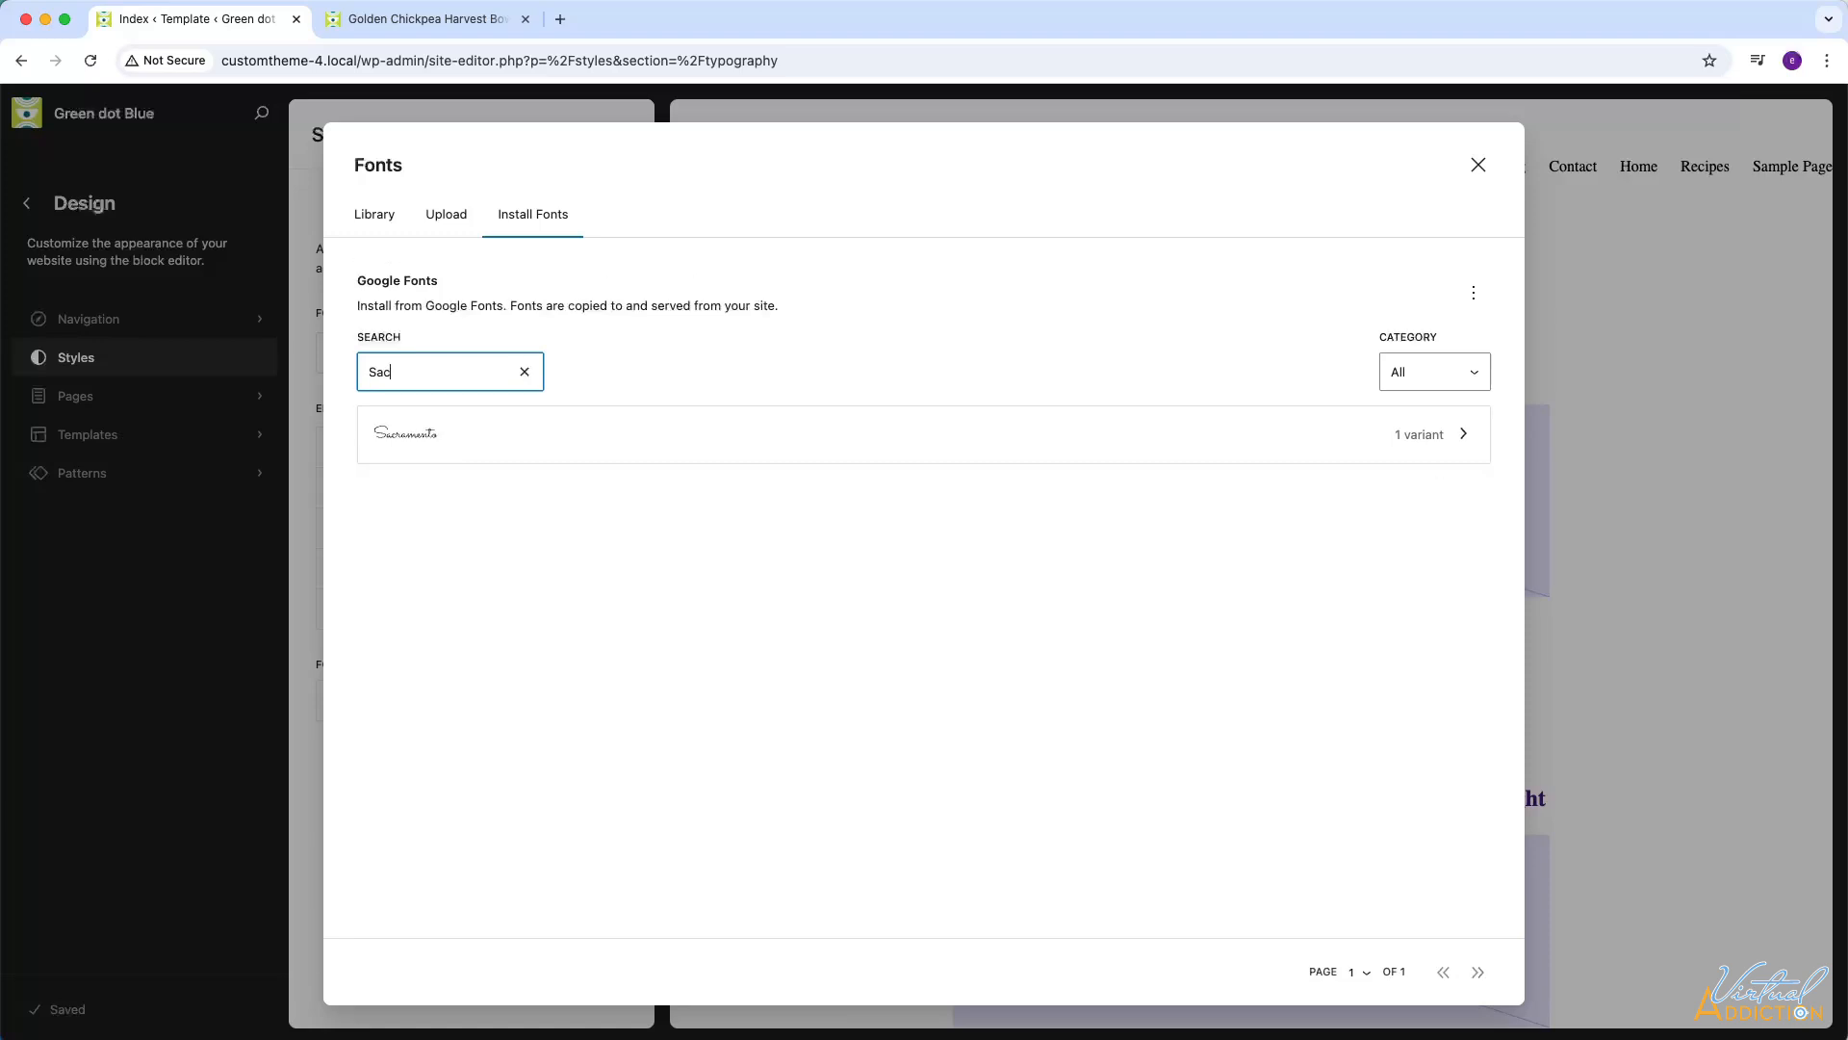
left_click(429, 433)
left_click(381, 418)
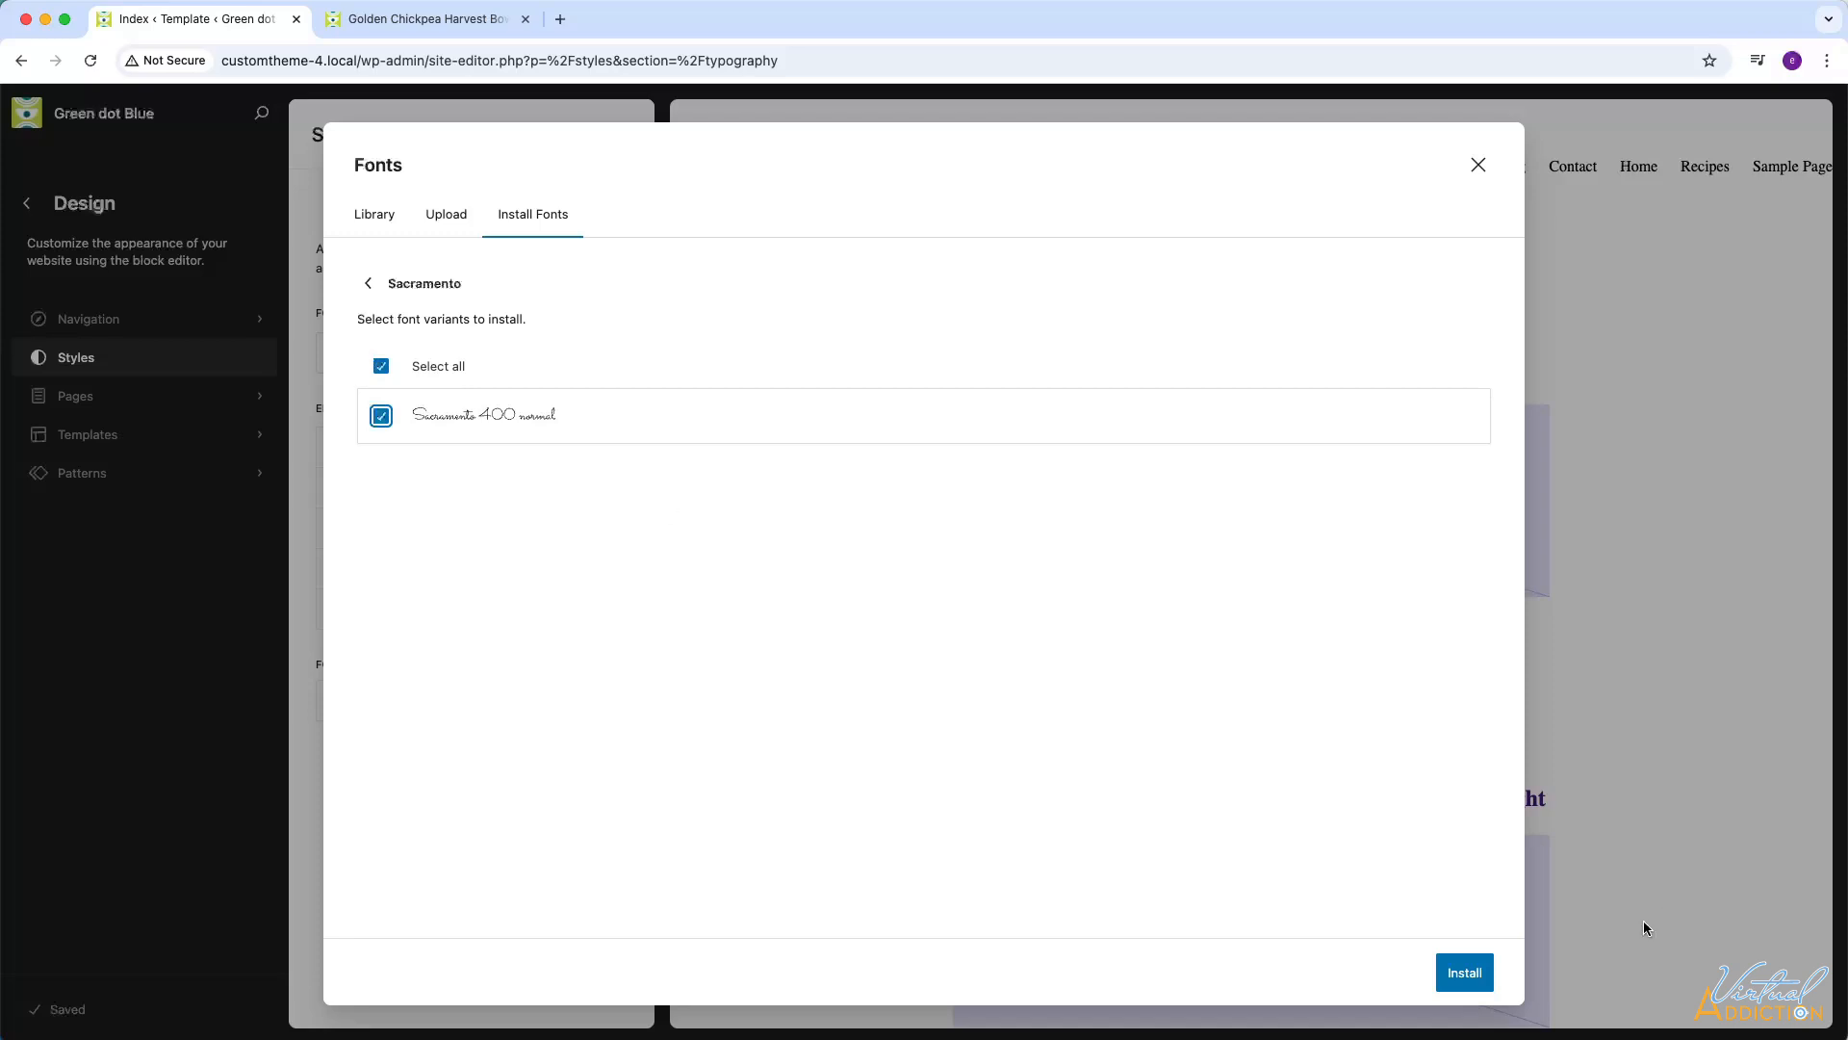
left_click(1476, 974)
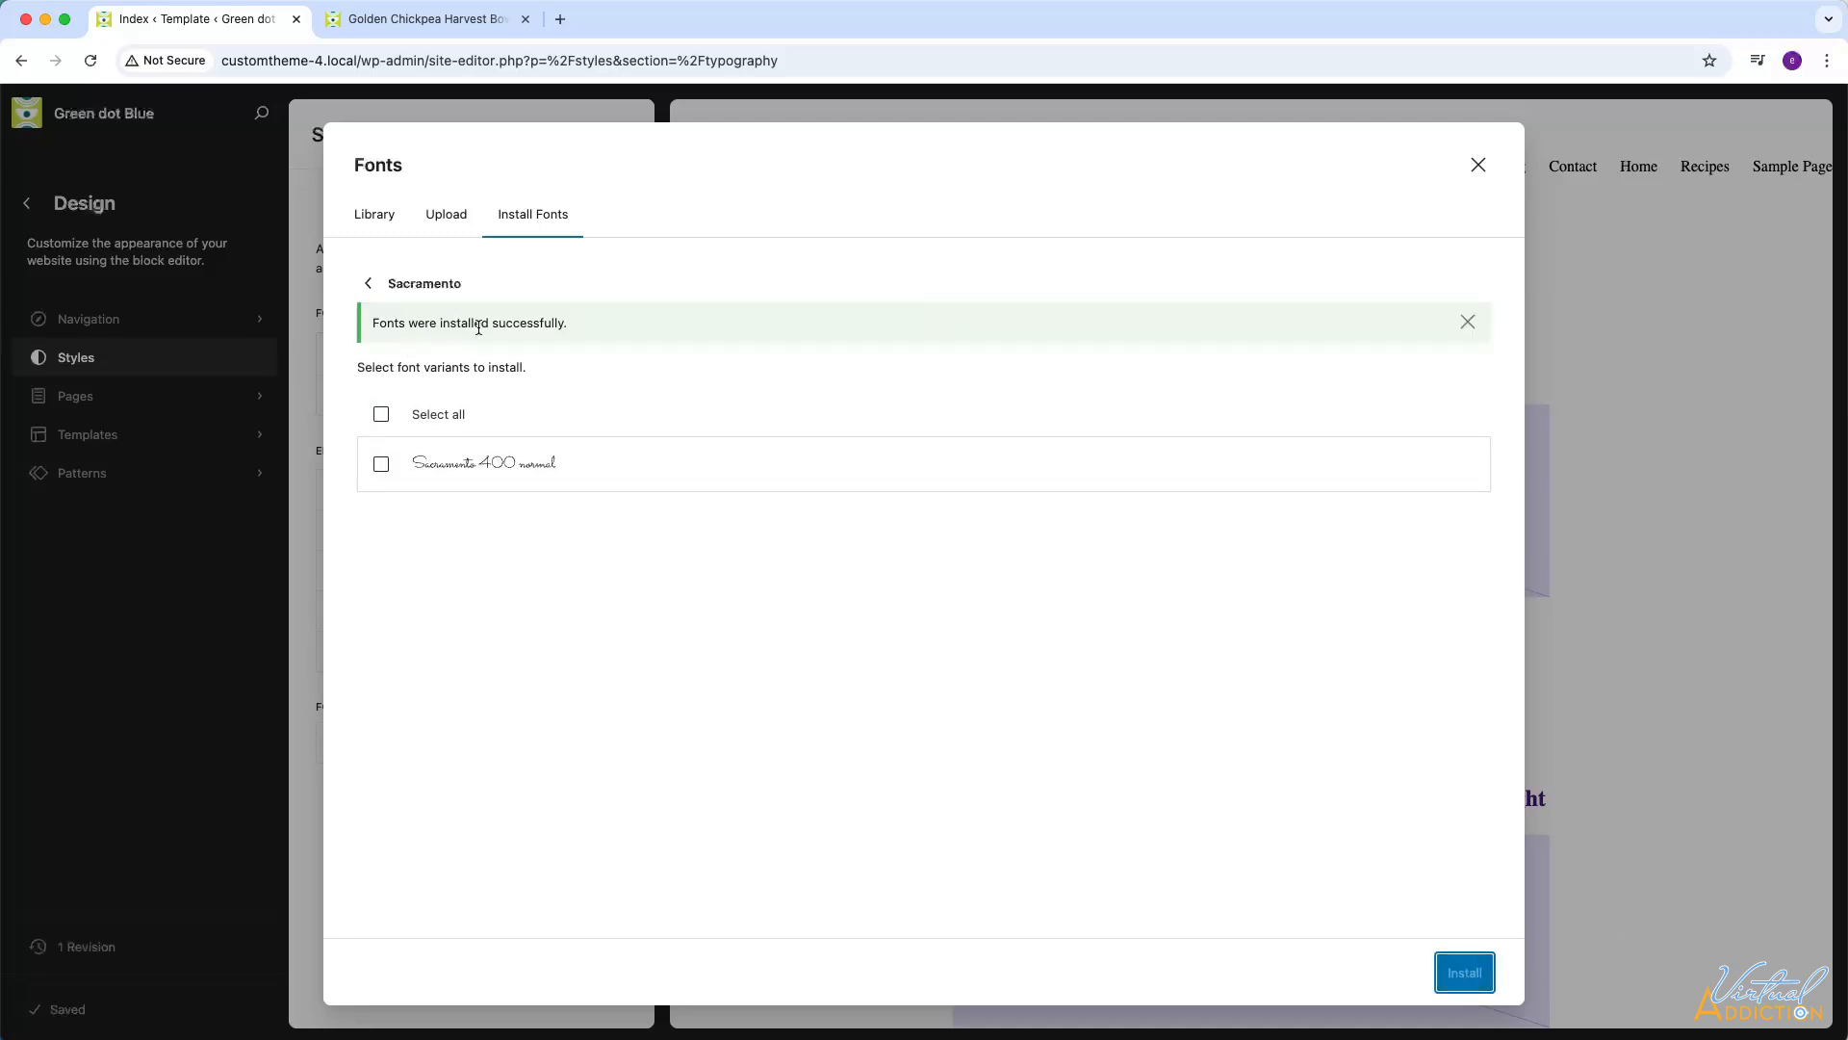
left_click(371, 286)
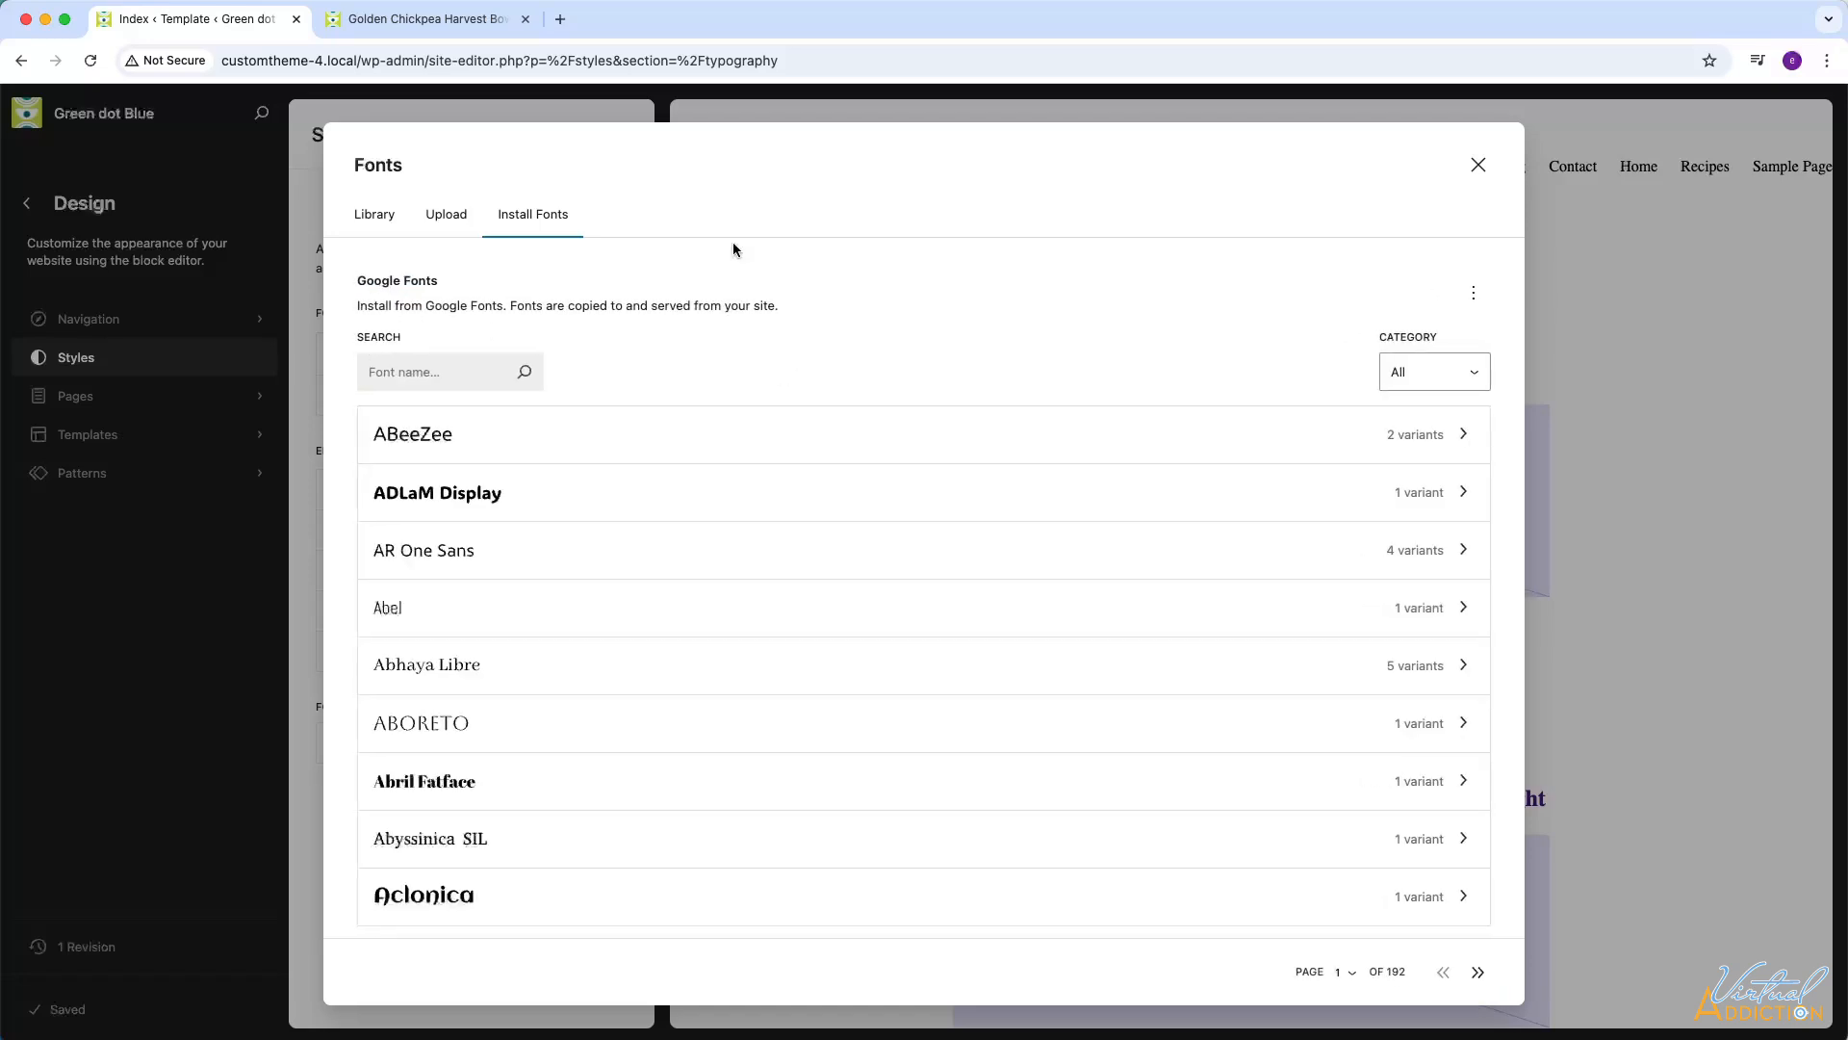
Search Google Fonts for Alice and install its 400 normal variant
left_click(438, 371)
type("A")
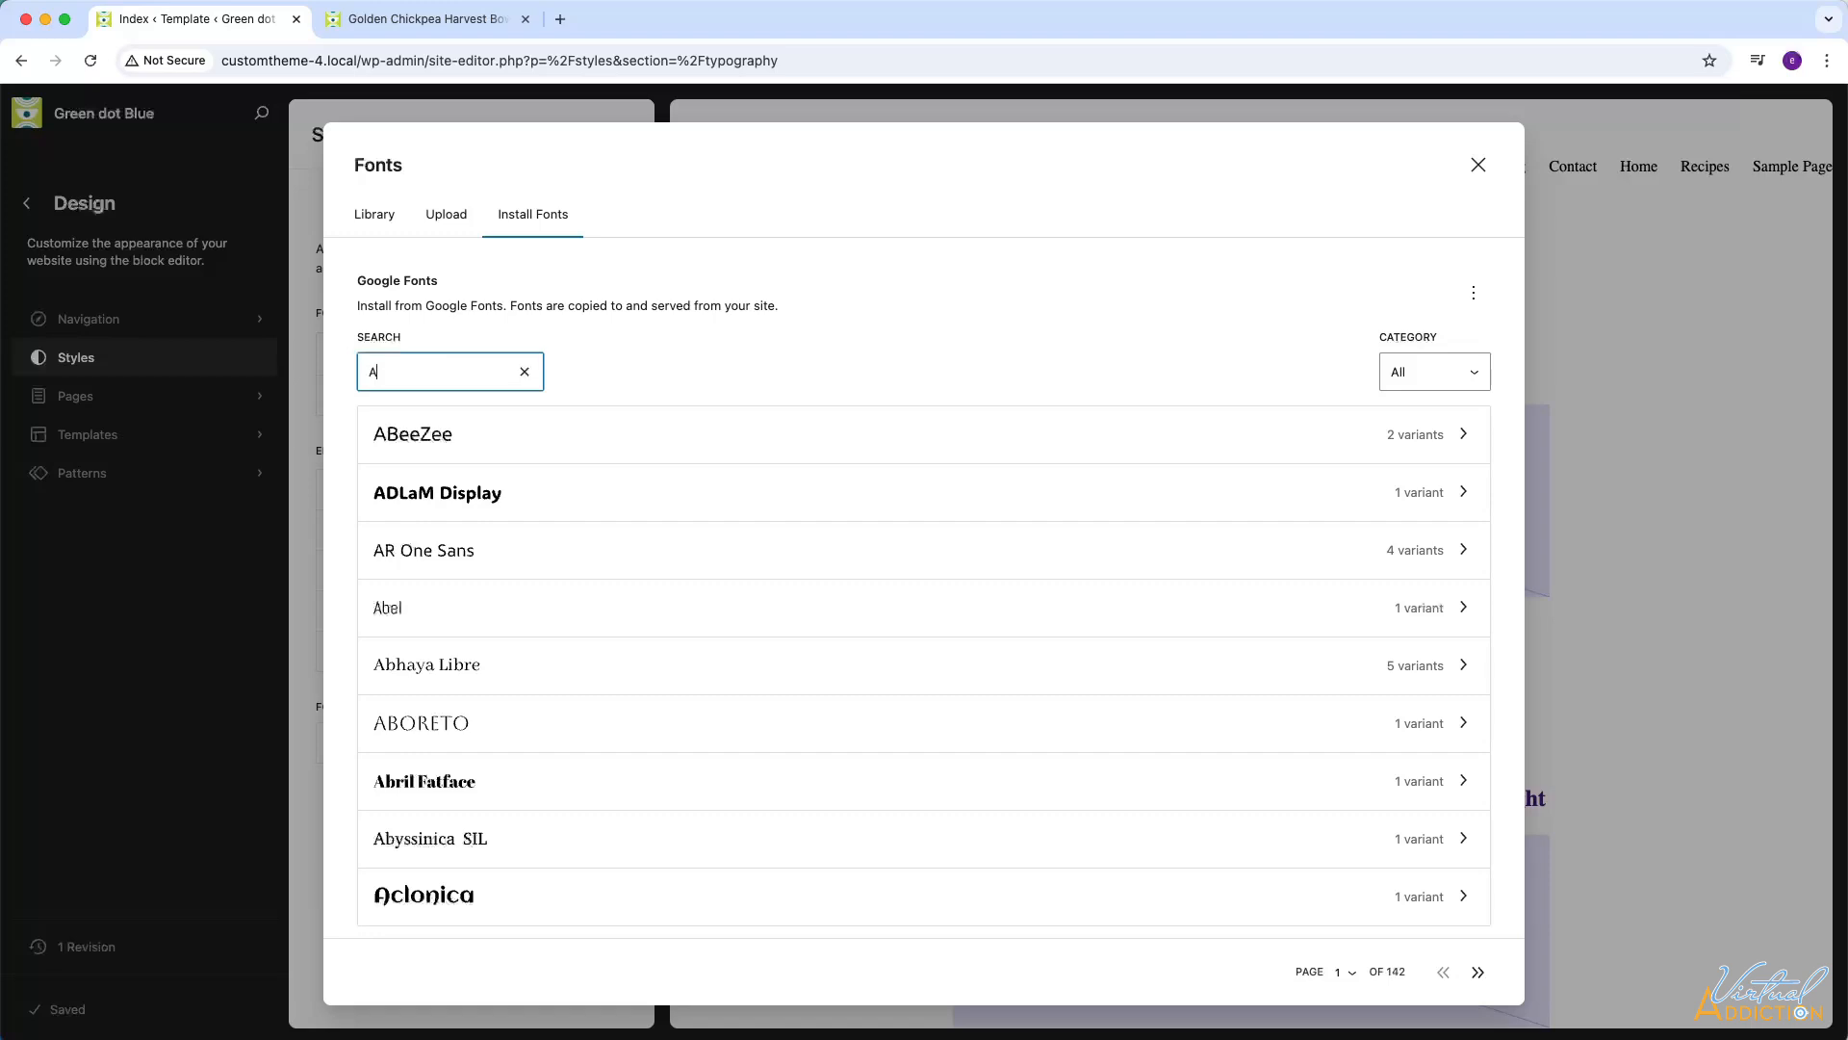
type("lice")
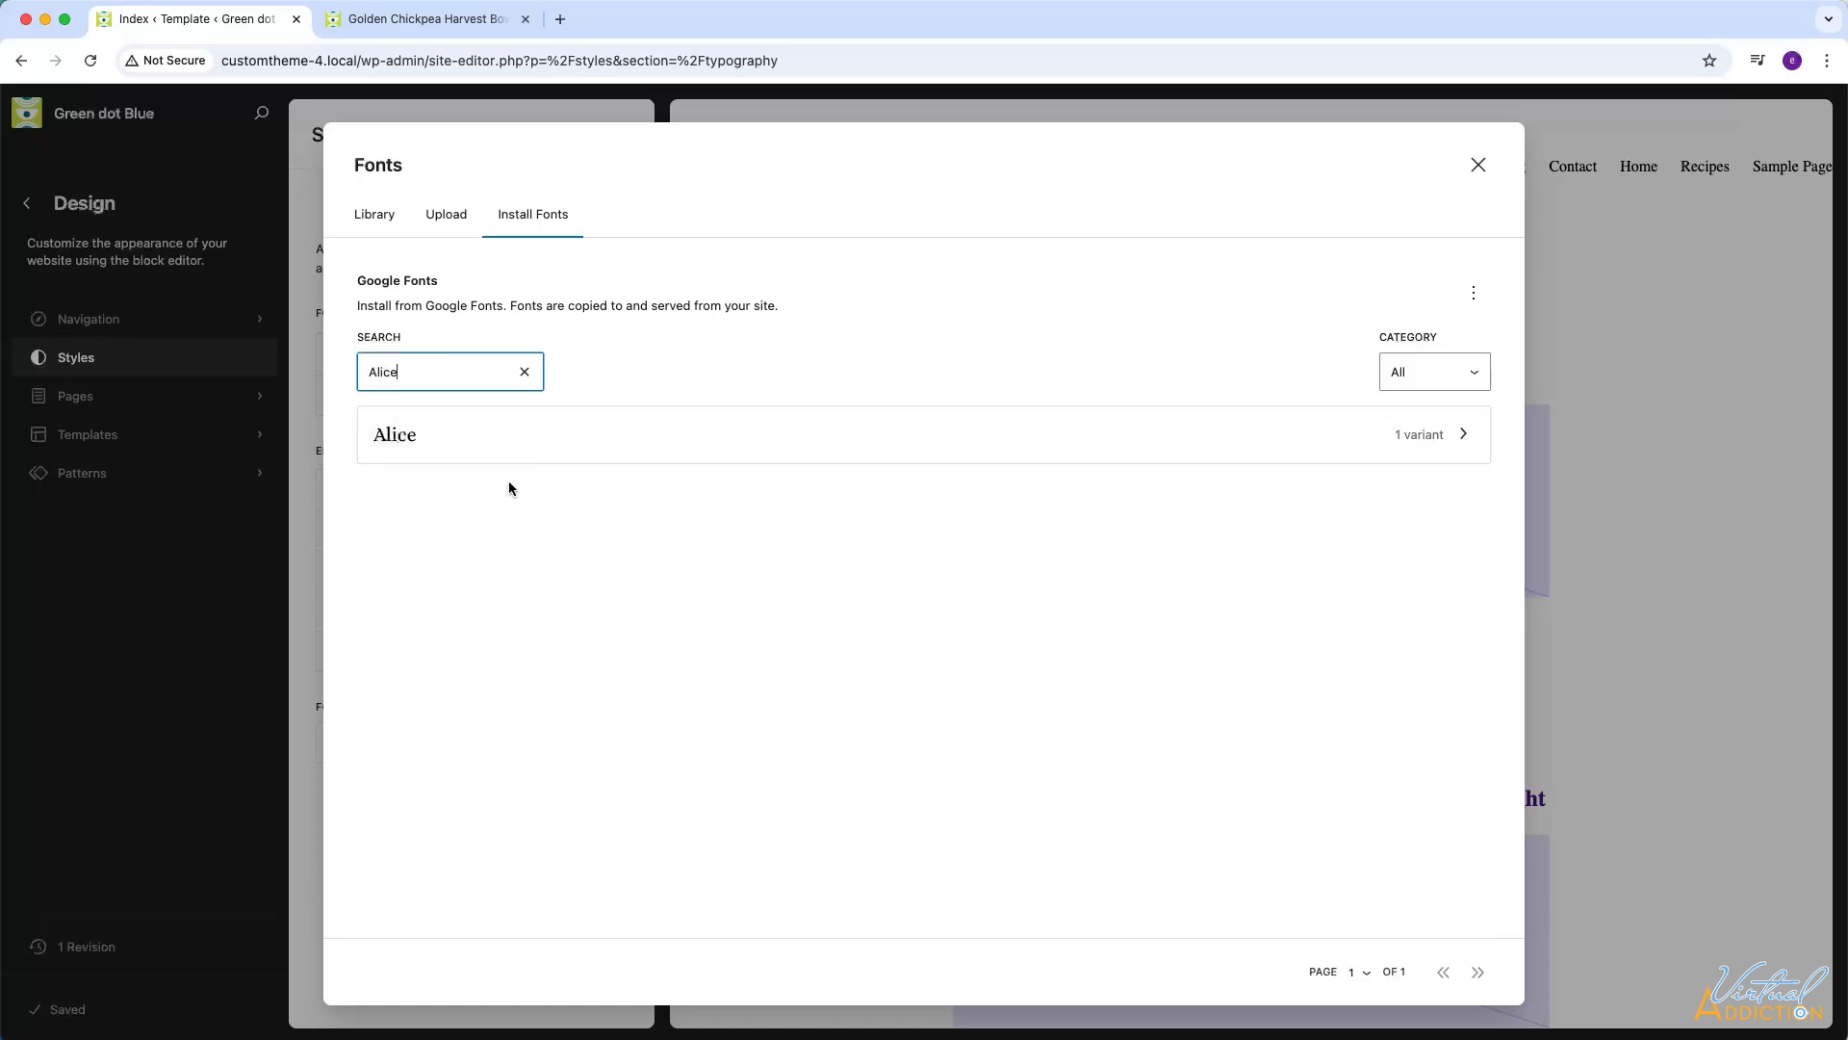
left_click(479, 439)
left_click(378, 416)
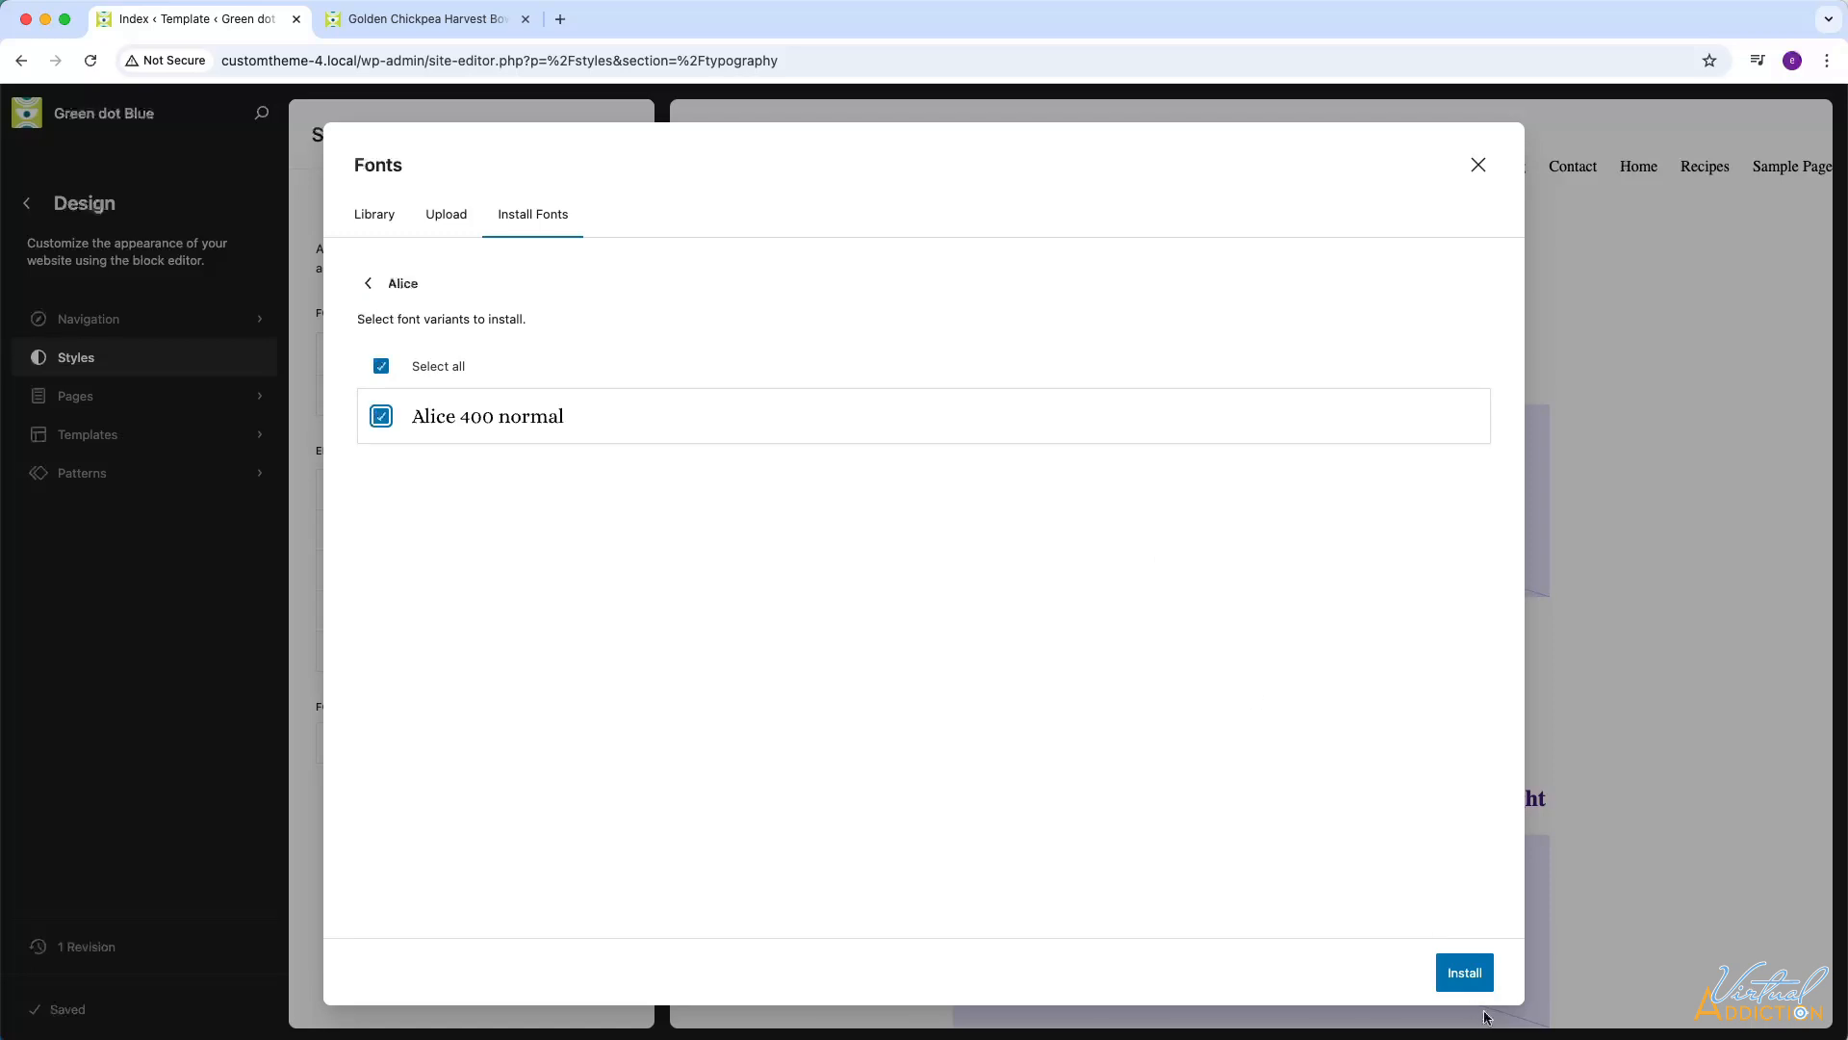
left_click(1464, 972)
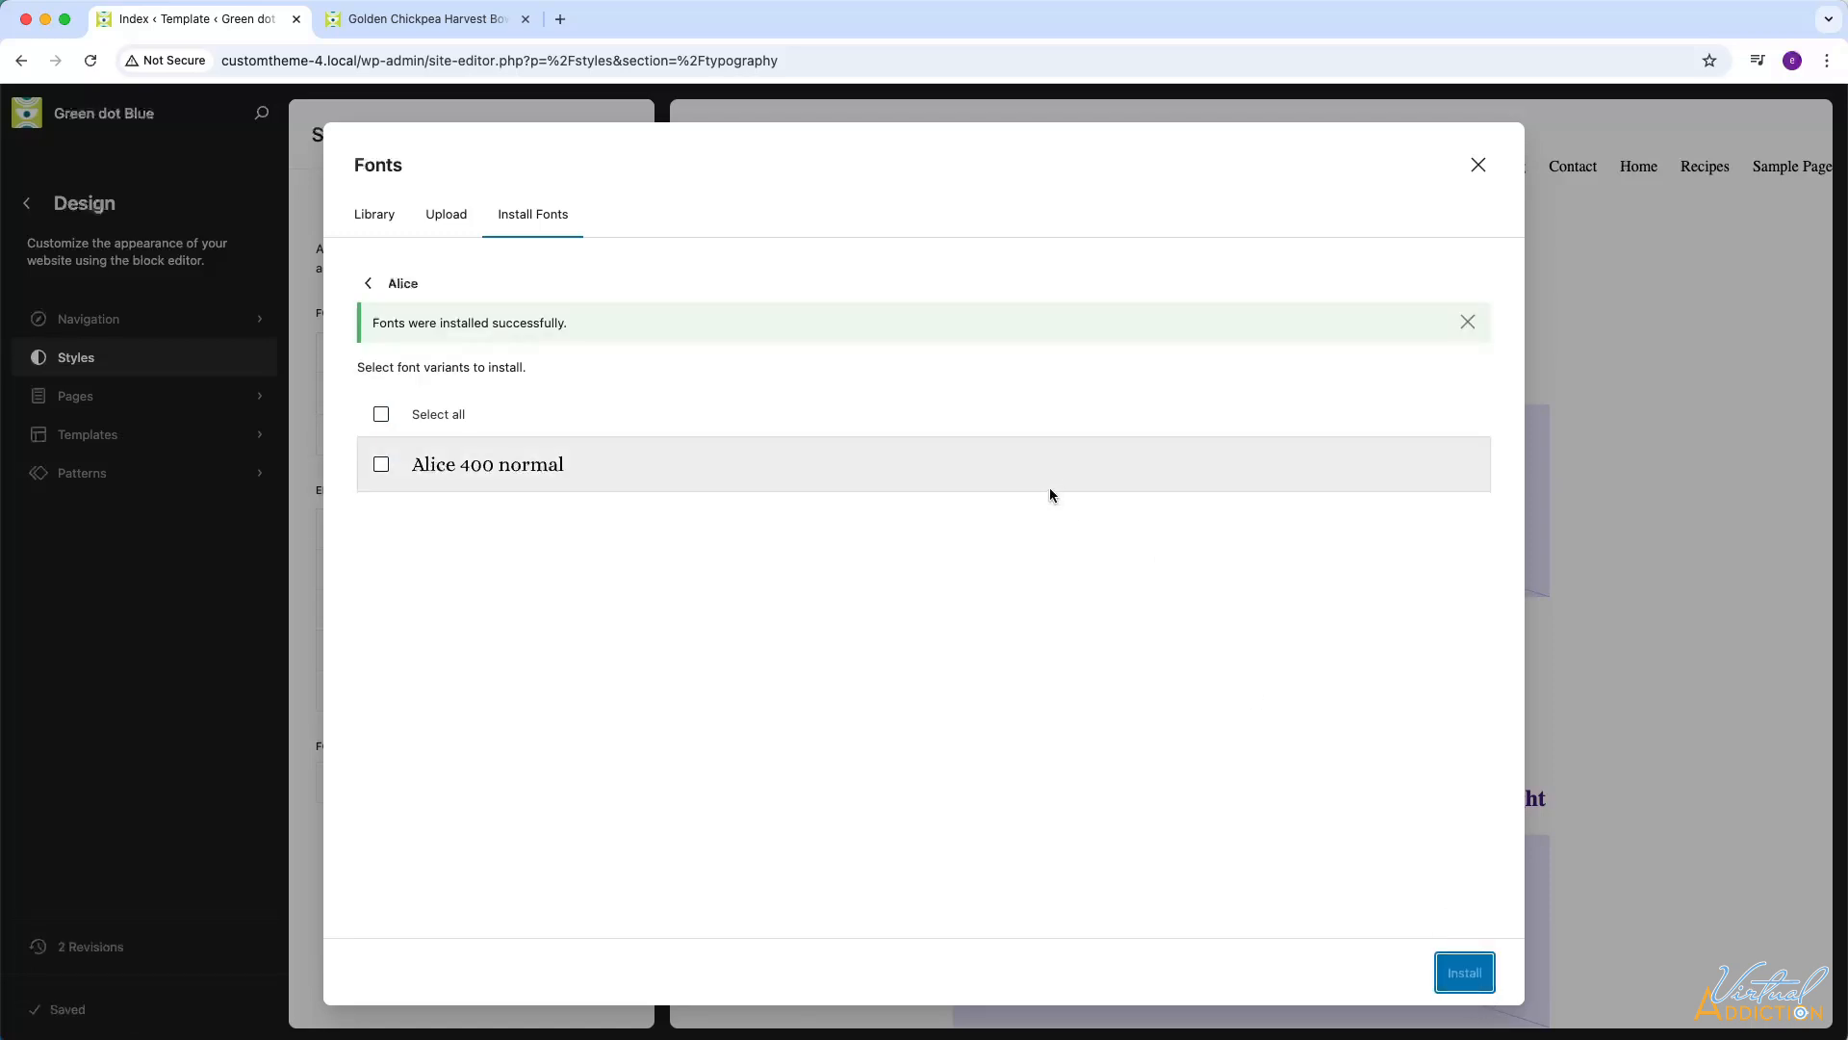
Install the Roboto 400 normal, 700 normal and 400 italic variants from Google Fonts and check the installed fonts in the library
left_click(443, 374)
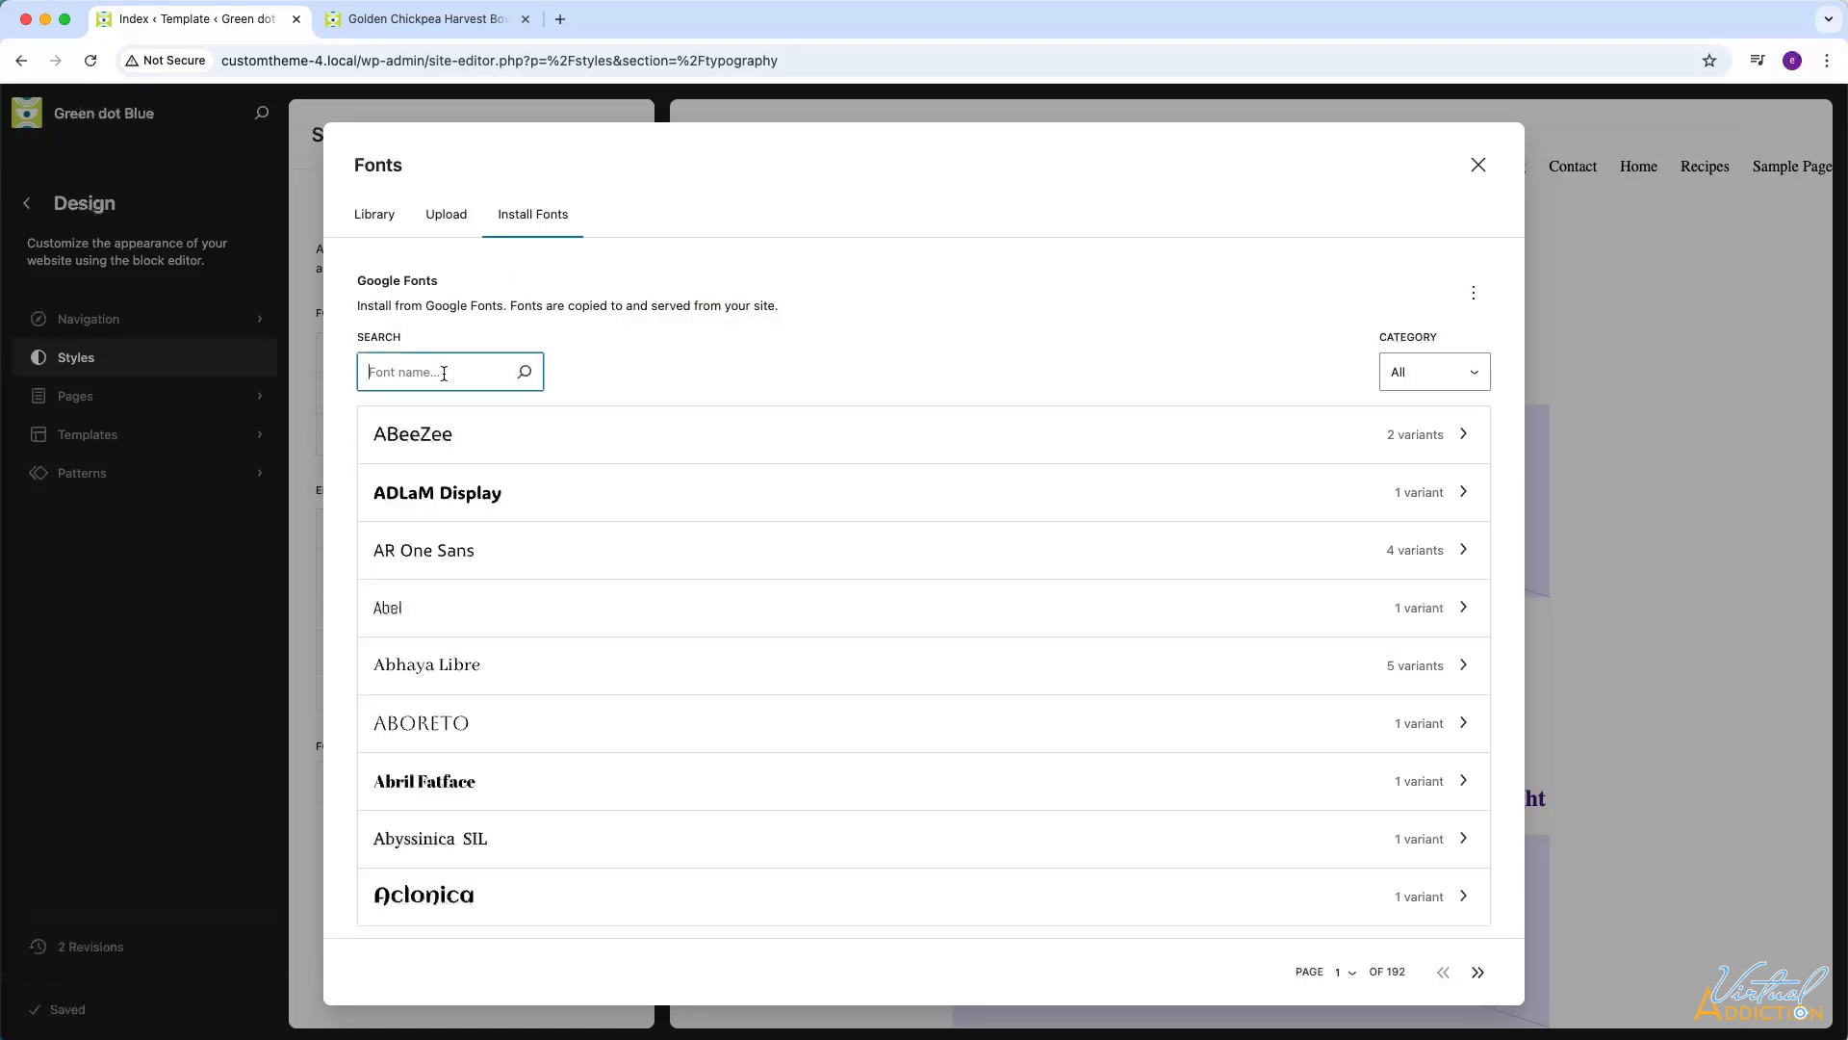
type("robot")
left_click(402, 441)
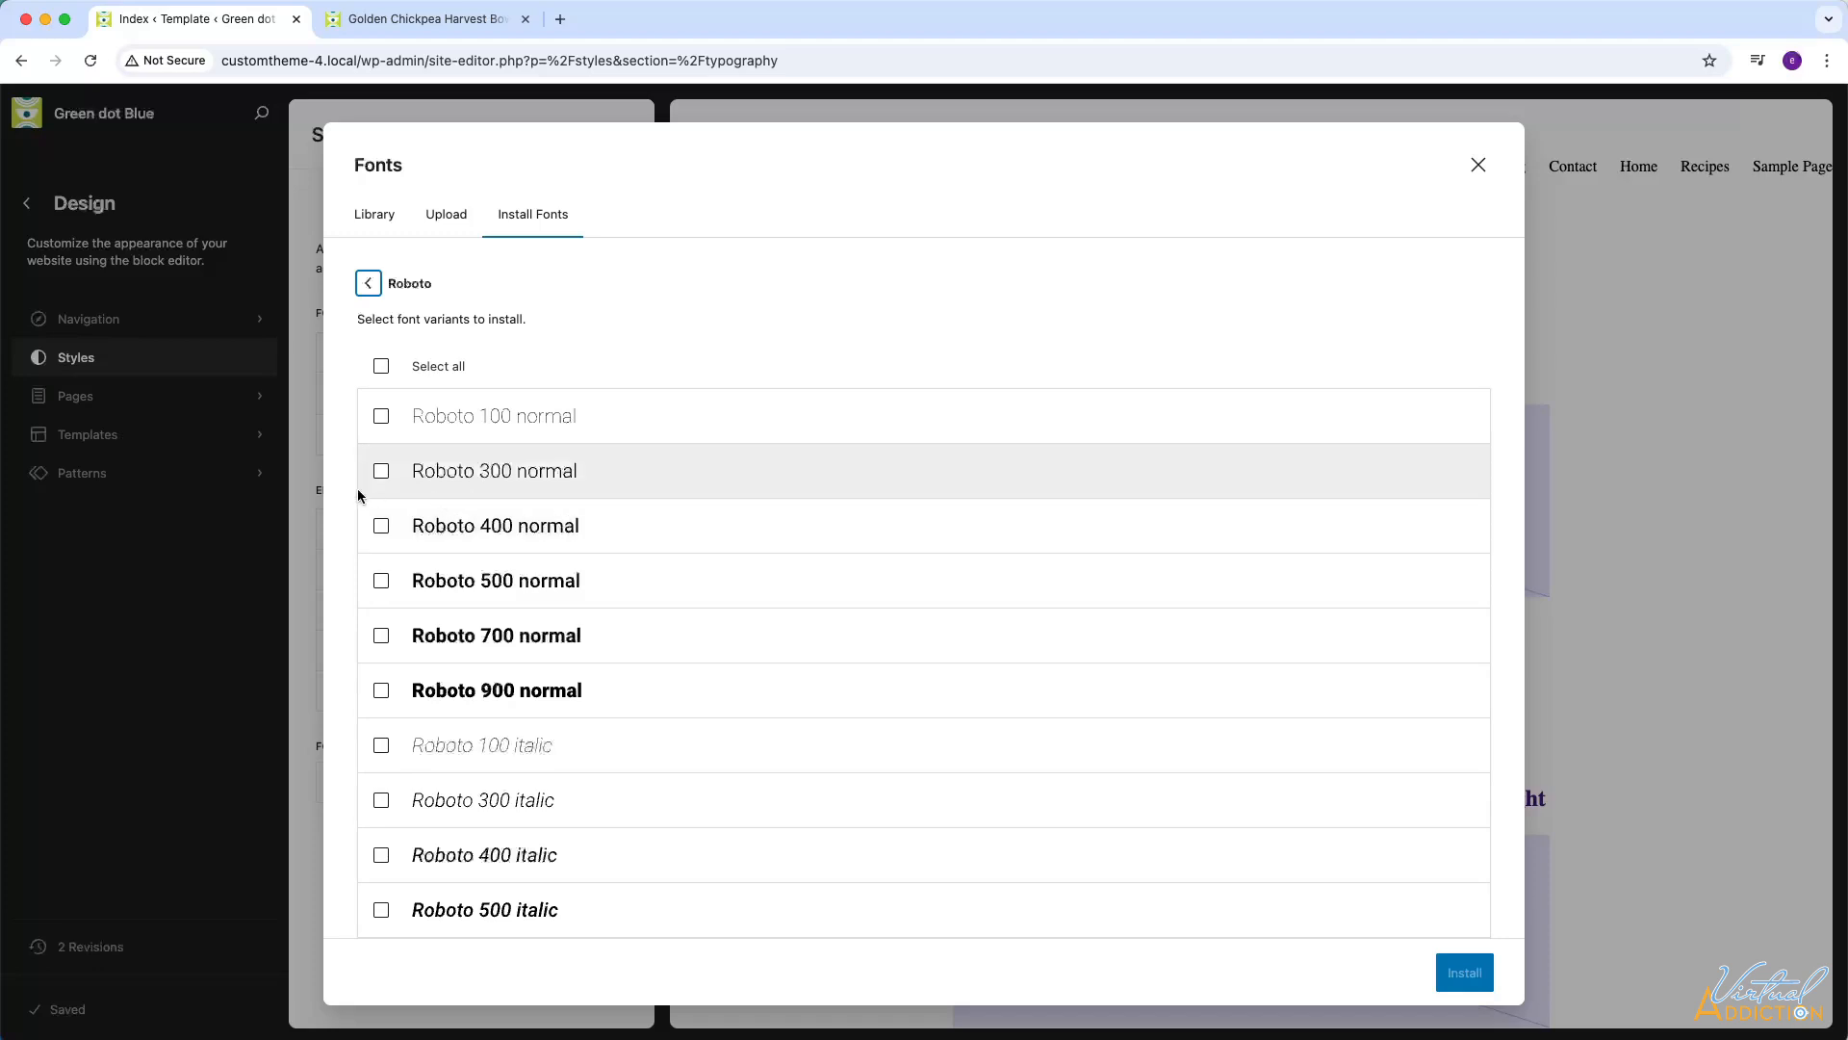
left_click(381, 526)
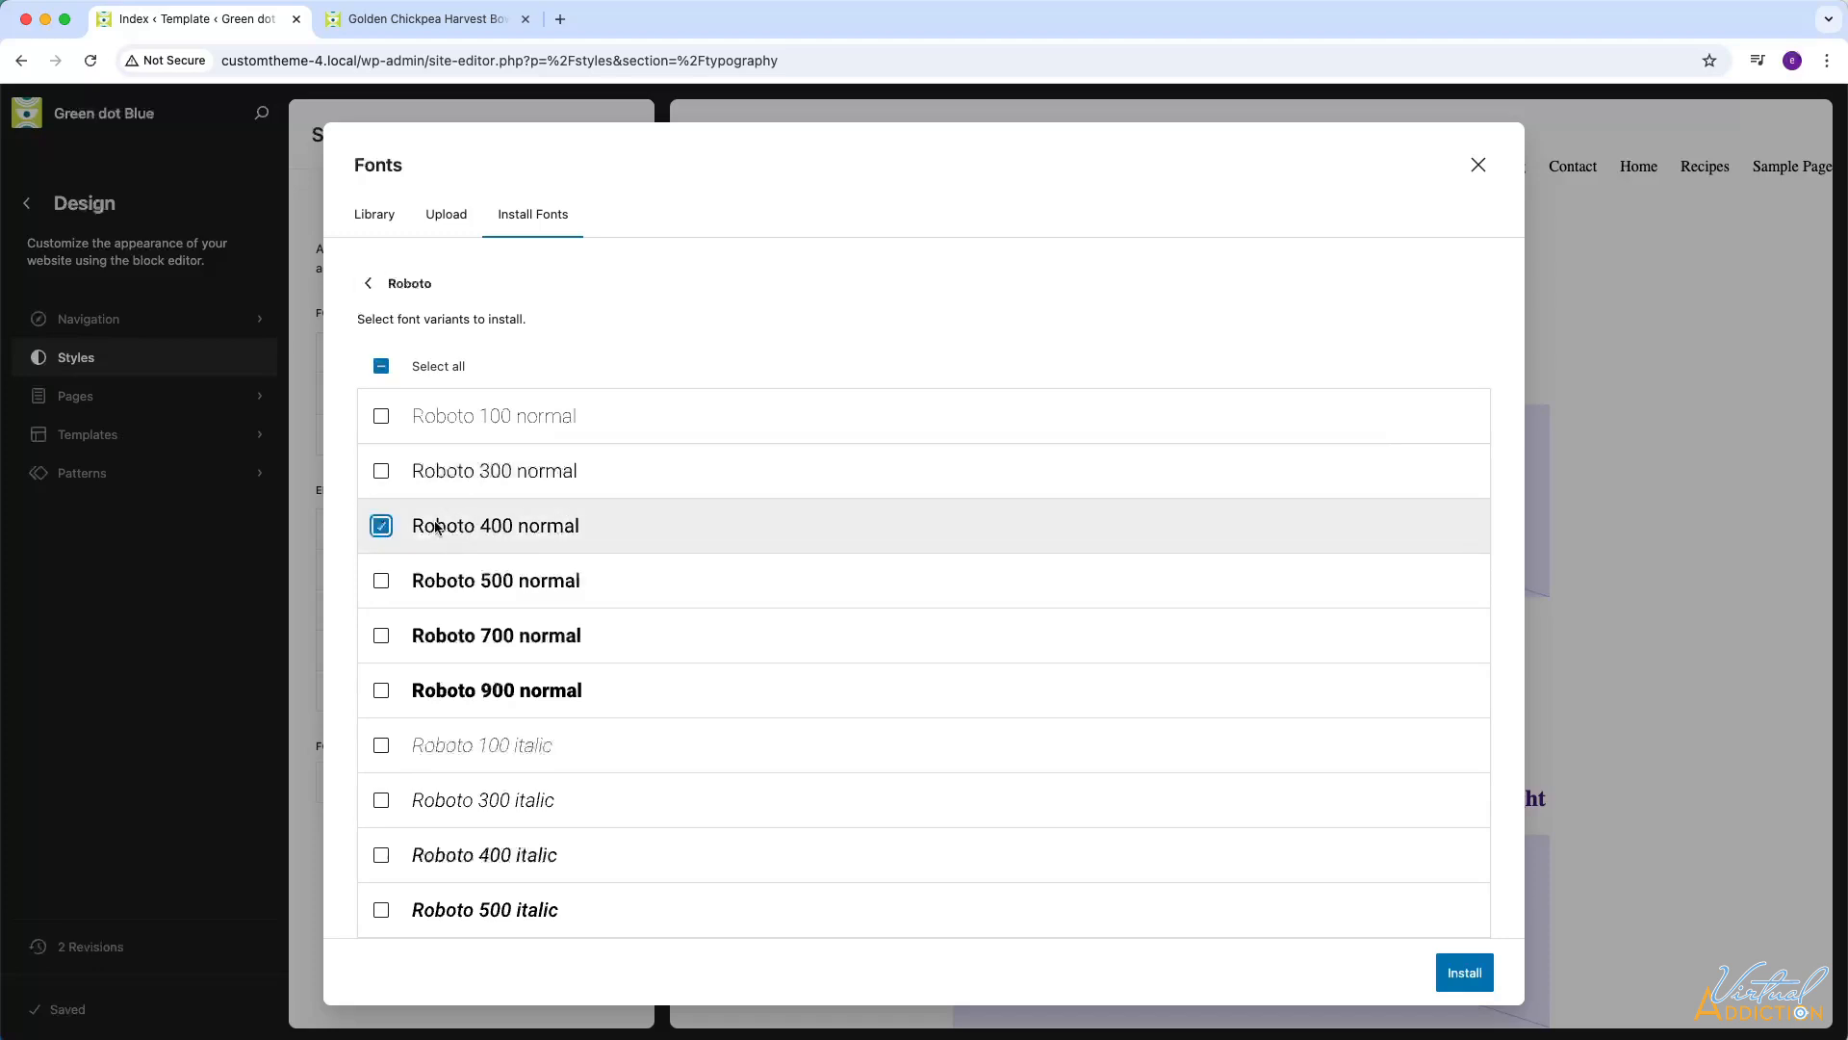
left_click(382, 640)
left_click(466, 855)
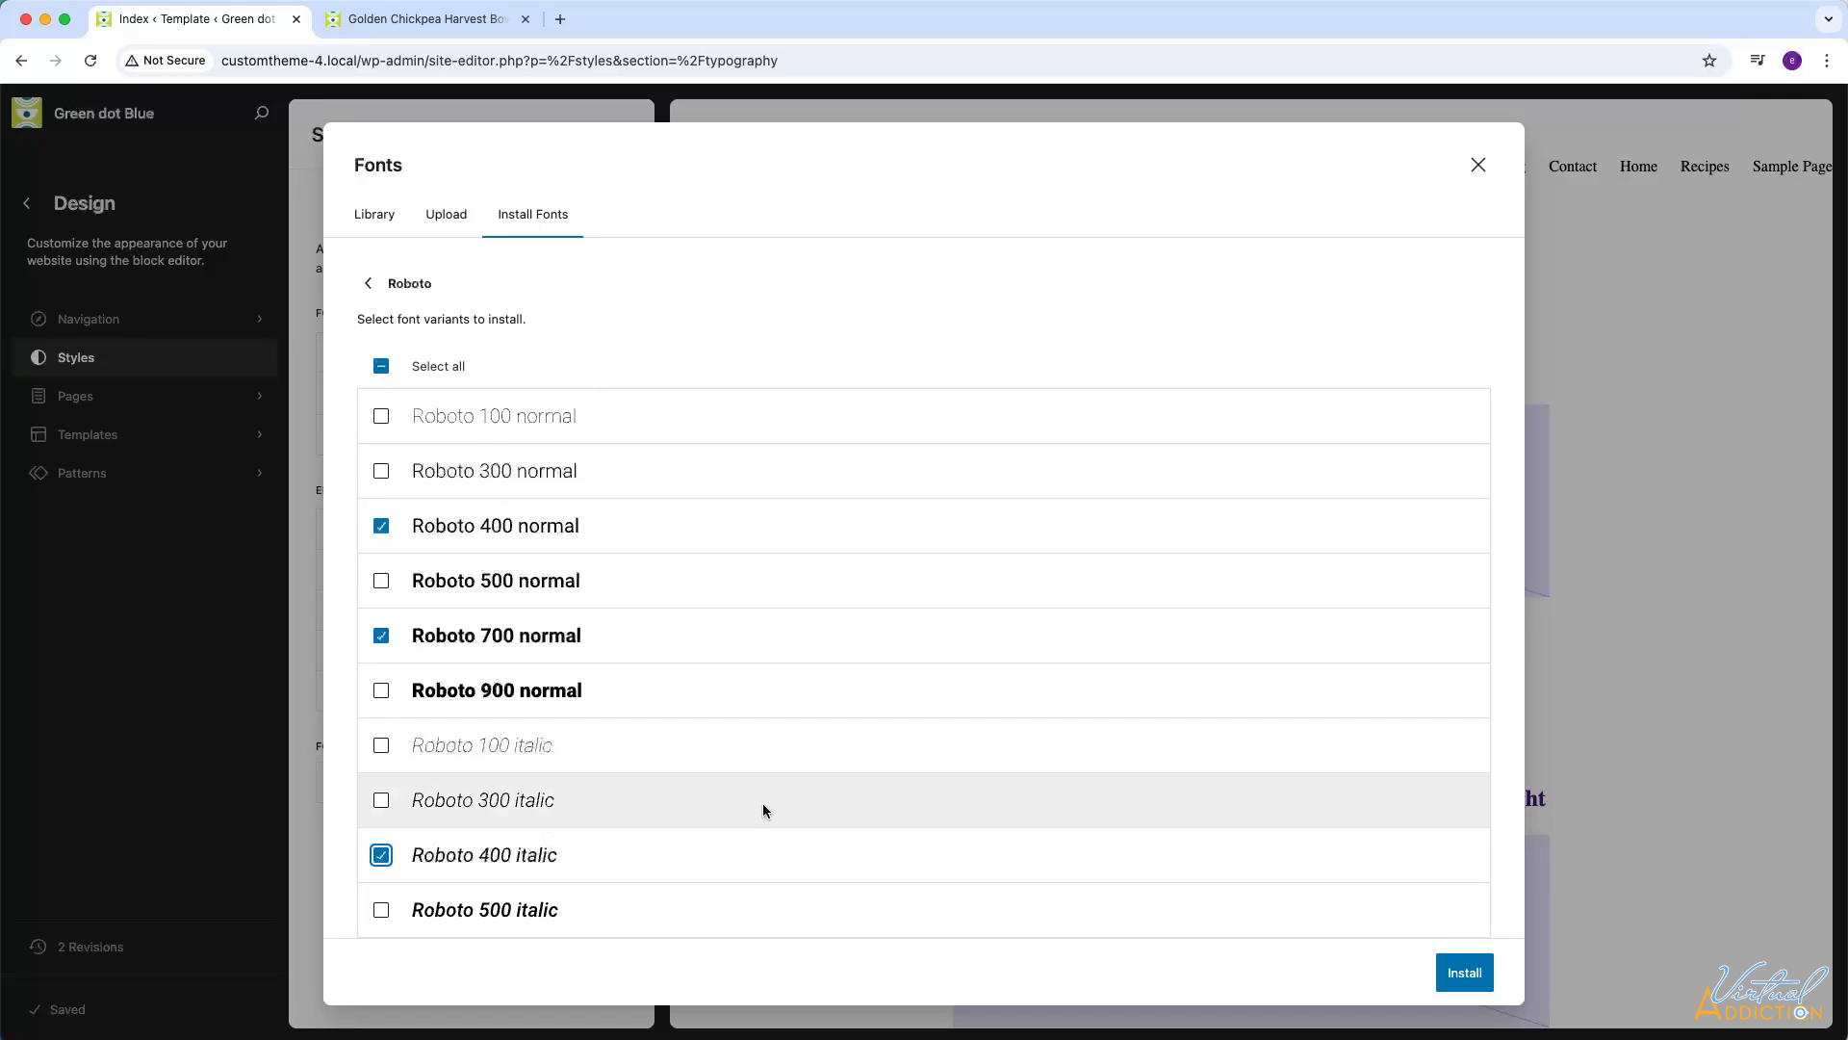
left_click(1471, 980)
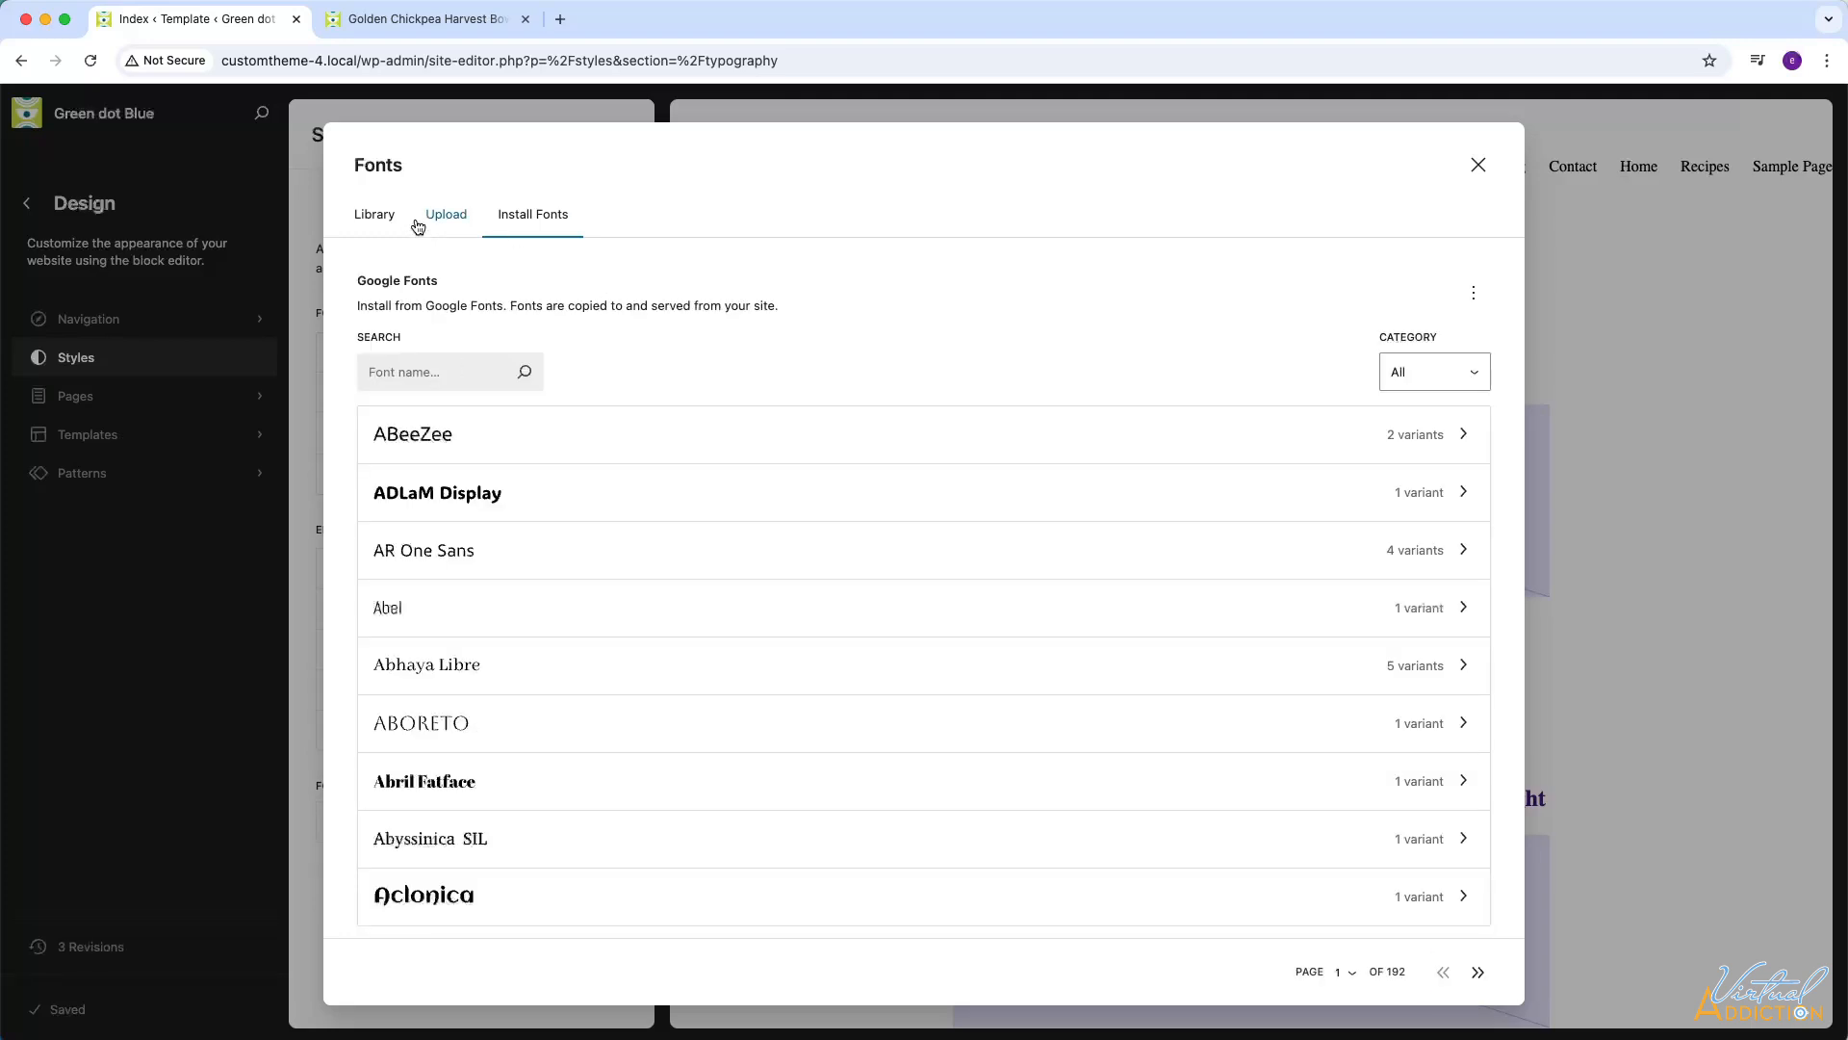
left_click(374, 217)
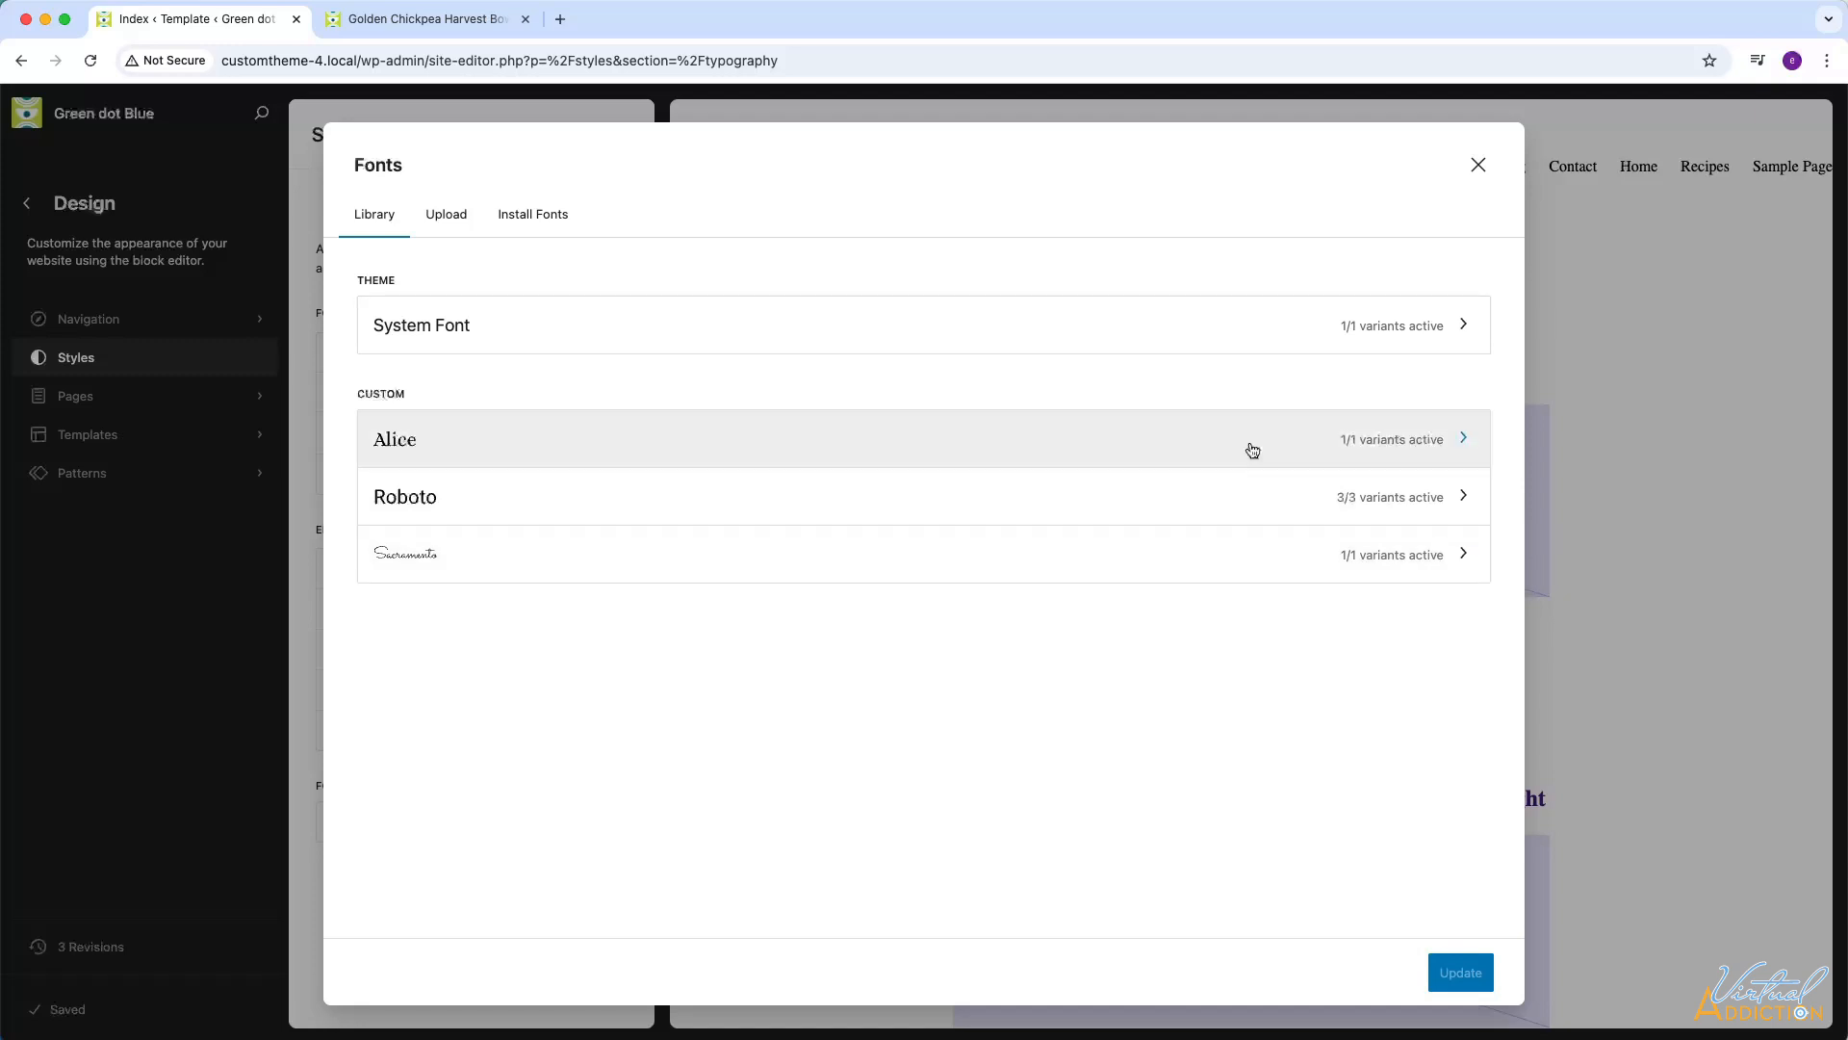
left_click(1479, 166)
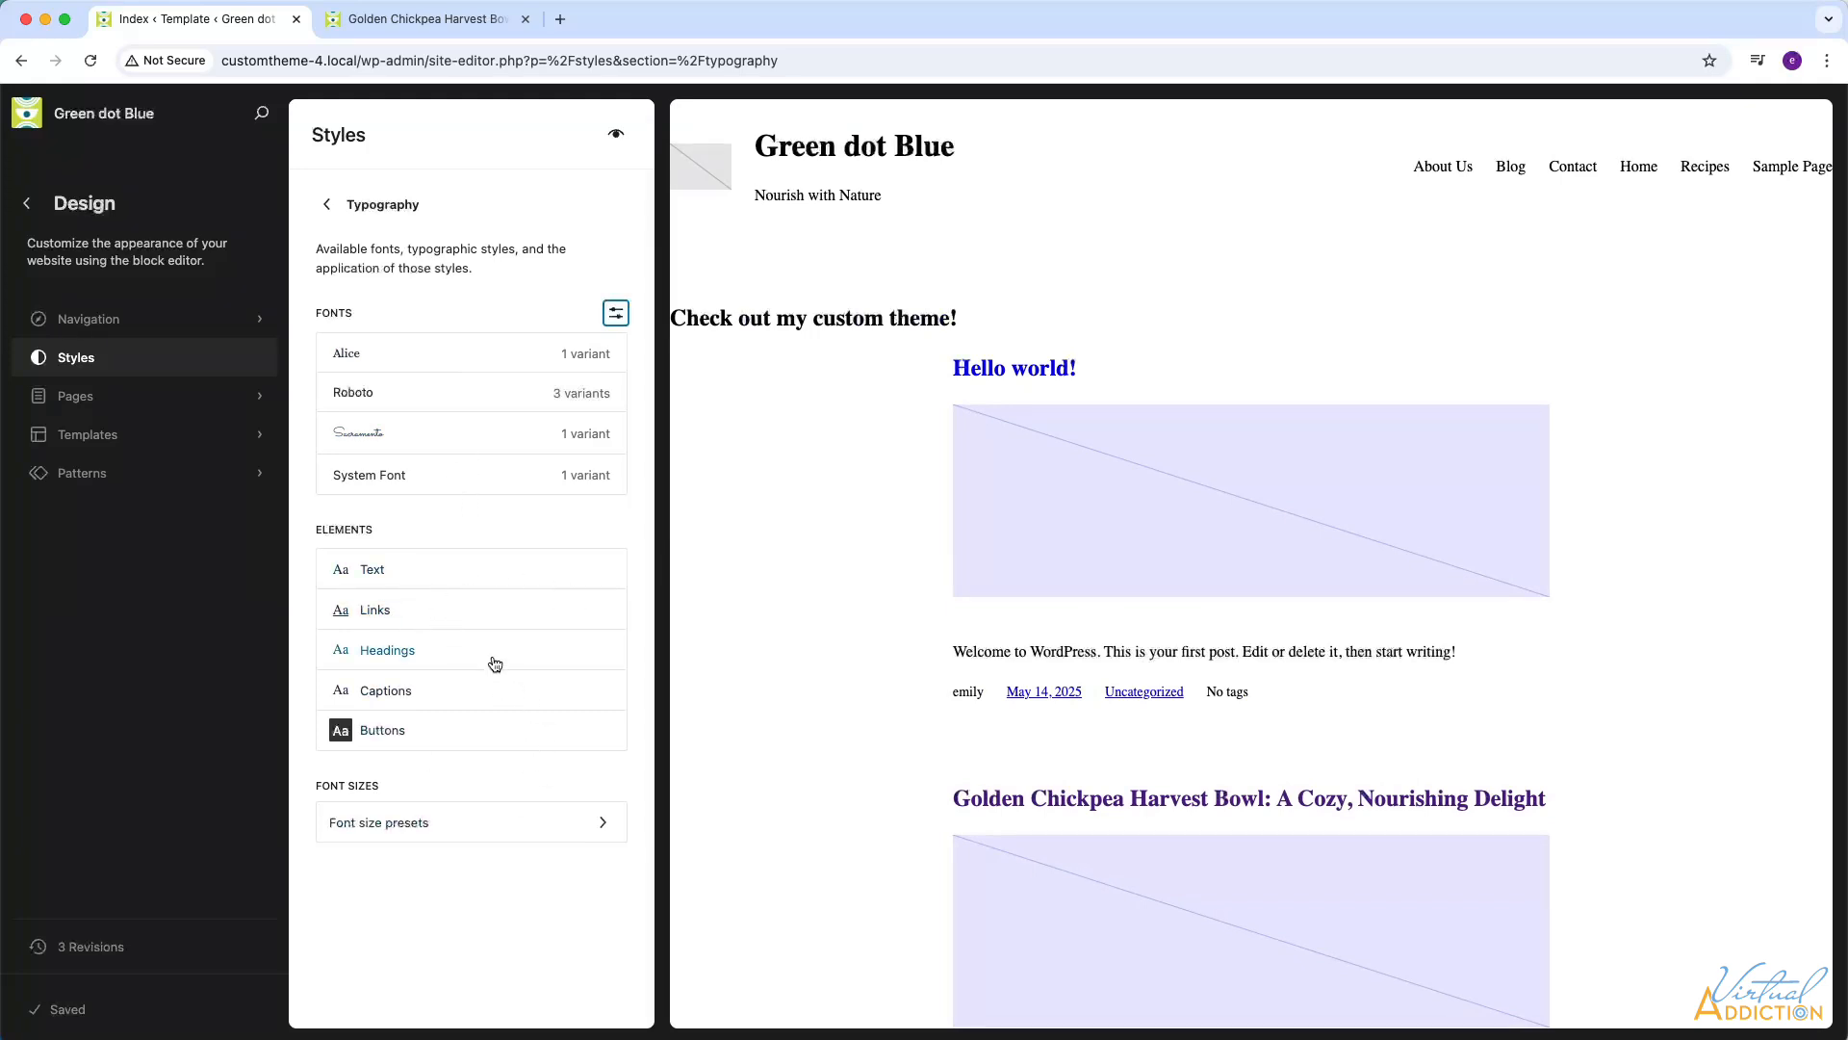
Set the font of the Text element to Roboto and look over its appearance options
left_click(385, 562)
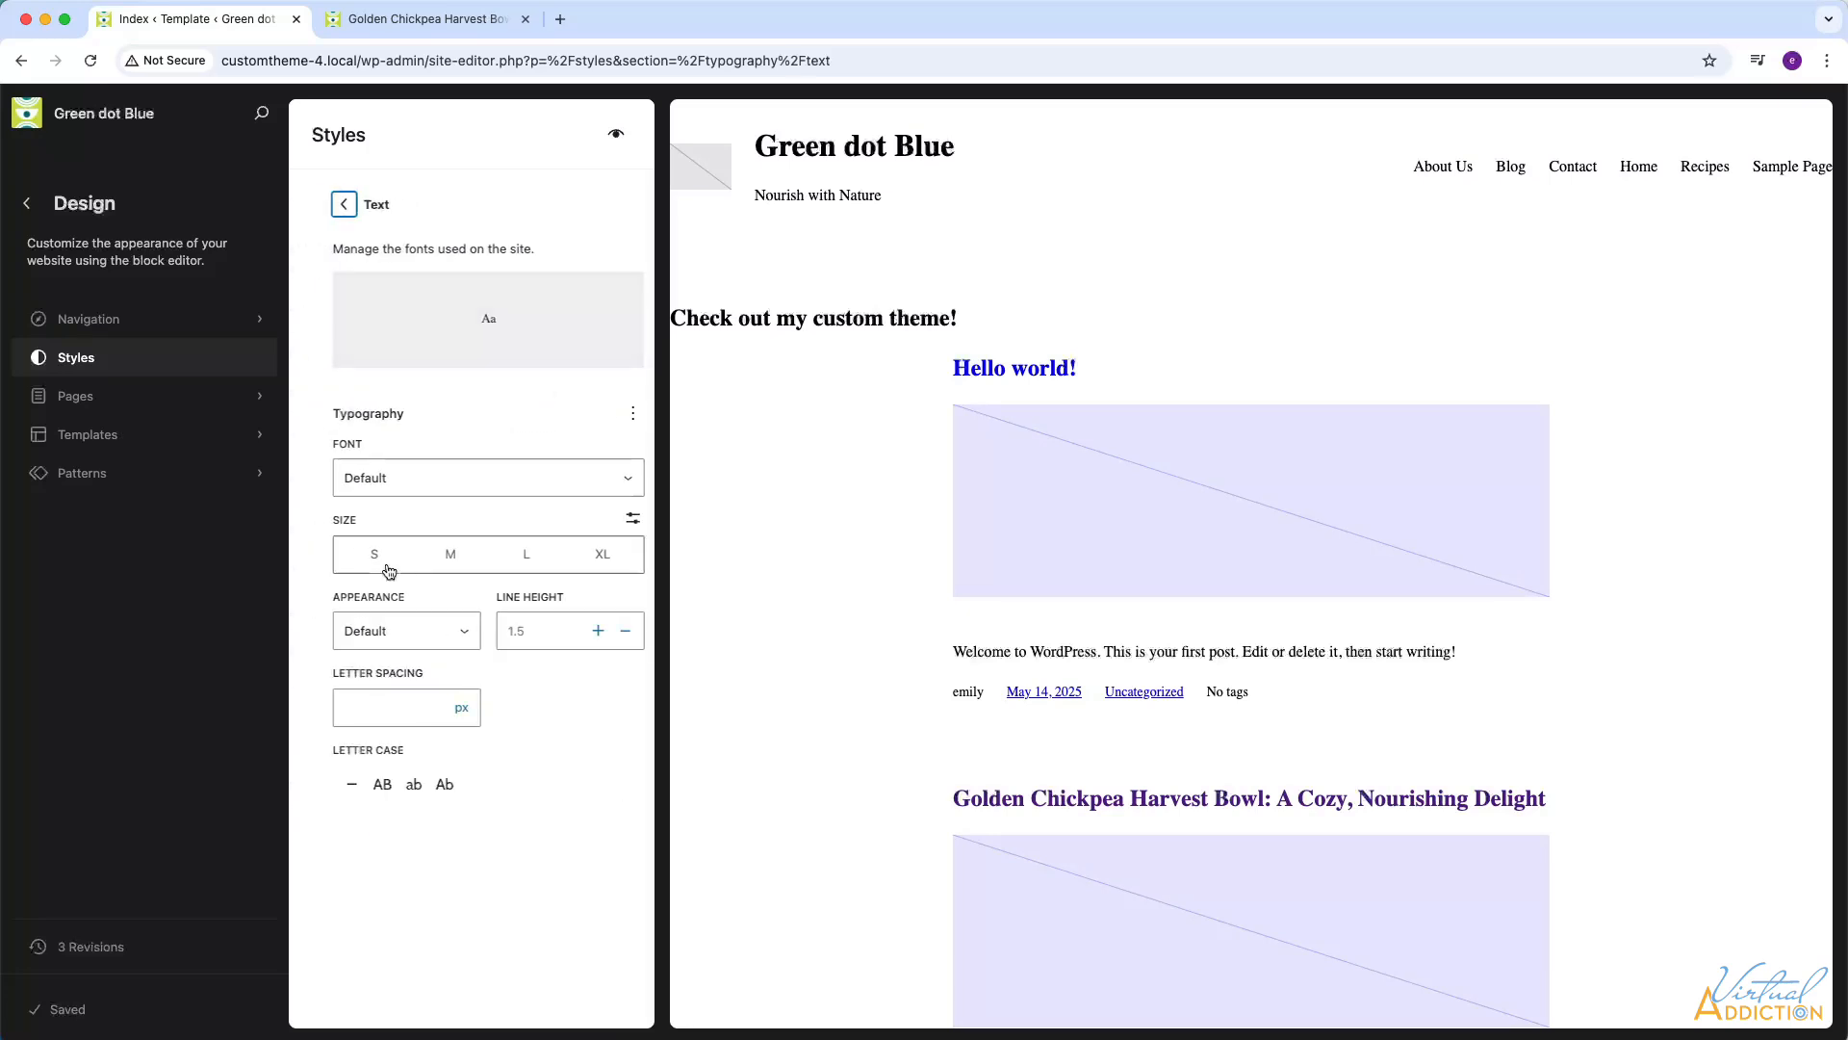
left_click(400, 465)
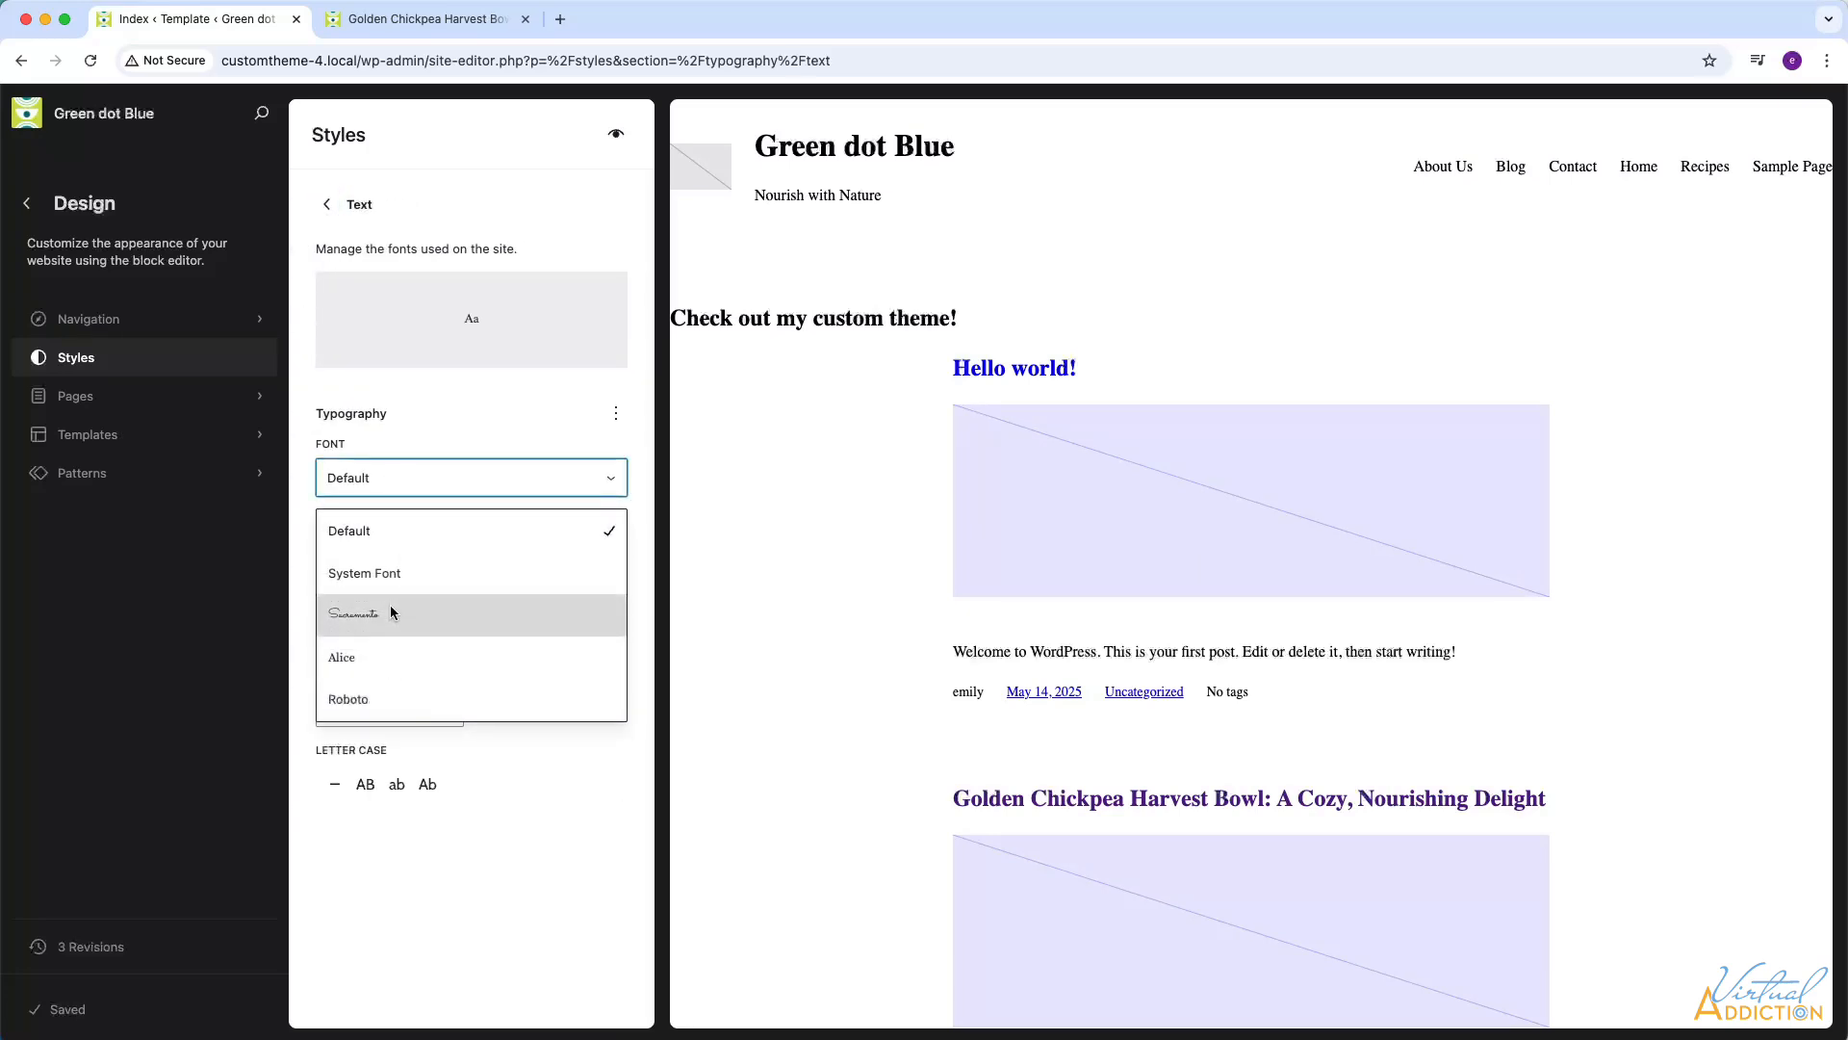
left_click(366, 697)
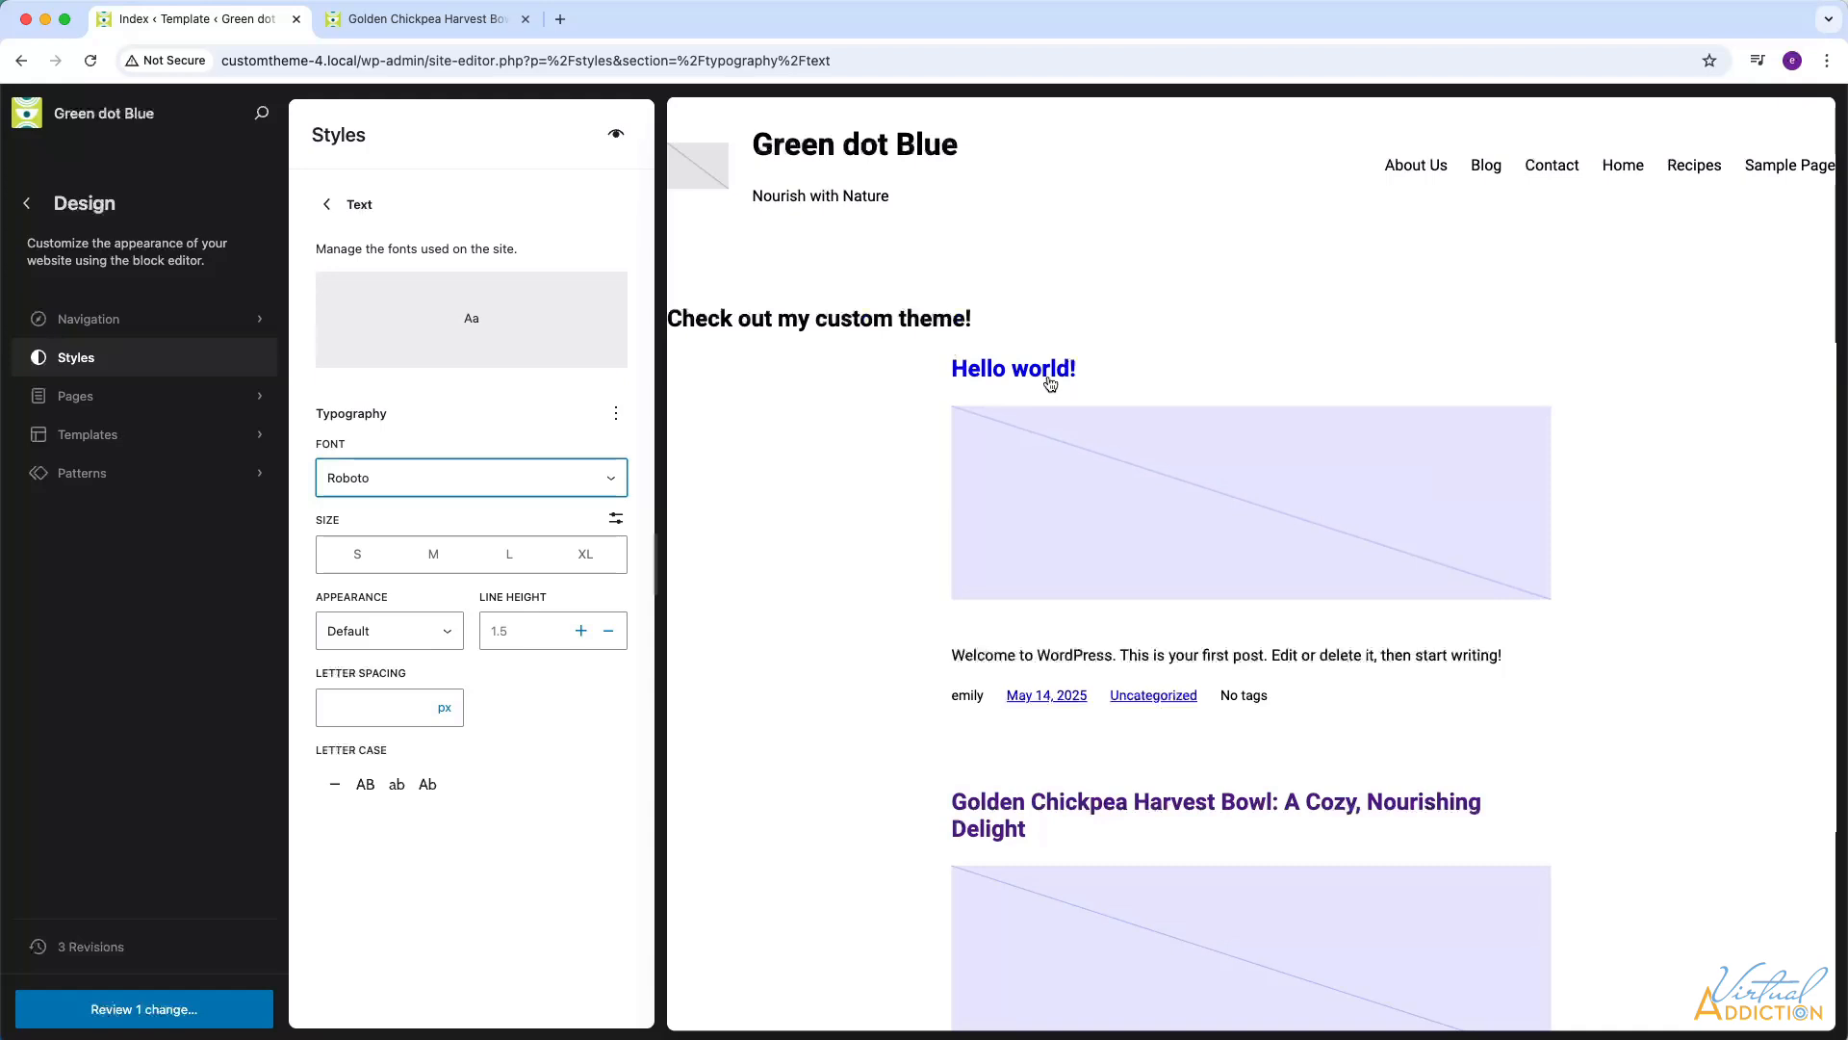
scroll(1092, 809, "down", 3)
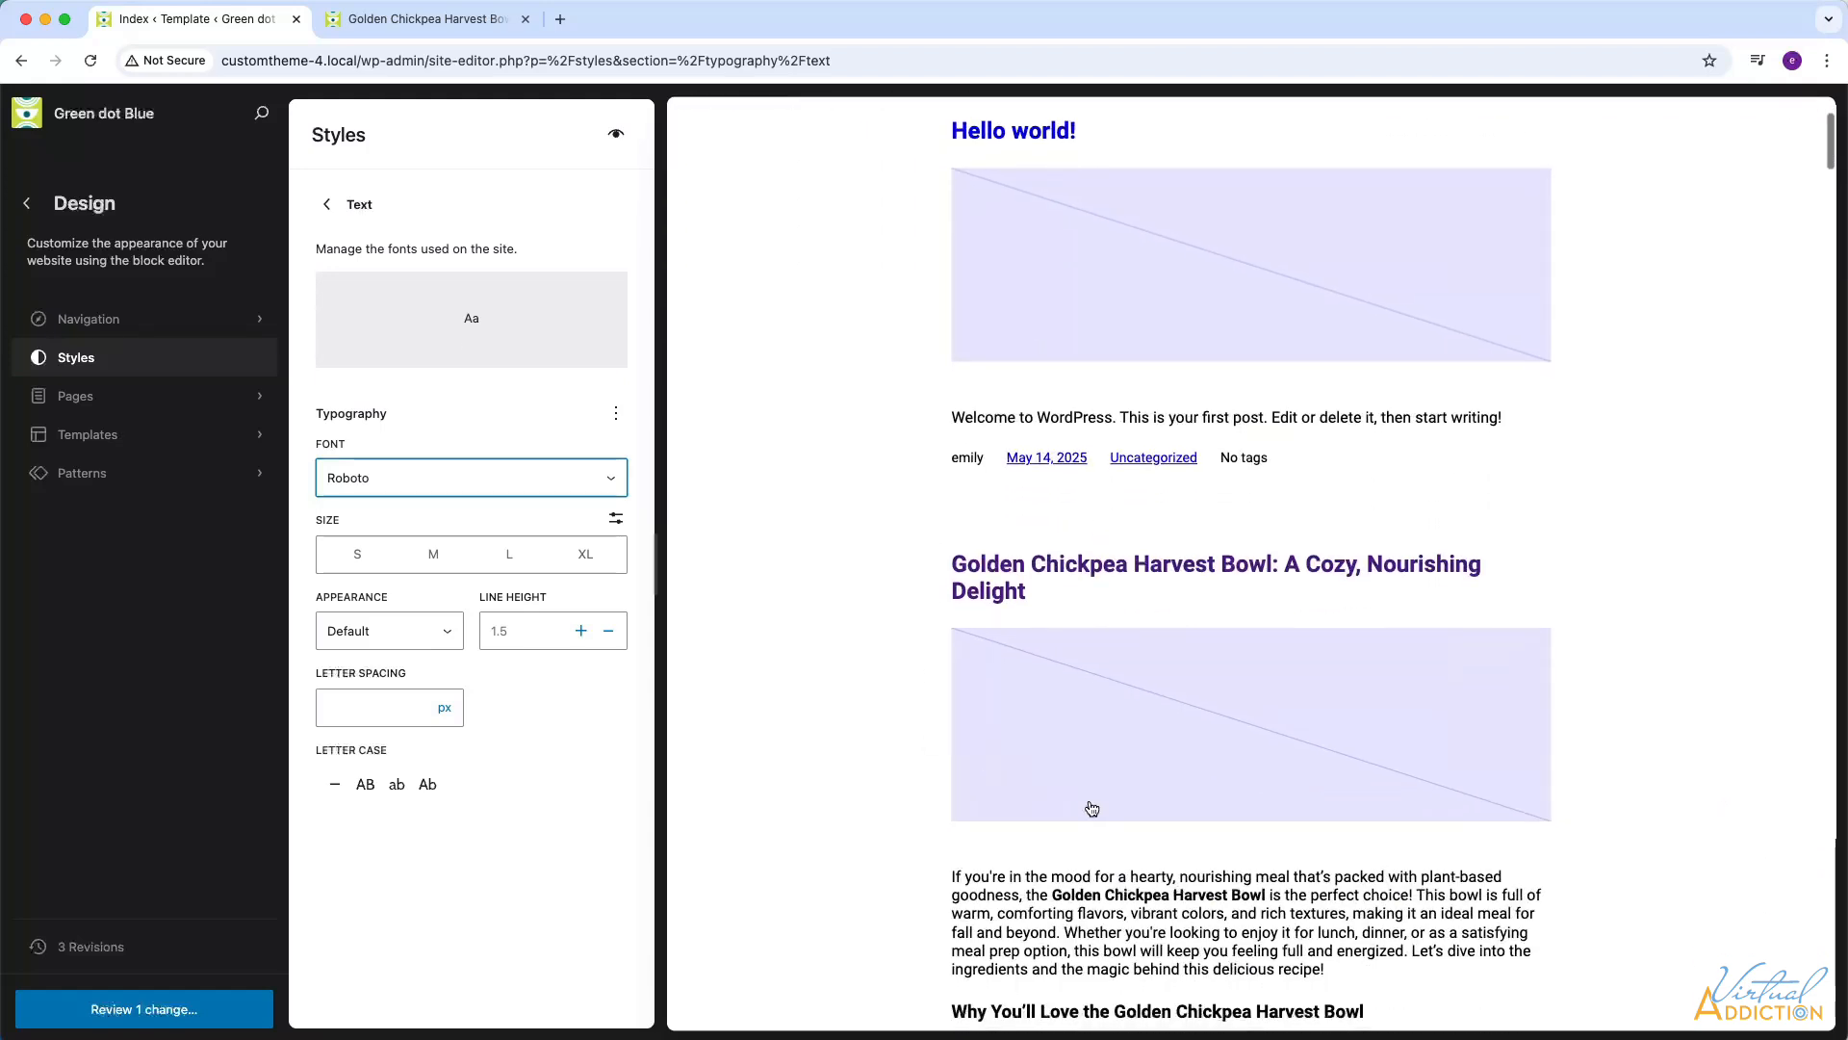
scroll(1092, 809, "up", 3)
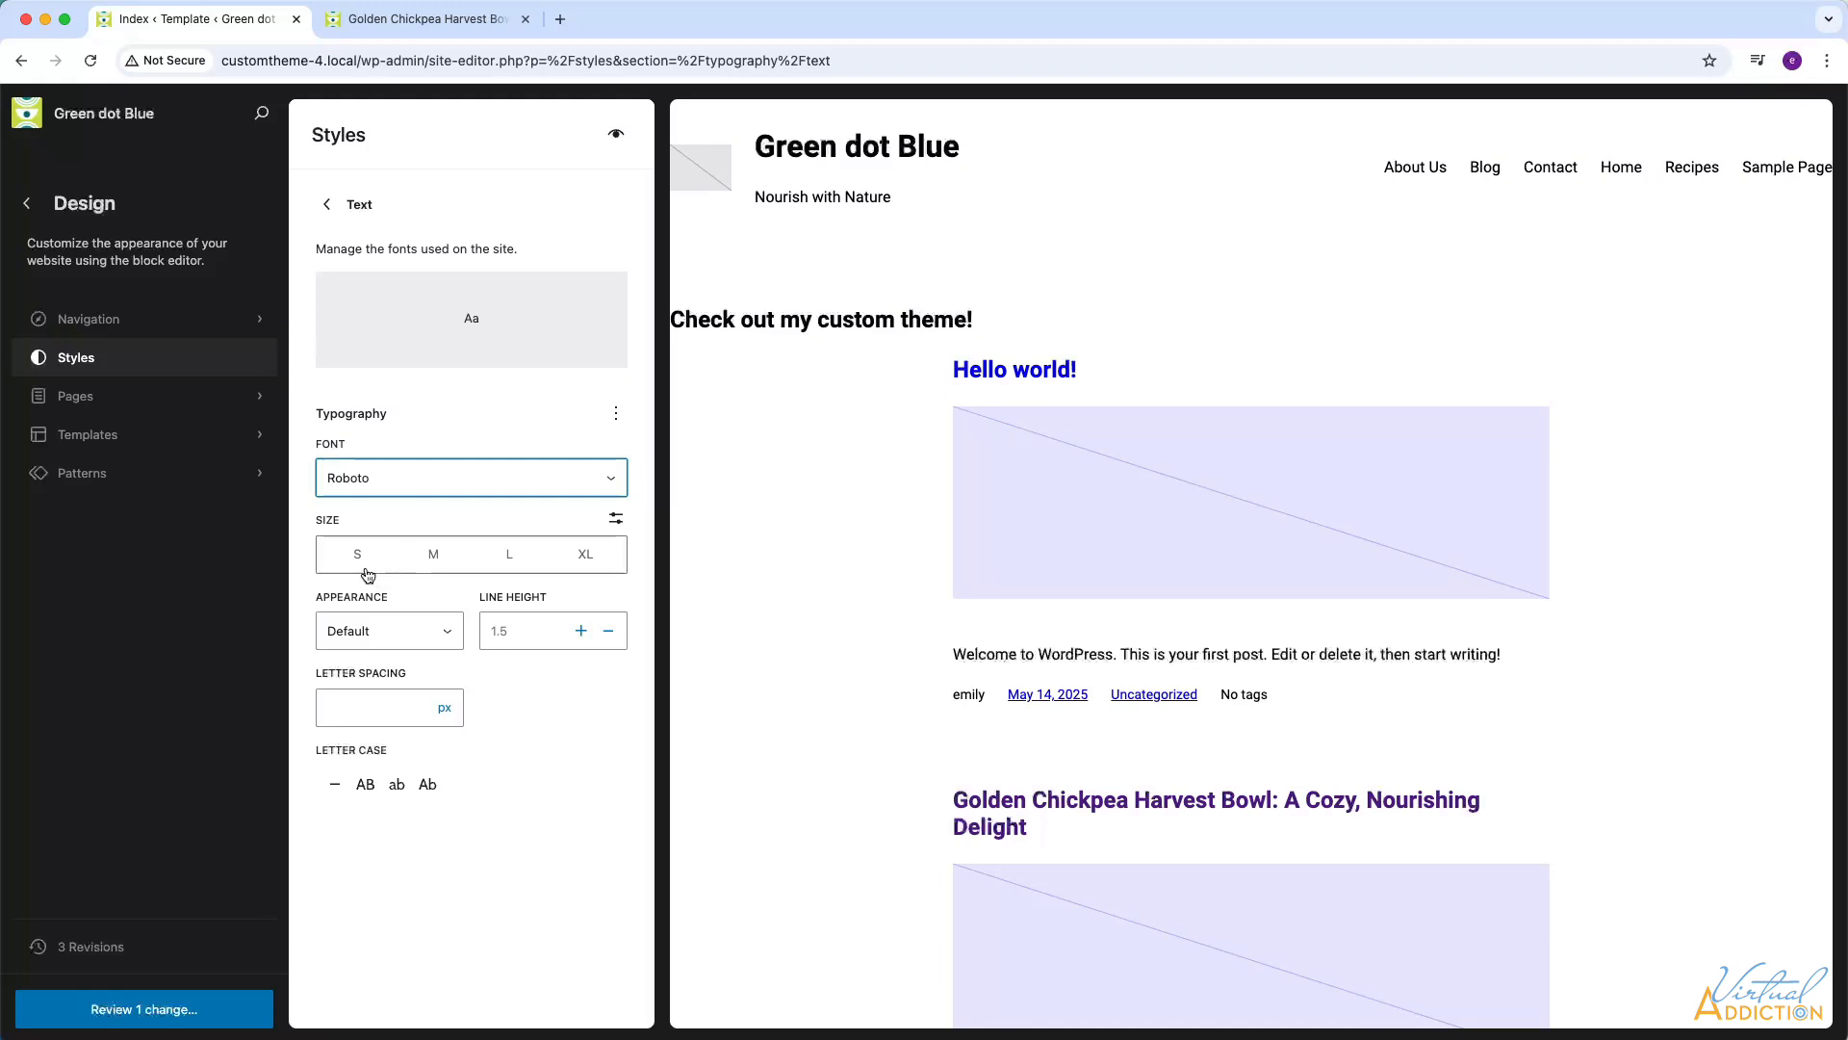
left_click(415, 640)
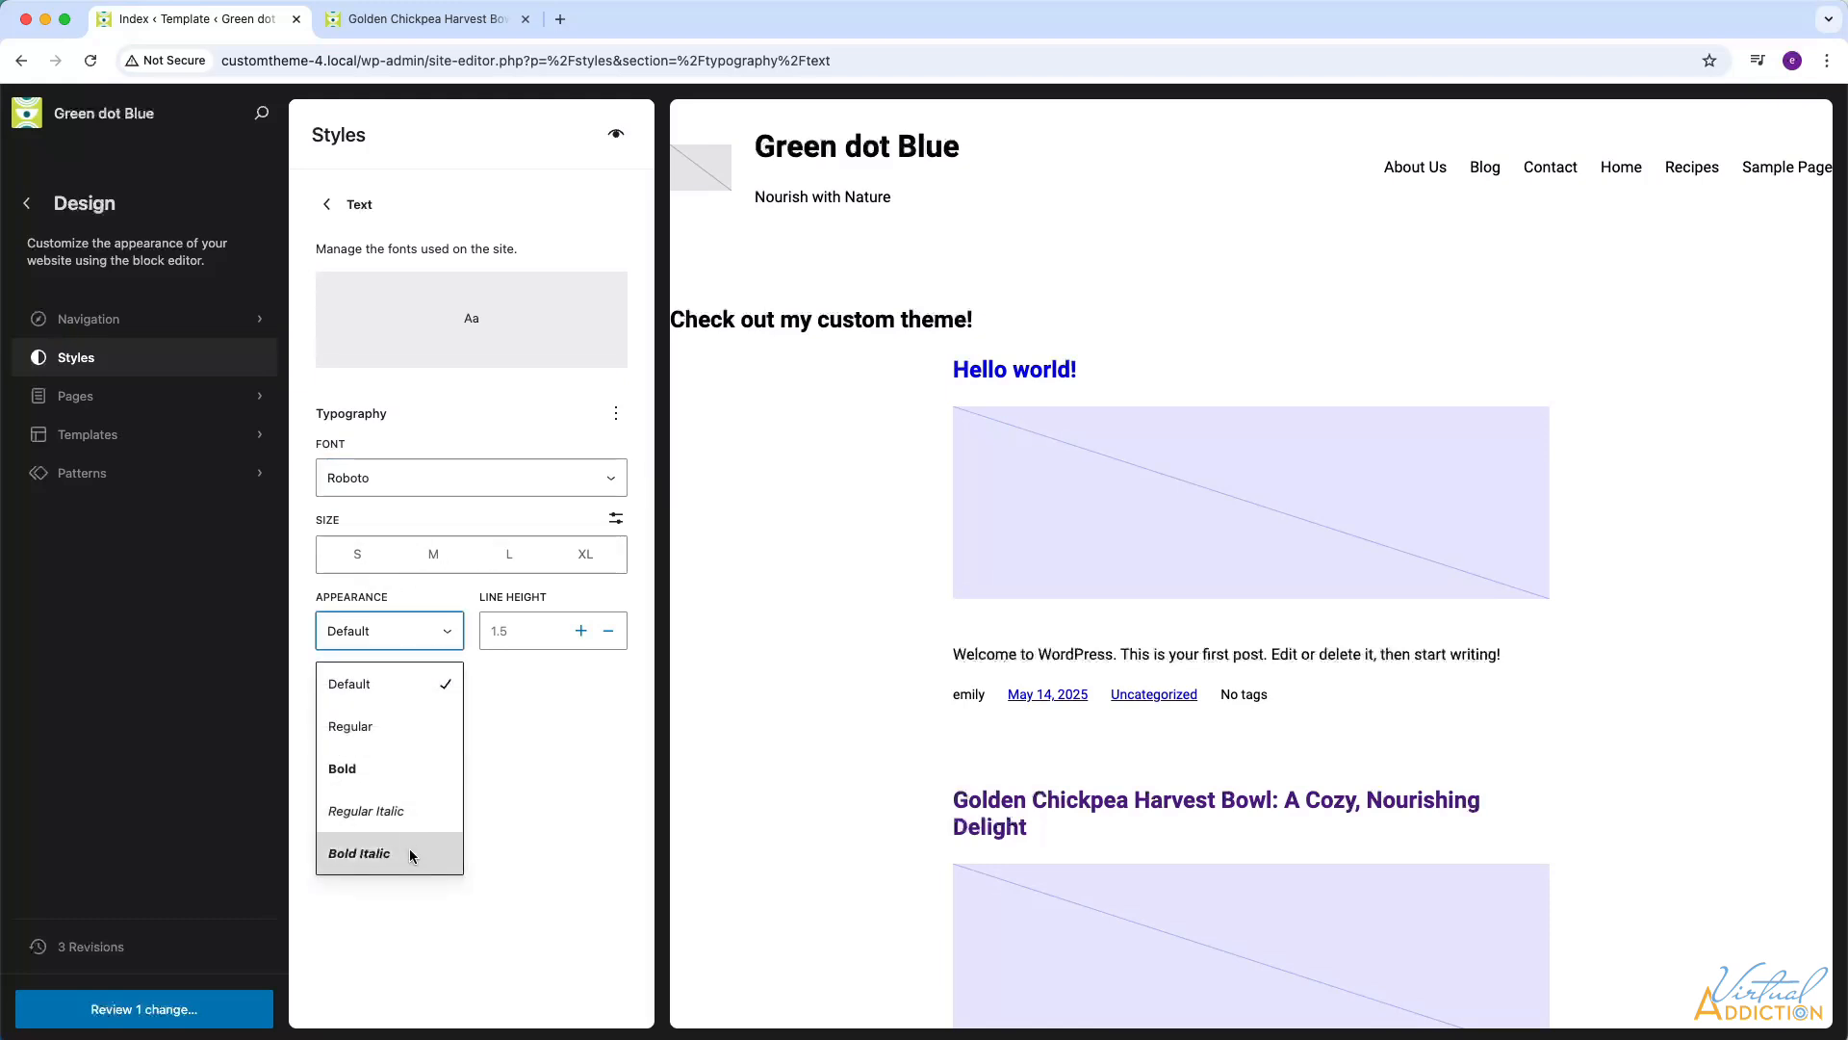
left_click(532, 766)
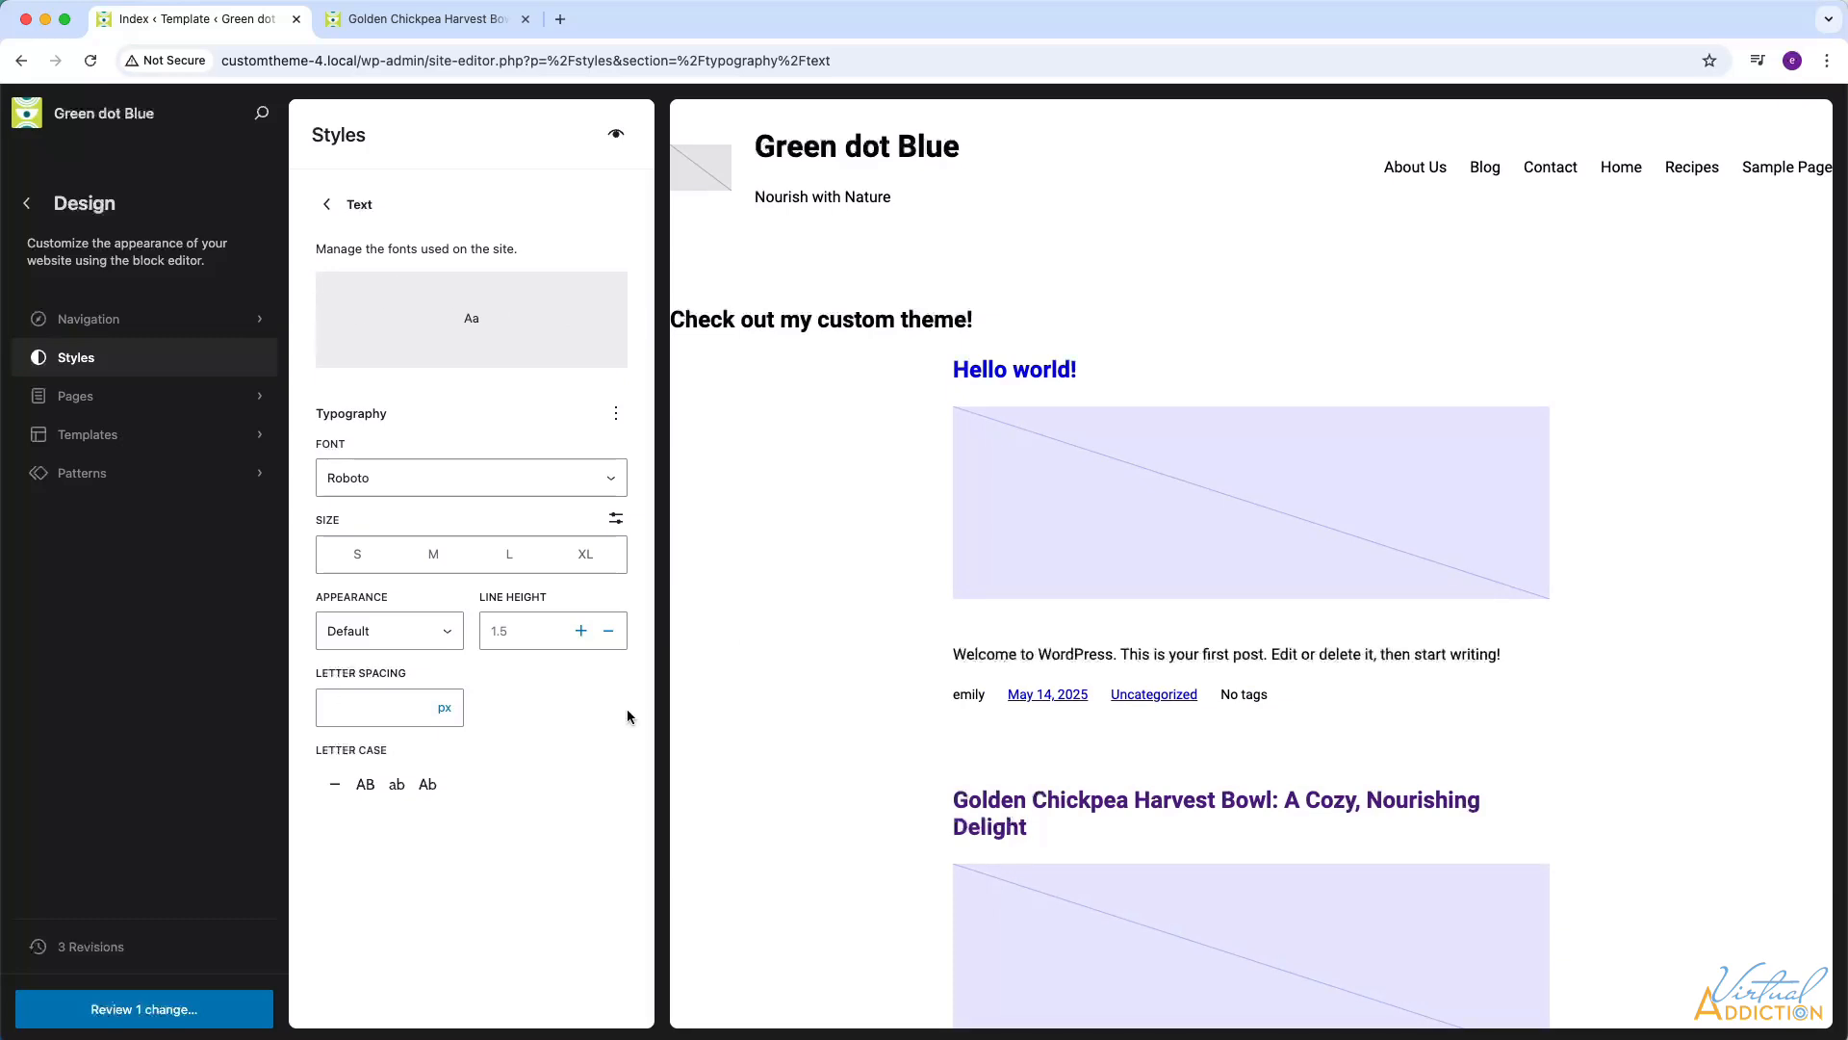
left_click(329, 206)
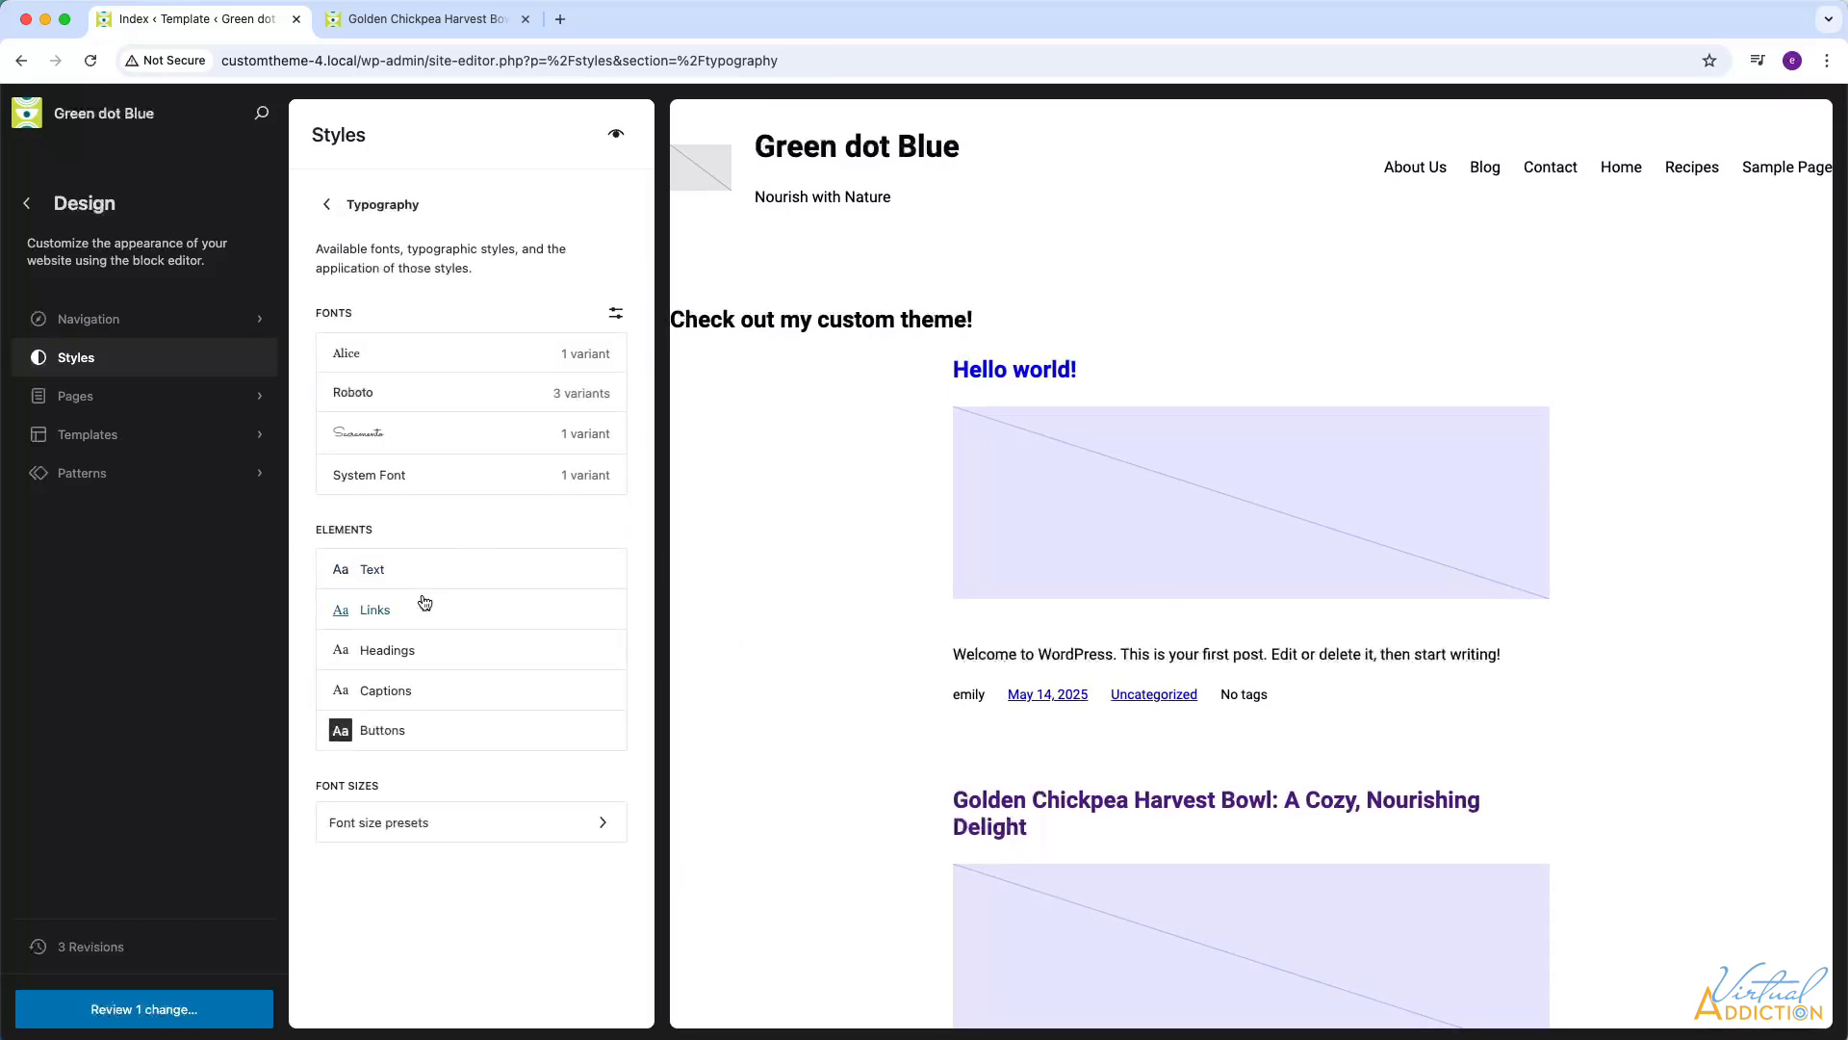
Set the font of the Links element to Roboto and return to the typography overview
left_click(382, 611)
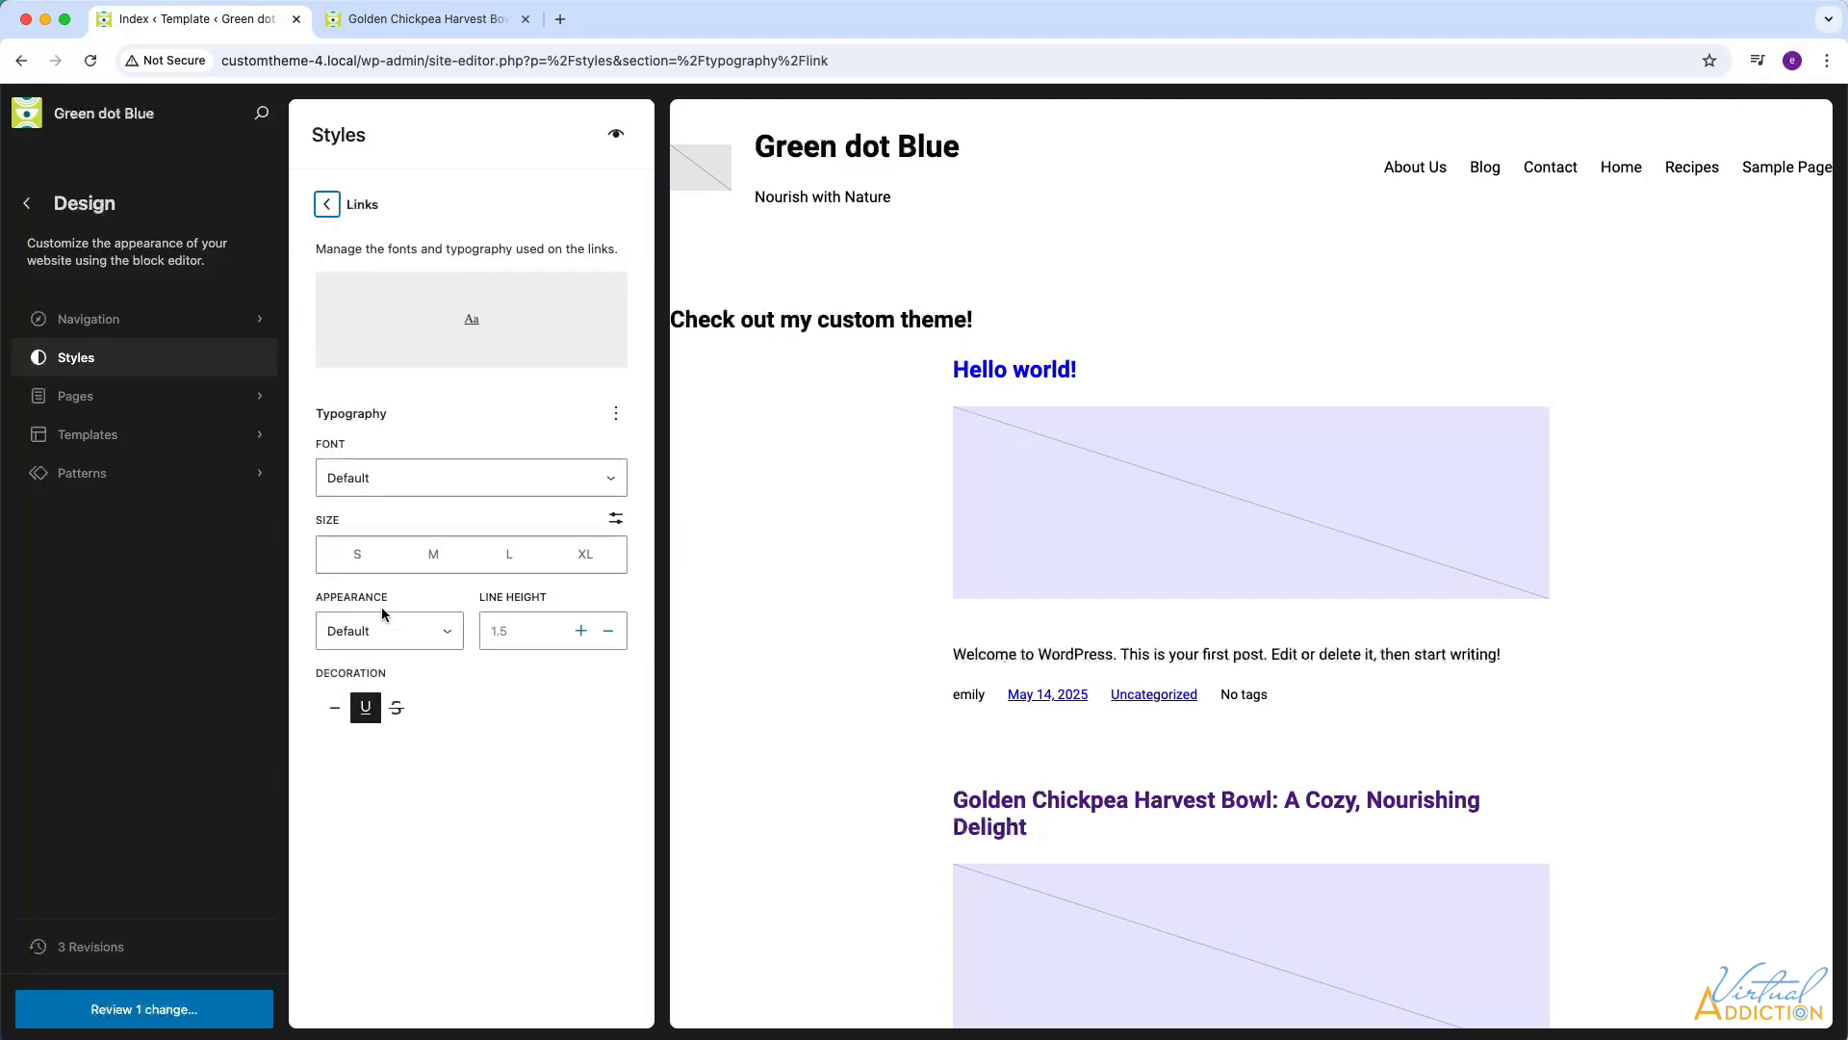
left_click(400, 481)
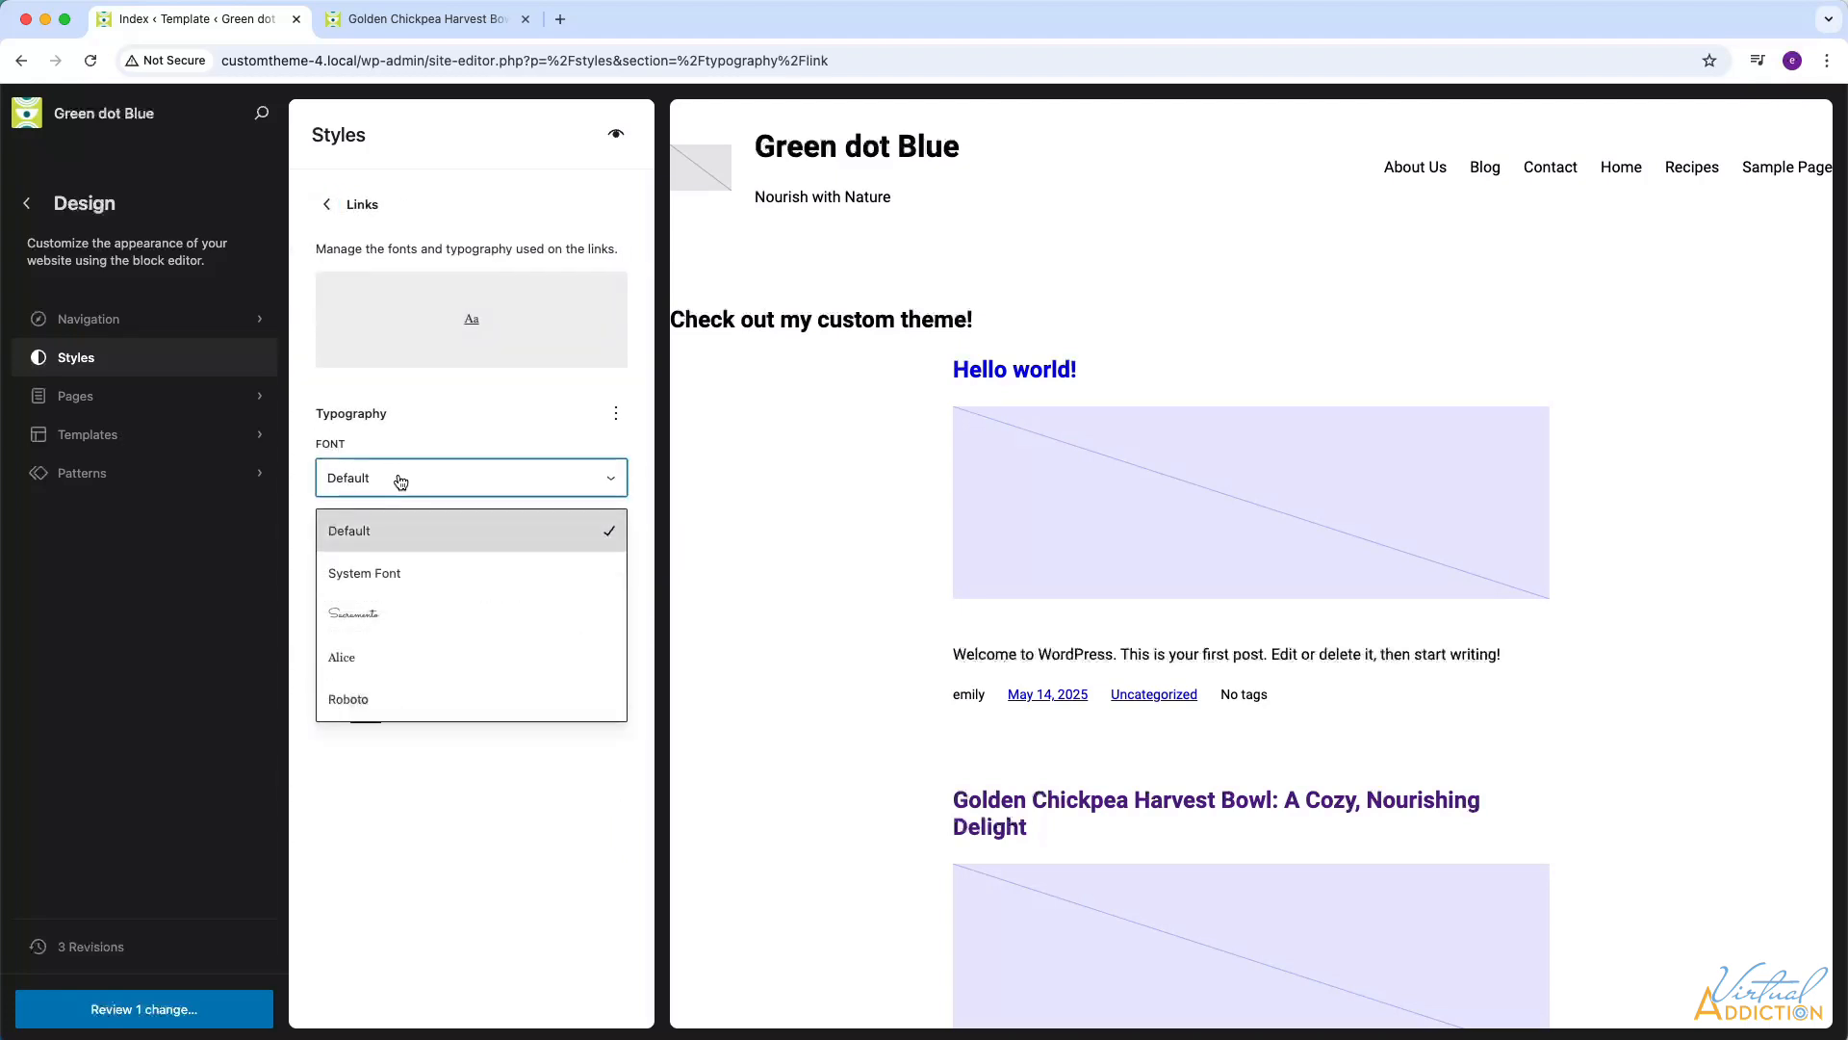
left_click(347, 703)
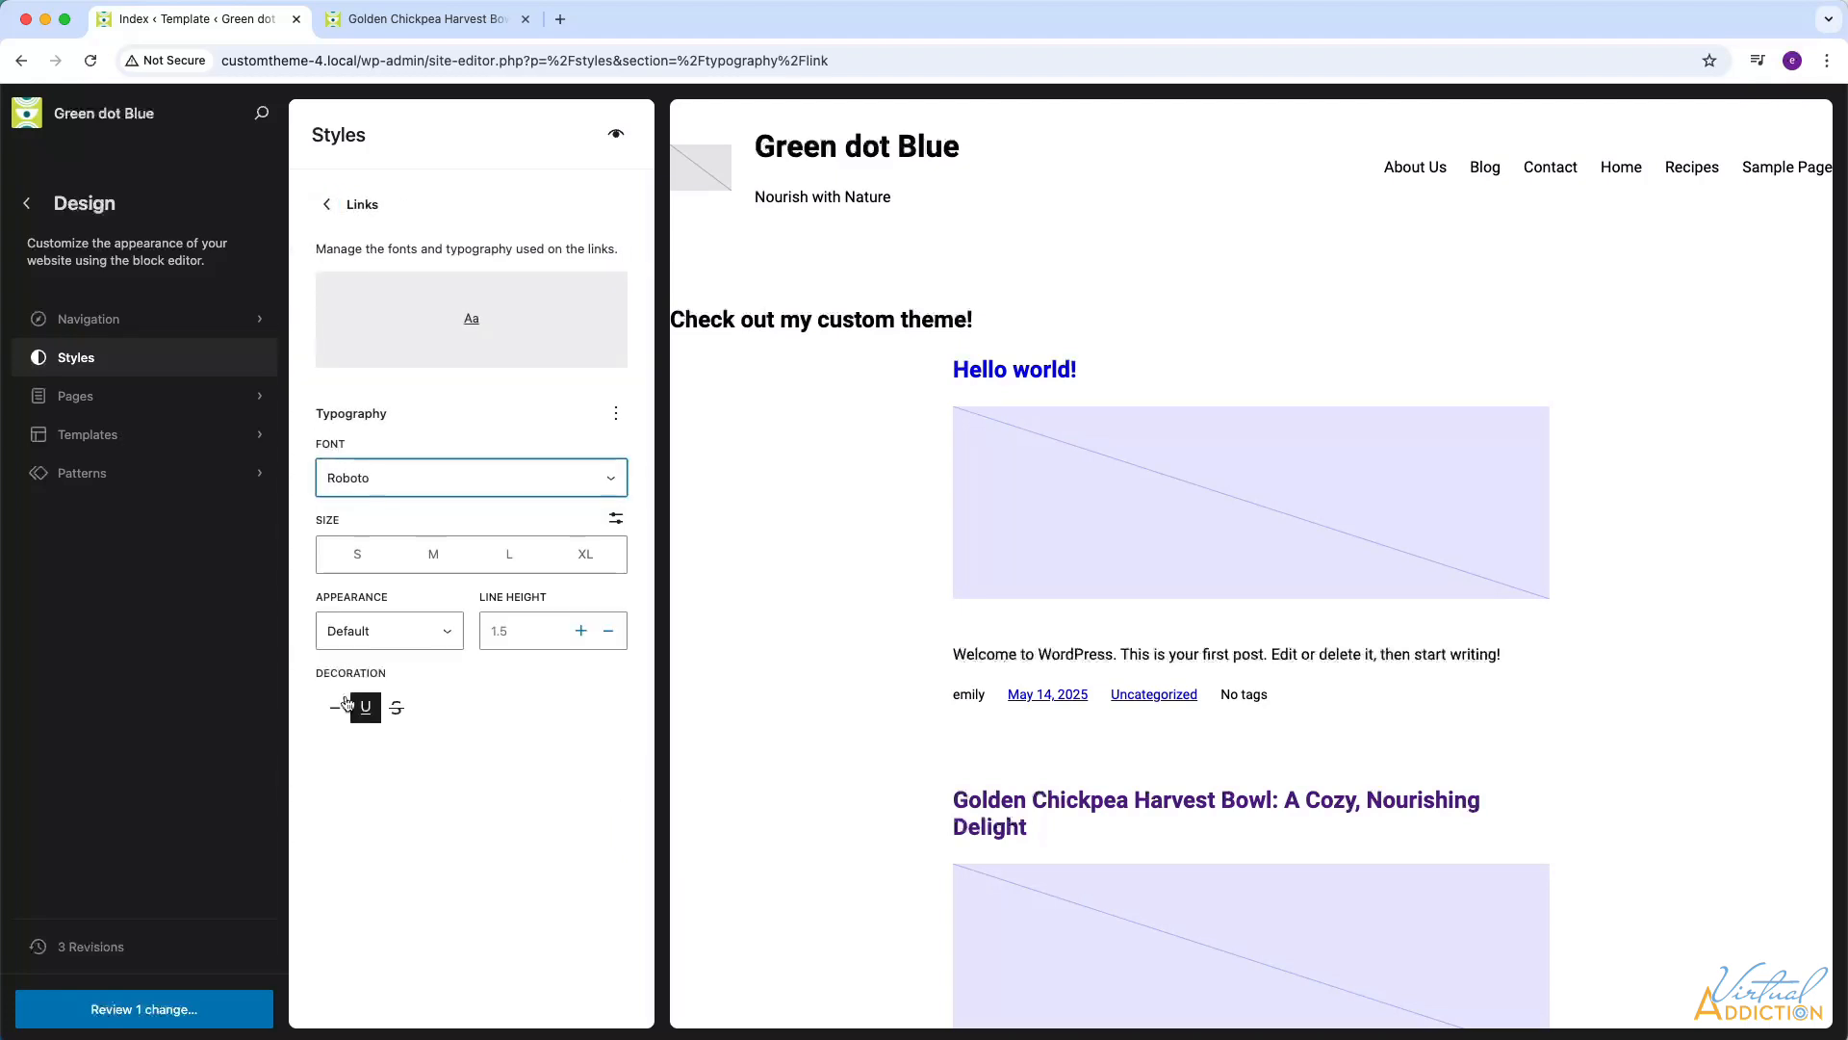
left_click(326, 204)
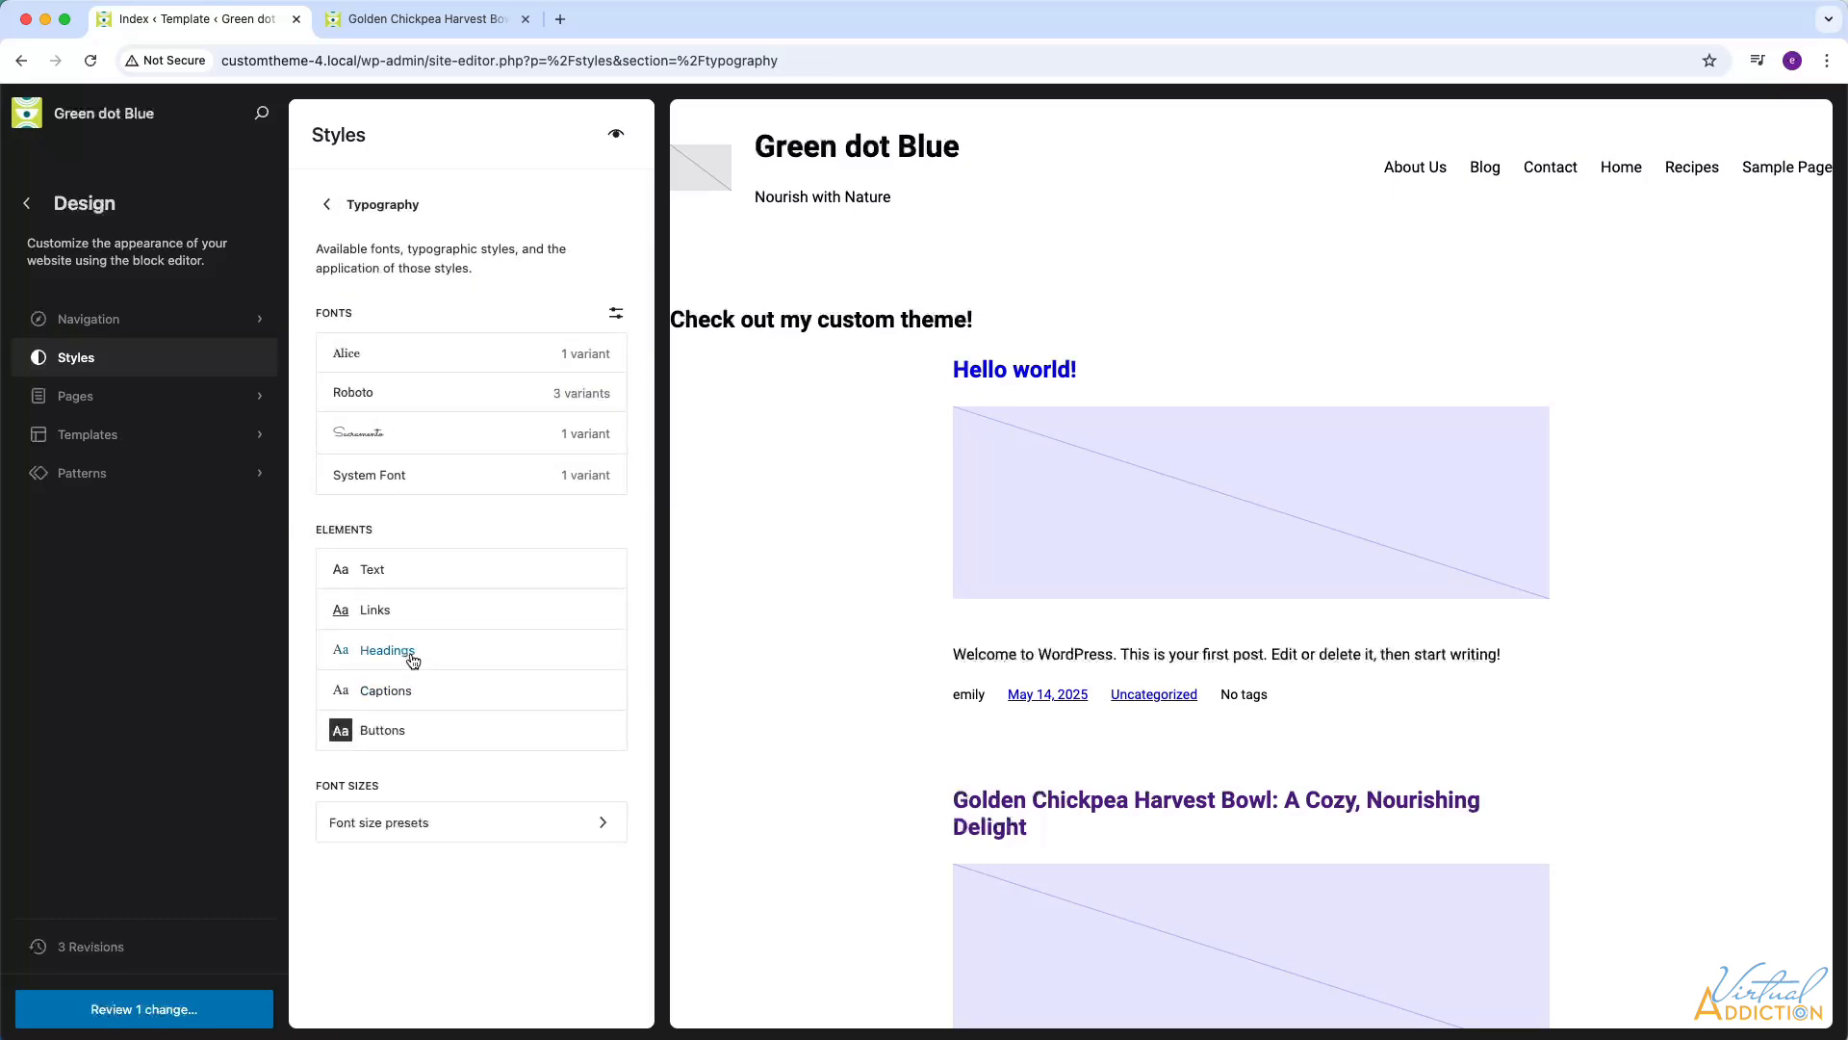
Set the font of all headings to Roboto with the Regular appearance
left_click(387, 650)
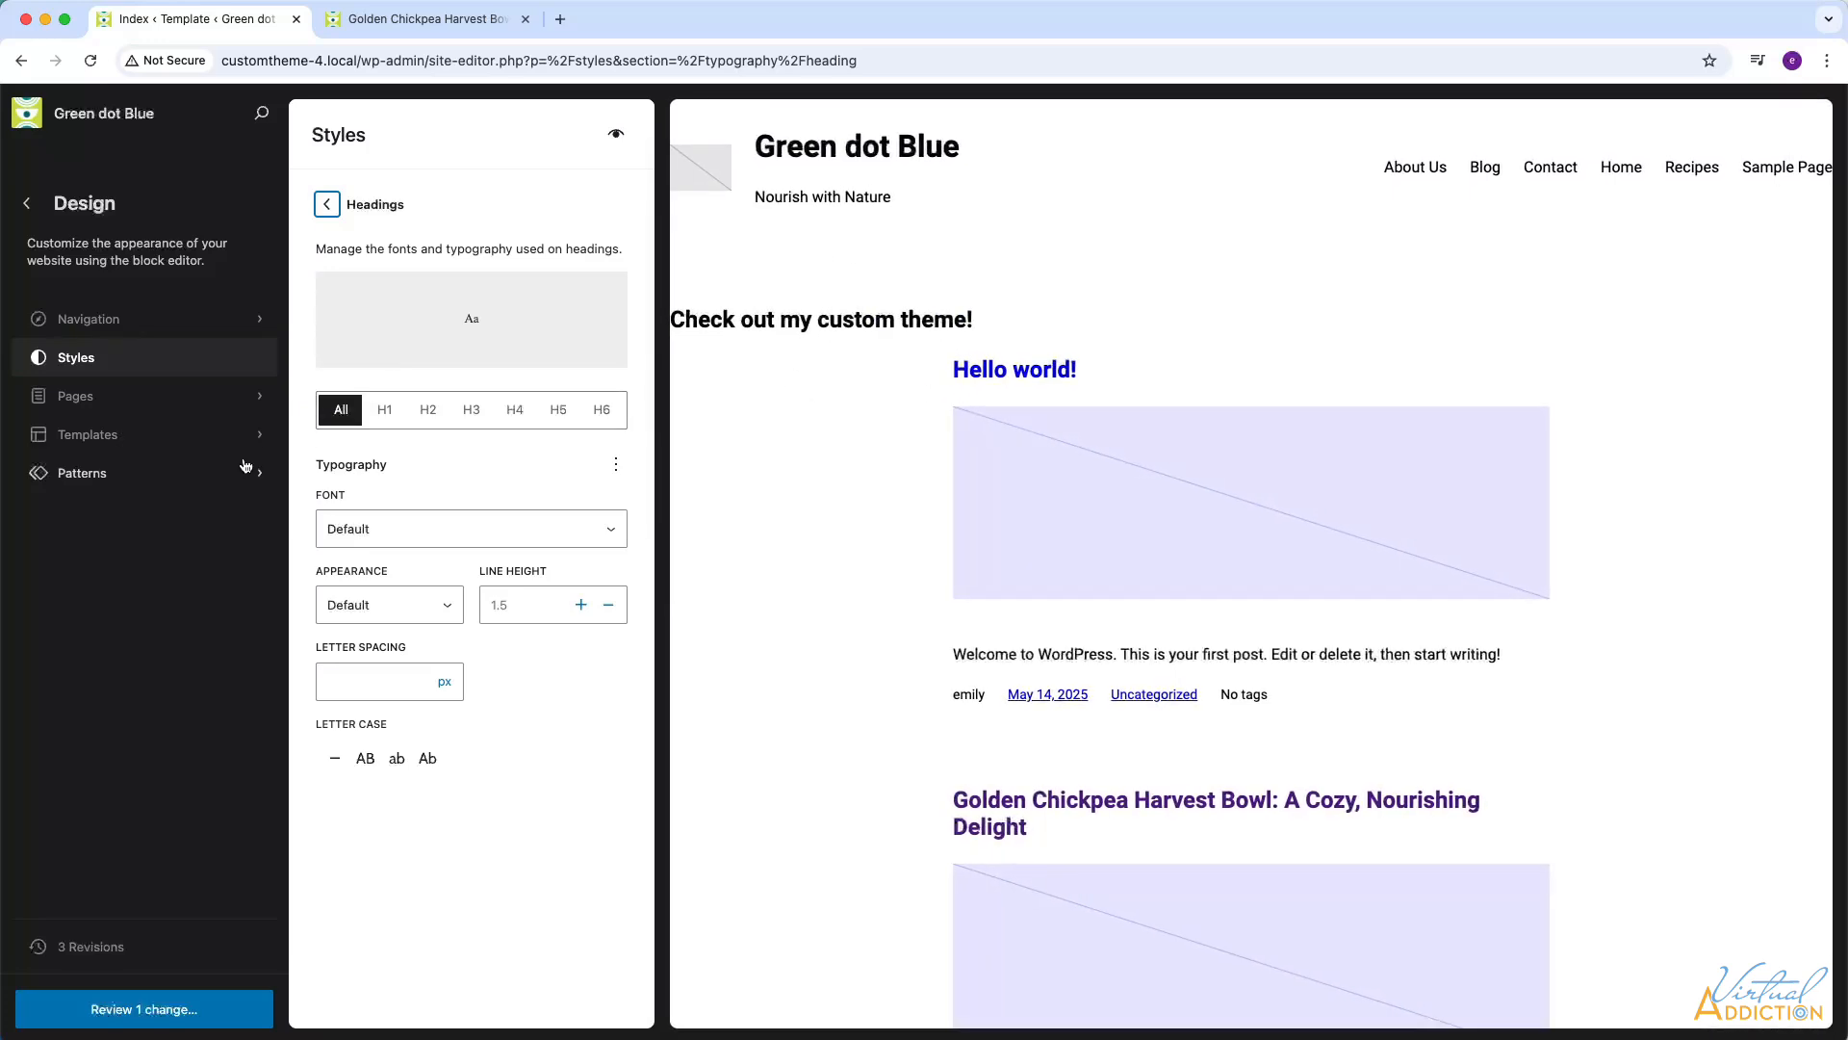
left_click(418, 536)
left_click(377, 750)
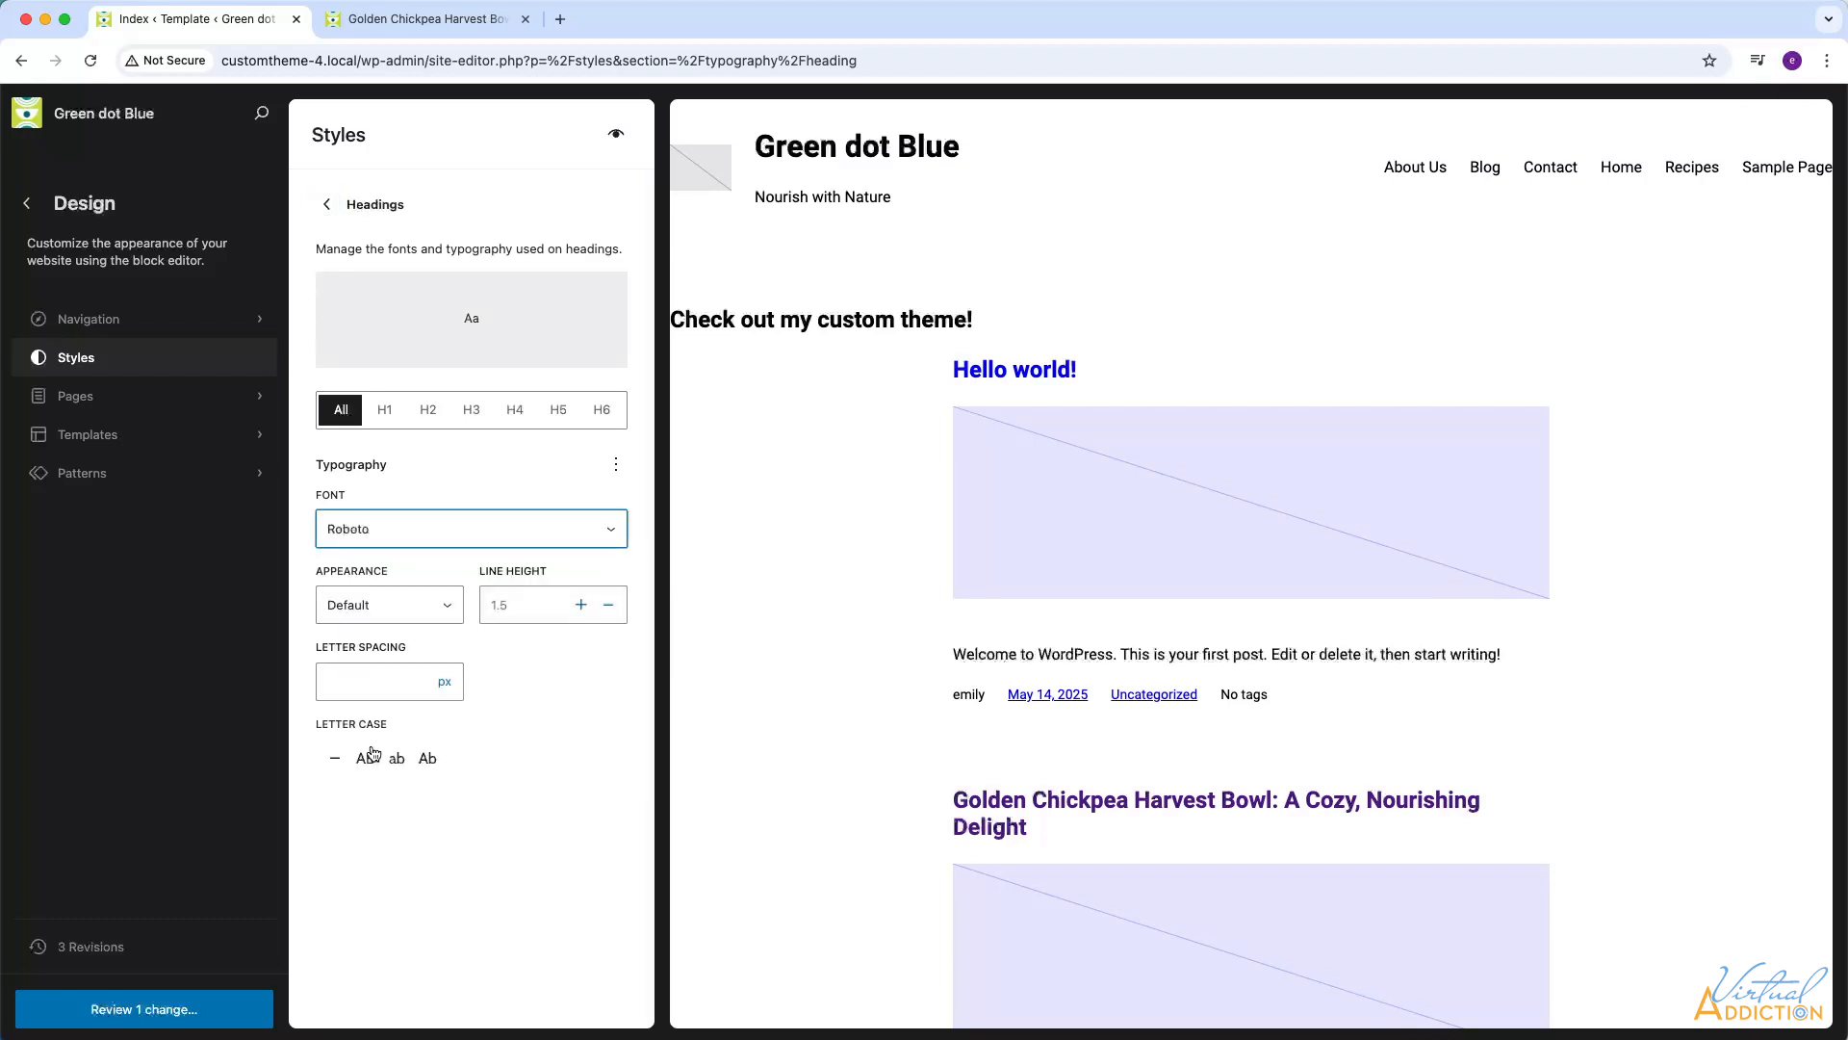
left_click(427, 616)
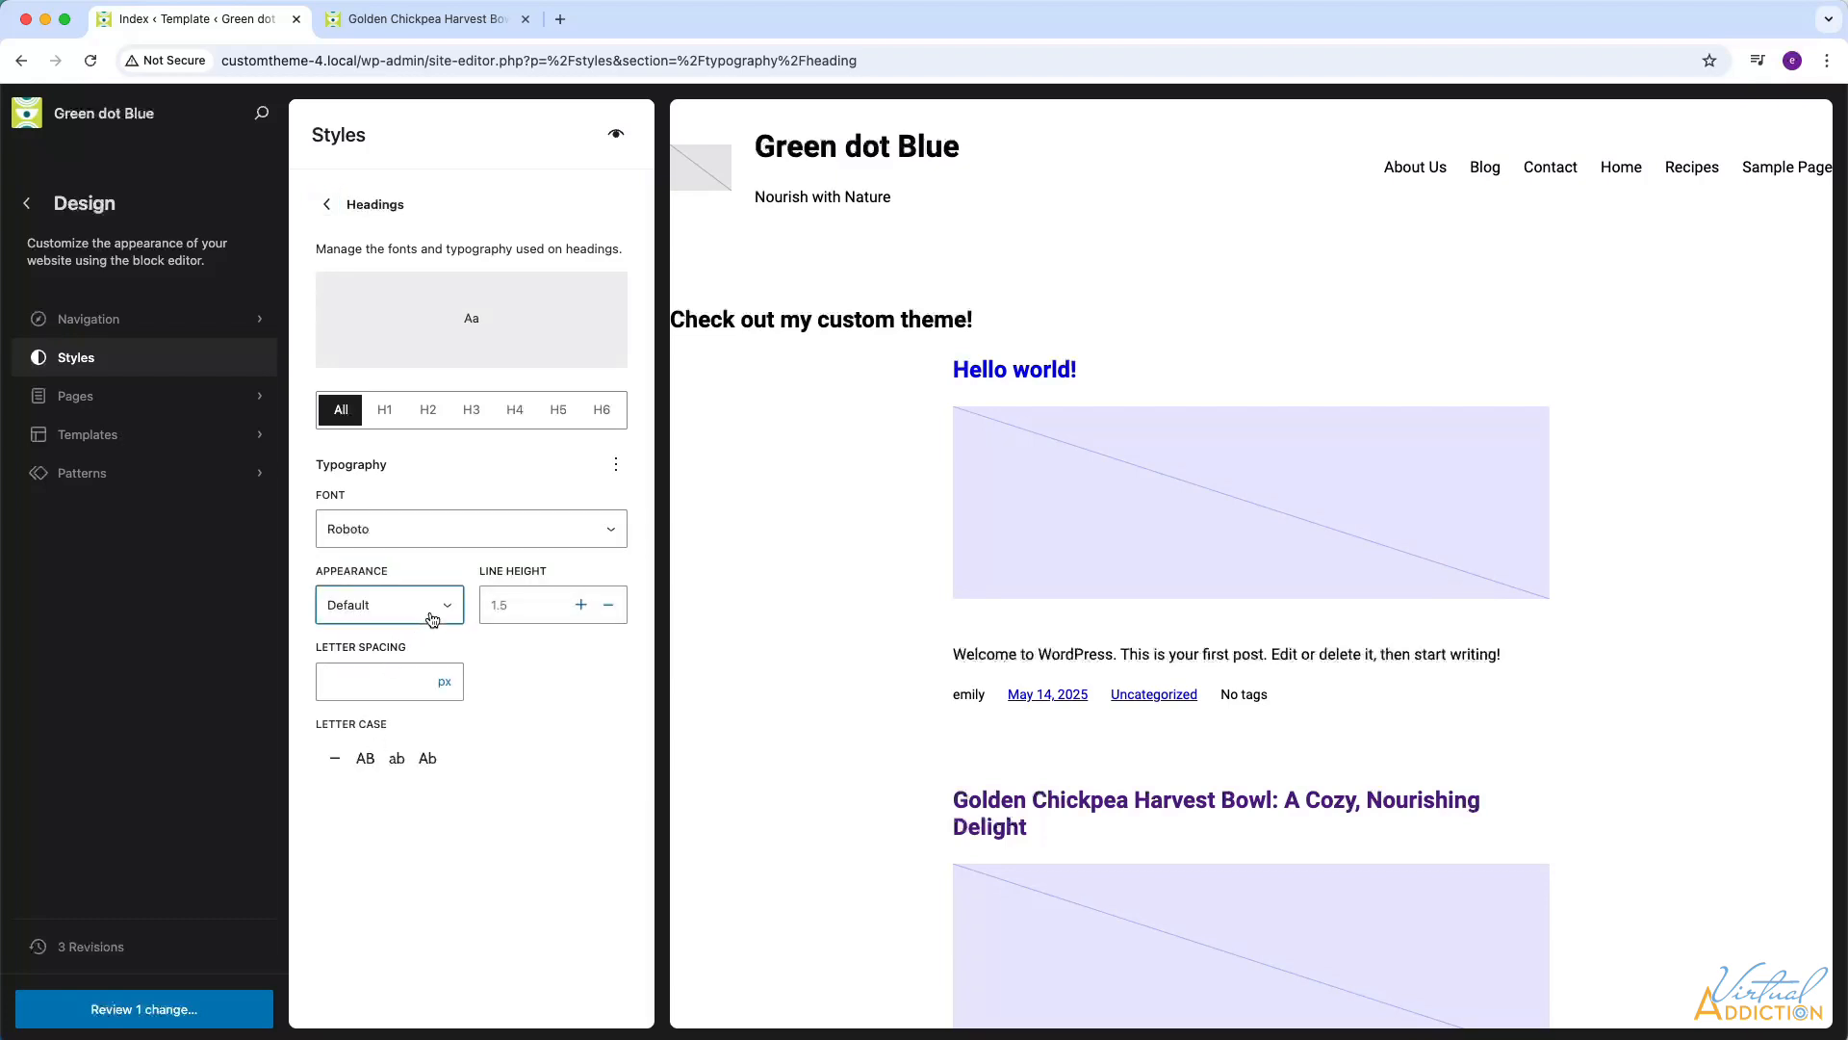
left_click(362, 703)
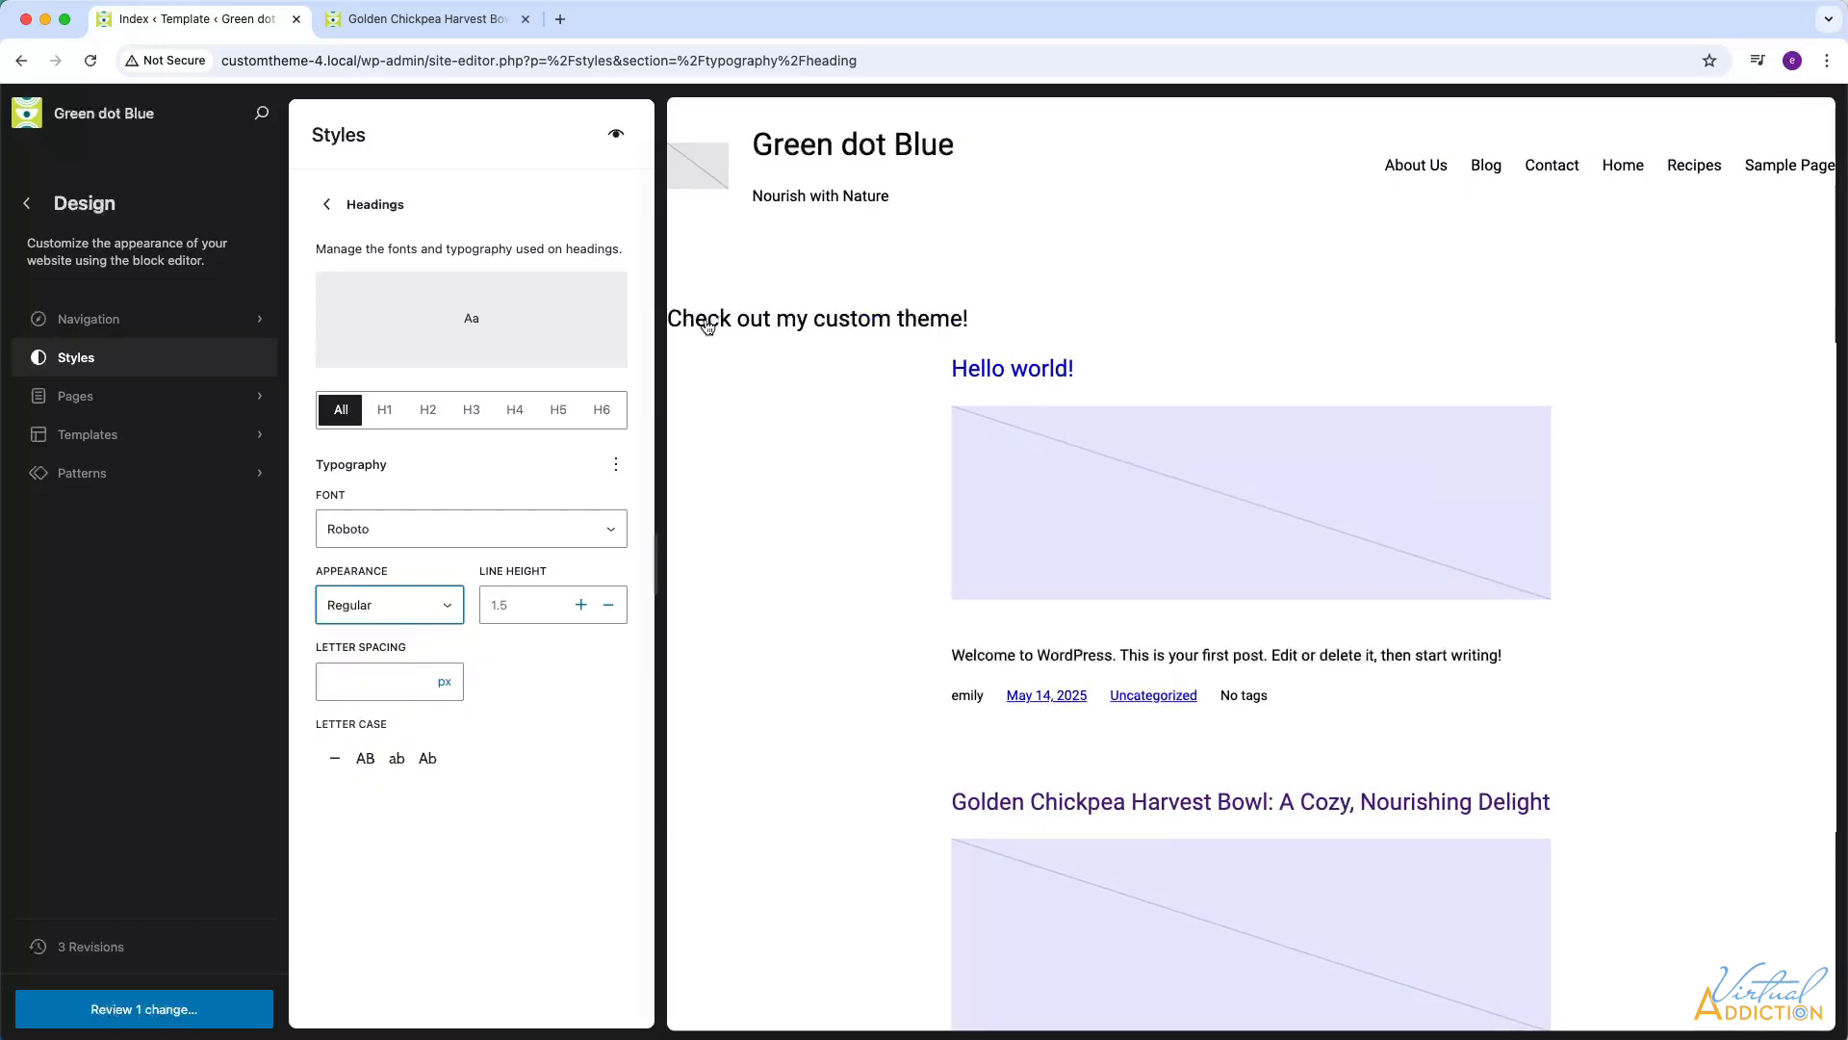
Set the H1 heading font to Sacramento, check it in the page preview and return to the typography overview
left_click(387, 412)
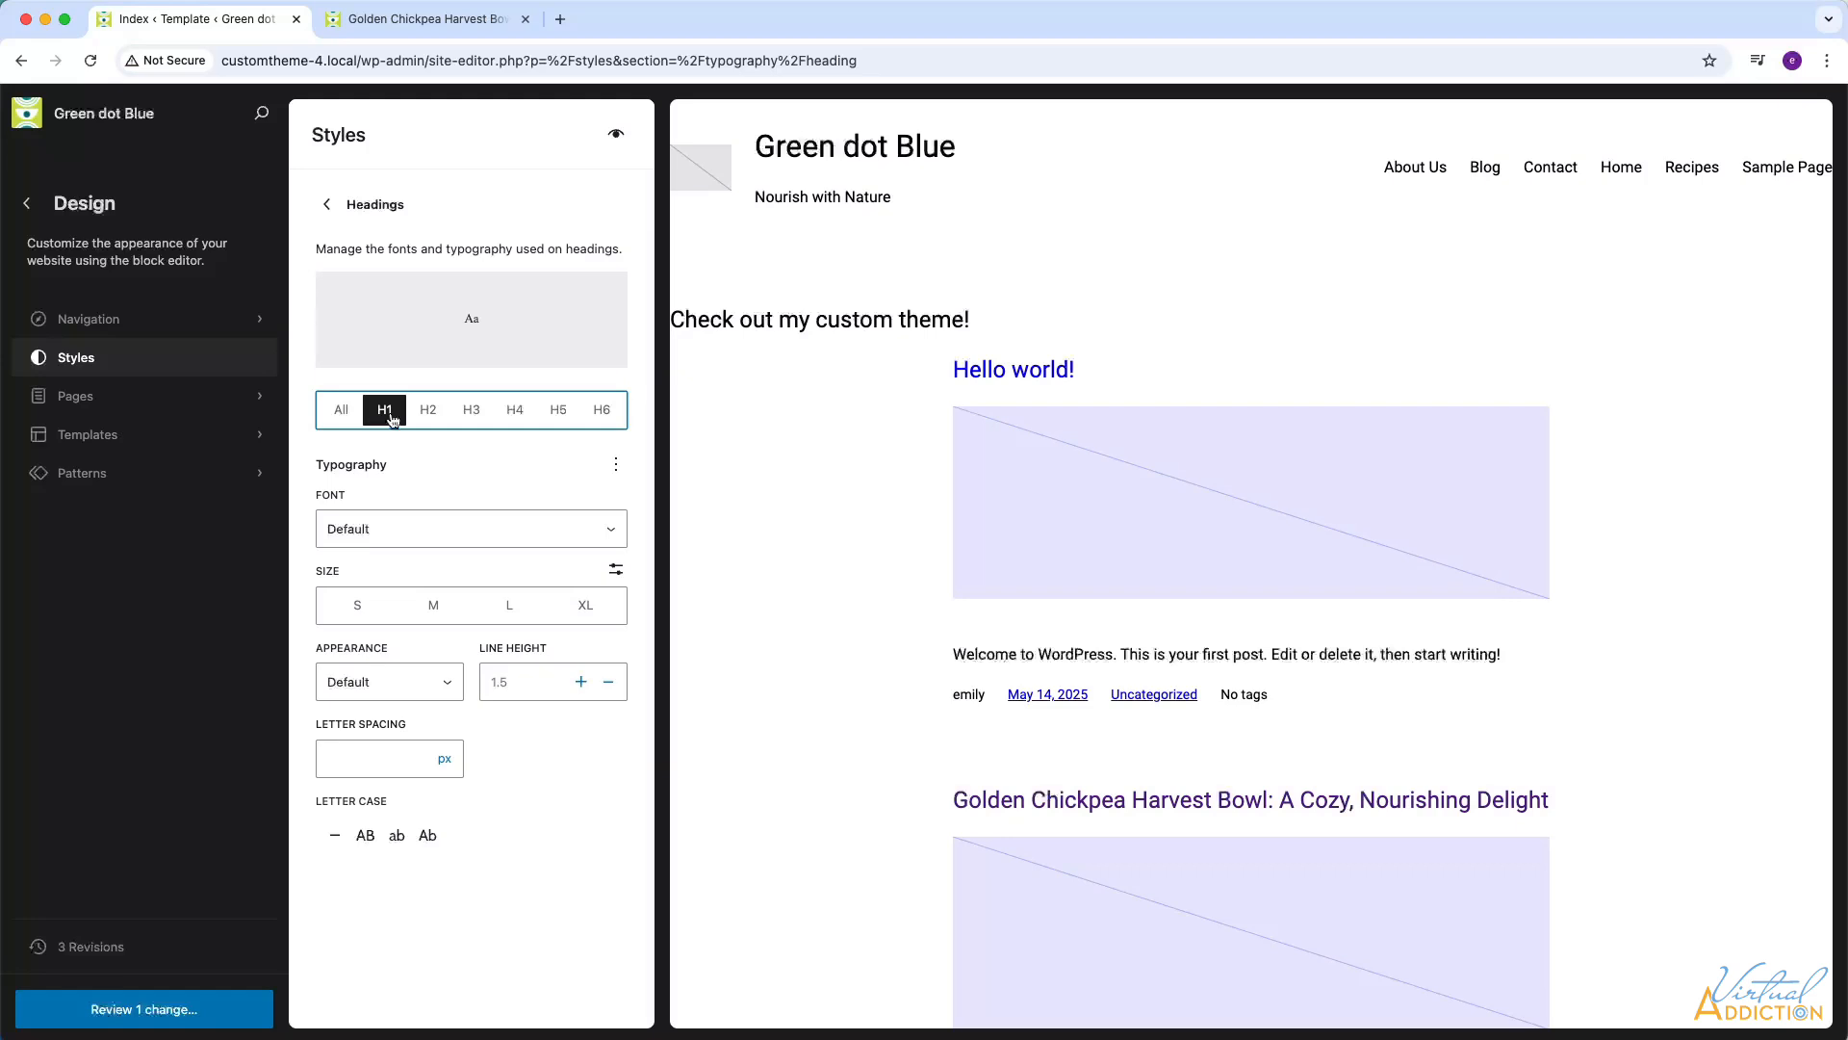
left_click(392, 529)
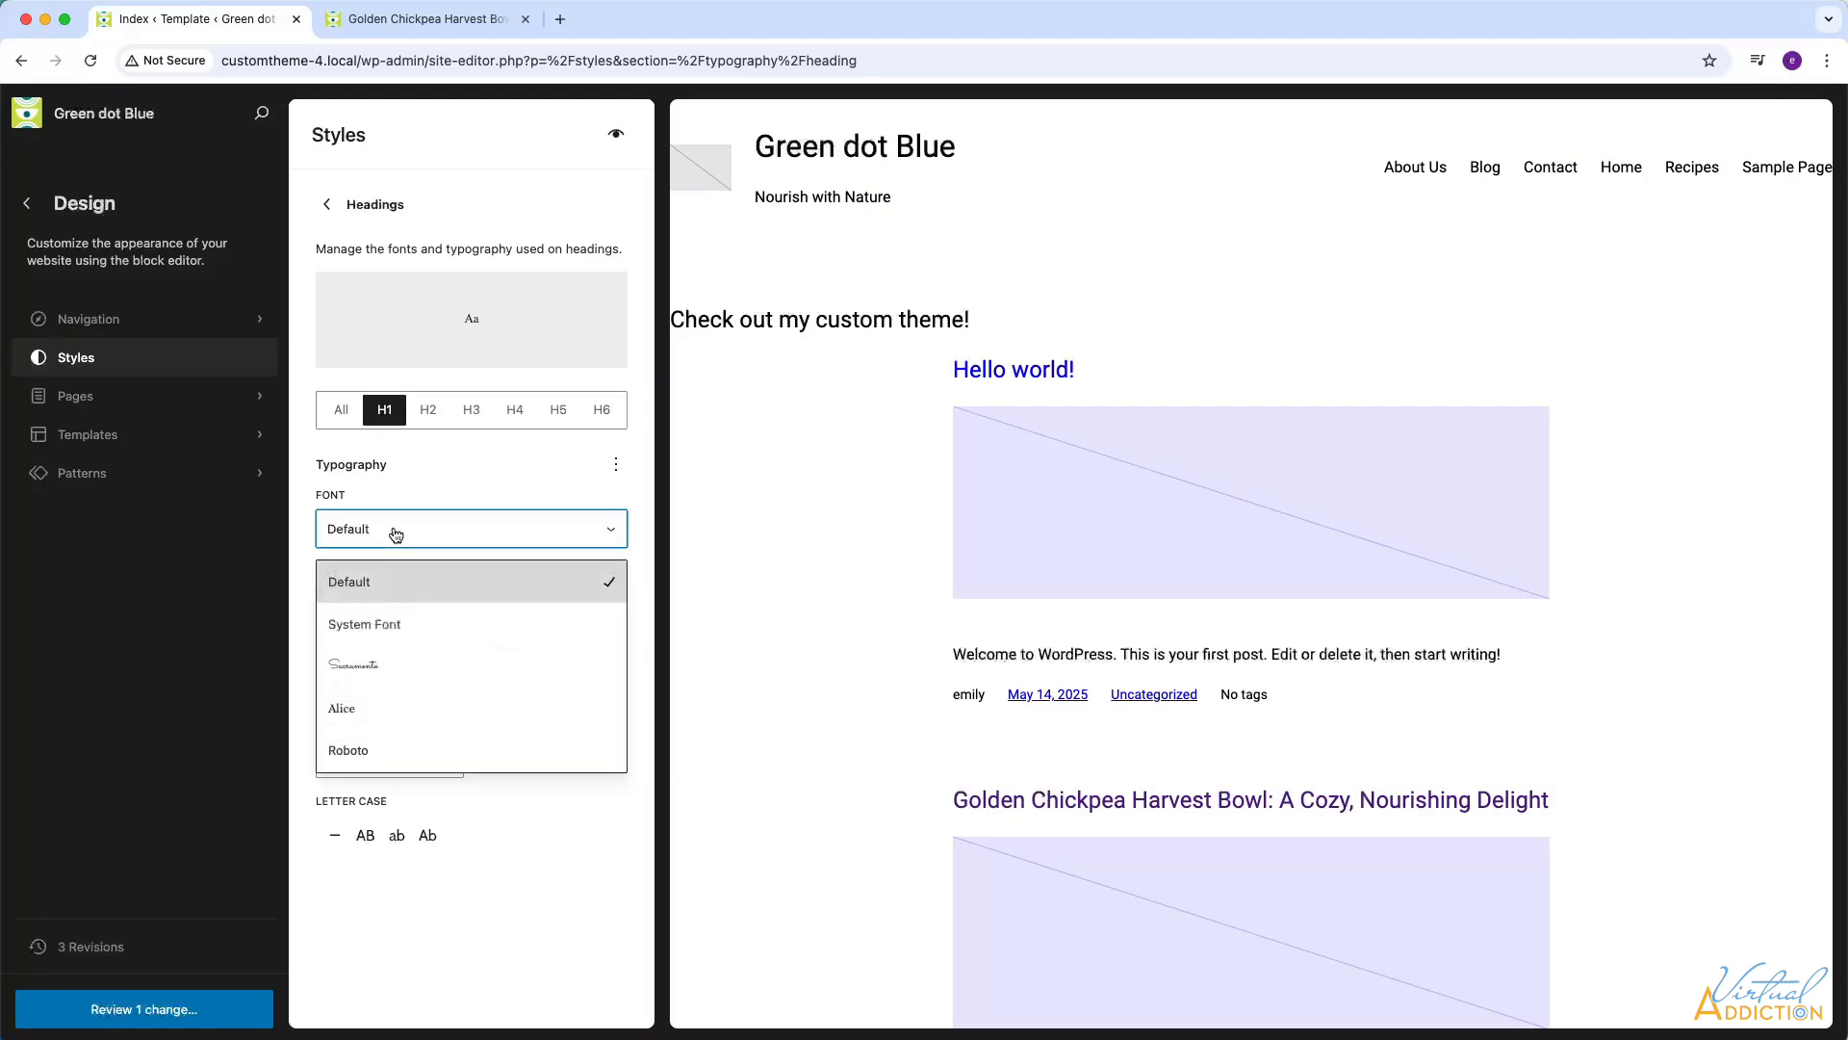
left_click(366, 668)
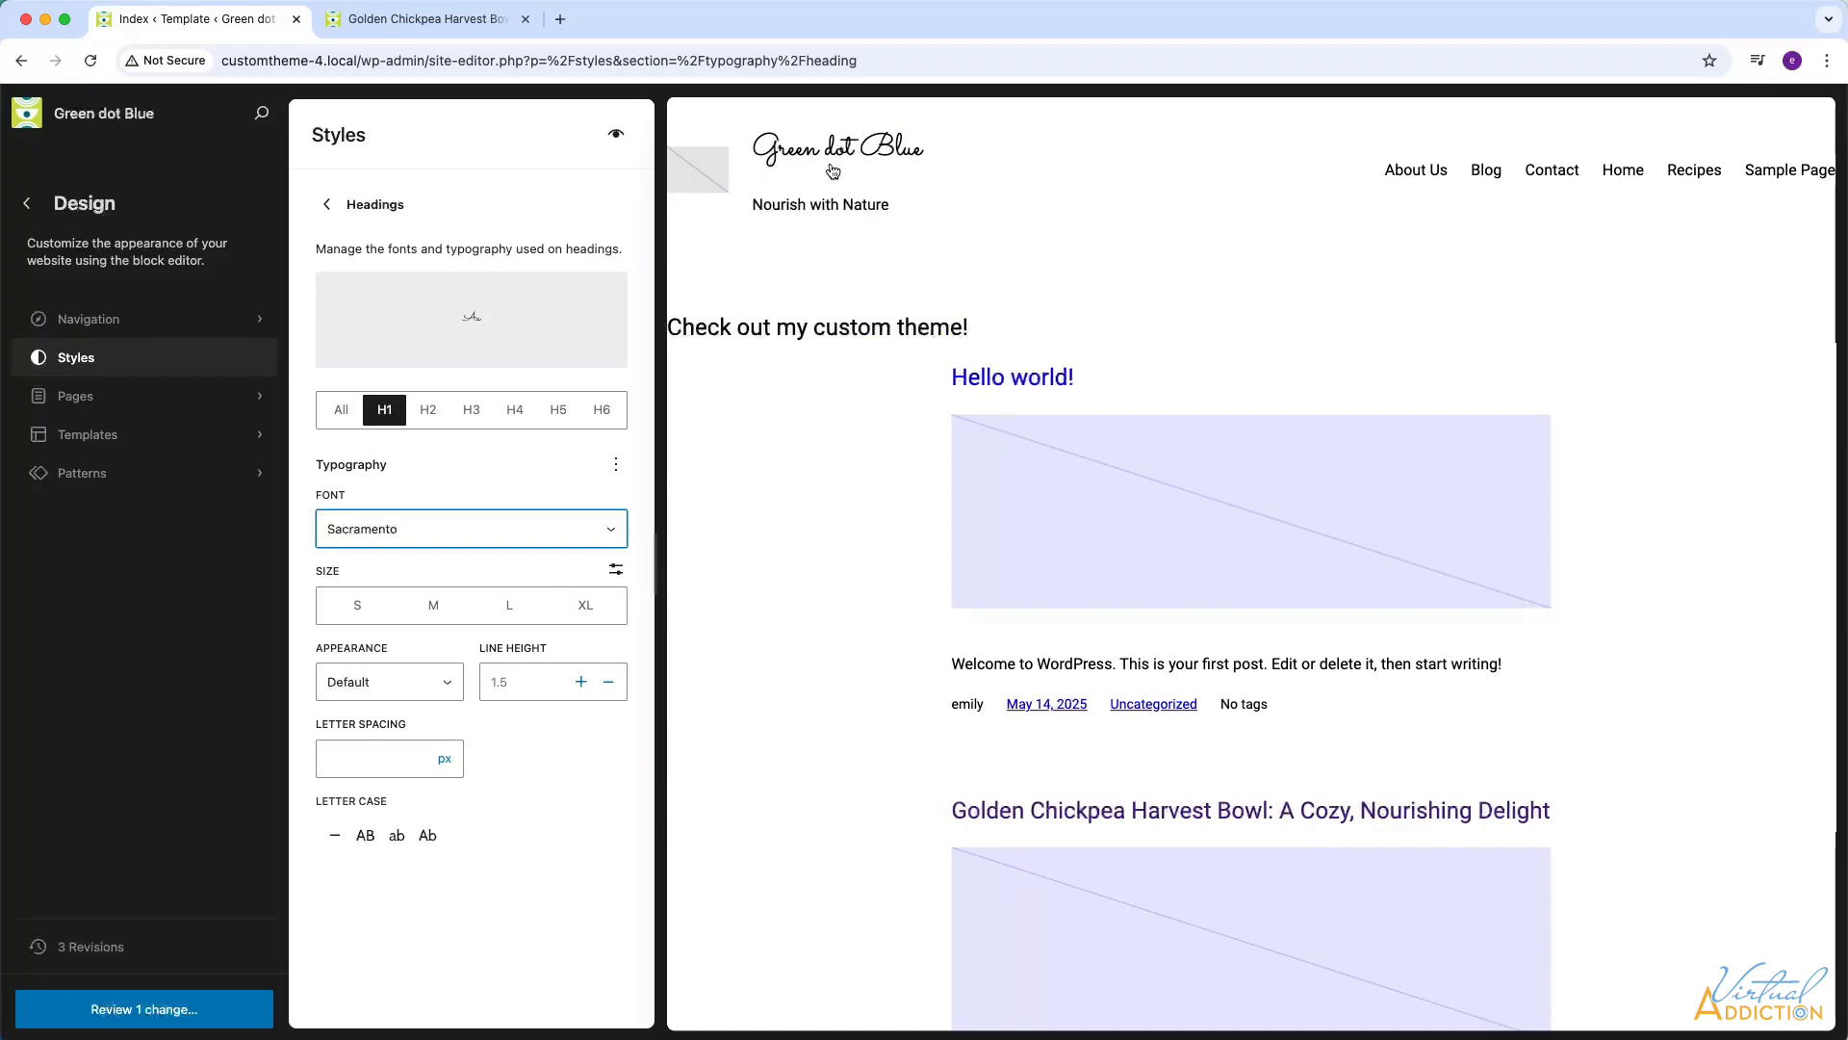
scroll(991, 637, "down", 3)
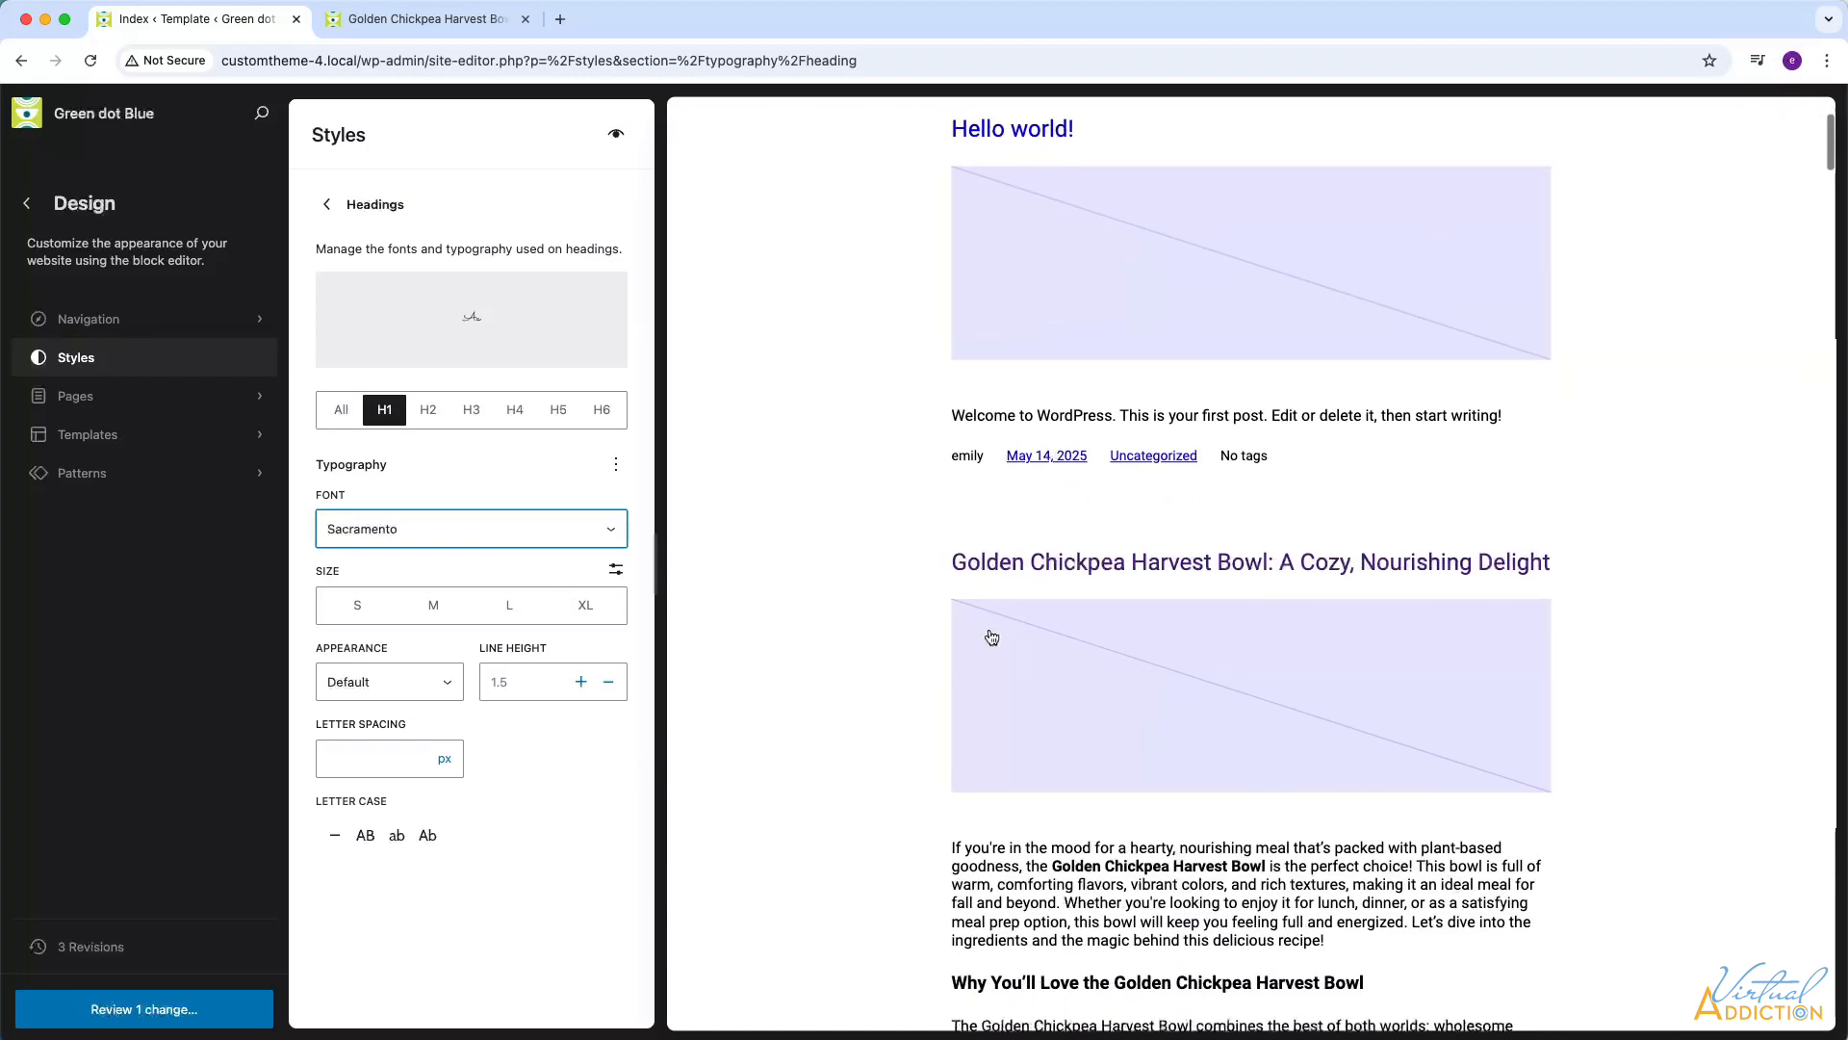
scroll(990, 635, "up", 3)
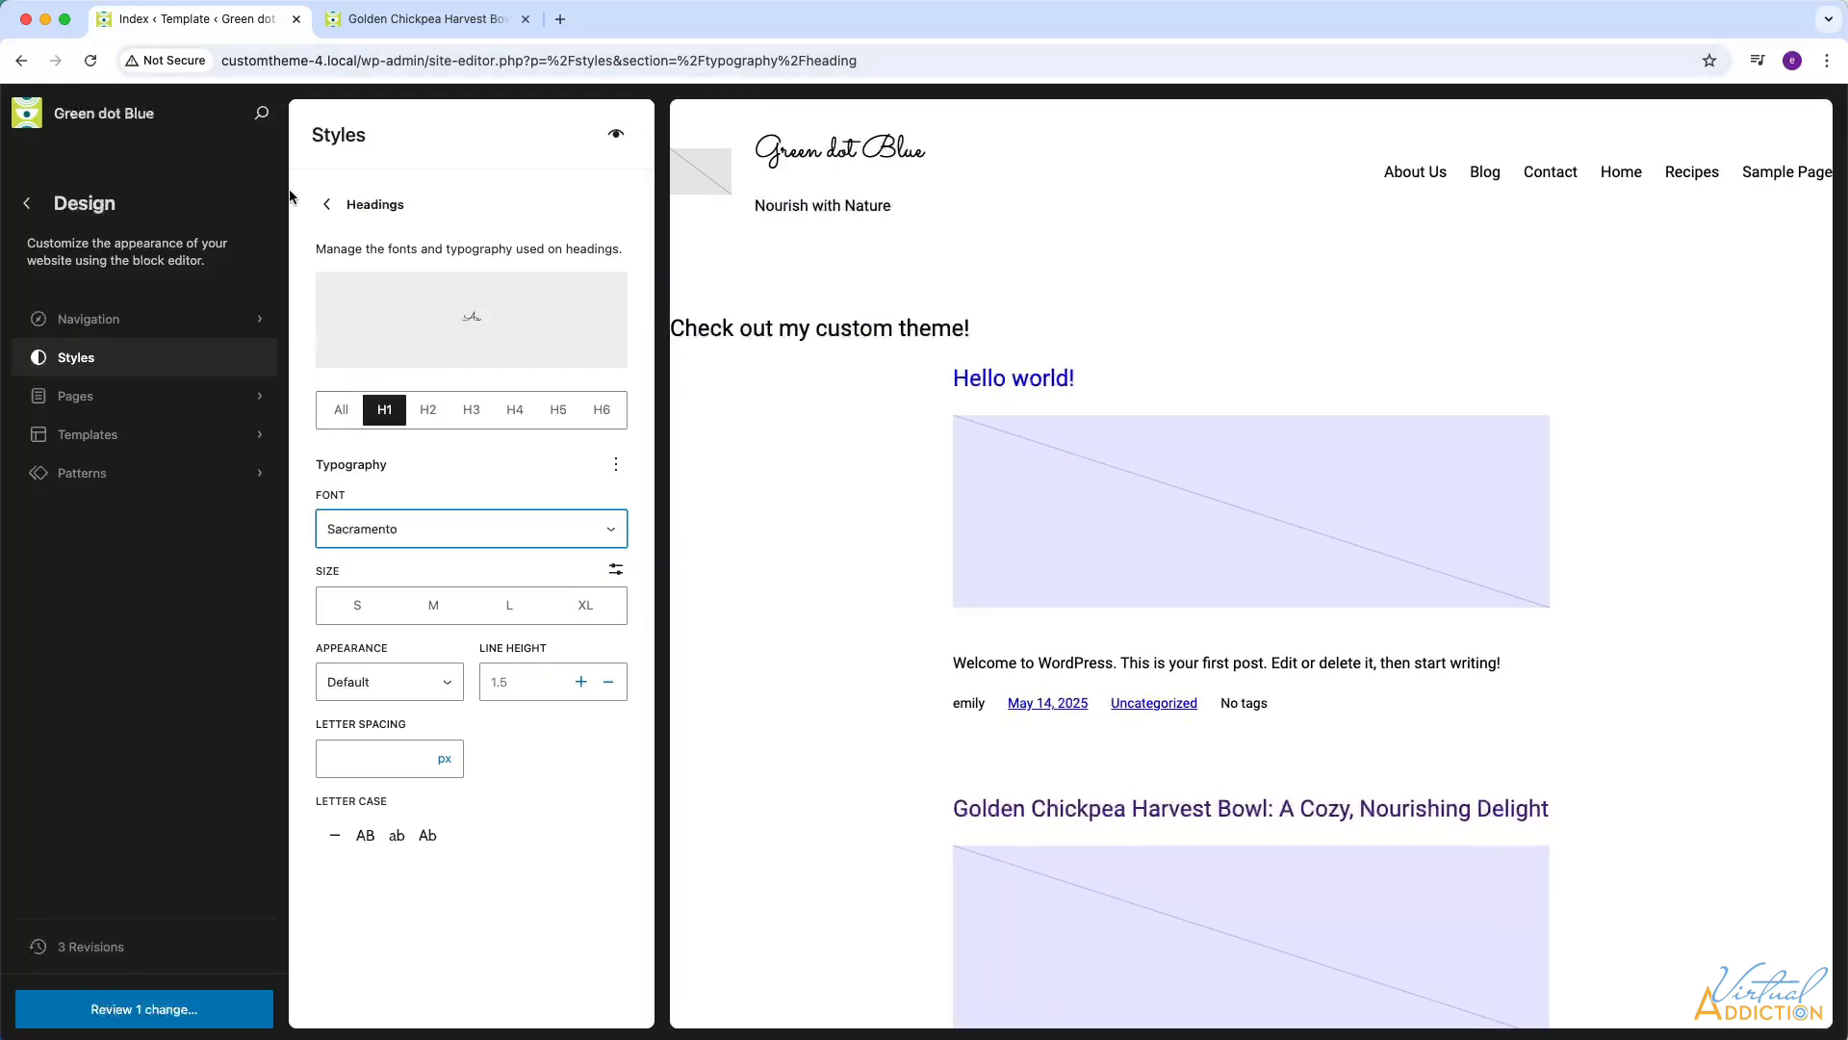
left_click(327, 204)
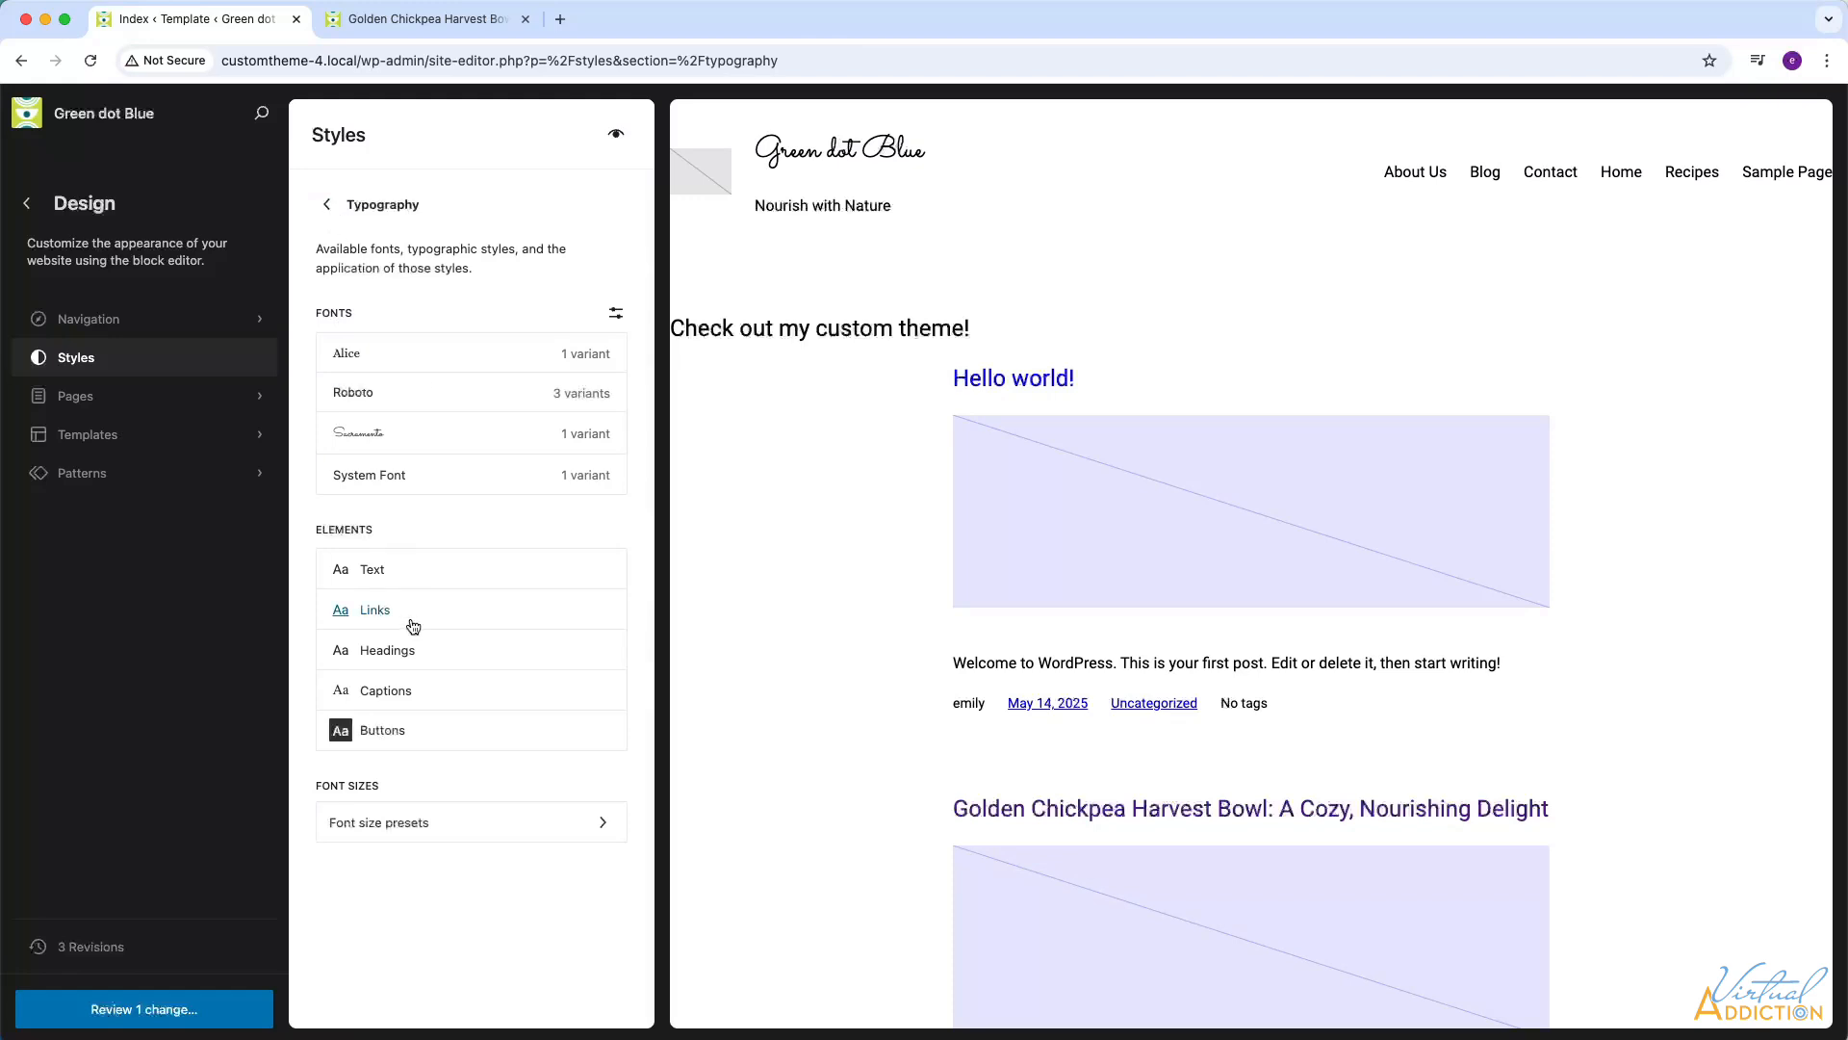
Set the font of the Captions element to Alice and return to the typography overview
left_click(385, 691)
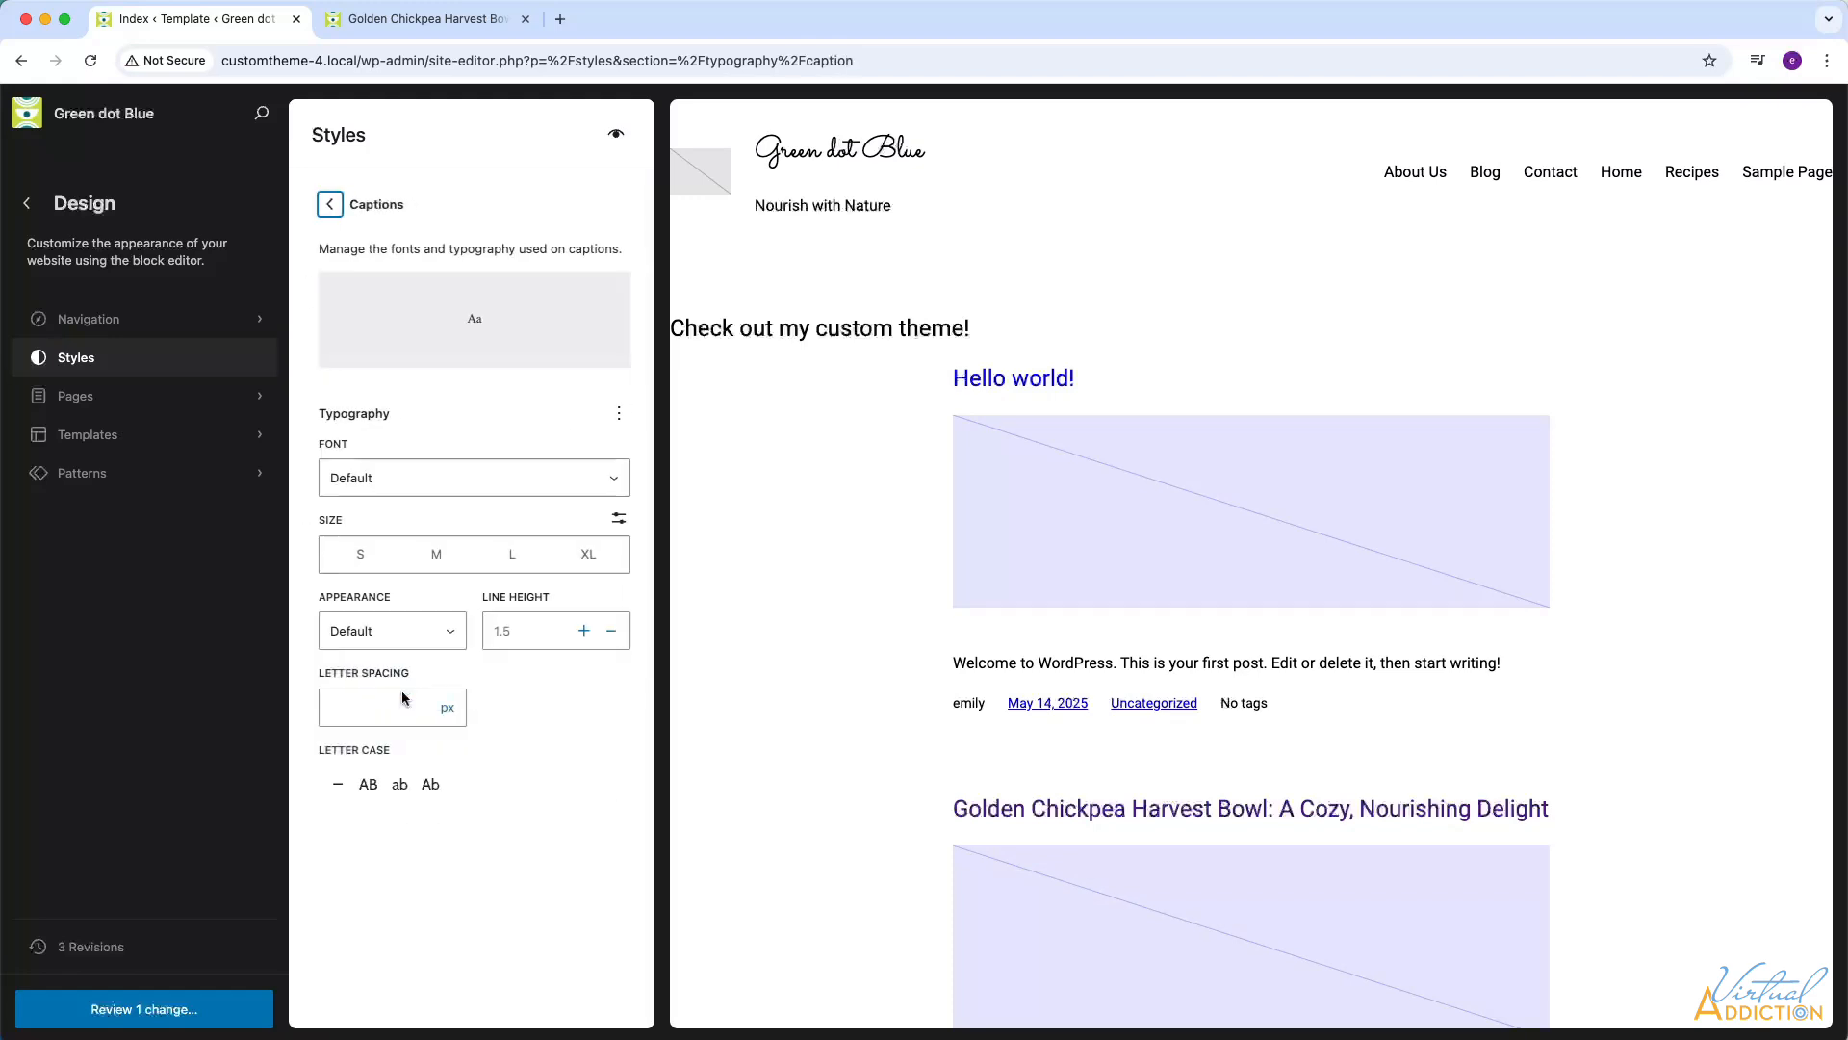
left_click(378, 476)
left_click(355, 664)
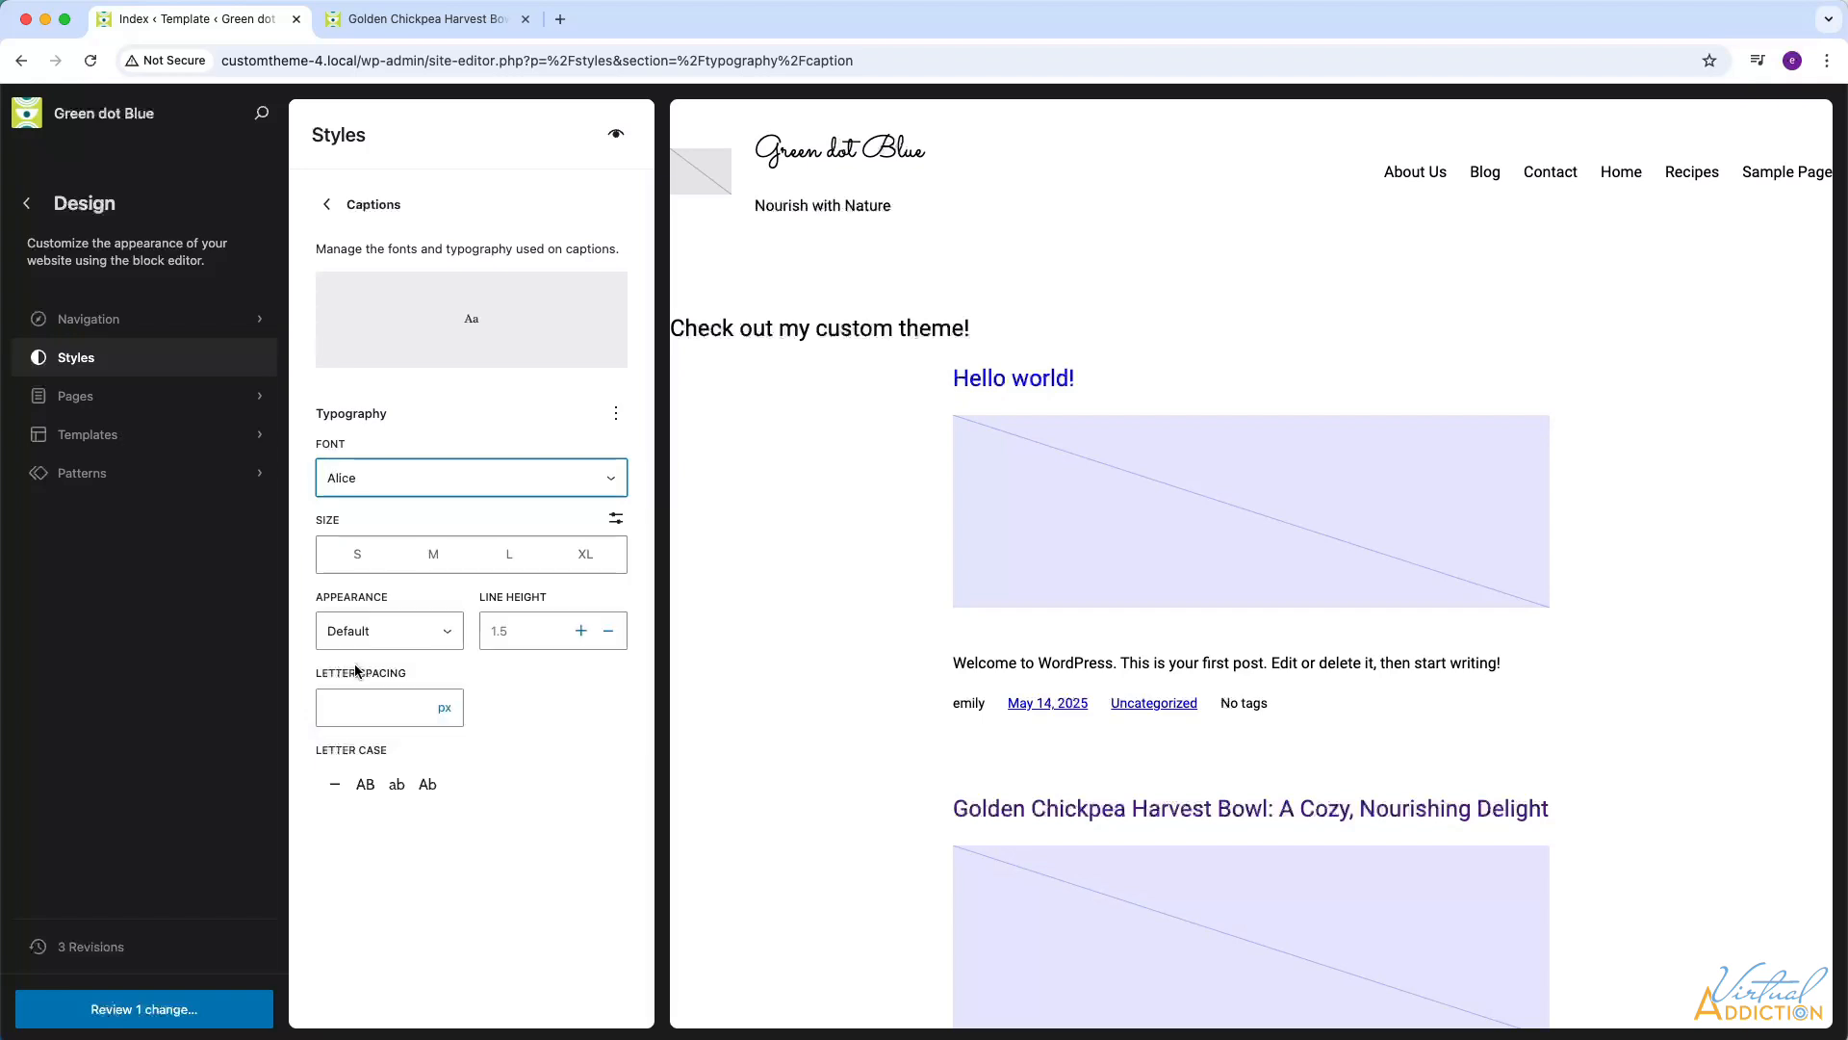
left_click(328, 204)
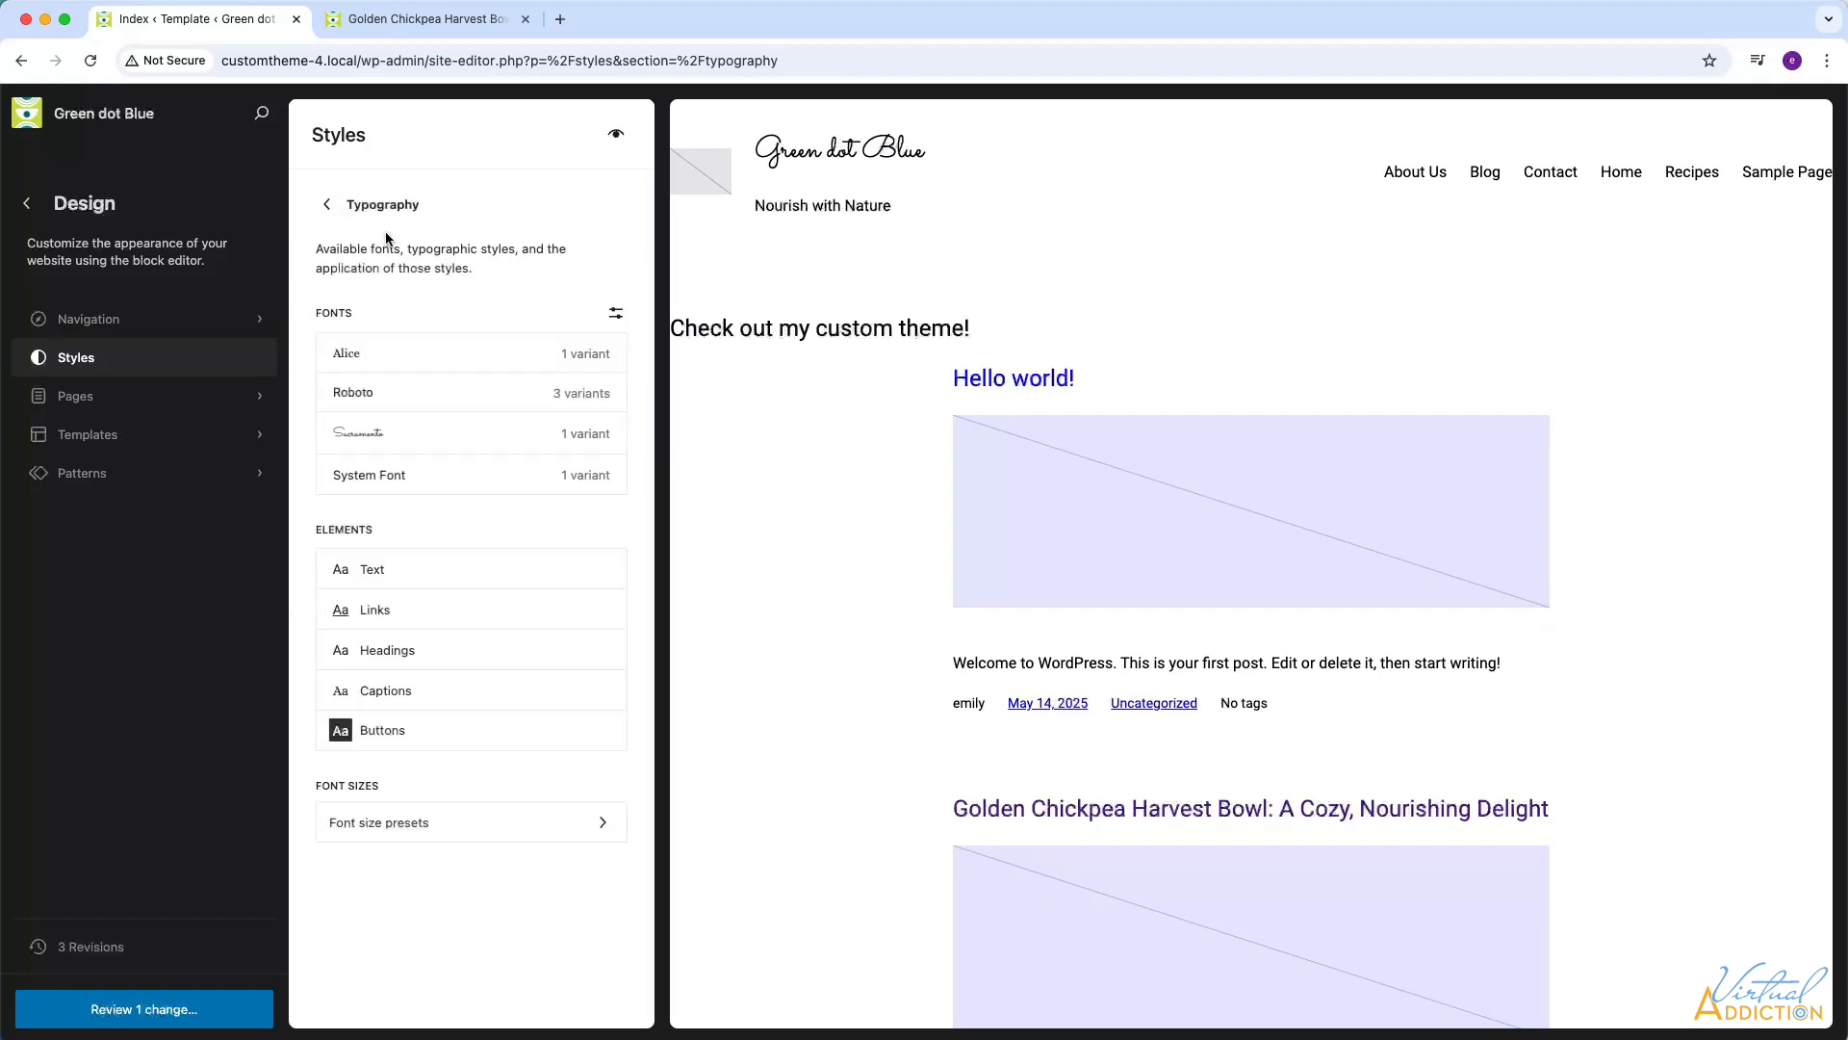
Set the Buttons element to the Roboto font with the Bold appearance and return to the typography overview
left_click(420, 729)
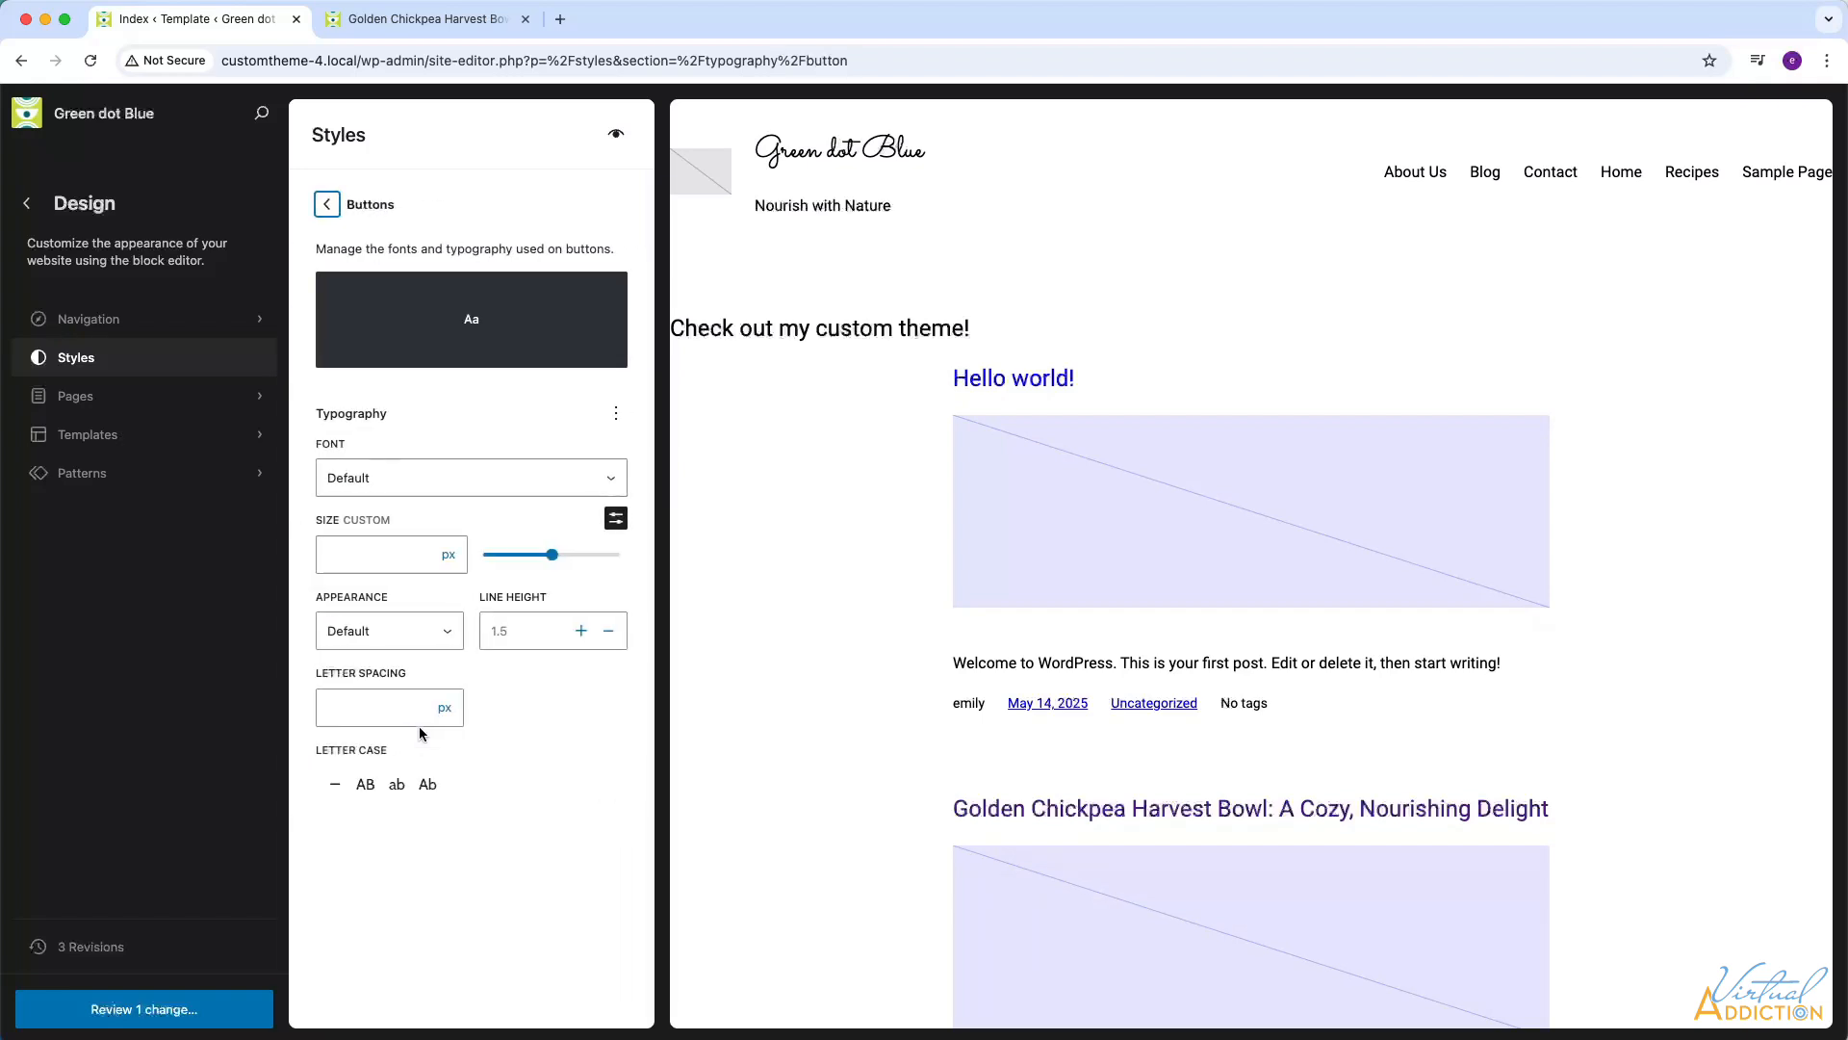
left_click(400, 487)
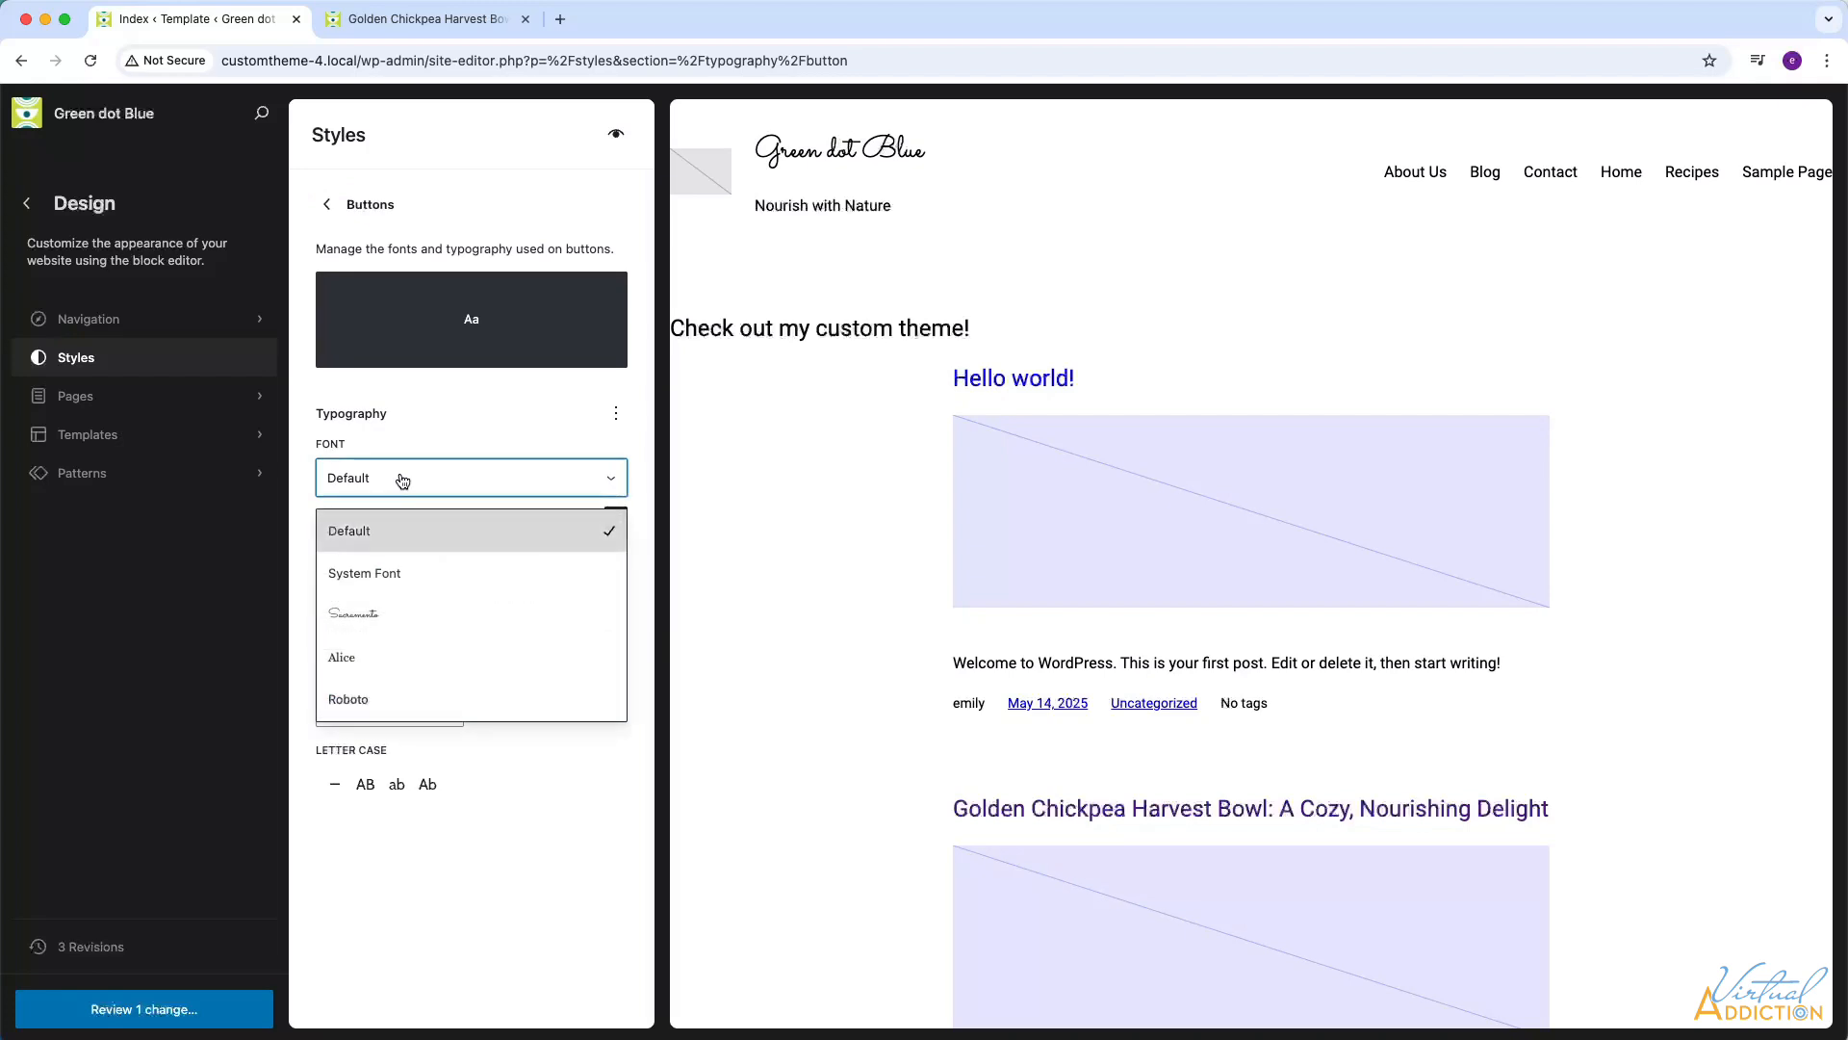
left_click(358, 697)
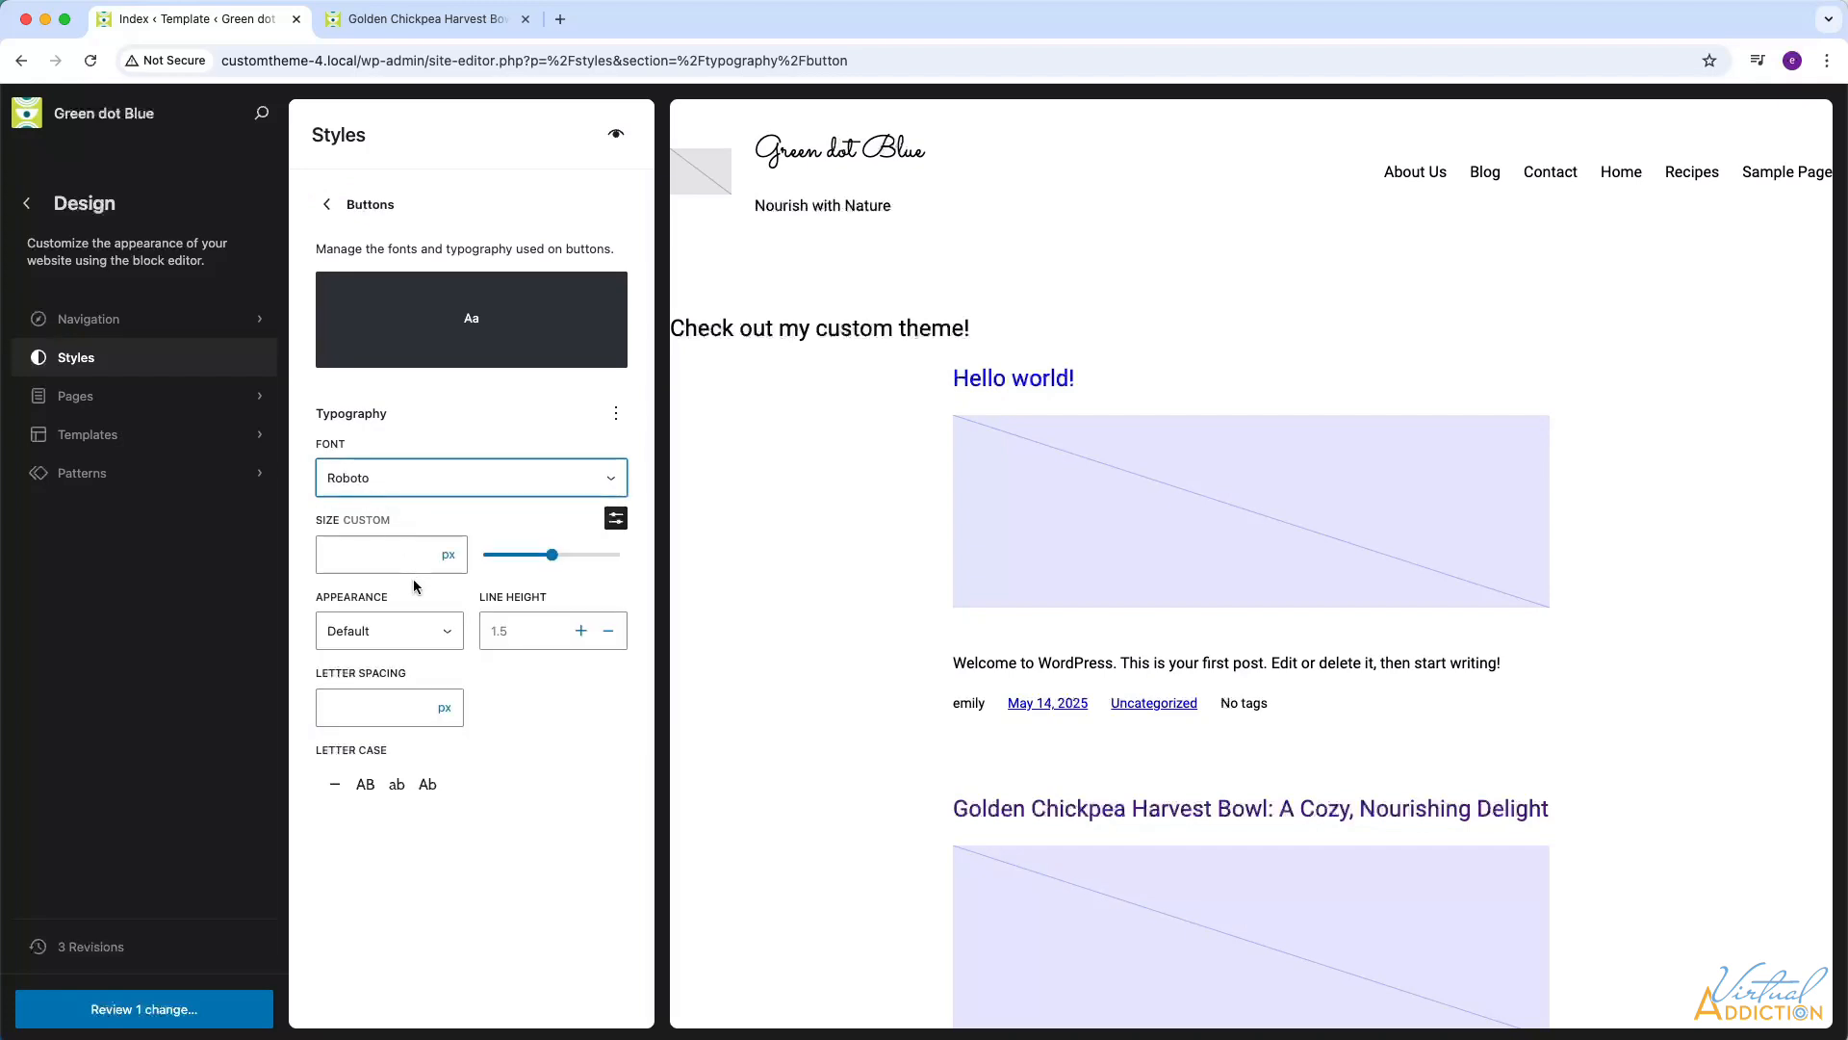
left_click(374, 631)
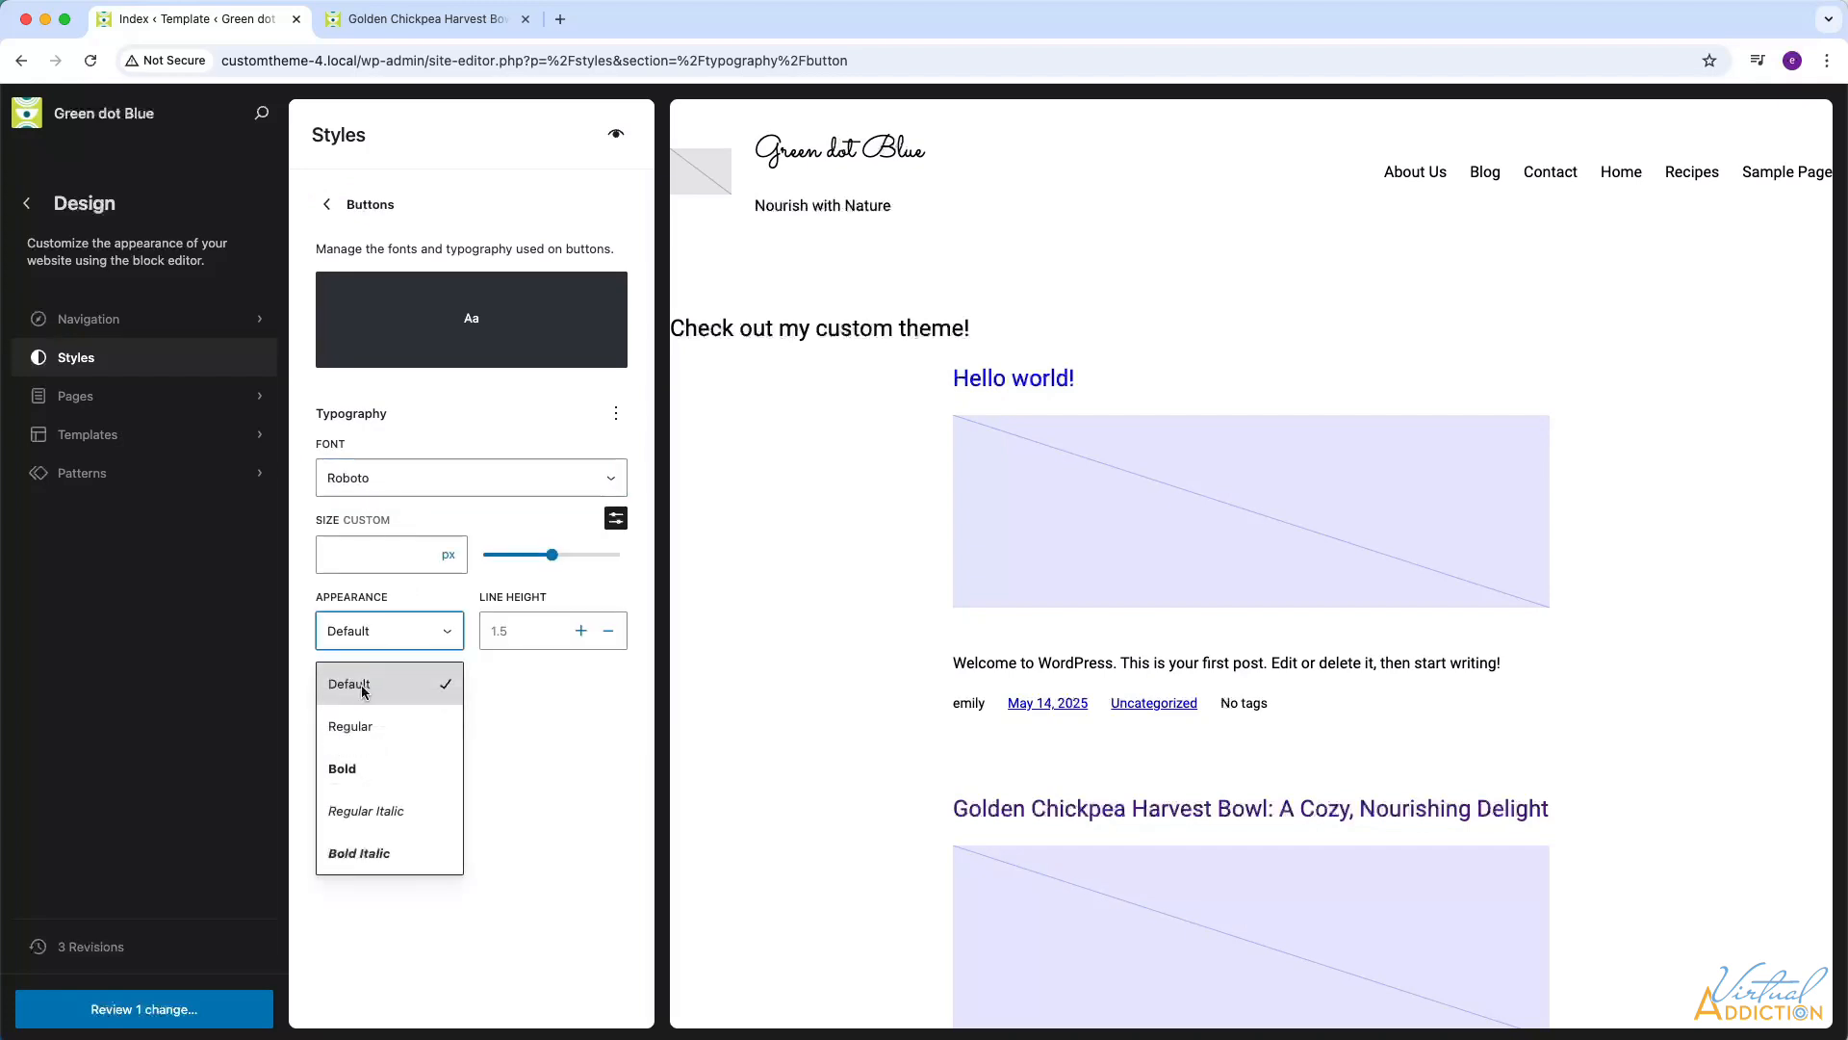
left_click(350, 771)
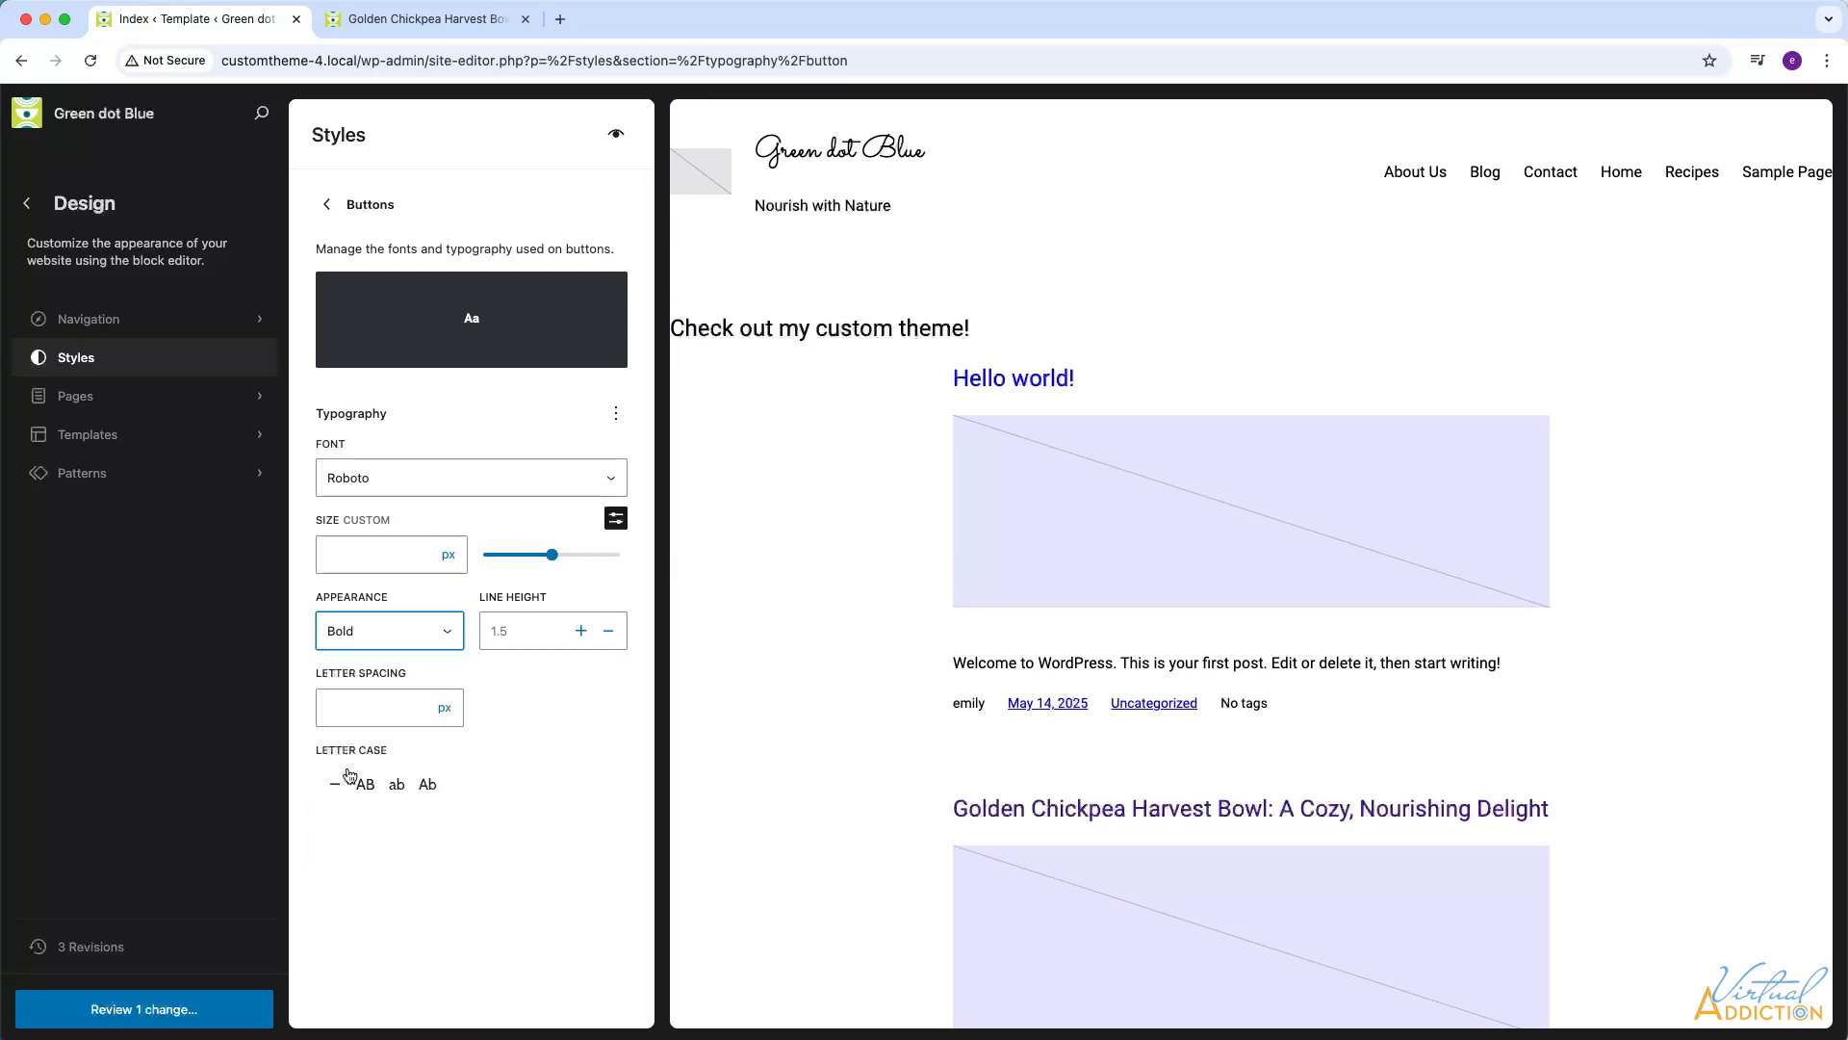
left_click(326, 205)
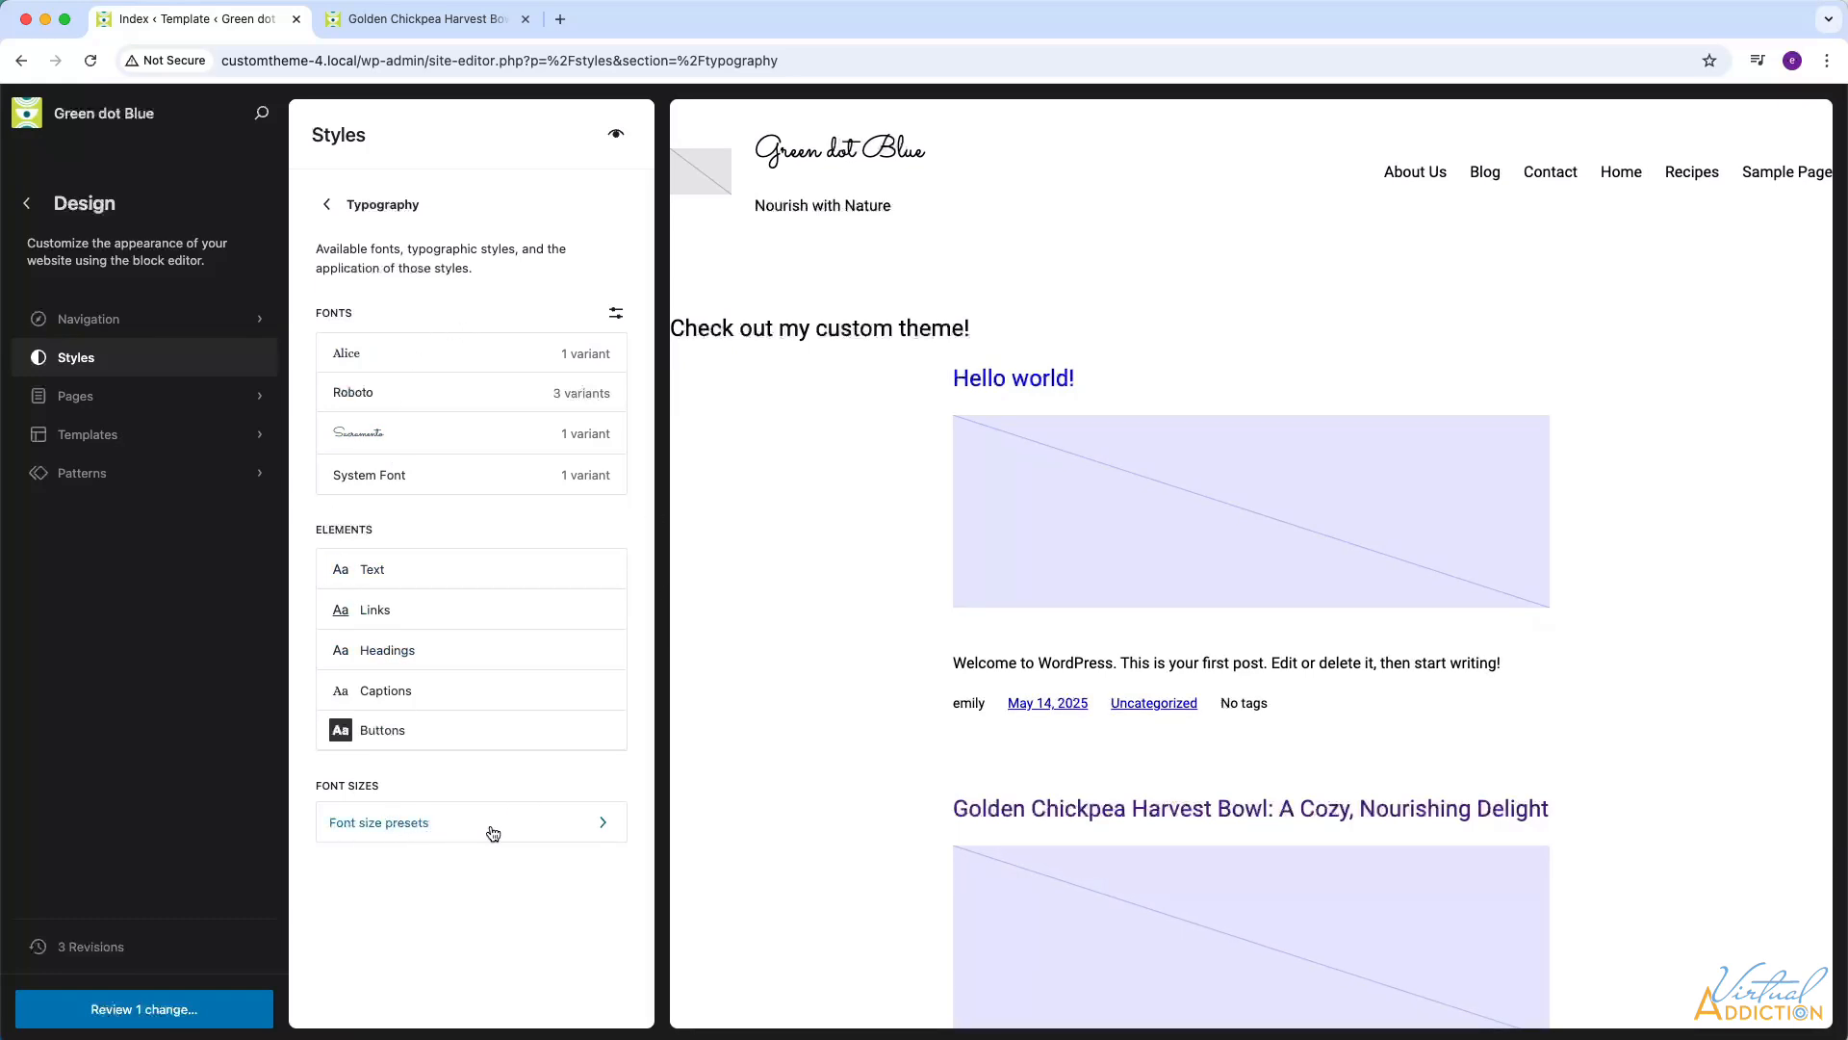
Set the Small font size preset to 12 px and return to the list of presets
left_click(595, 825)
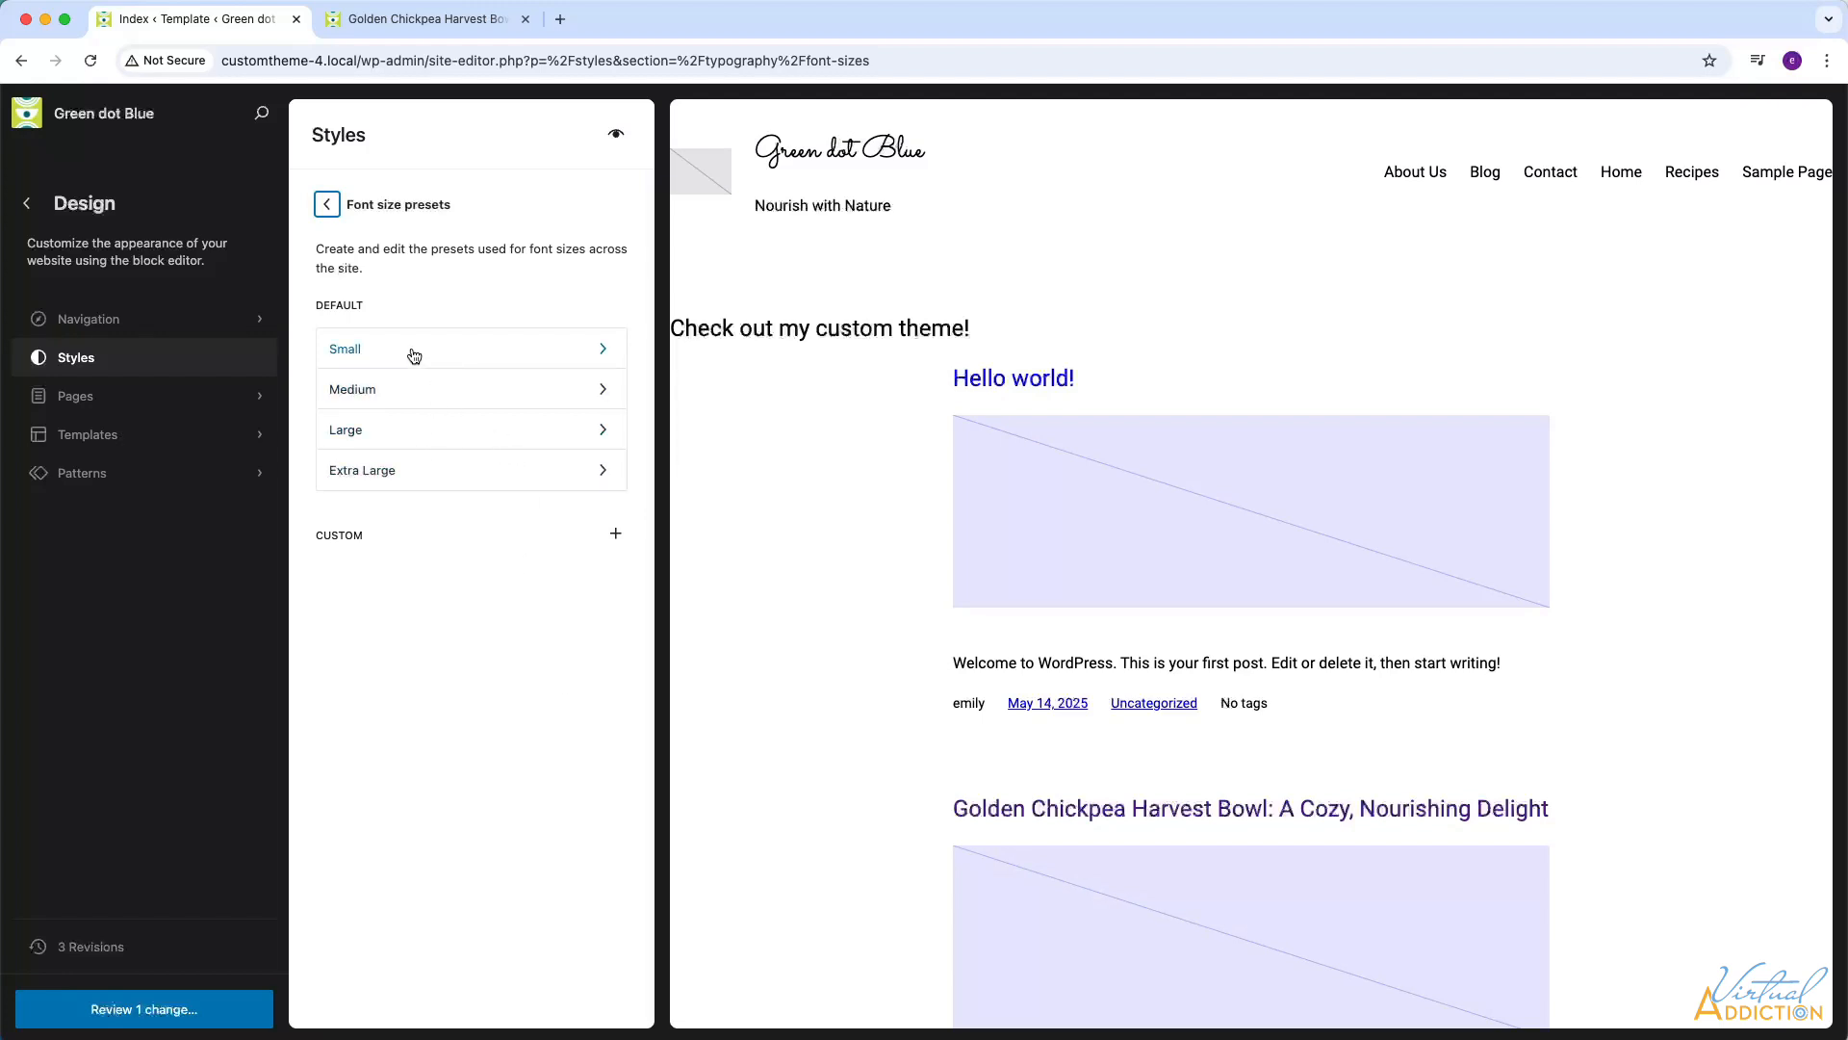
left_click(414, 355)
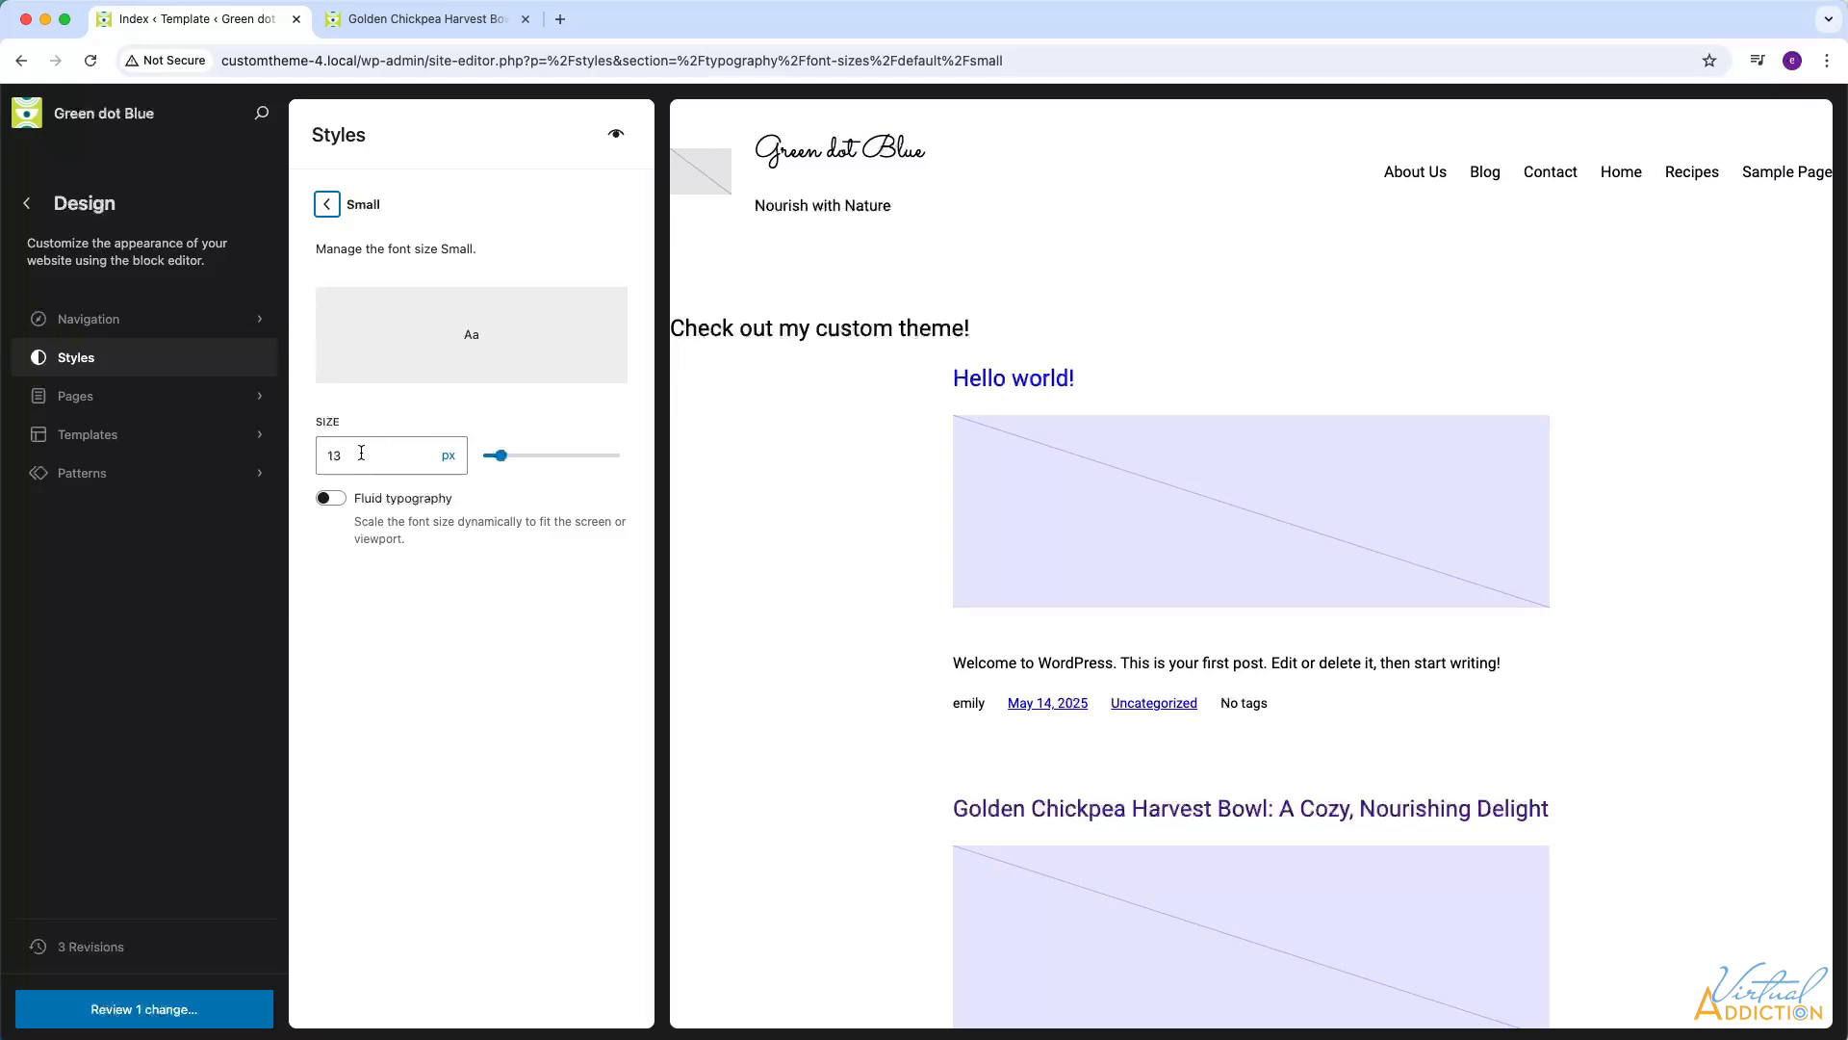
double_click(361, 452)
type("12")
left_click(327, 204)
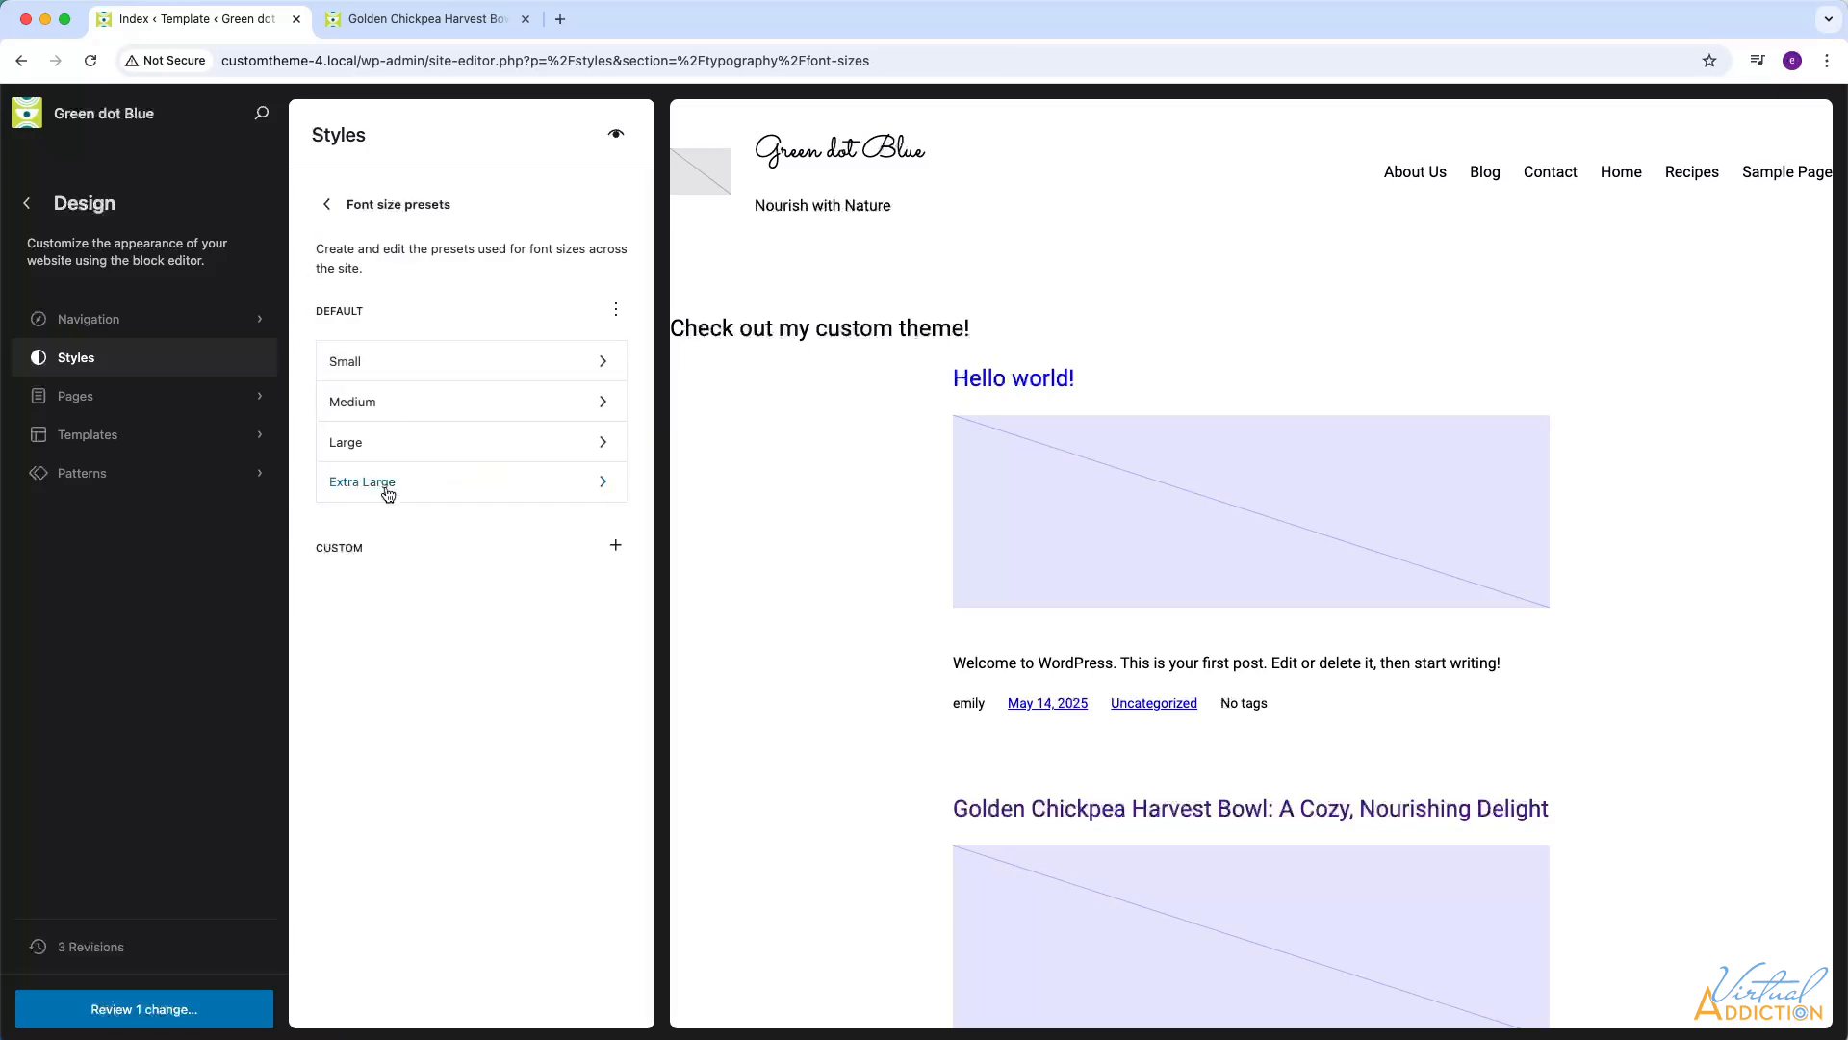
Look over the sizes of the Medium, Large and Extra Large font presets and return to the typography overview
left_click(386, 402)
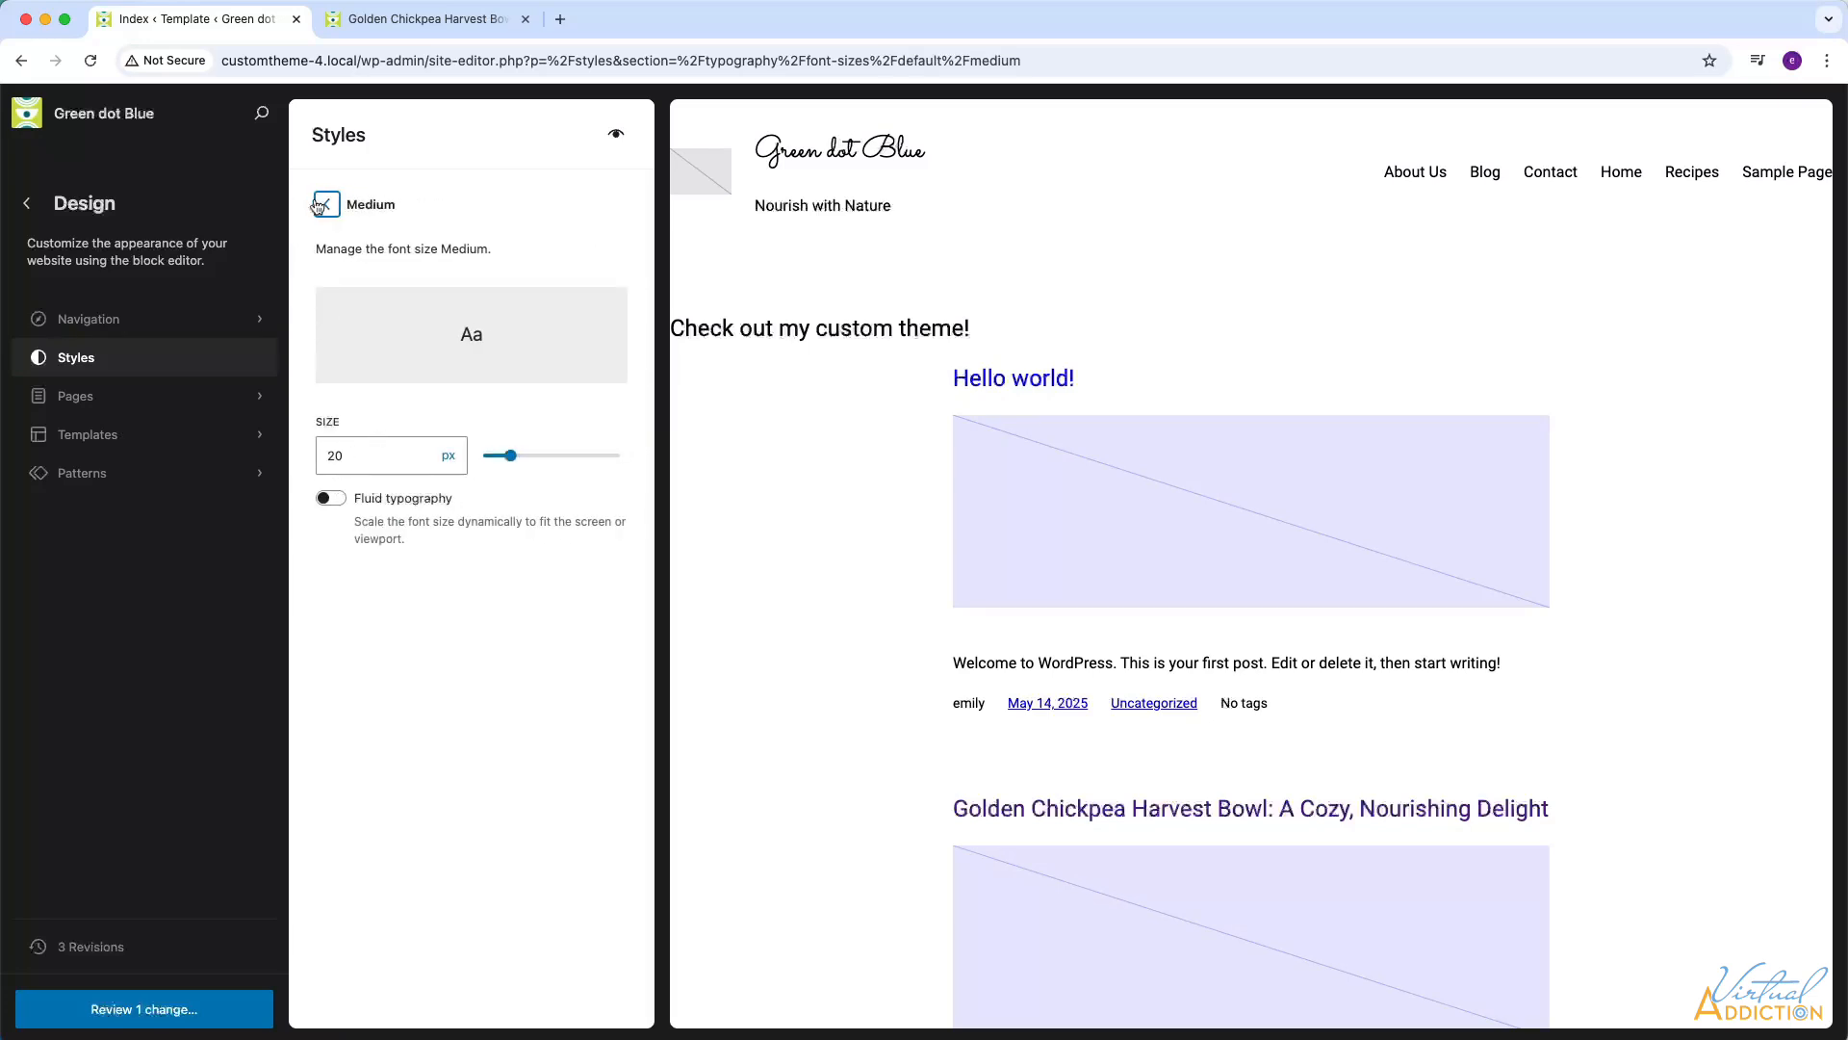
left_click(326, 204)
left_click(375, 440)
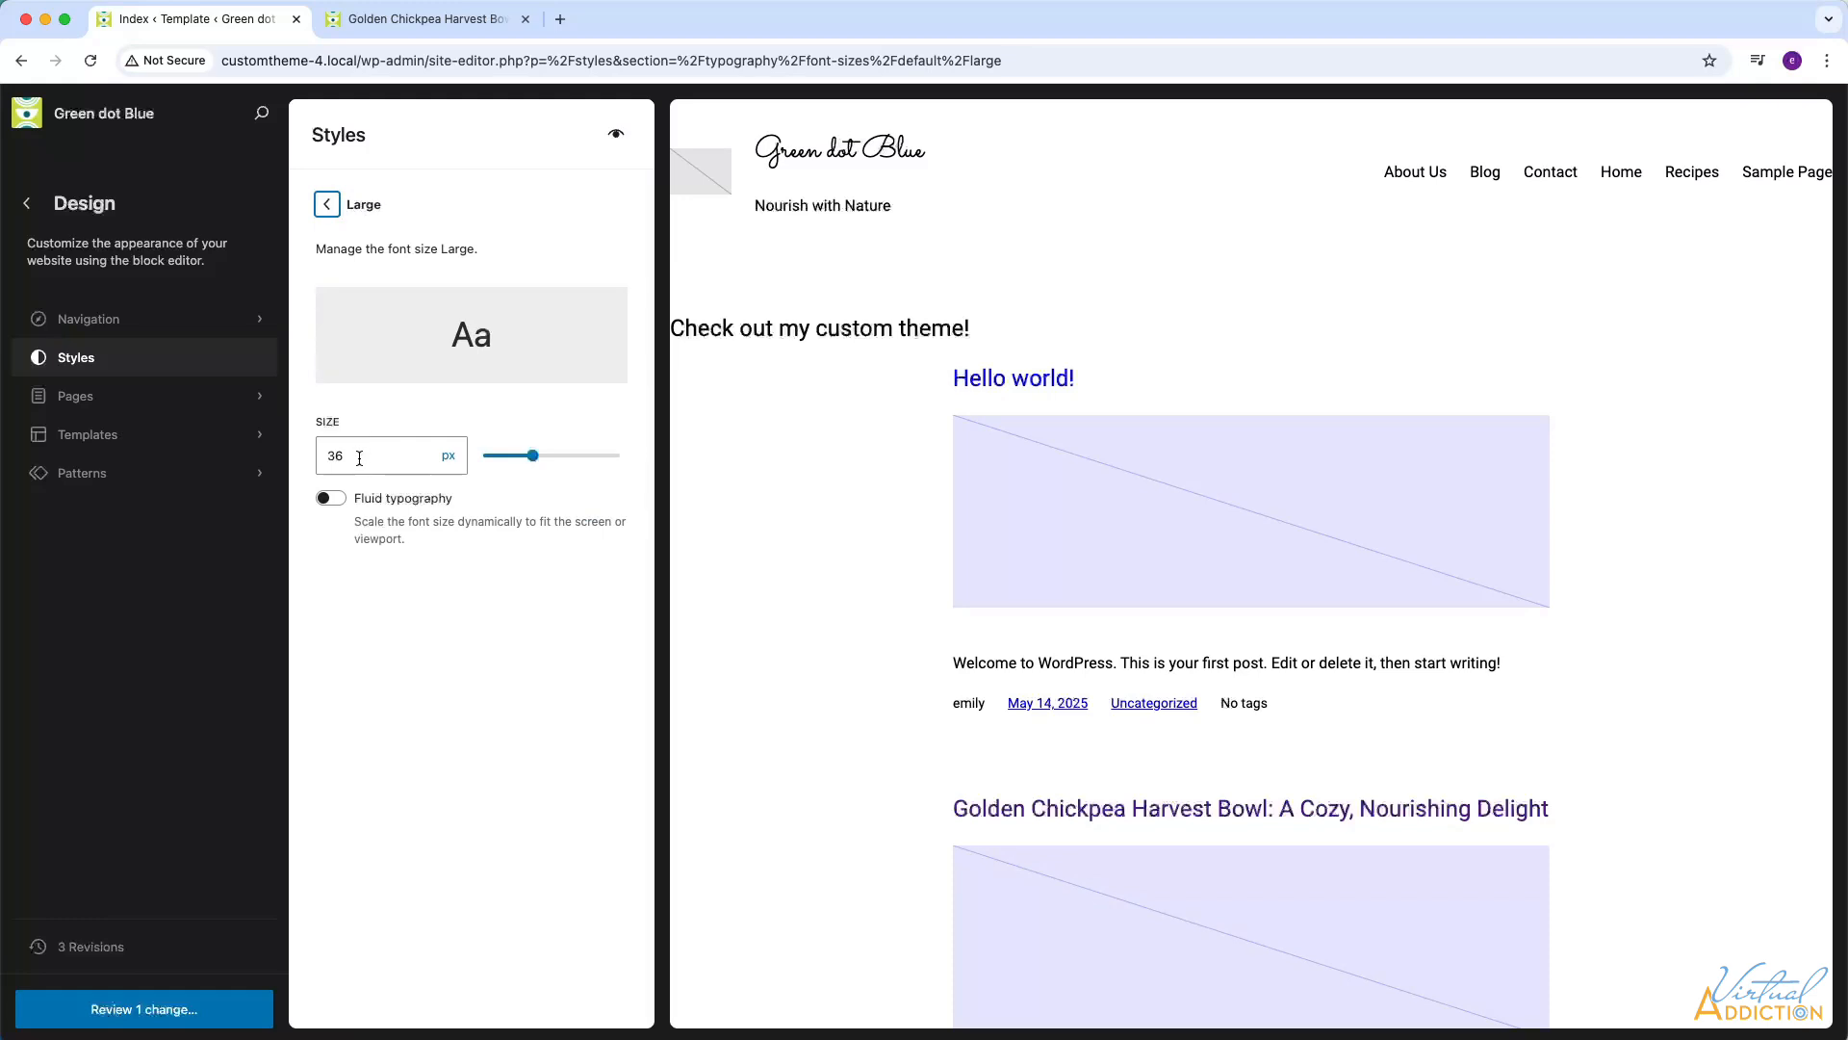
left_click(326, 204)
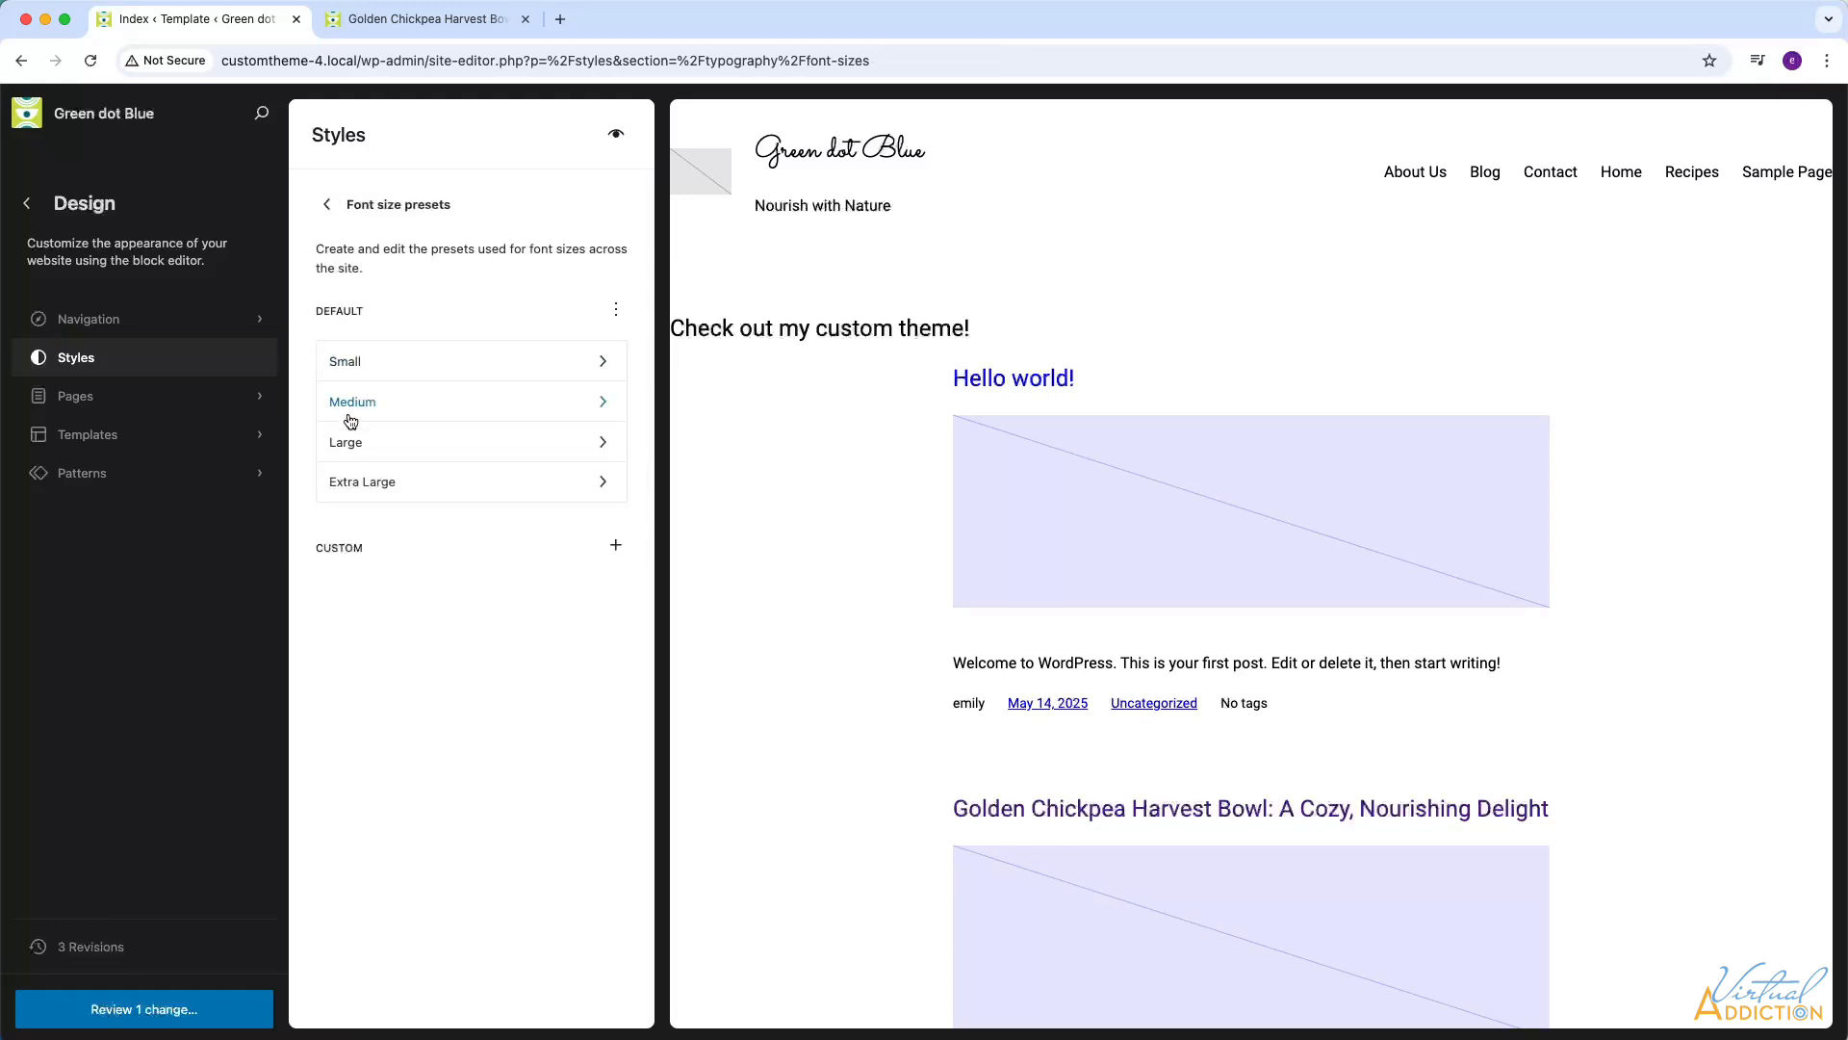
left_click(369, 482)
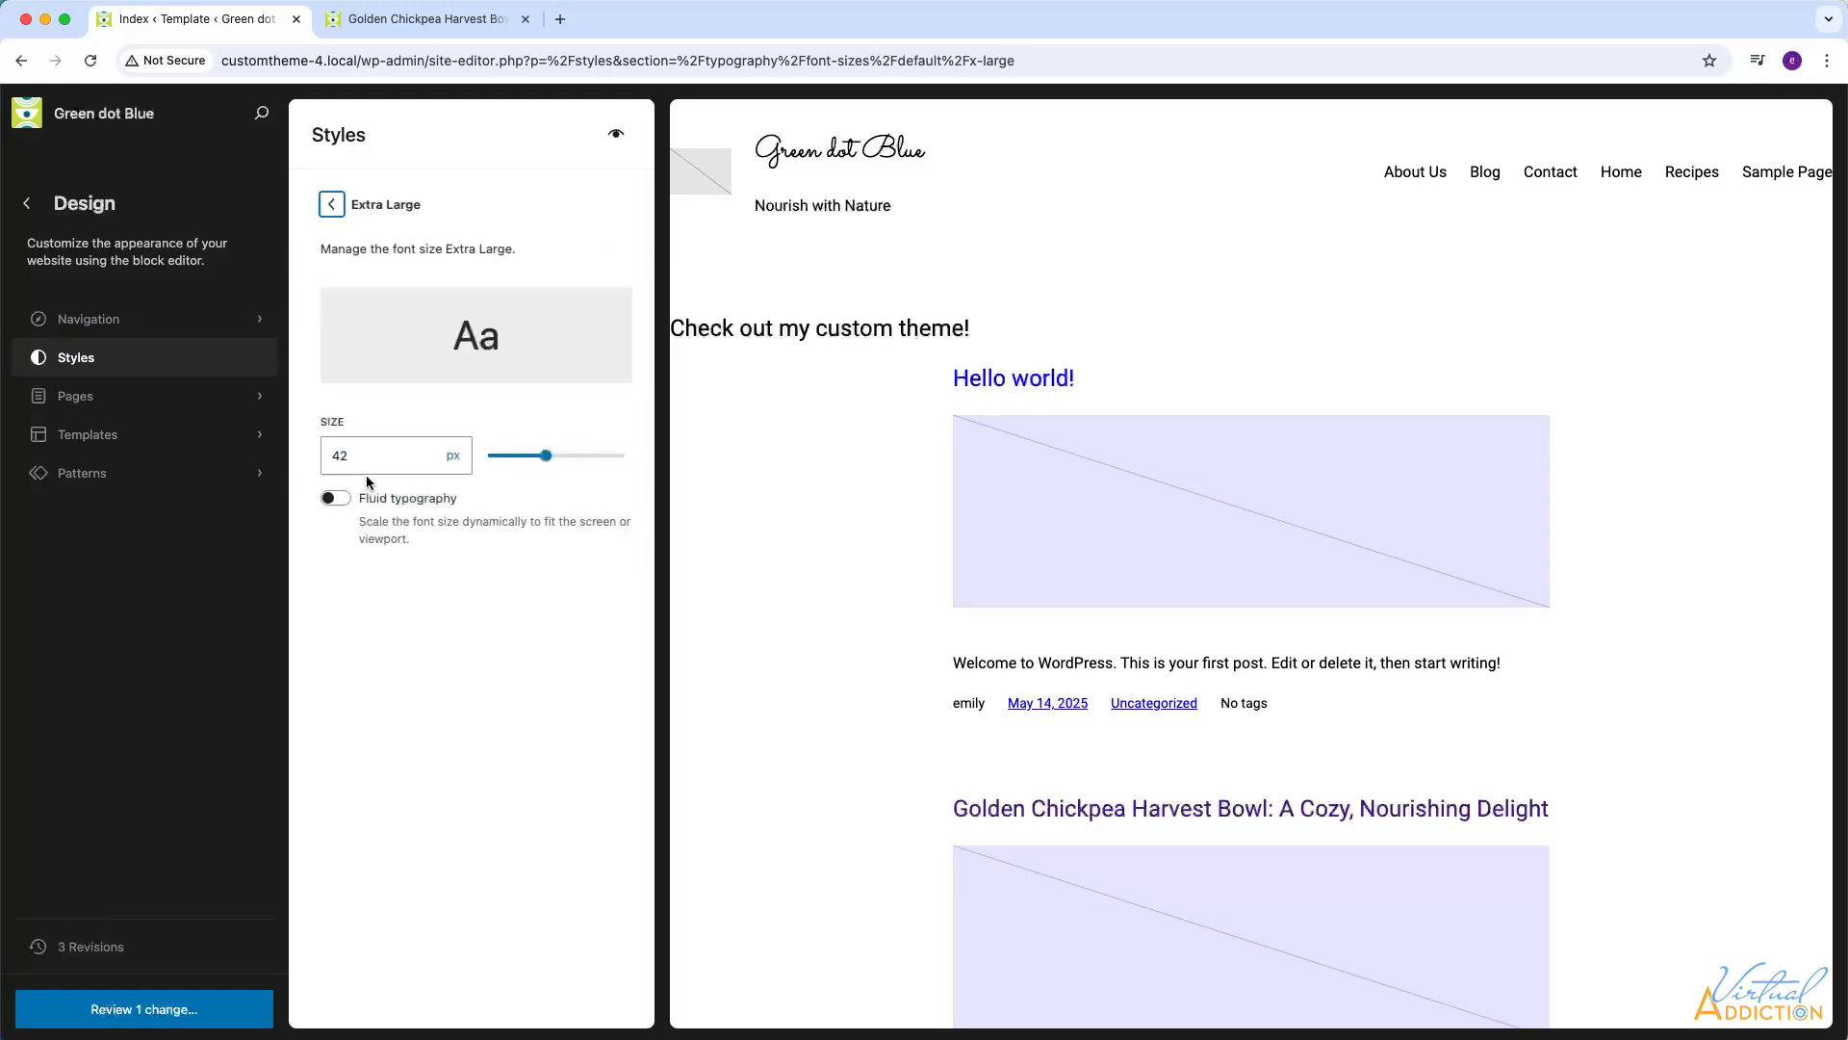
left_click(328, 207)
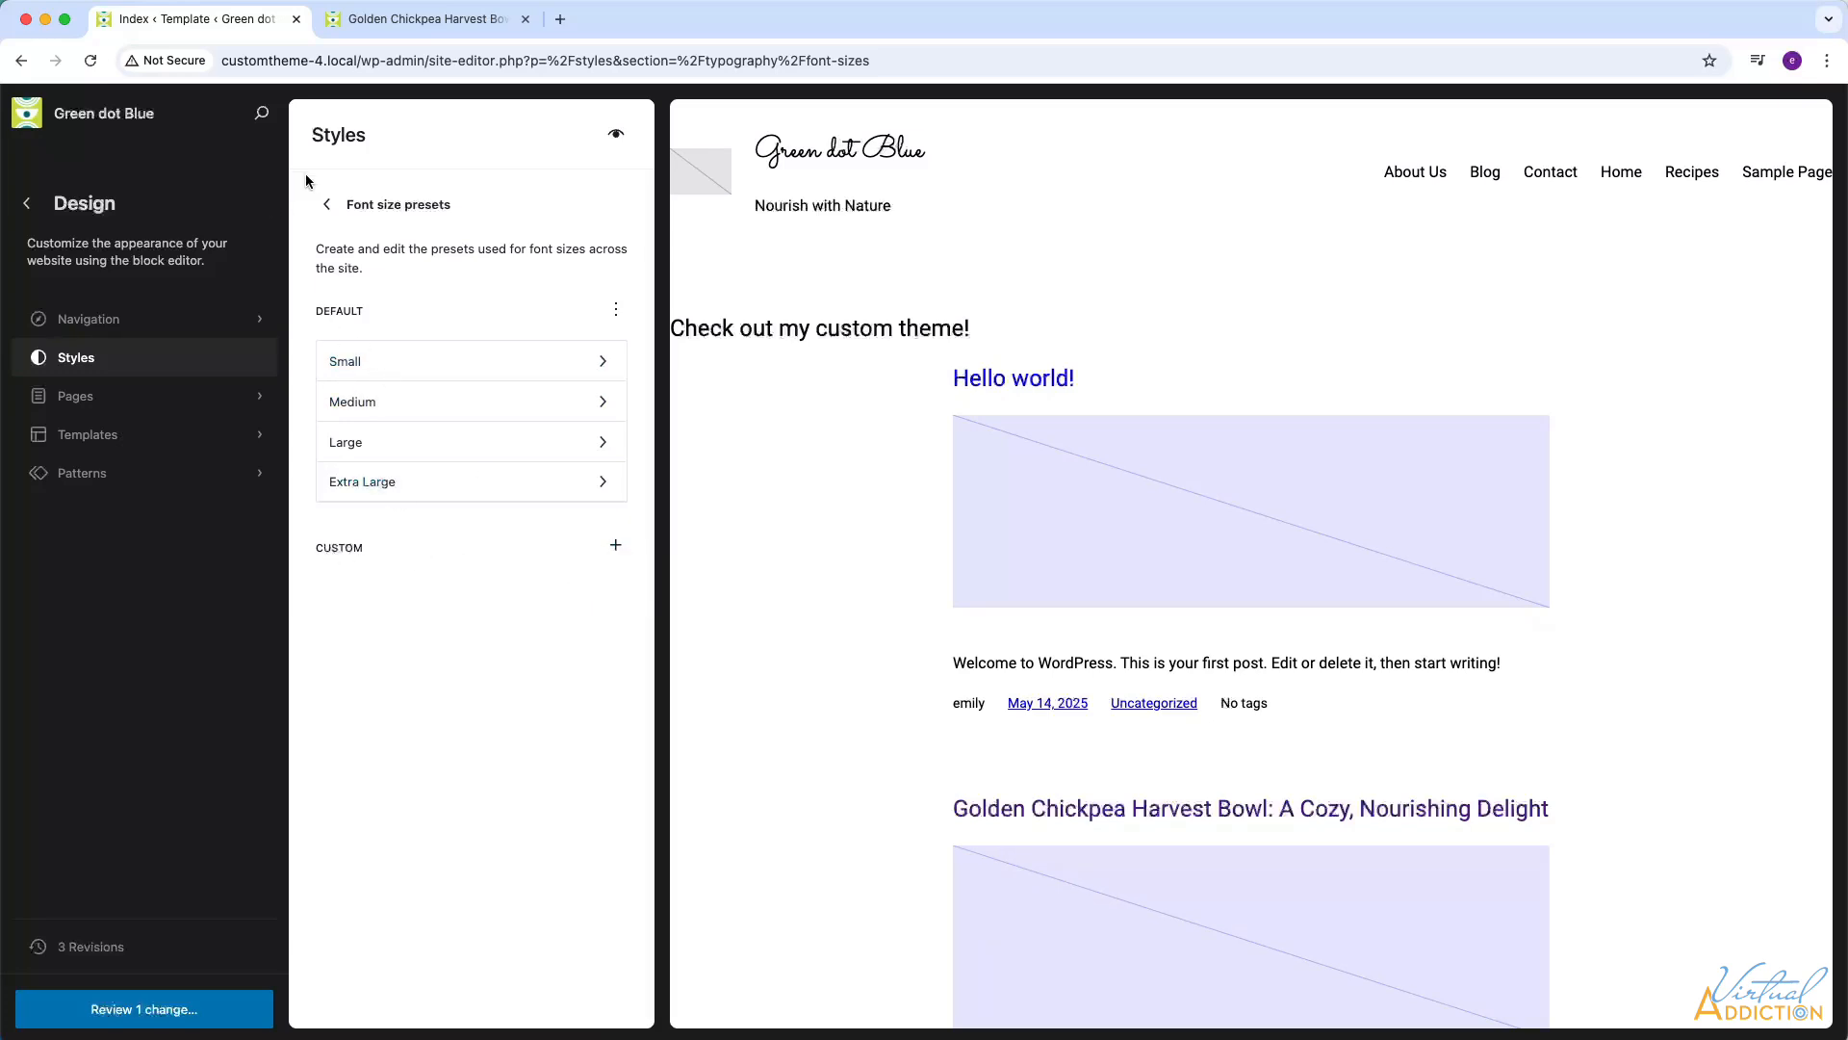
left_click(327, 204)
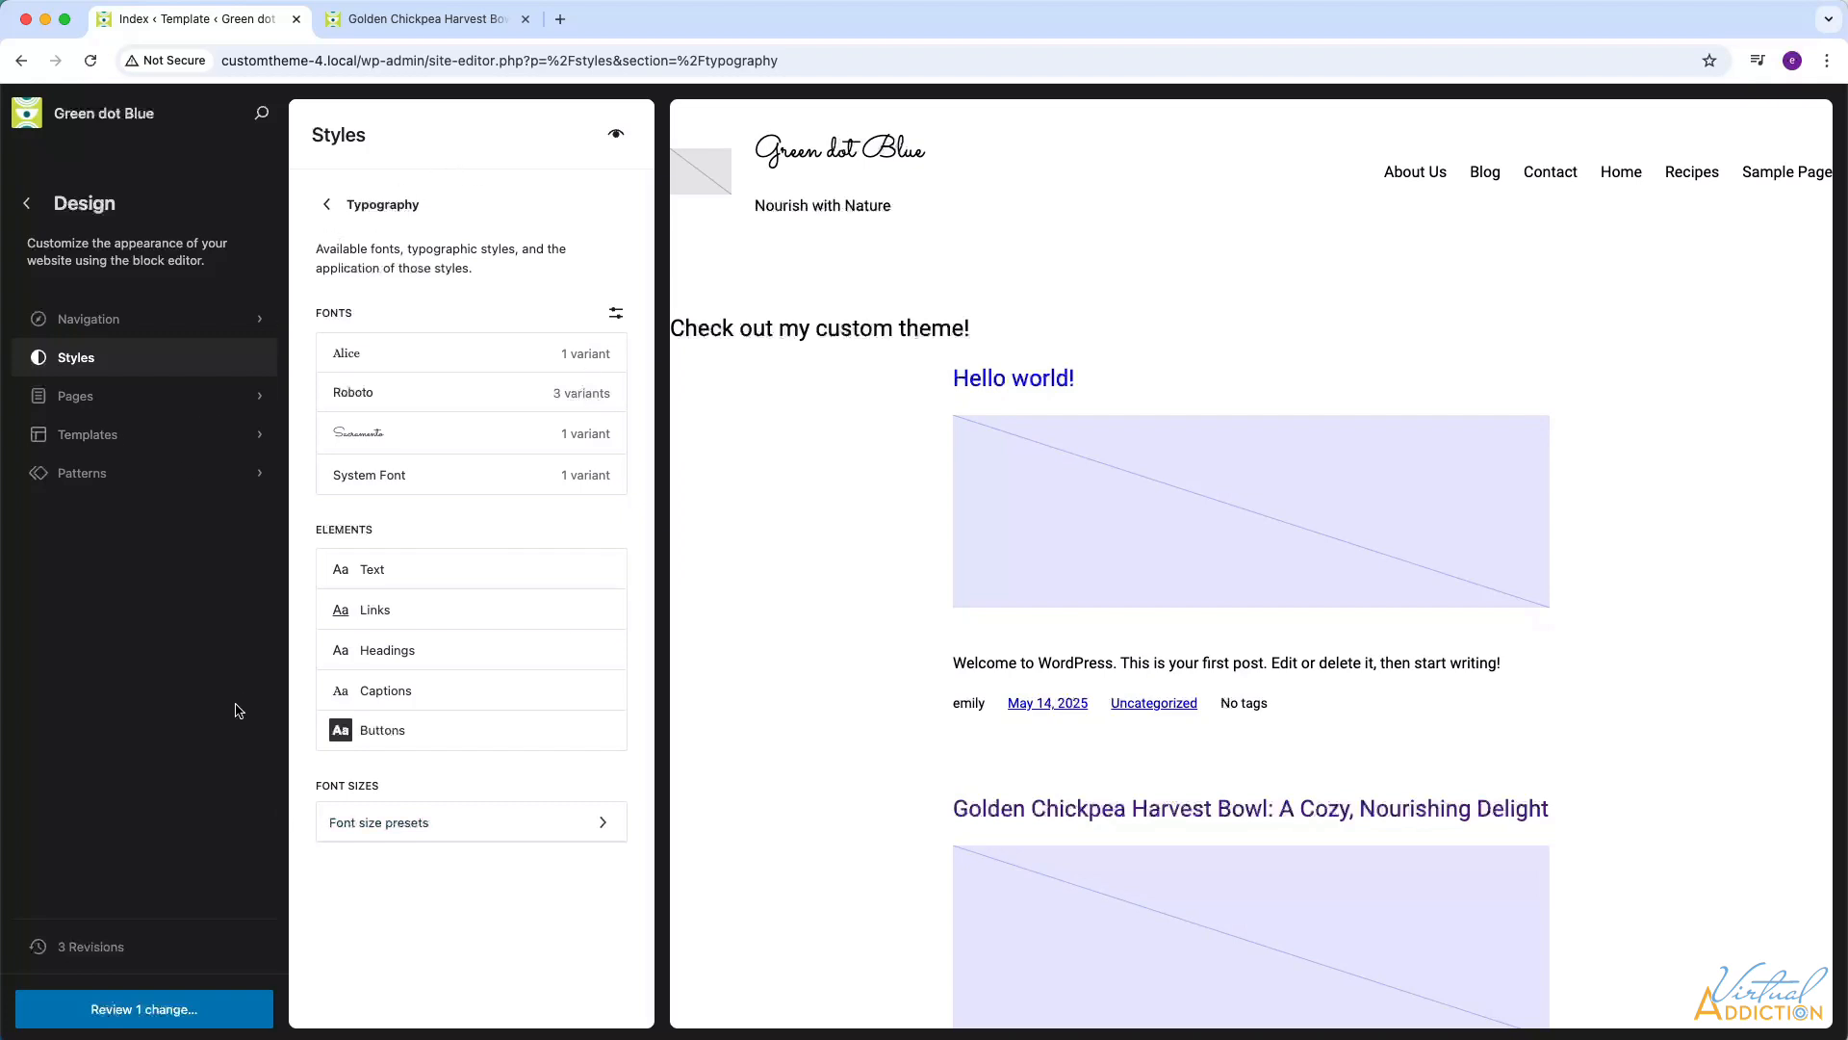
Save the Custom Styles changes and reload the Golden Chickpea Harvest Bowl post to check the fonts on the live site
left_click(163, 1011)
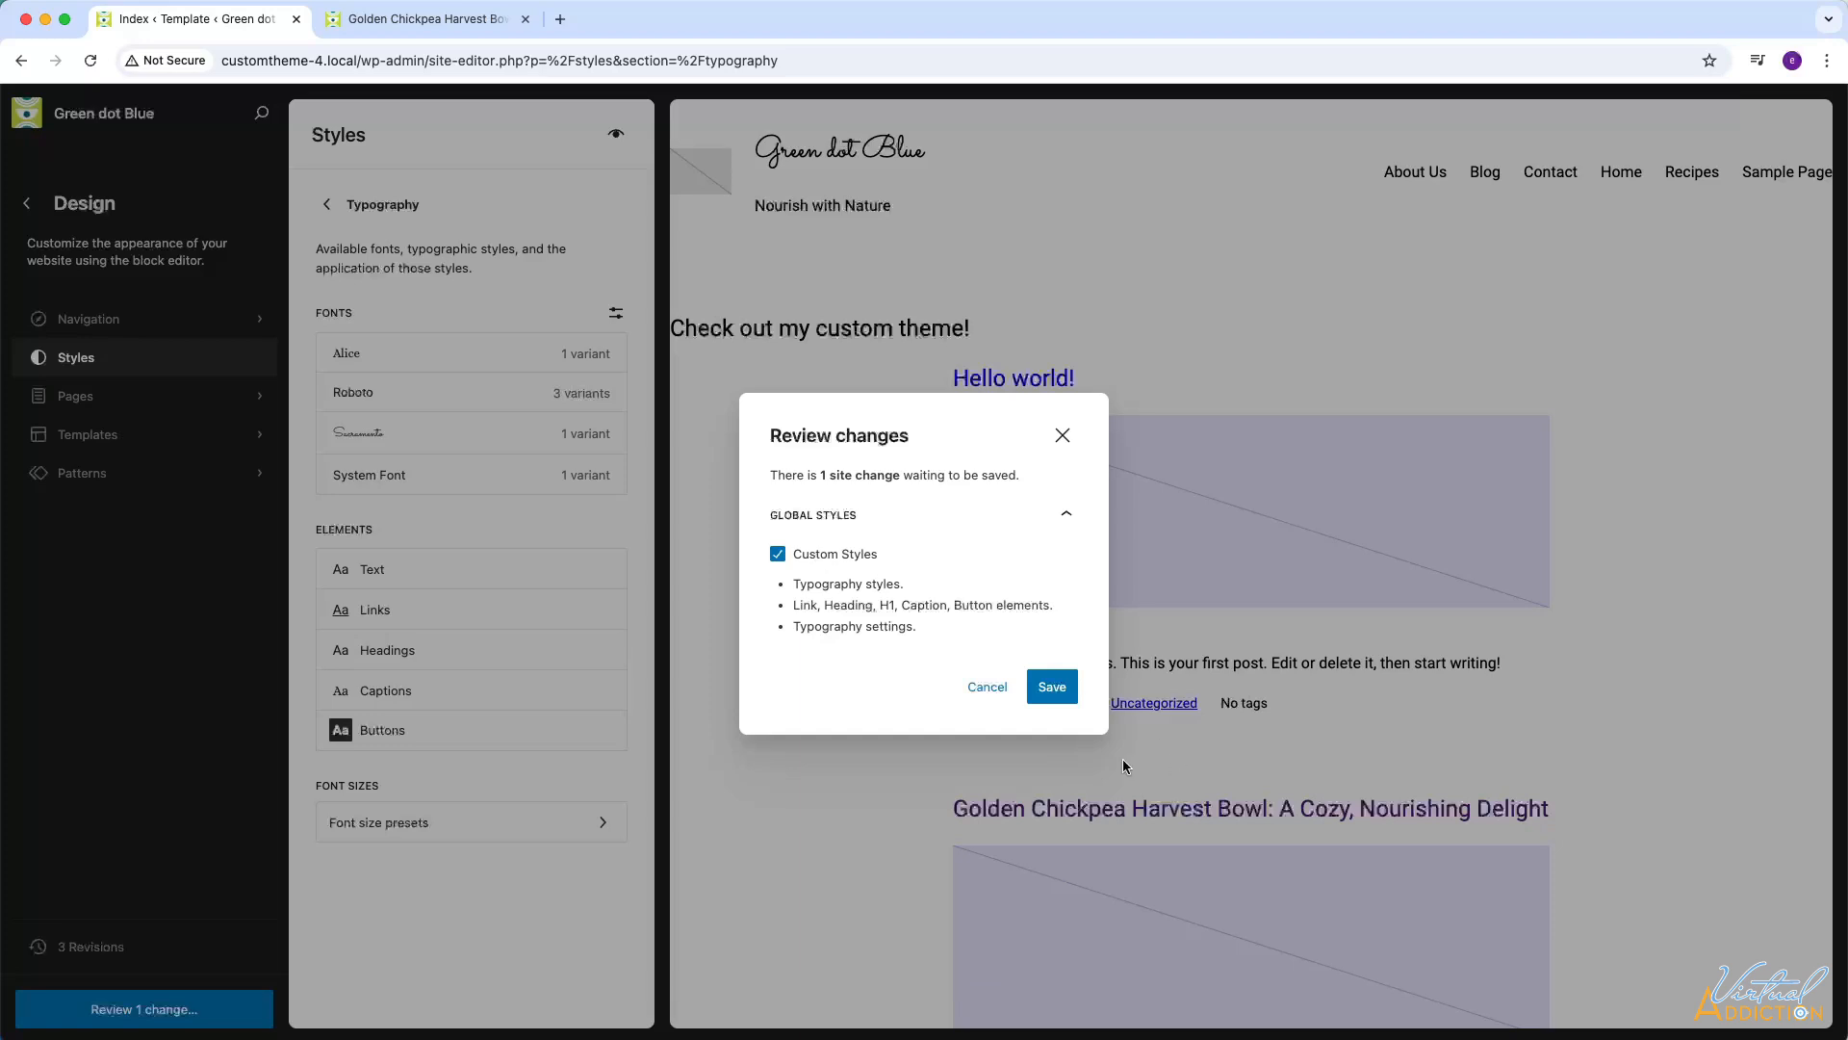
left_click(1053, 687)
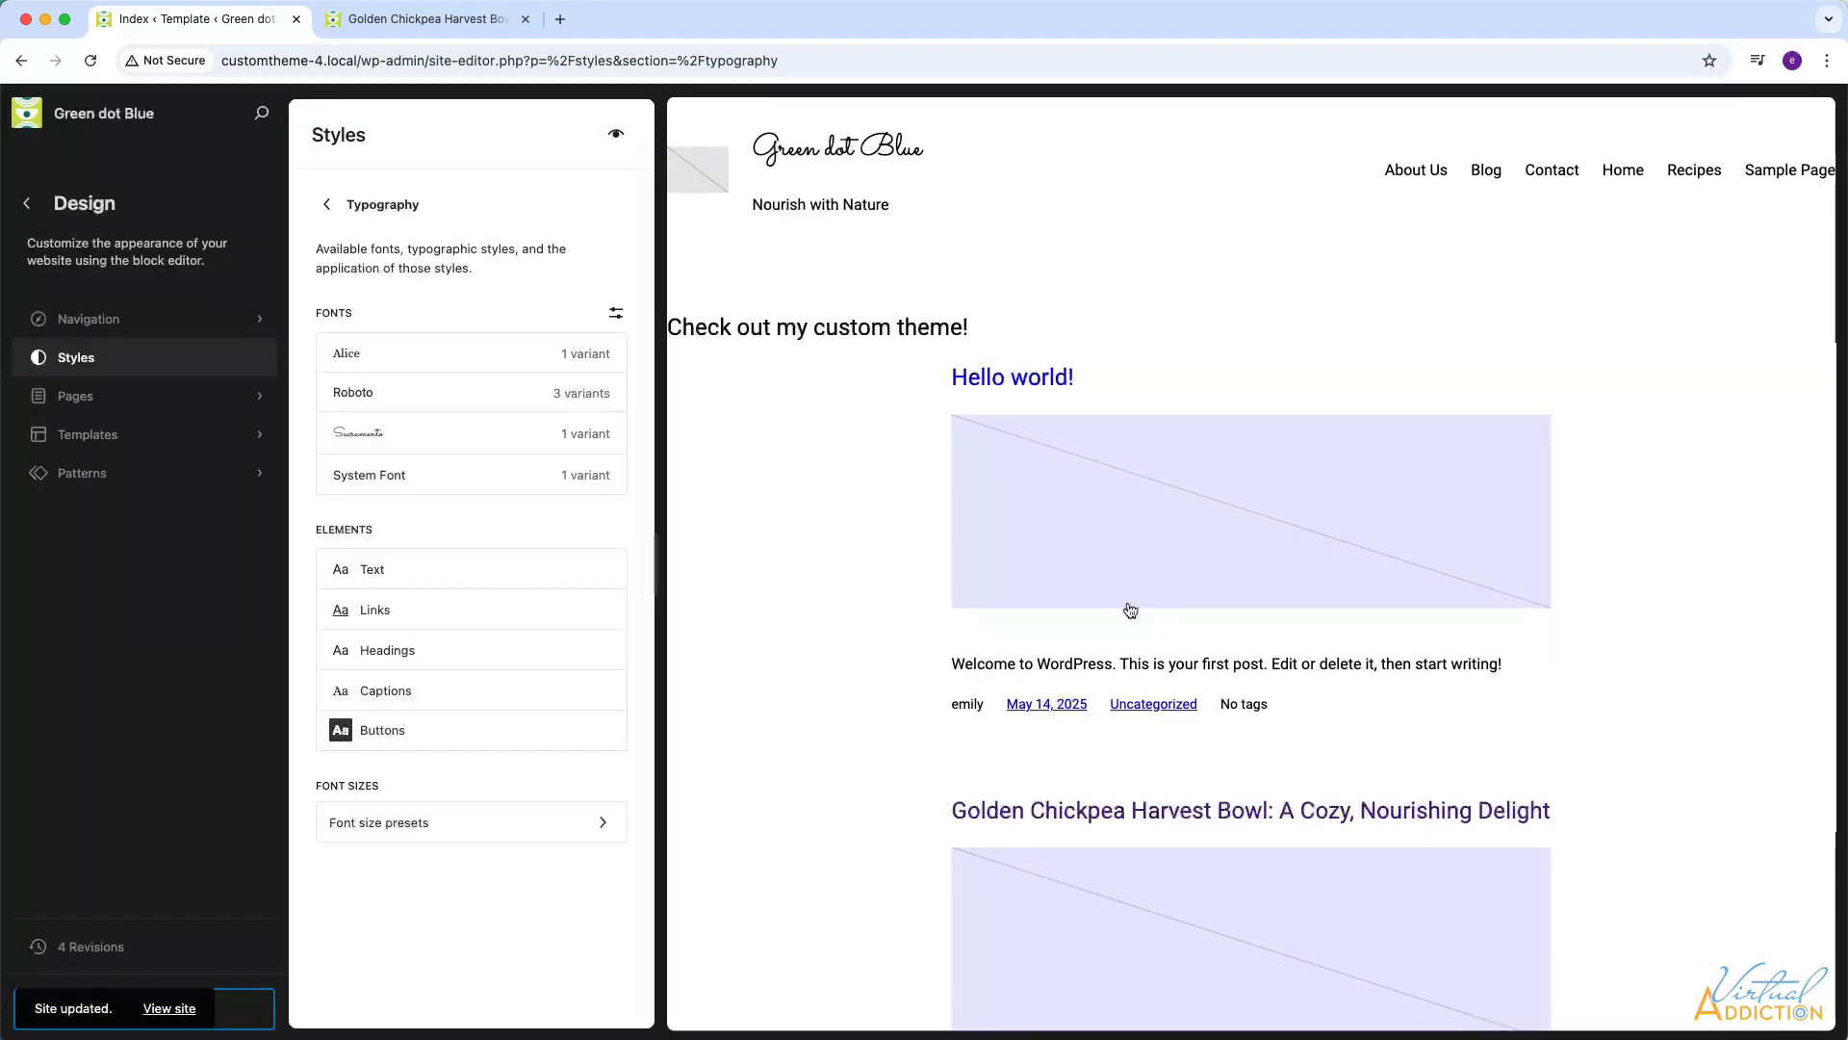
left_click(433, 21)
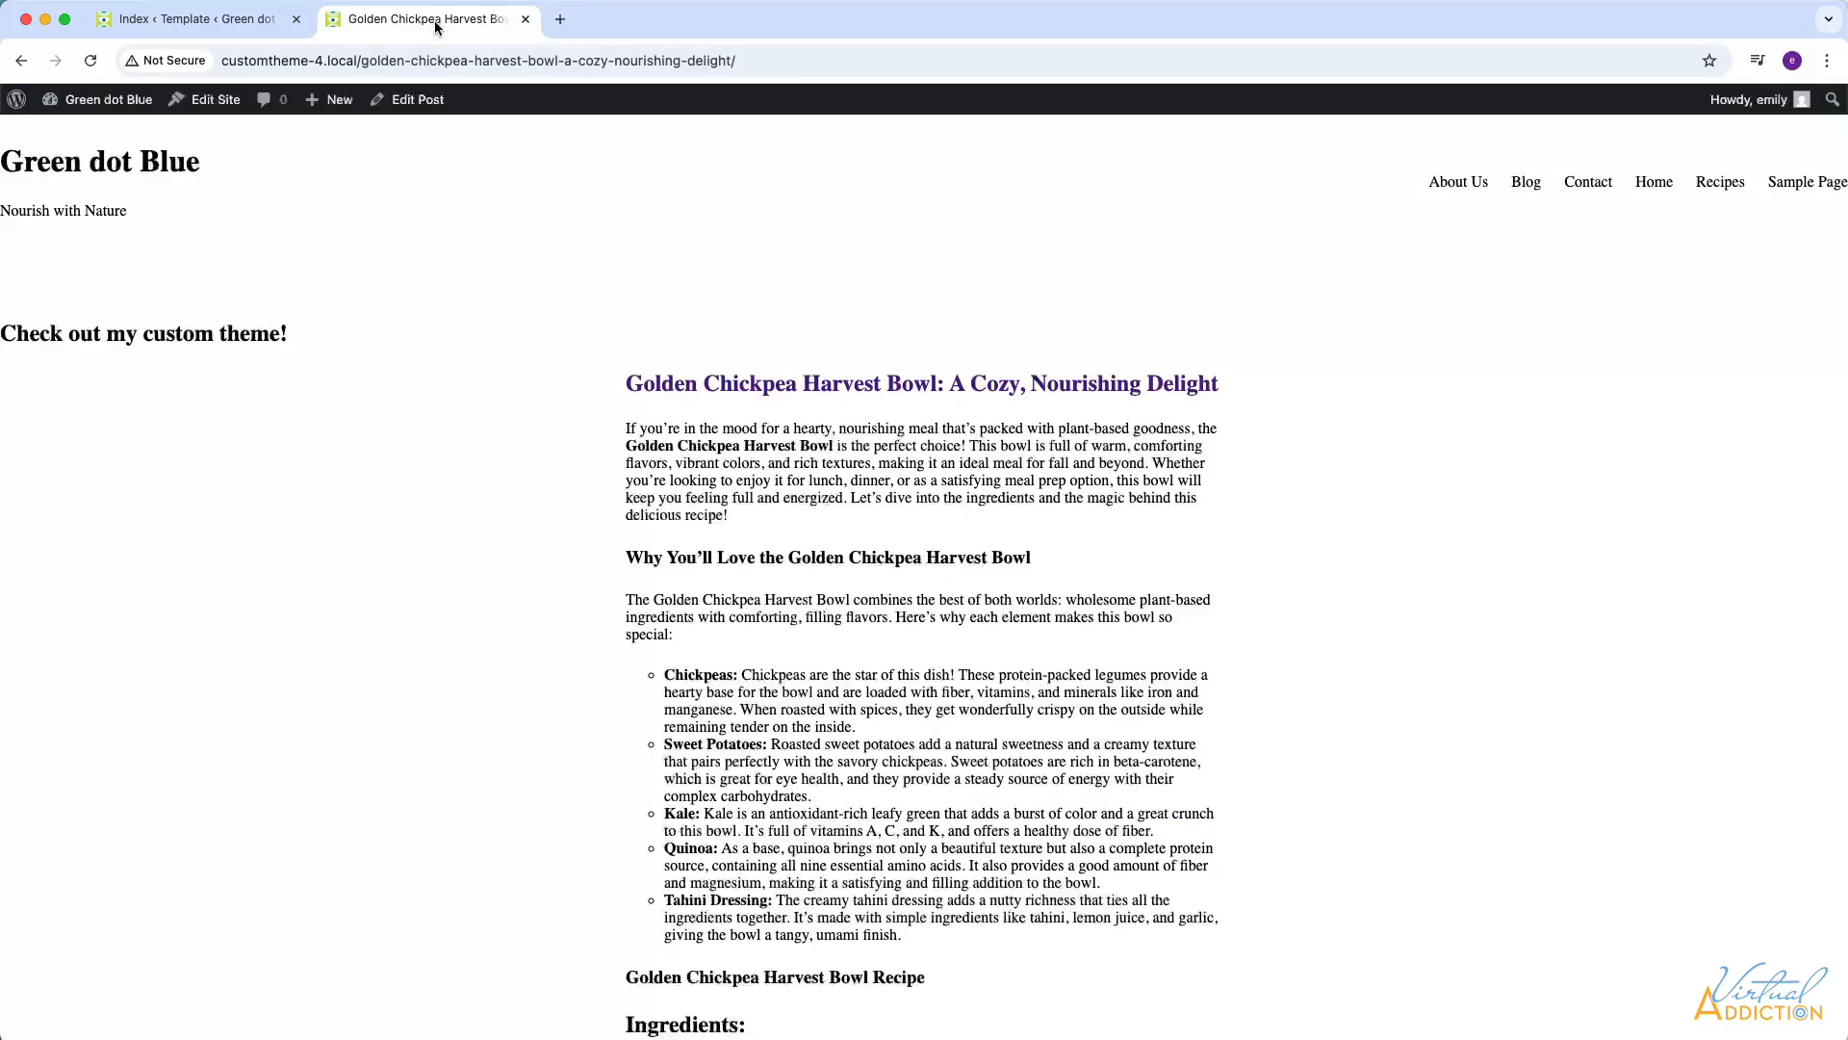
left_click(90, 61)
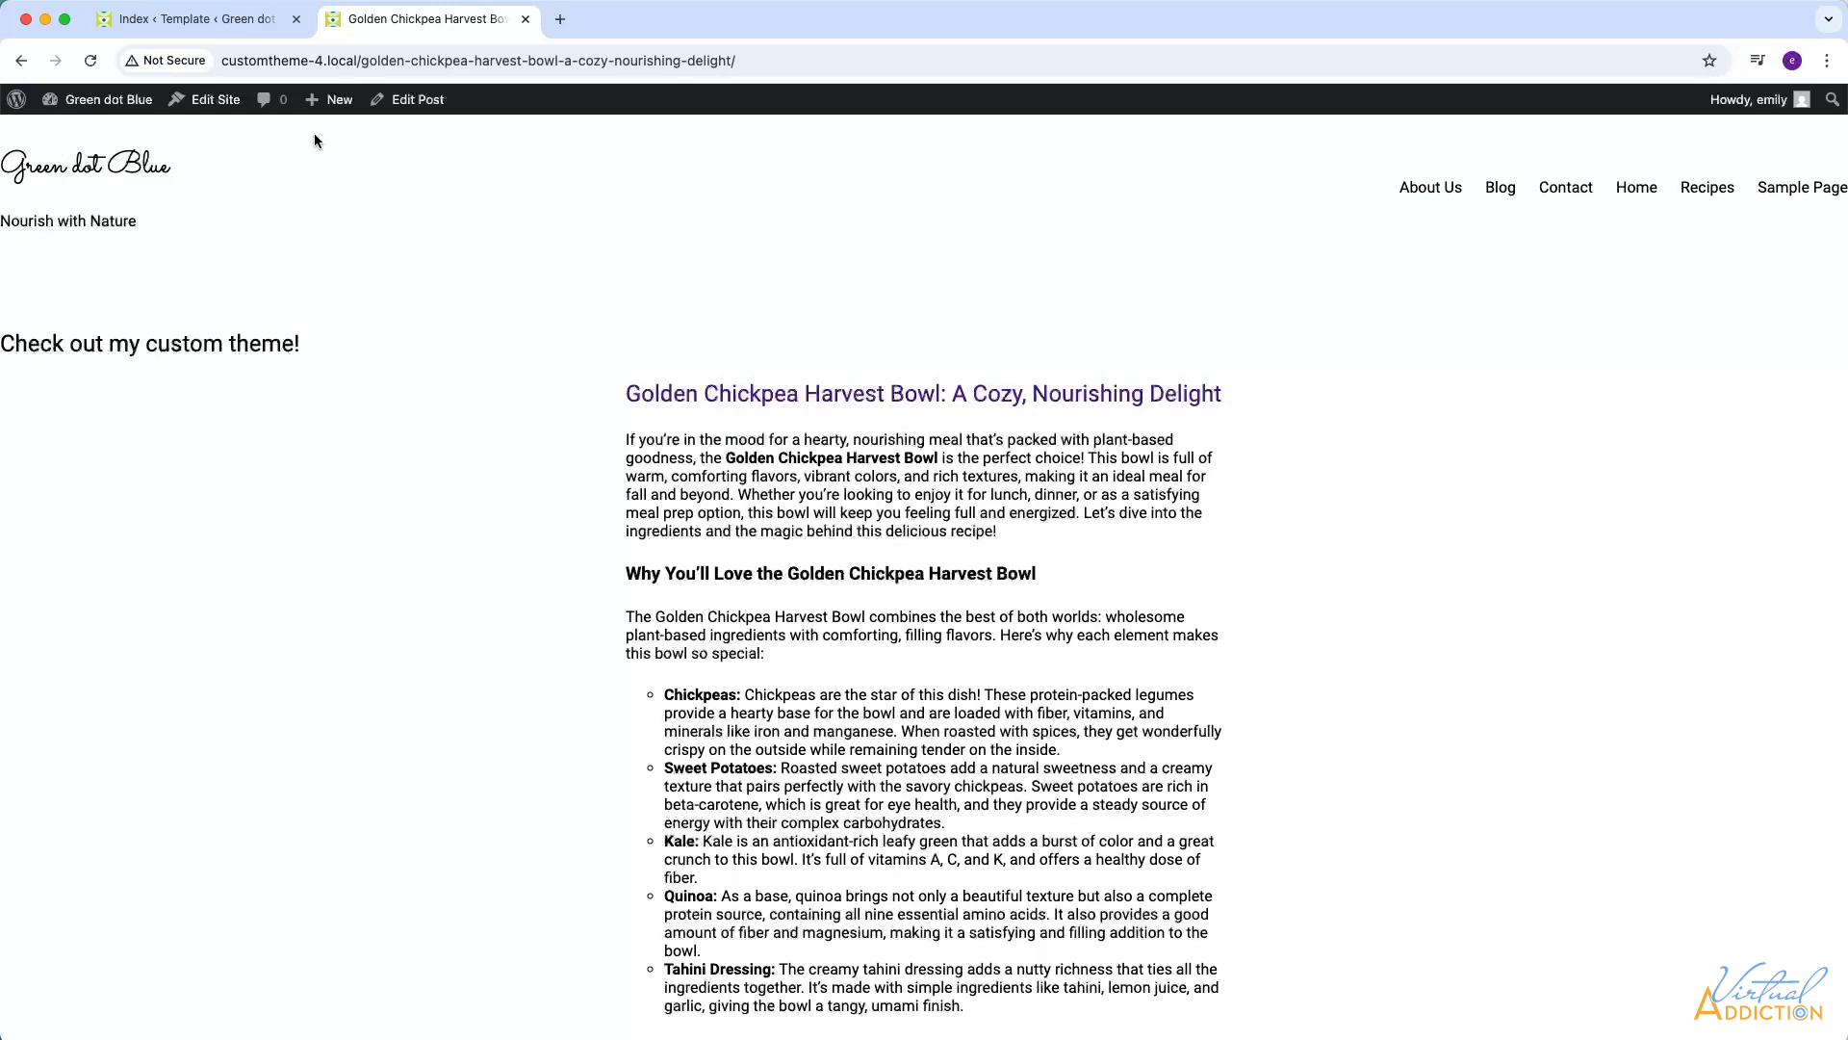
Set the H2 headings to the Sacramento font at the Large size in the site editor's typography styles
left_click(225, 24)
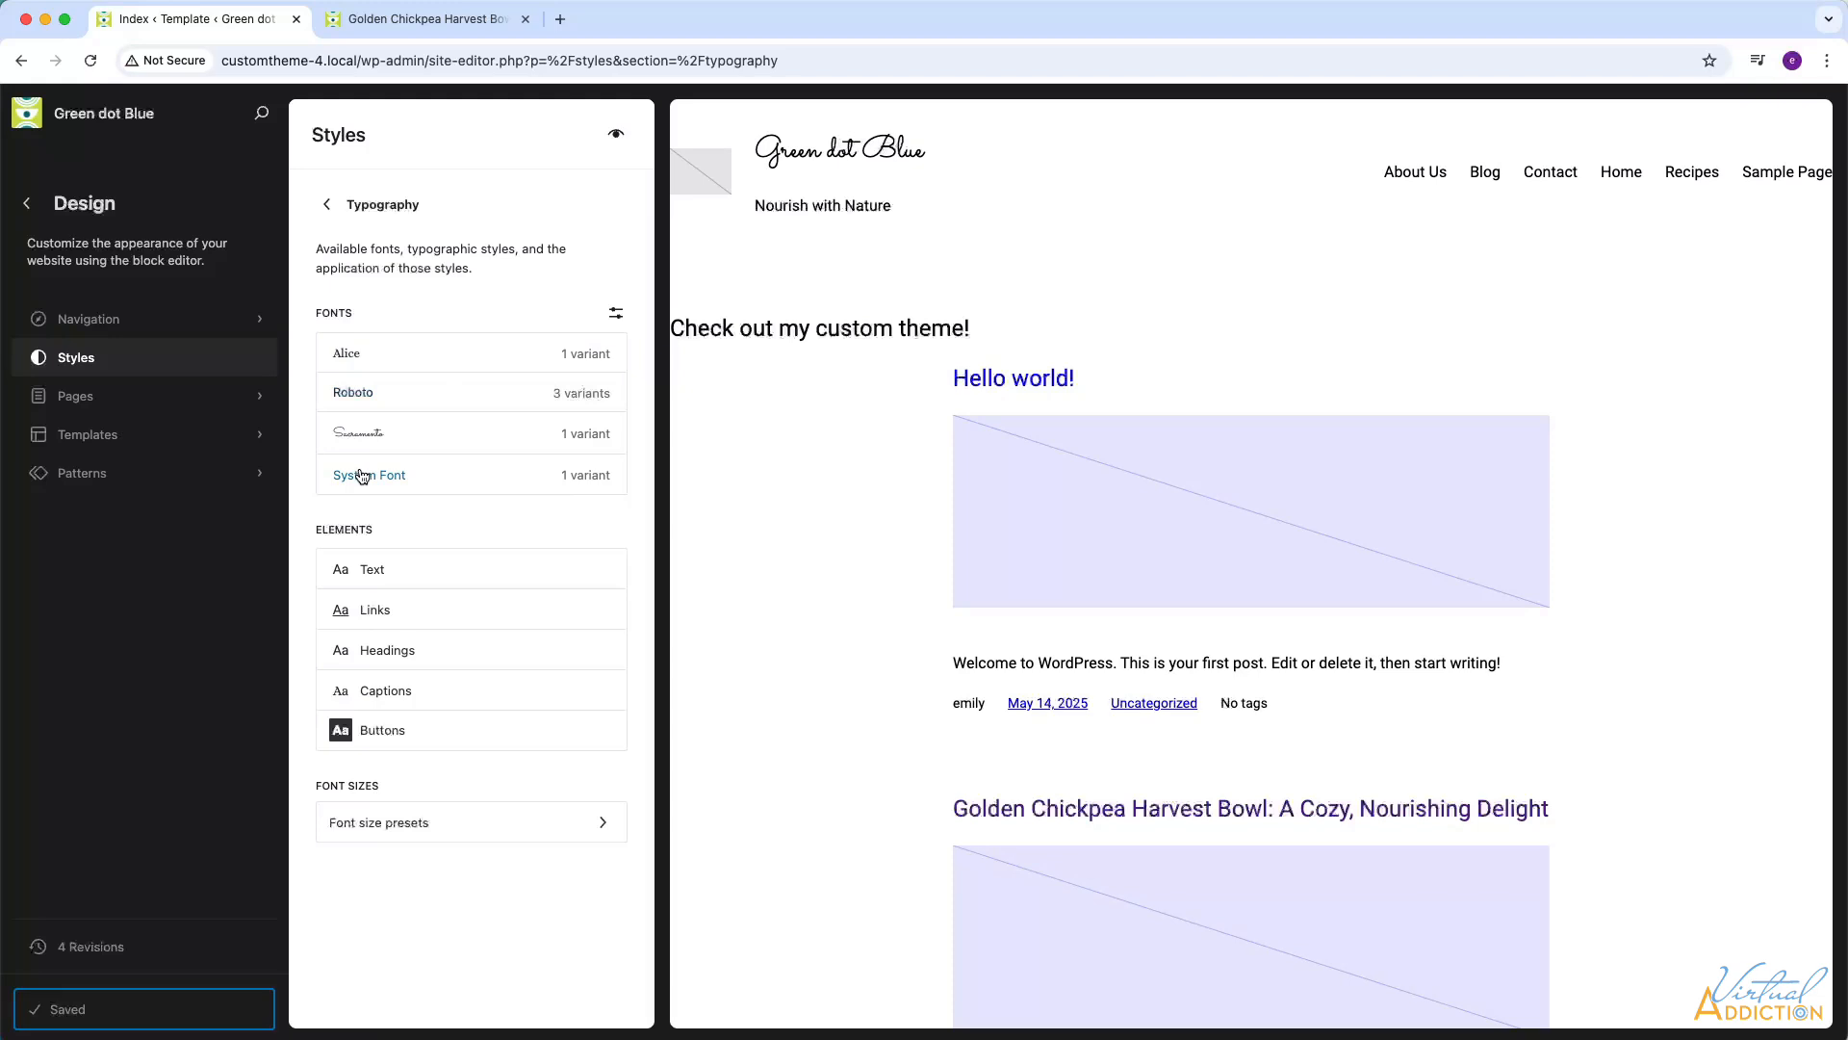
left_click(416, 651)
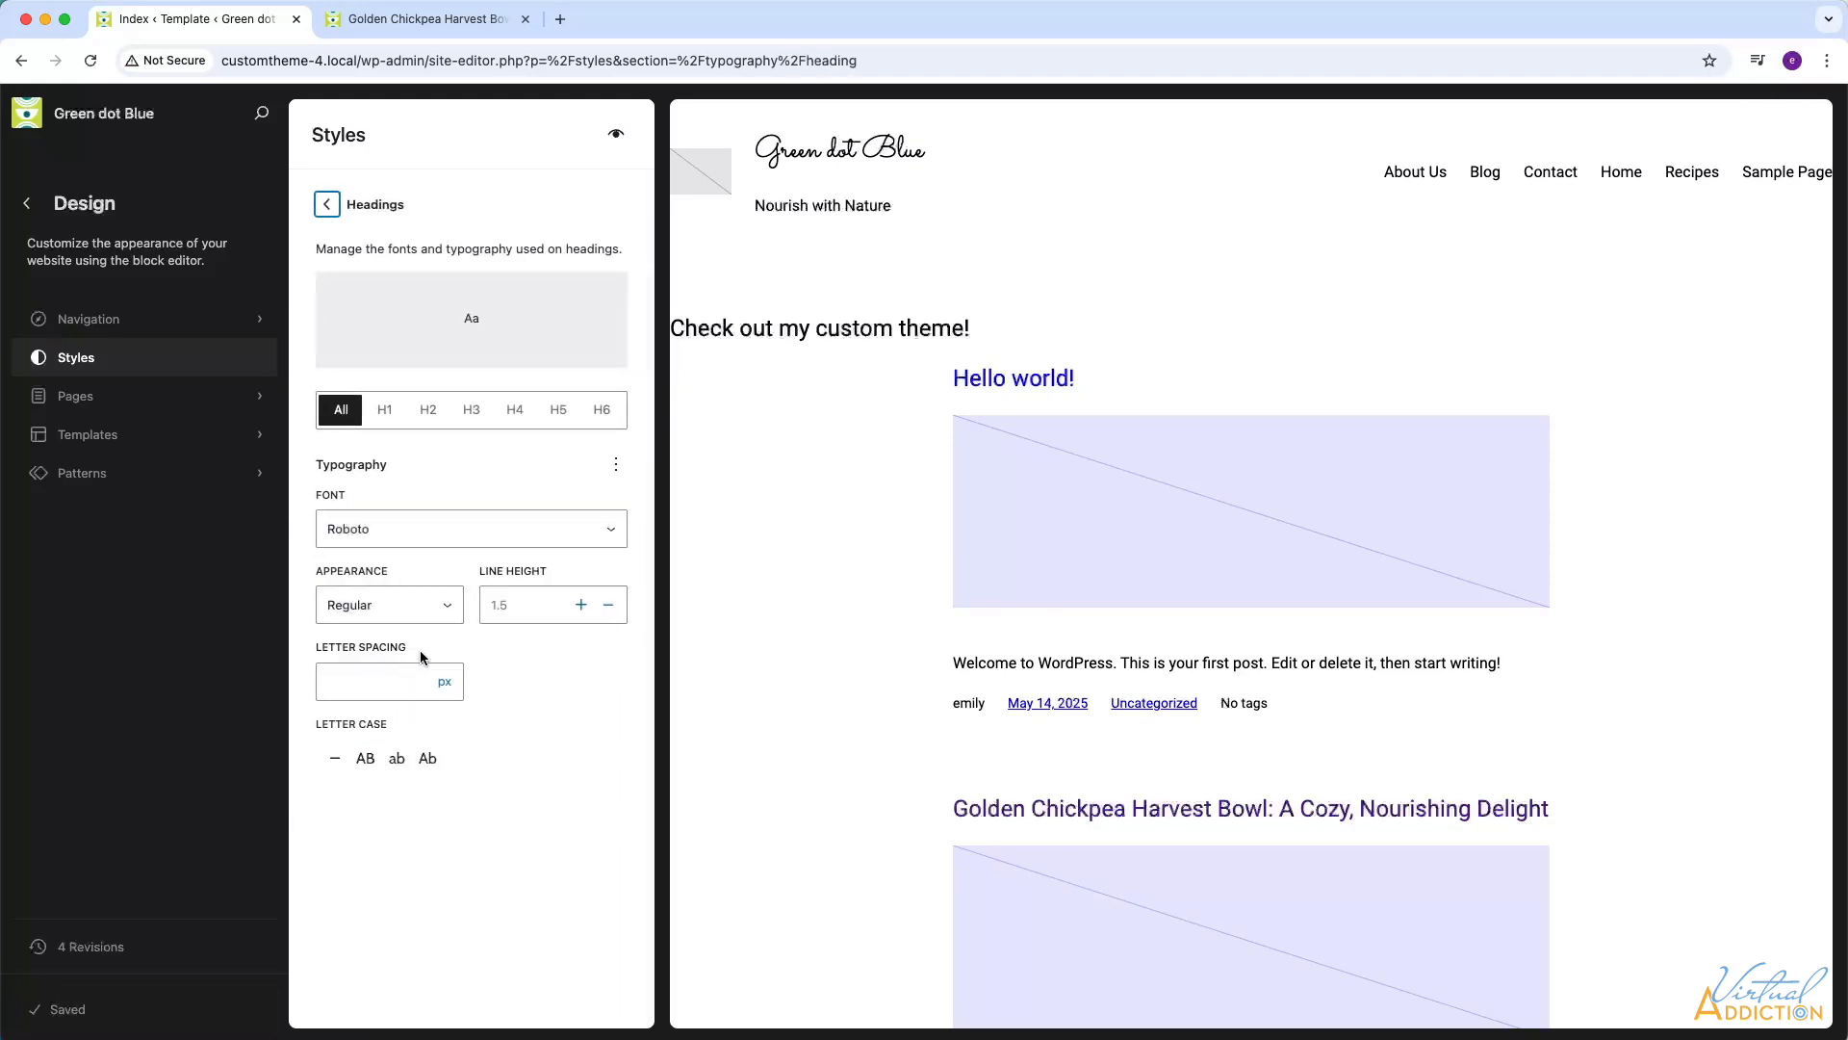
left_click(423, 410)
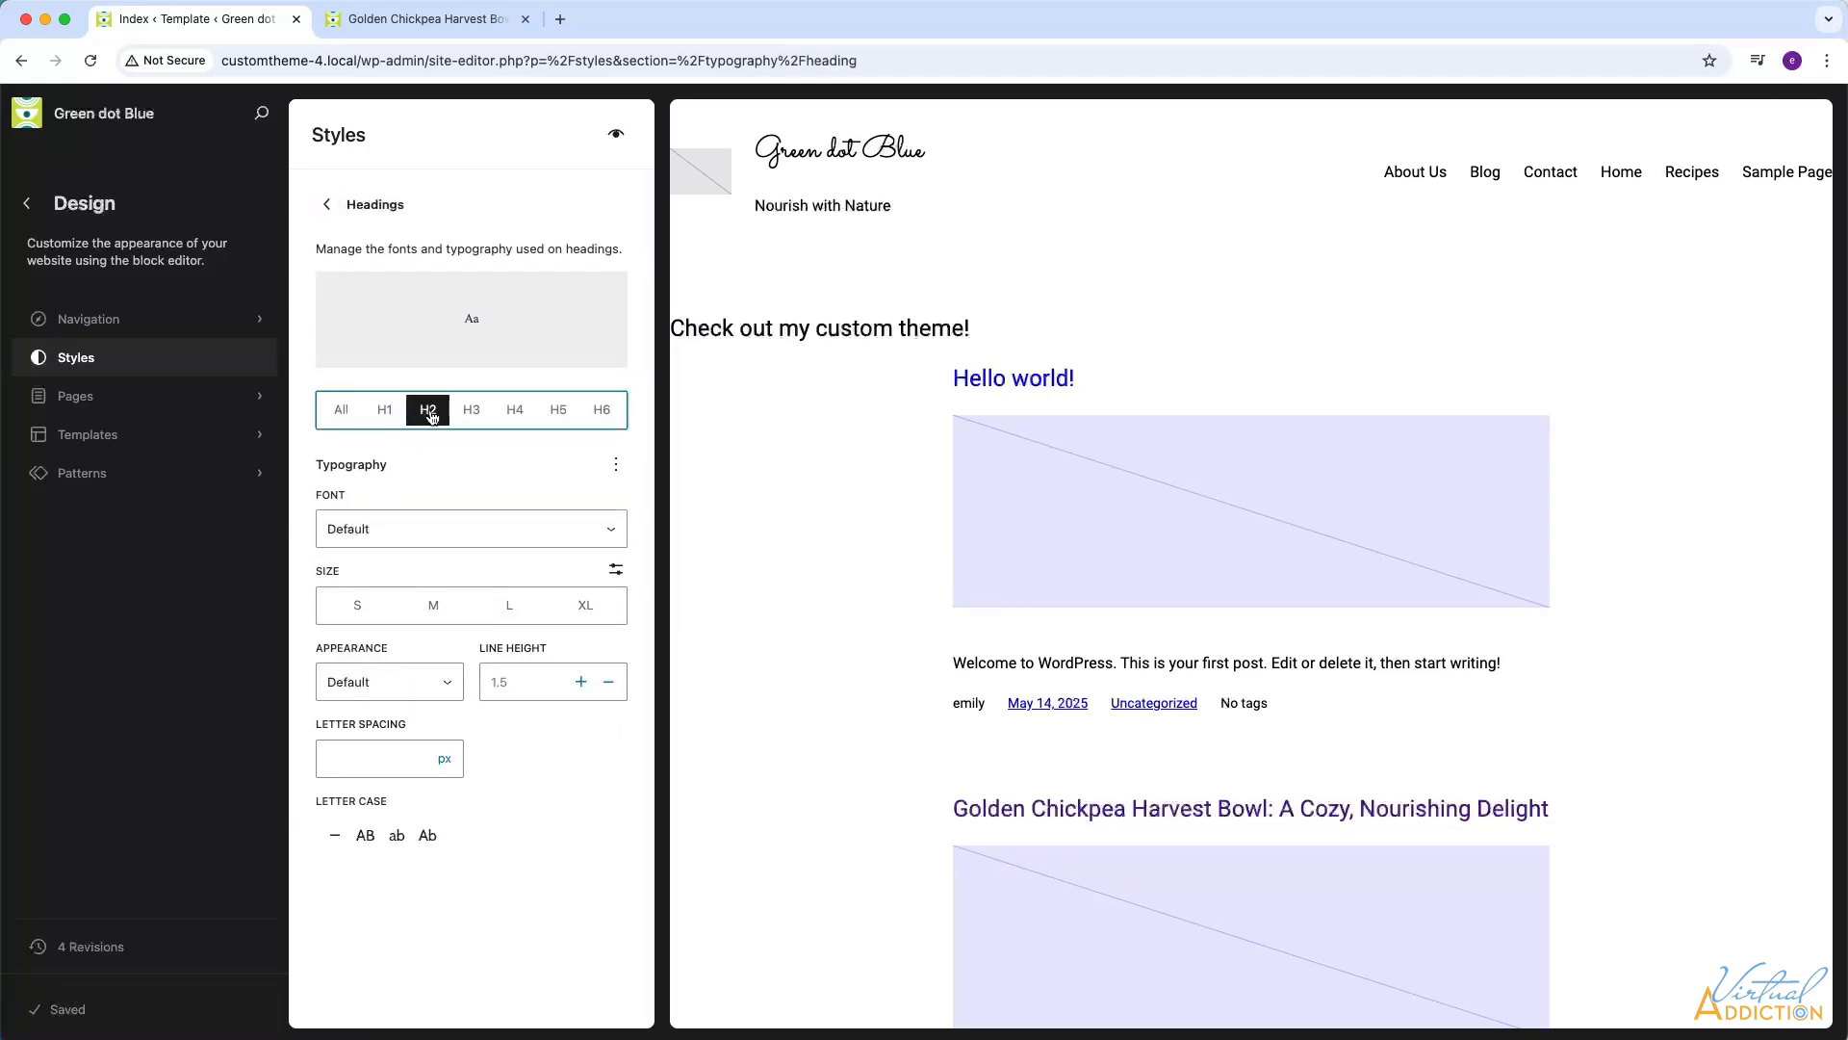
left_click(409, 529)
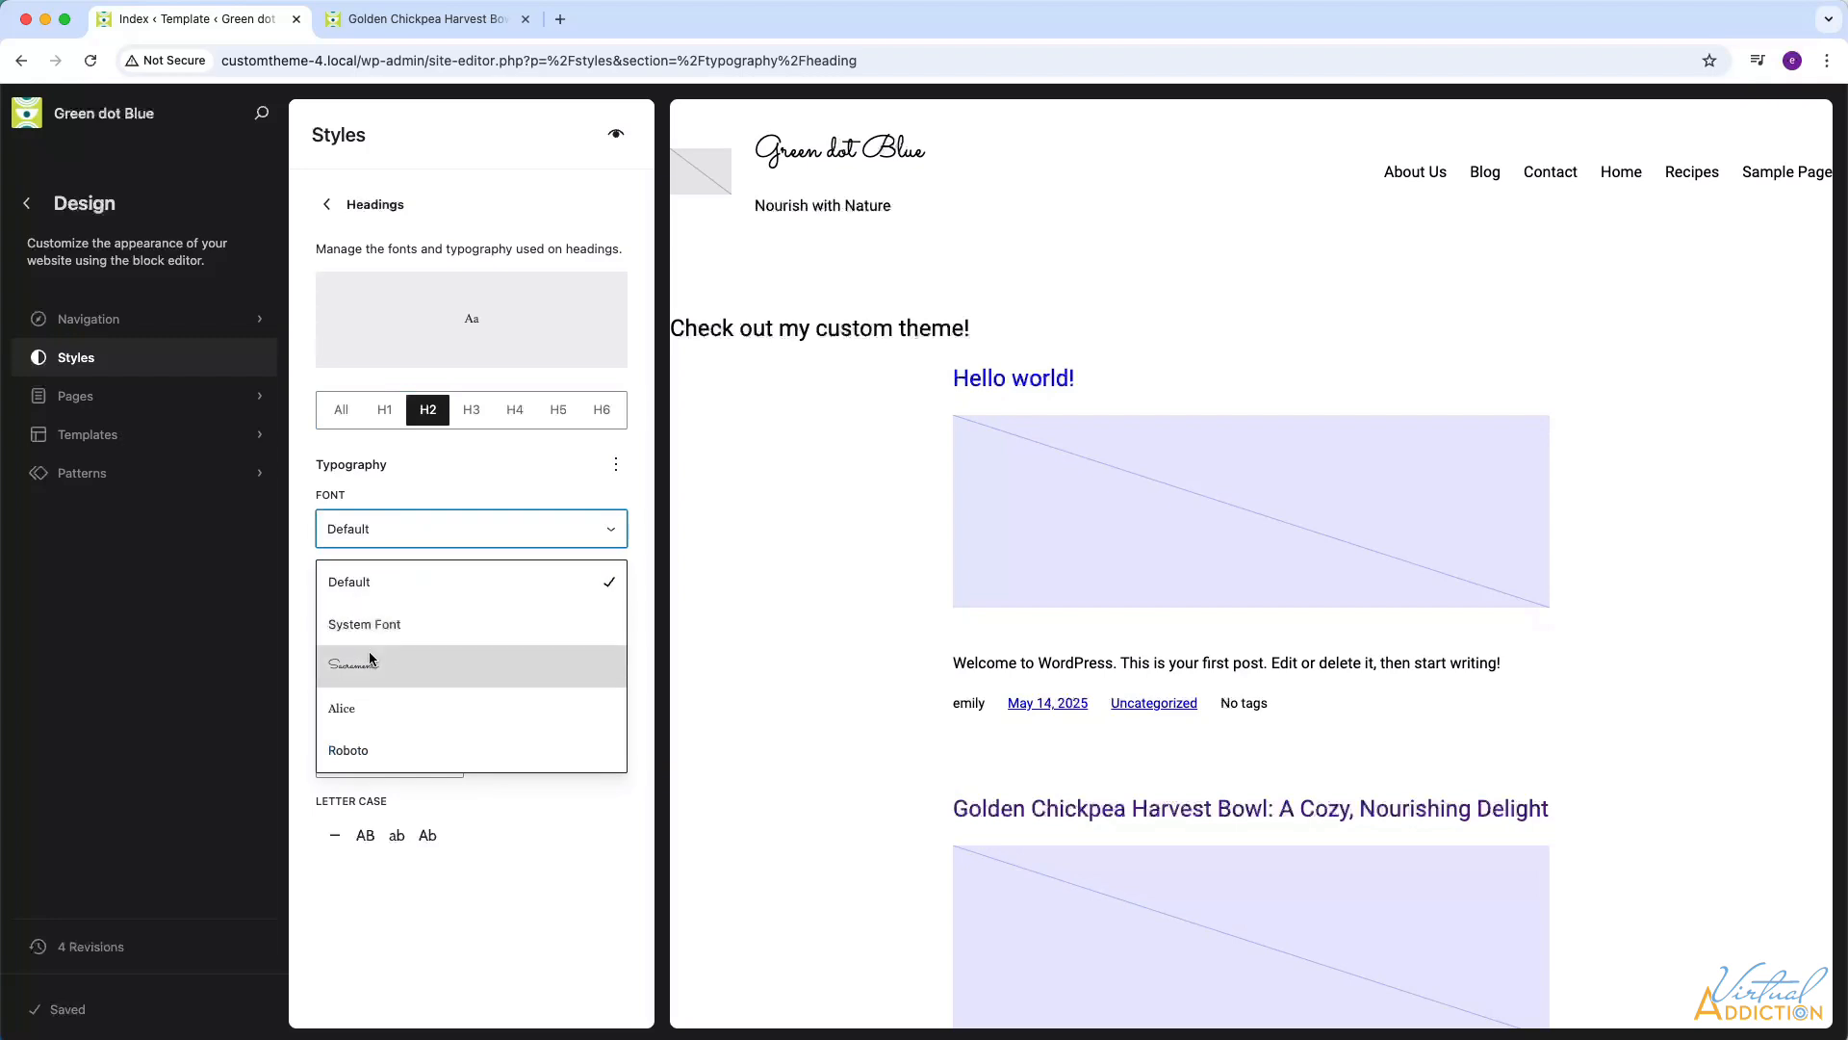
left_click(369, 664)
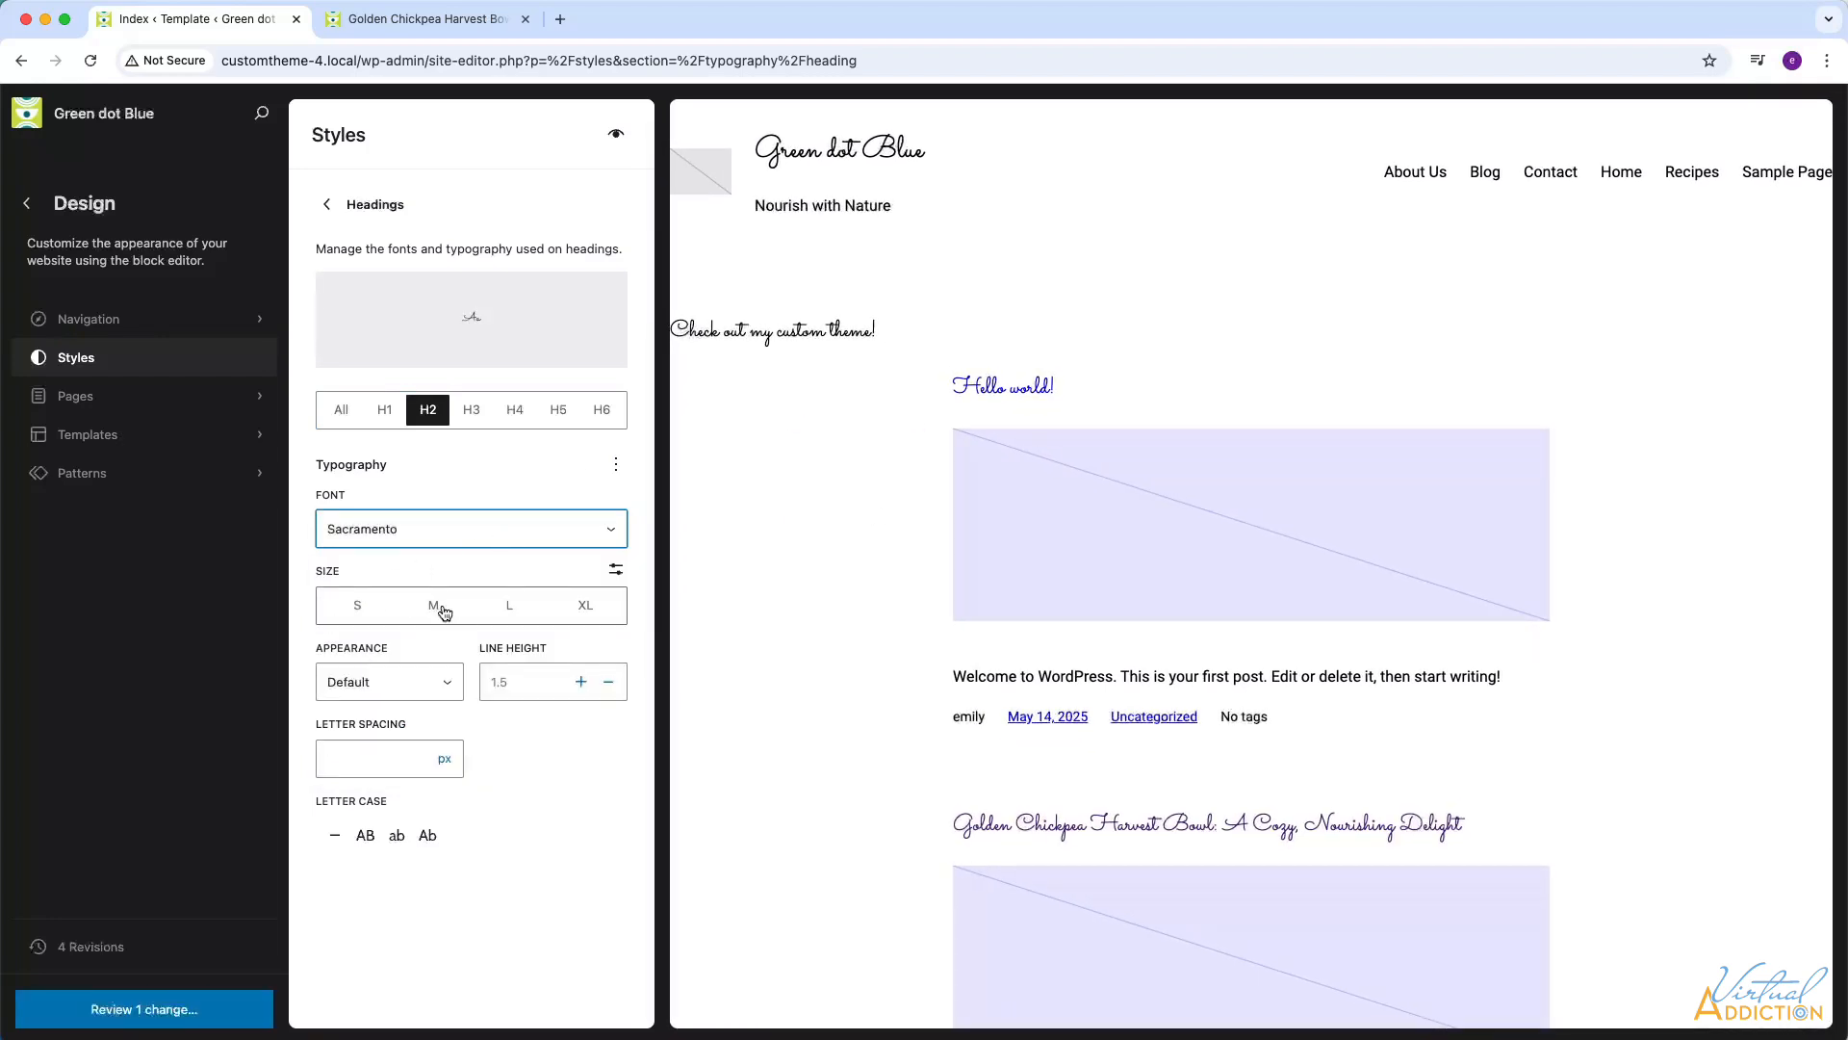
left_click(501, 610)
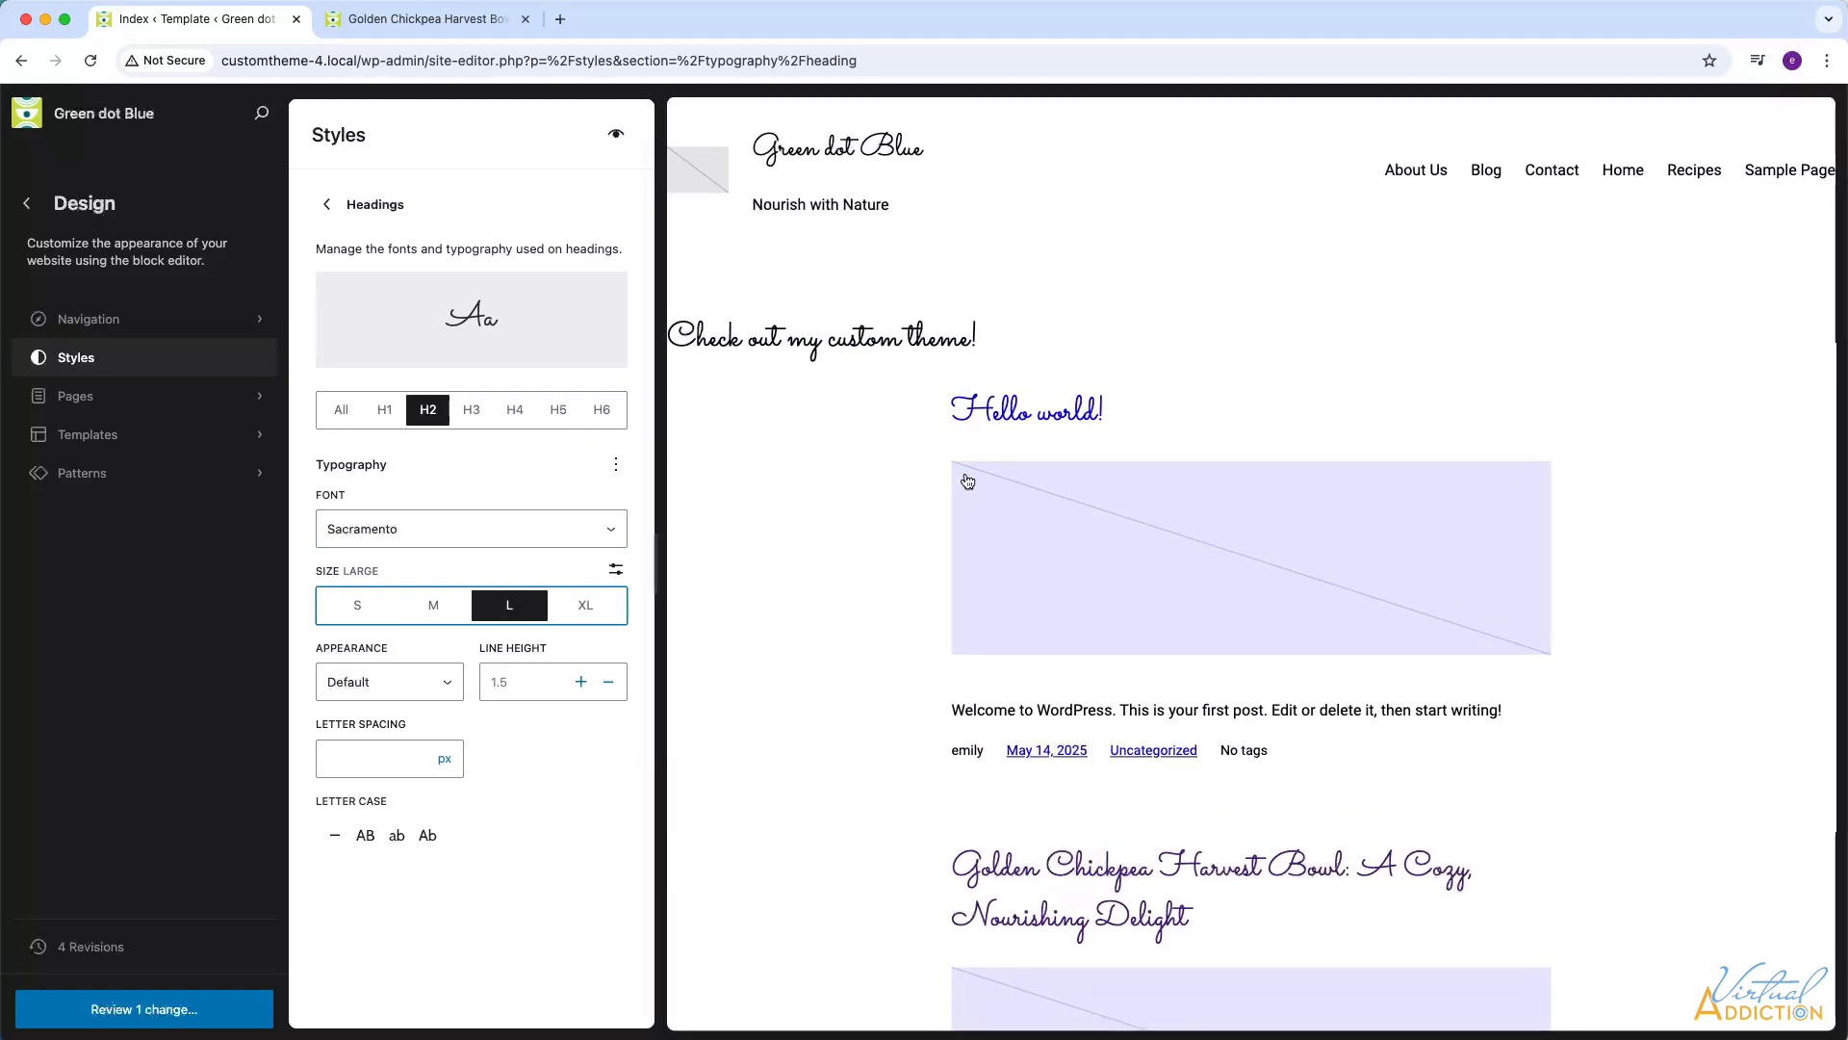
scroll(977, 722, "down", 2)
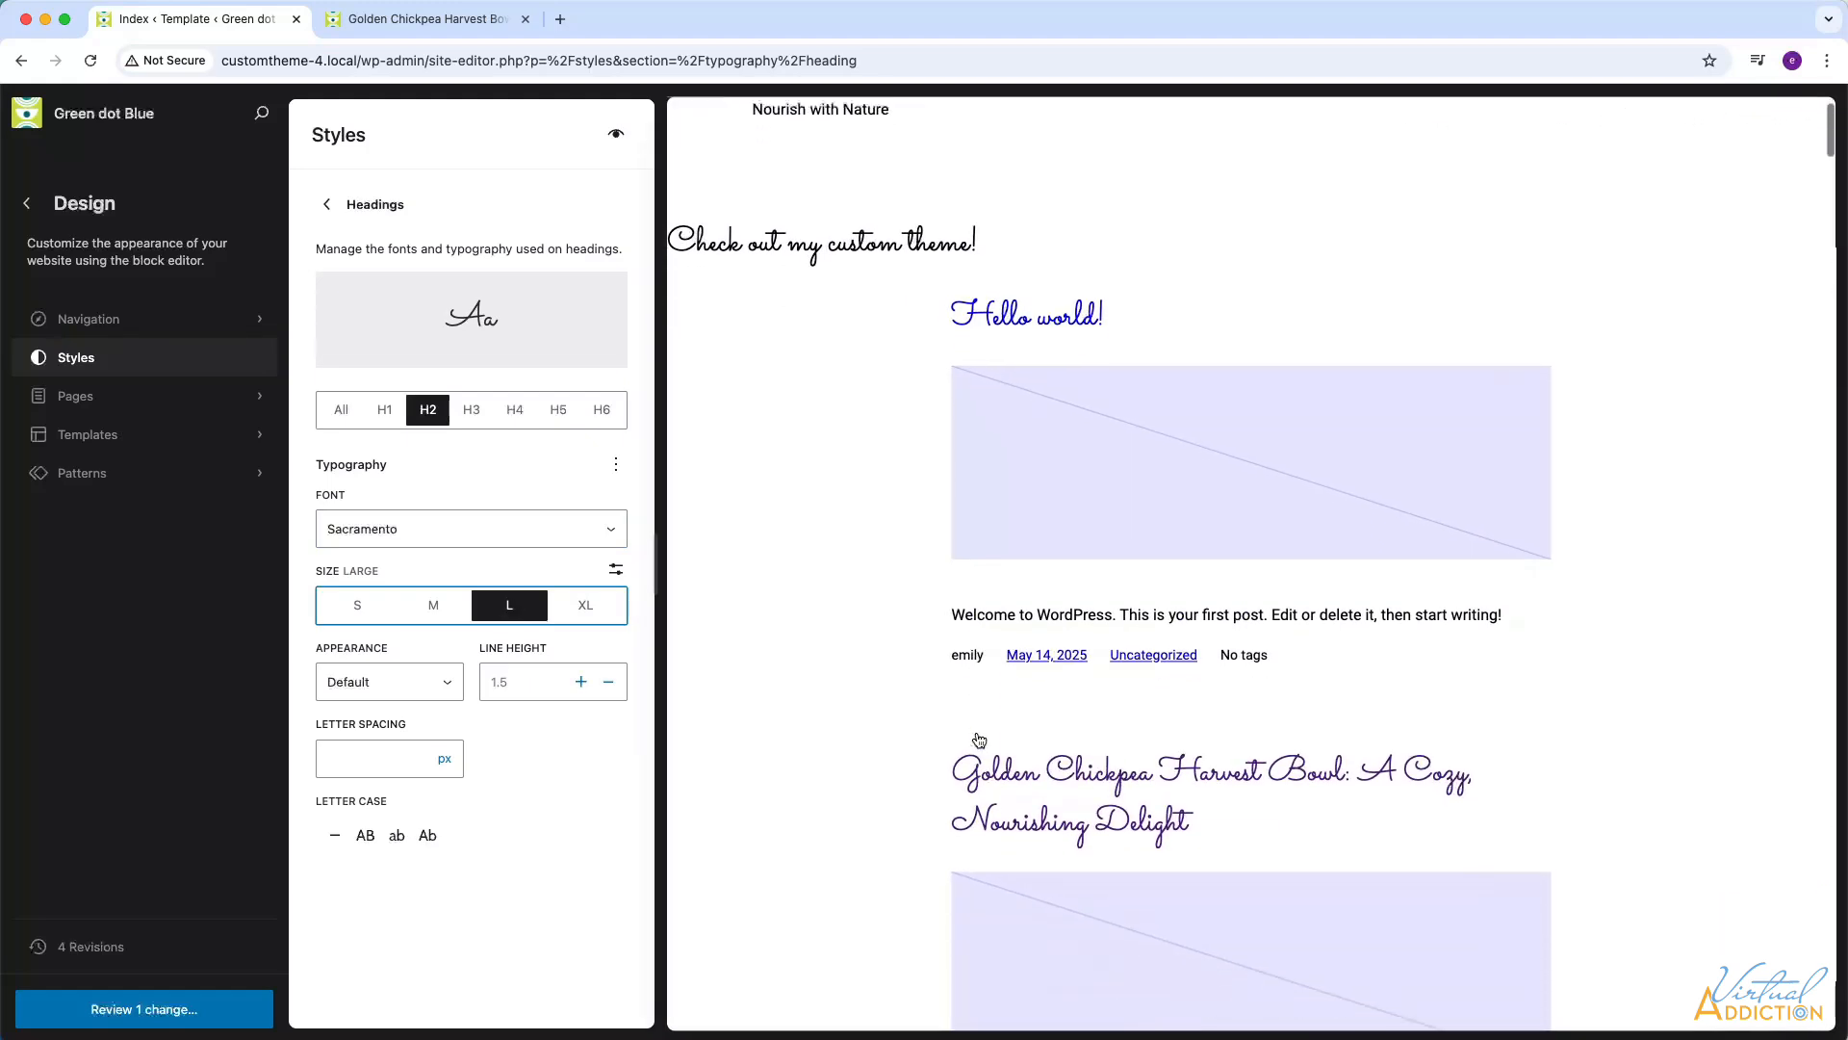
scroll(979, 740, "down", 10)
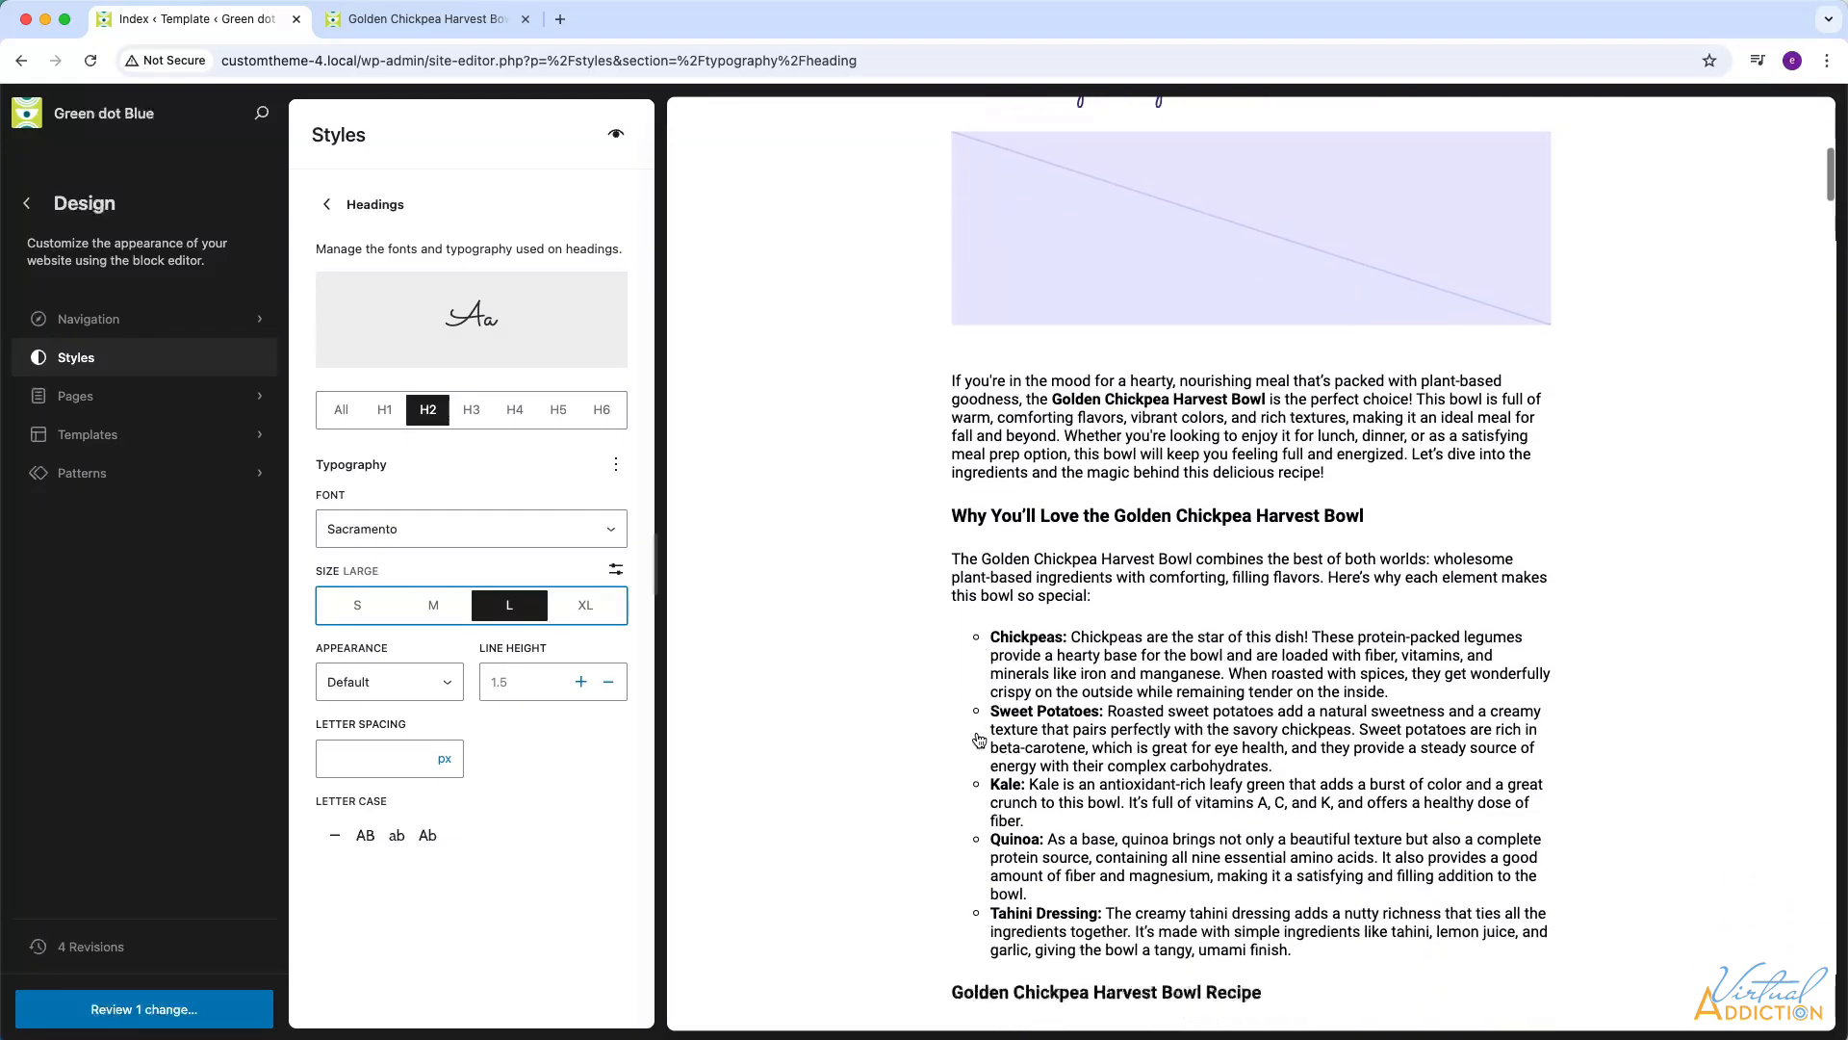
scroll(979, 739, "down", 4)
scroll(978, 742, "up", 12)
scroll(987, 515, "up", 2)
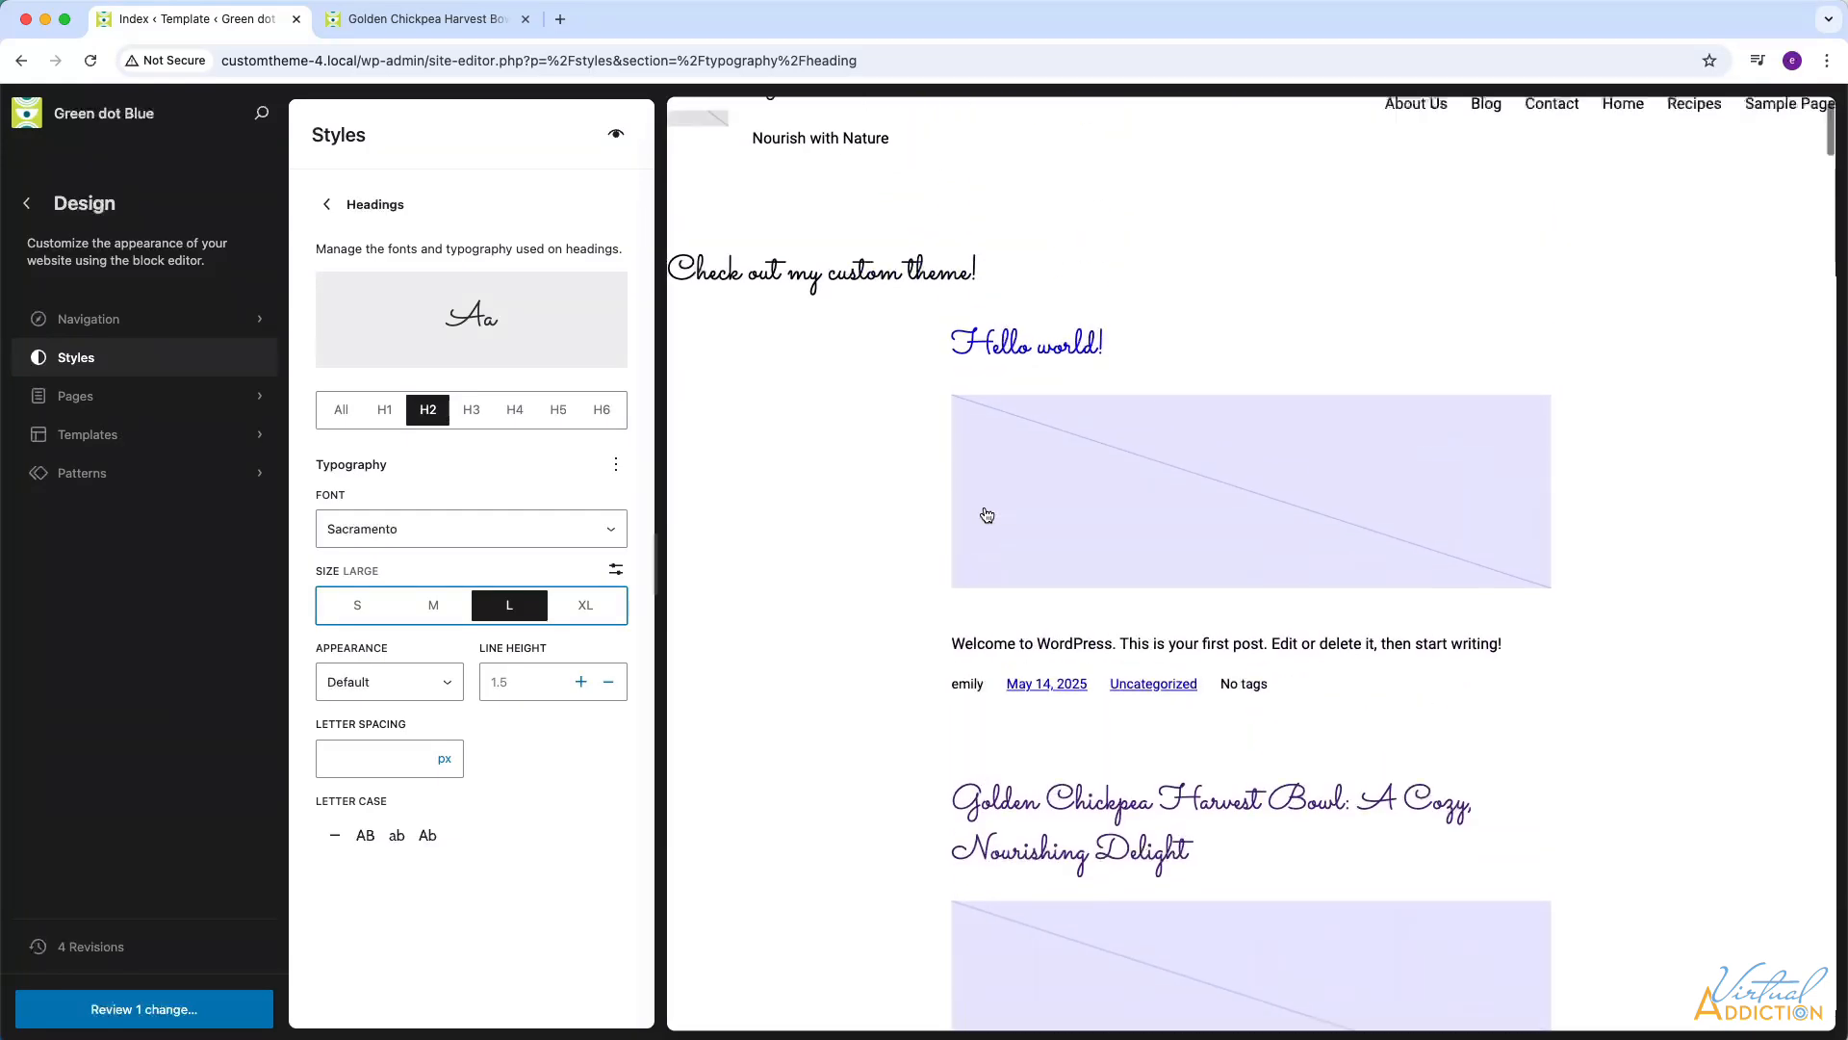
scroll(987, 515, "up", 2)
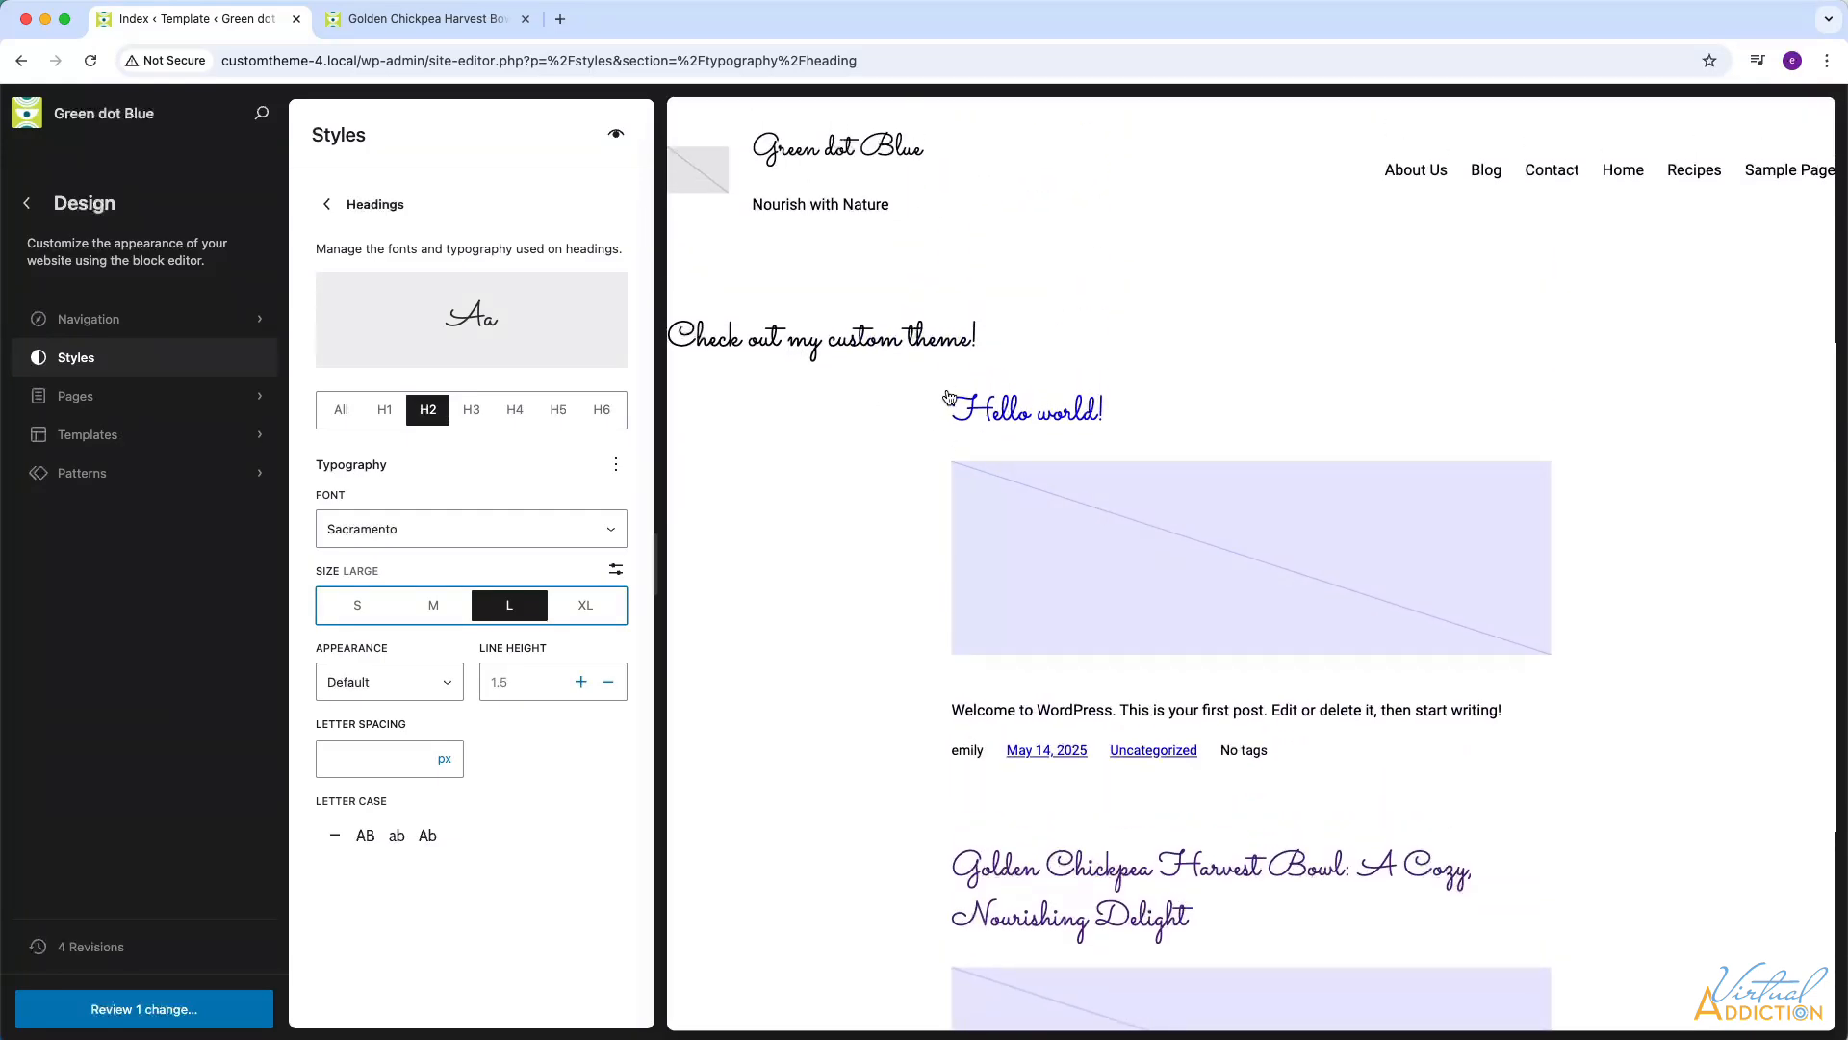
Set the H1 headings to the Roboto font with a custom size of 2.8 rem
left_click(386, 414)
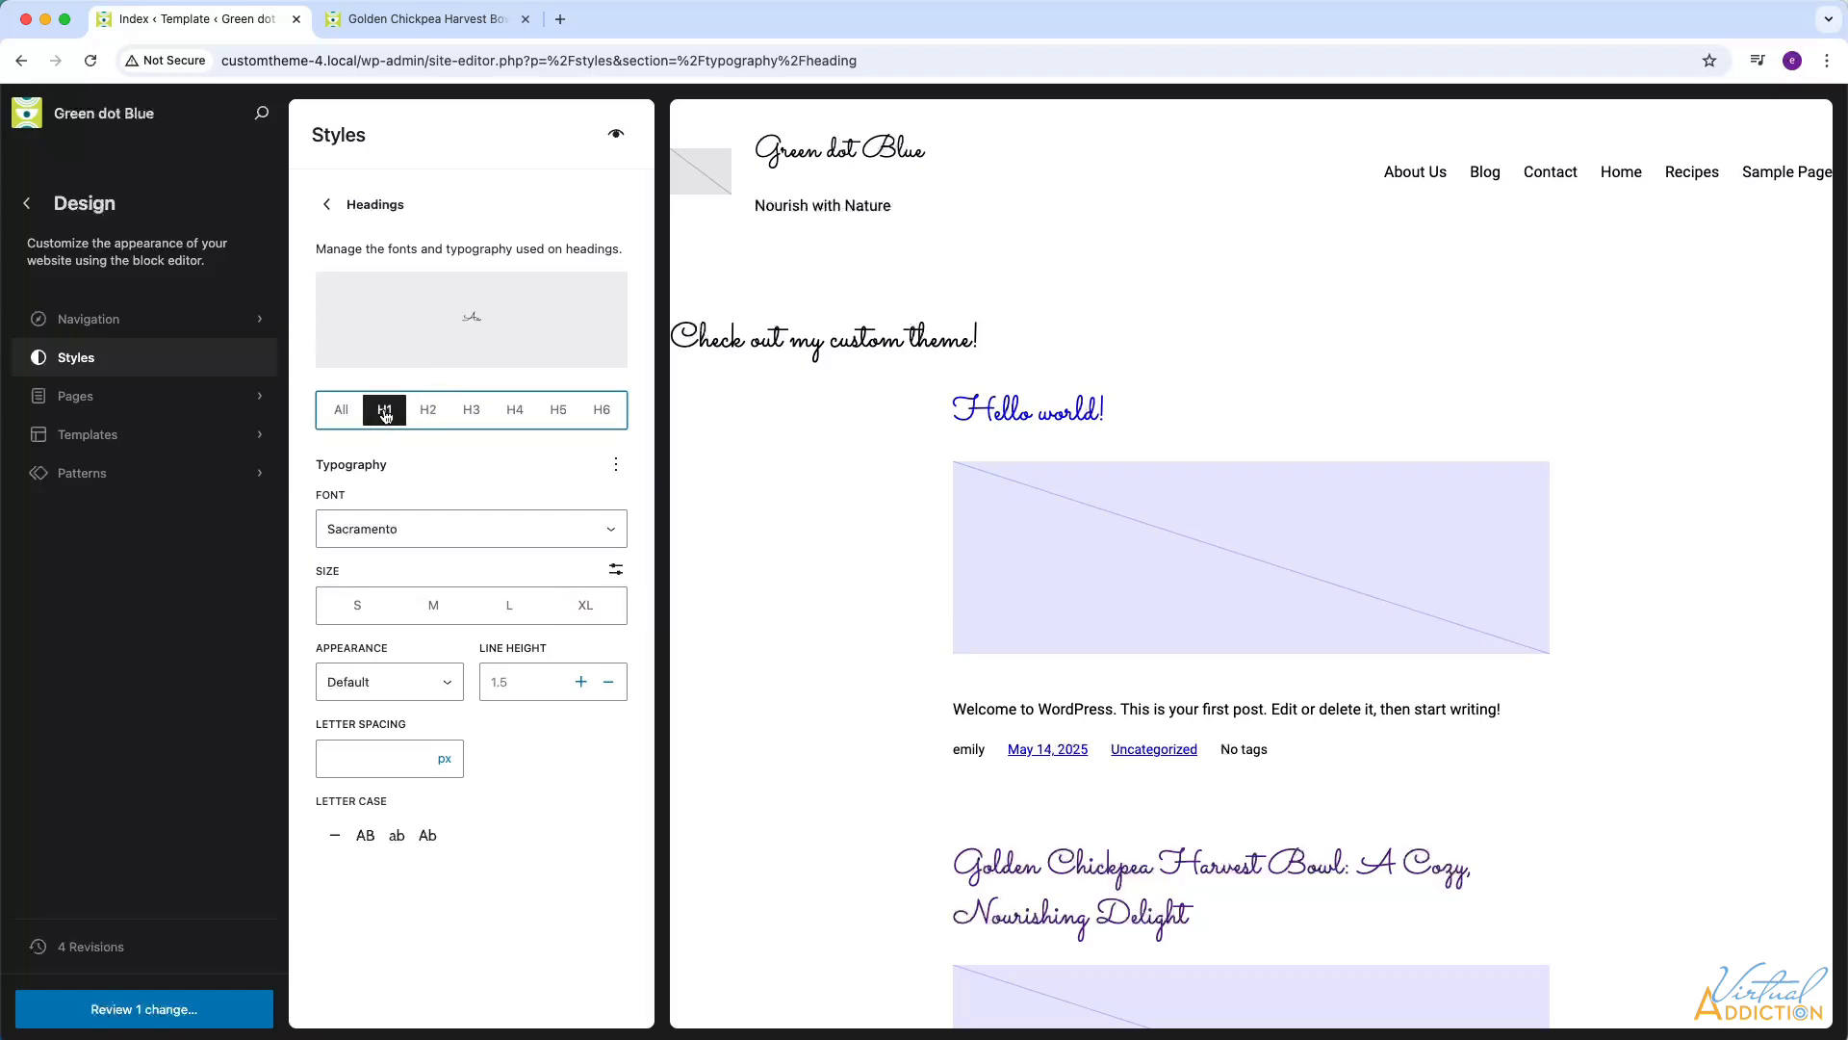
left_click(402, 541)
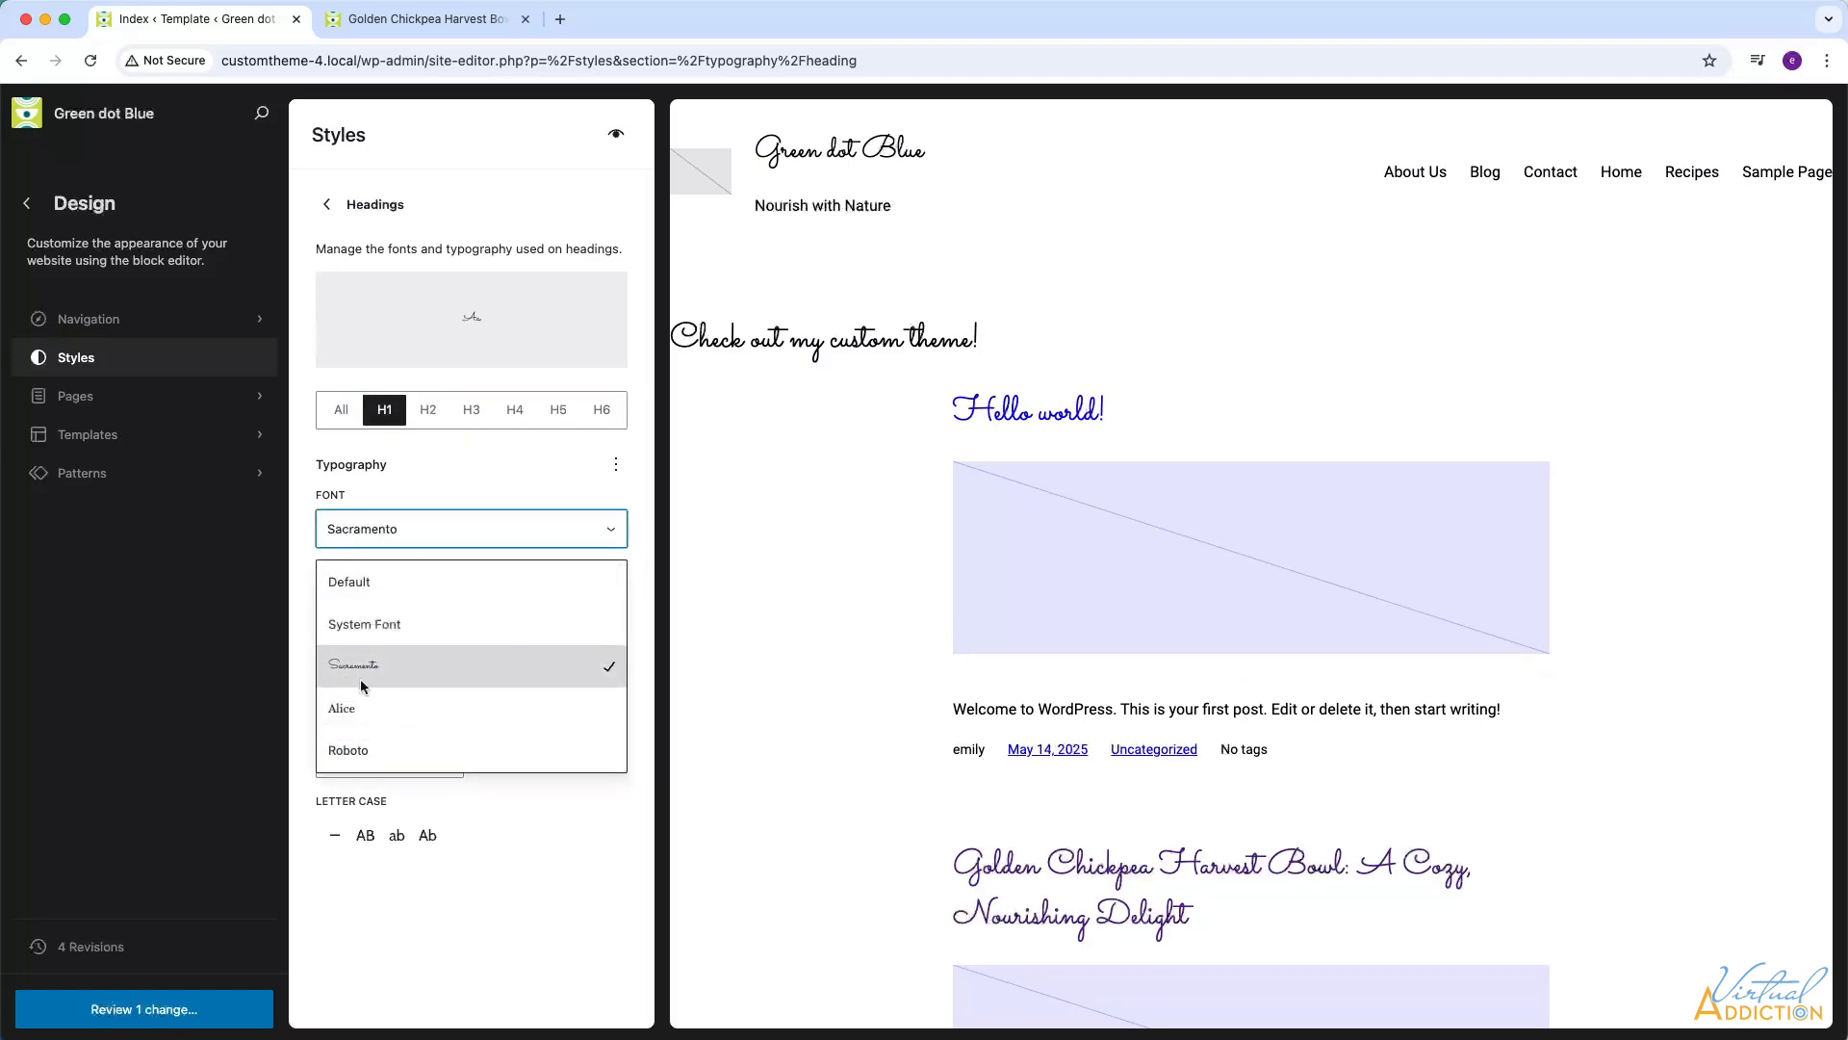
left_click(367, 751)
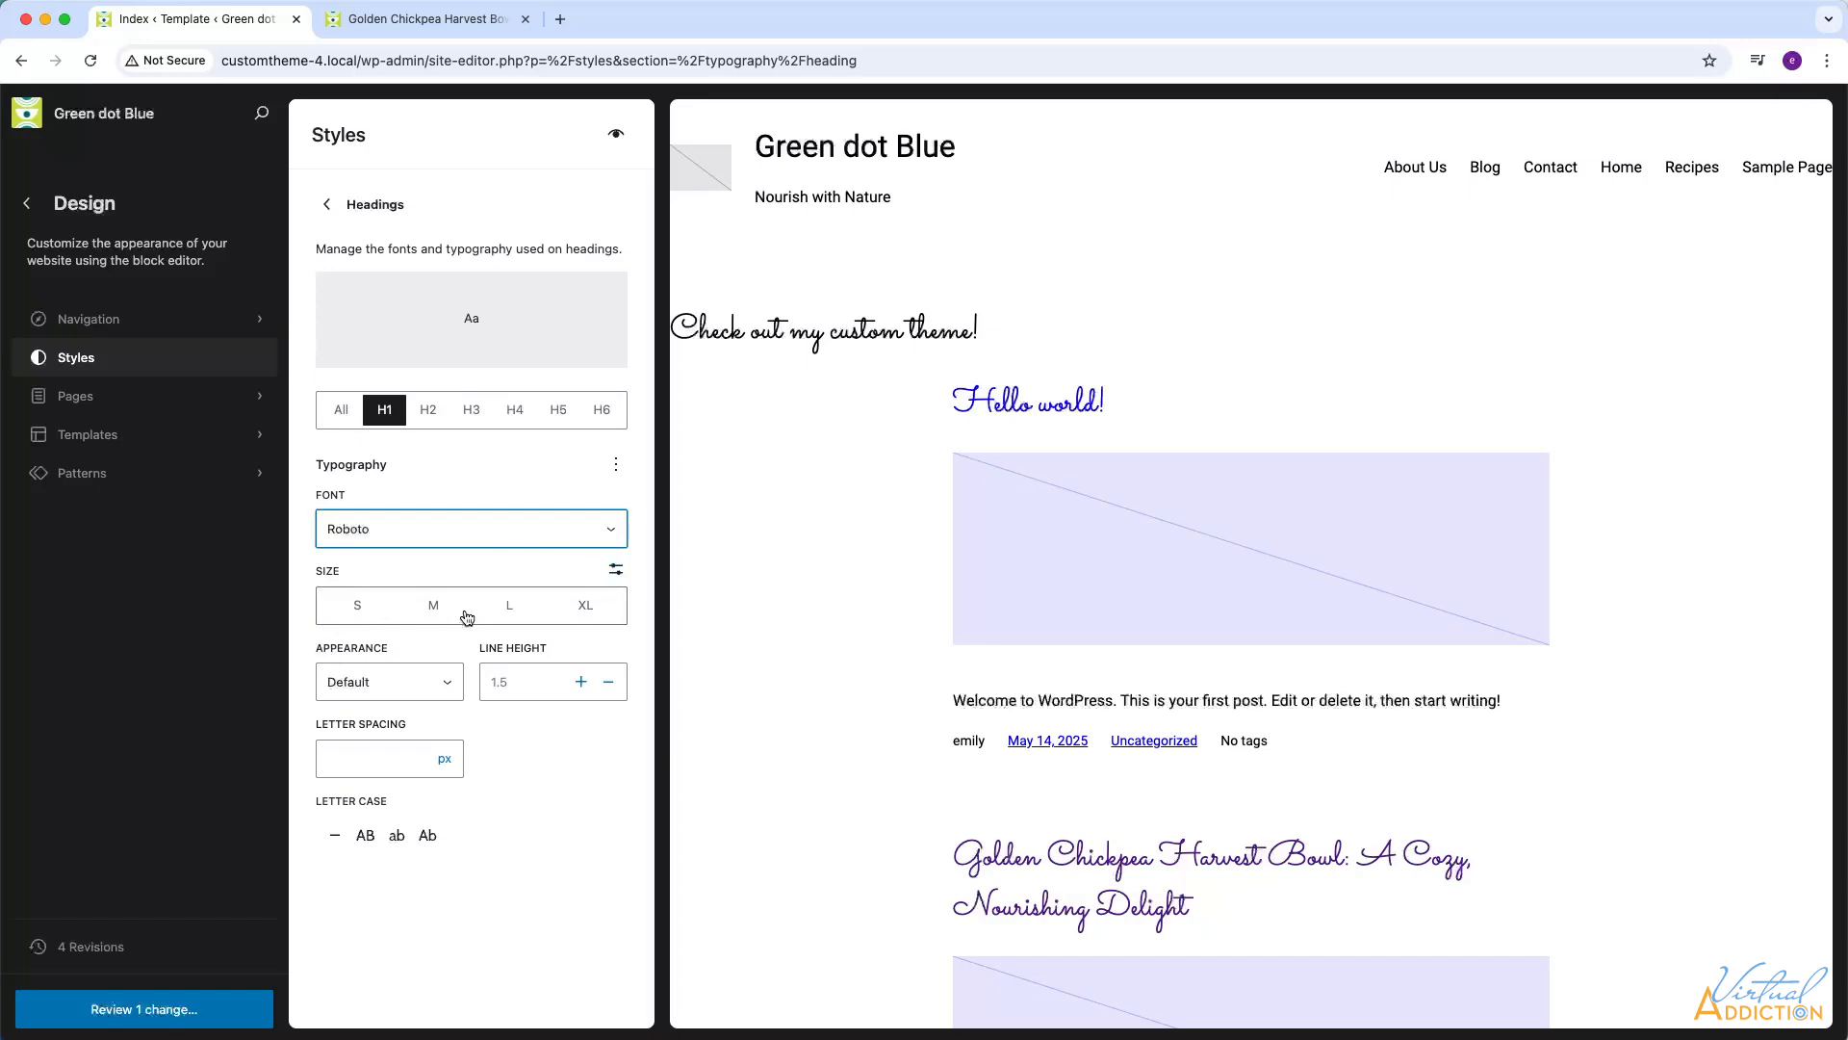
left_click(616, 569)
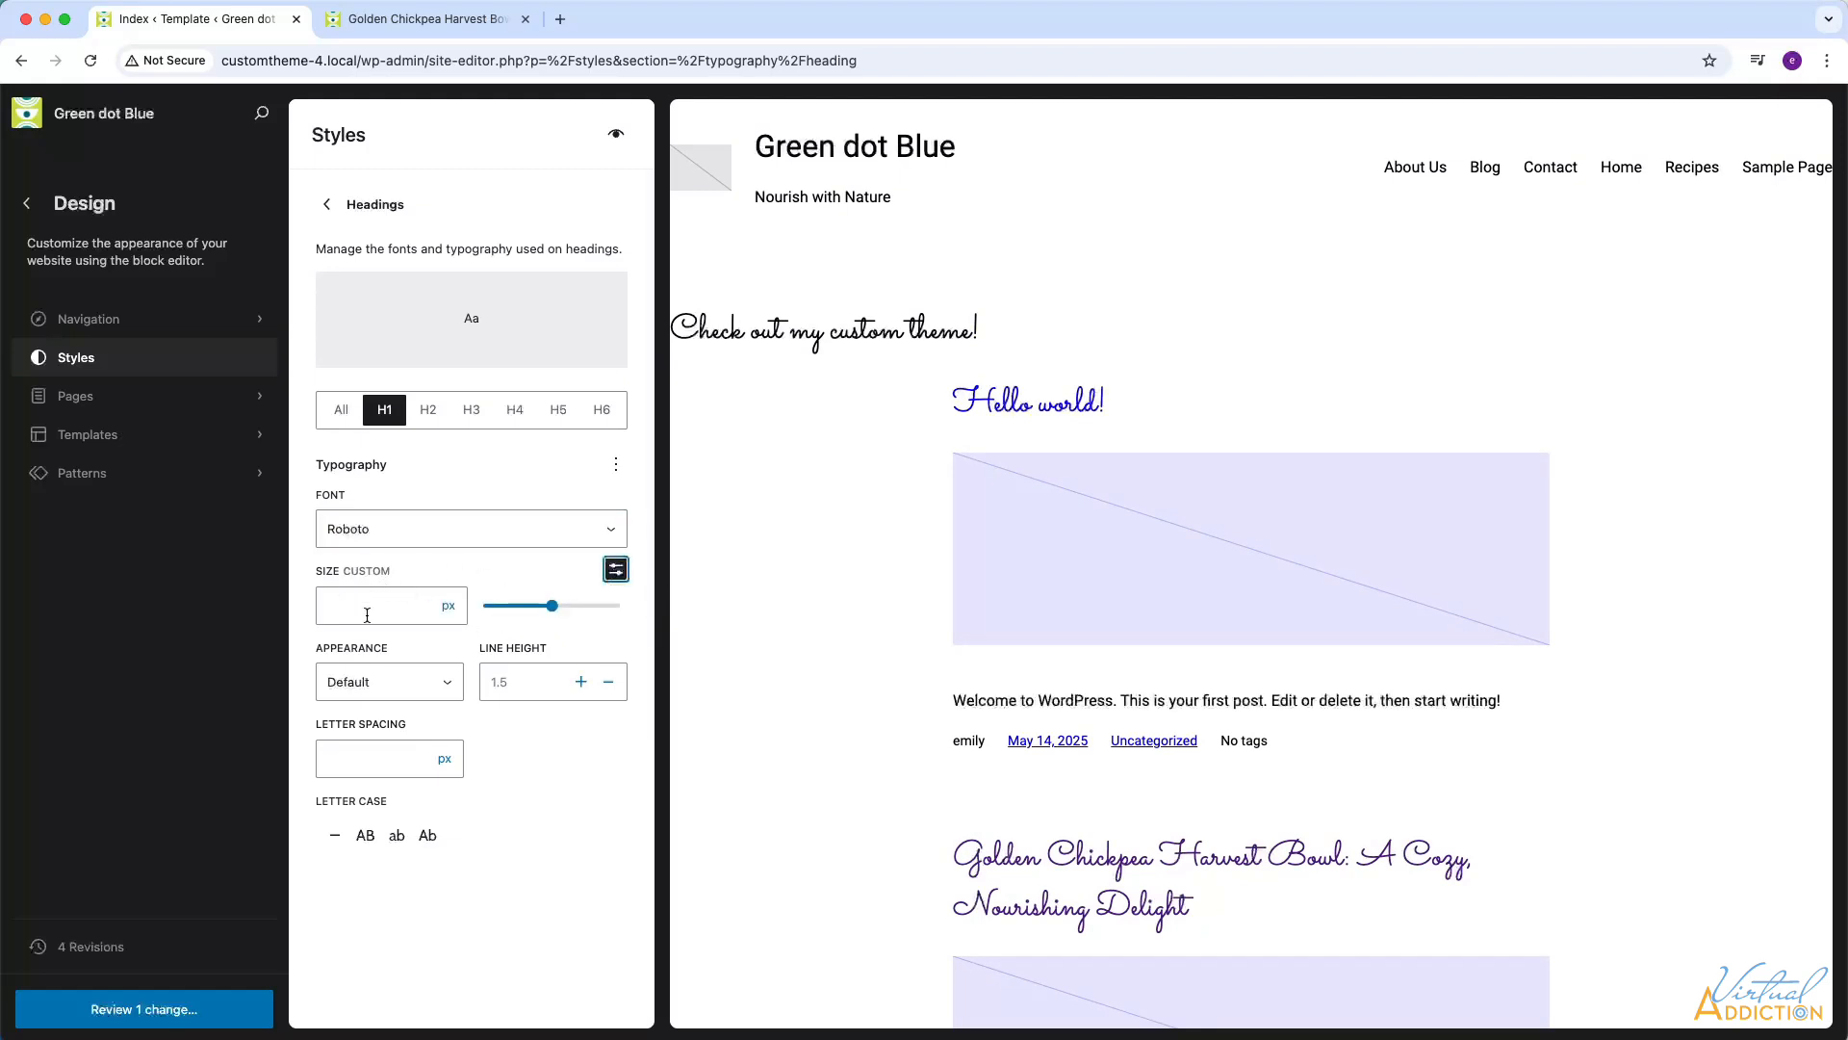
left_click(448, 605)
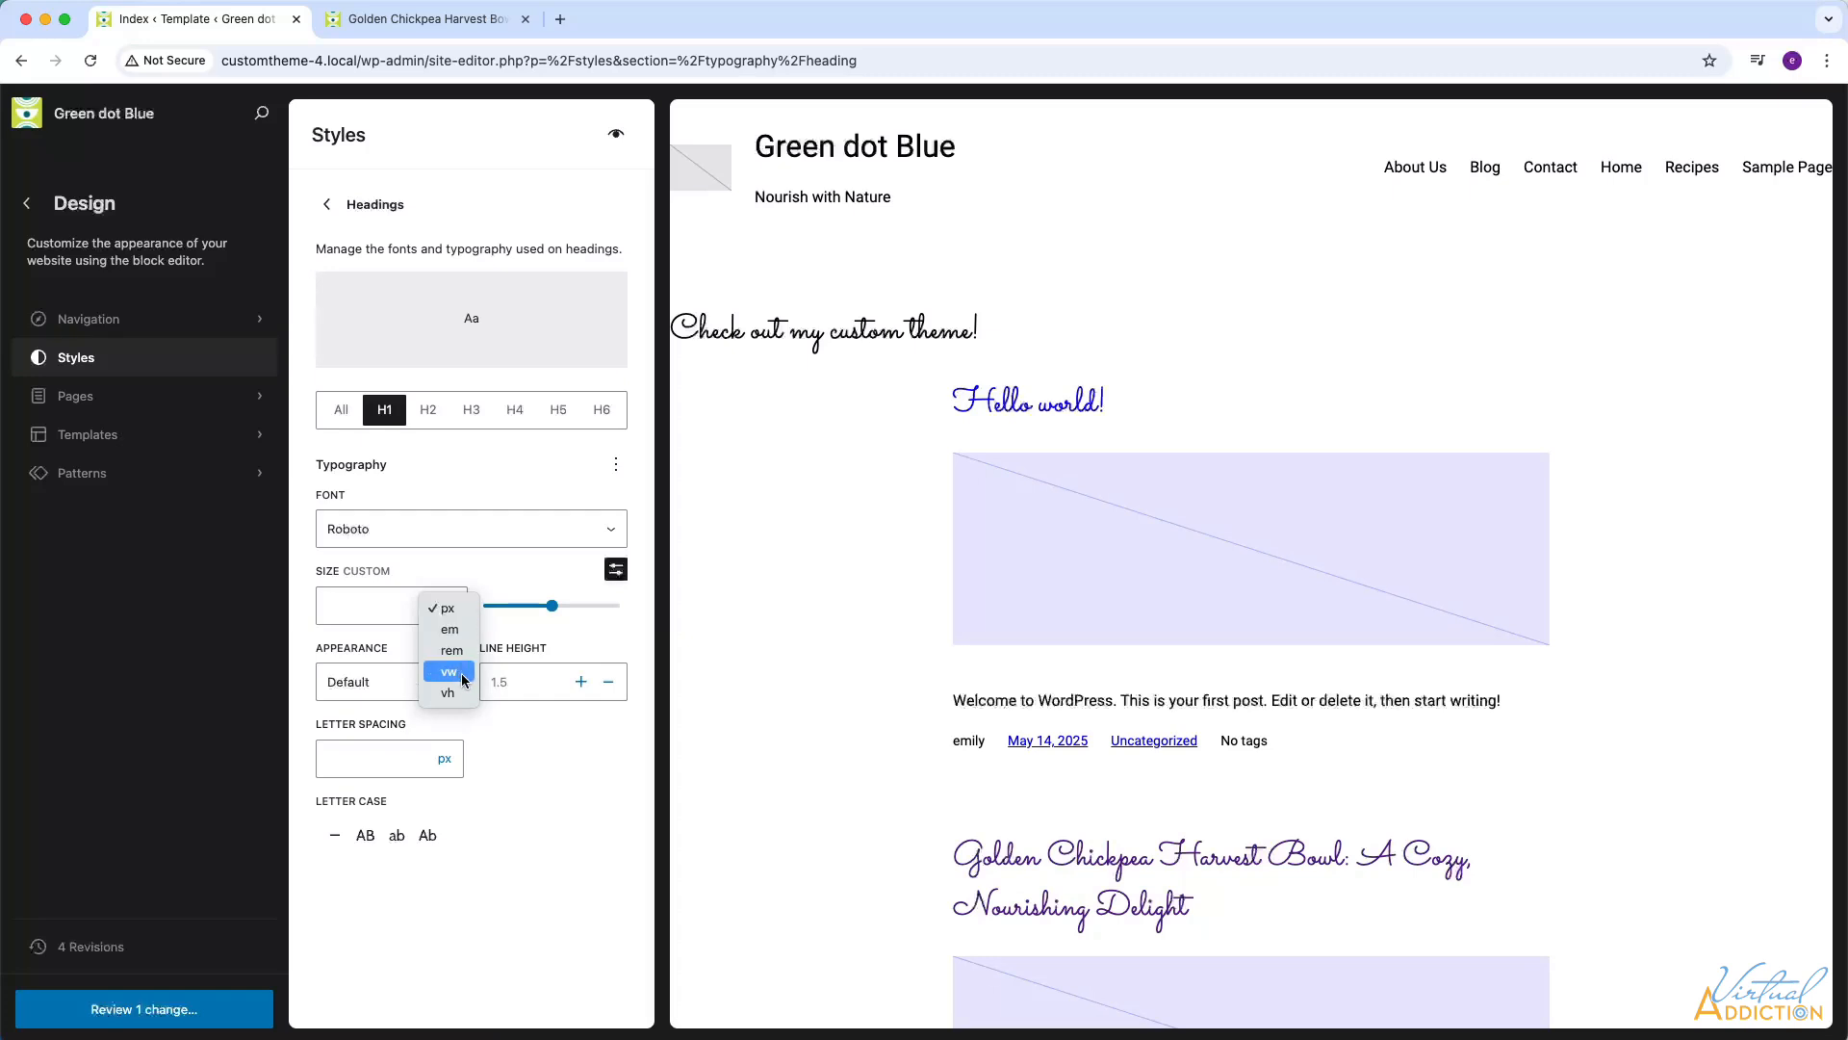
left_click(445, 648)
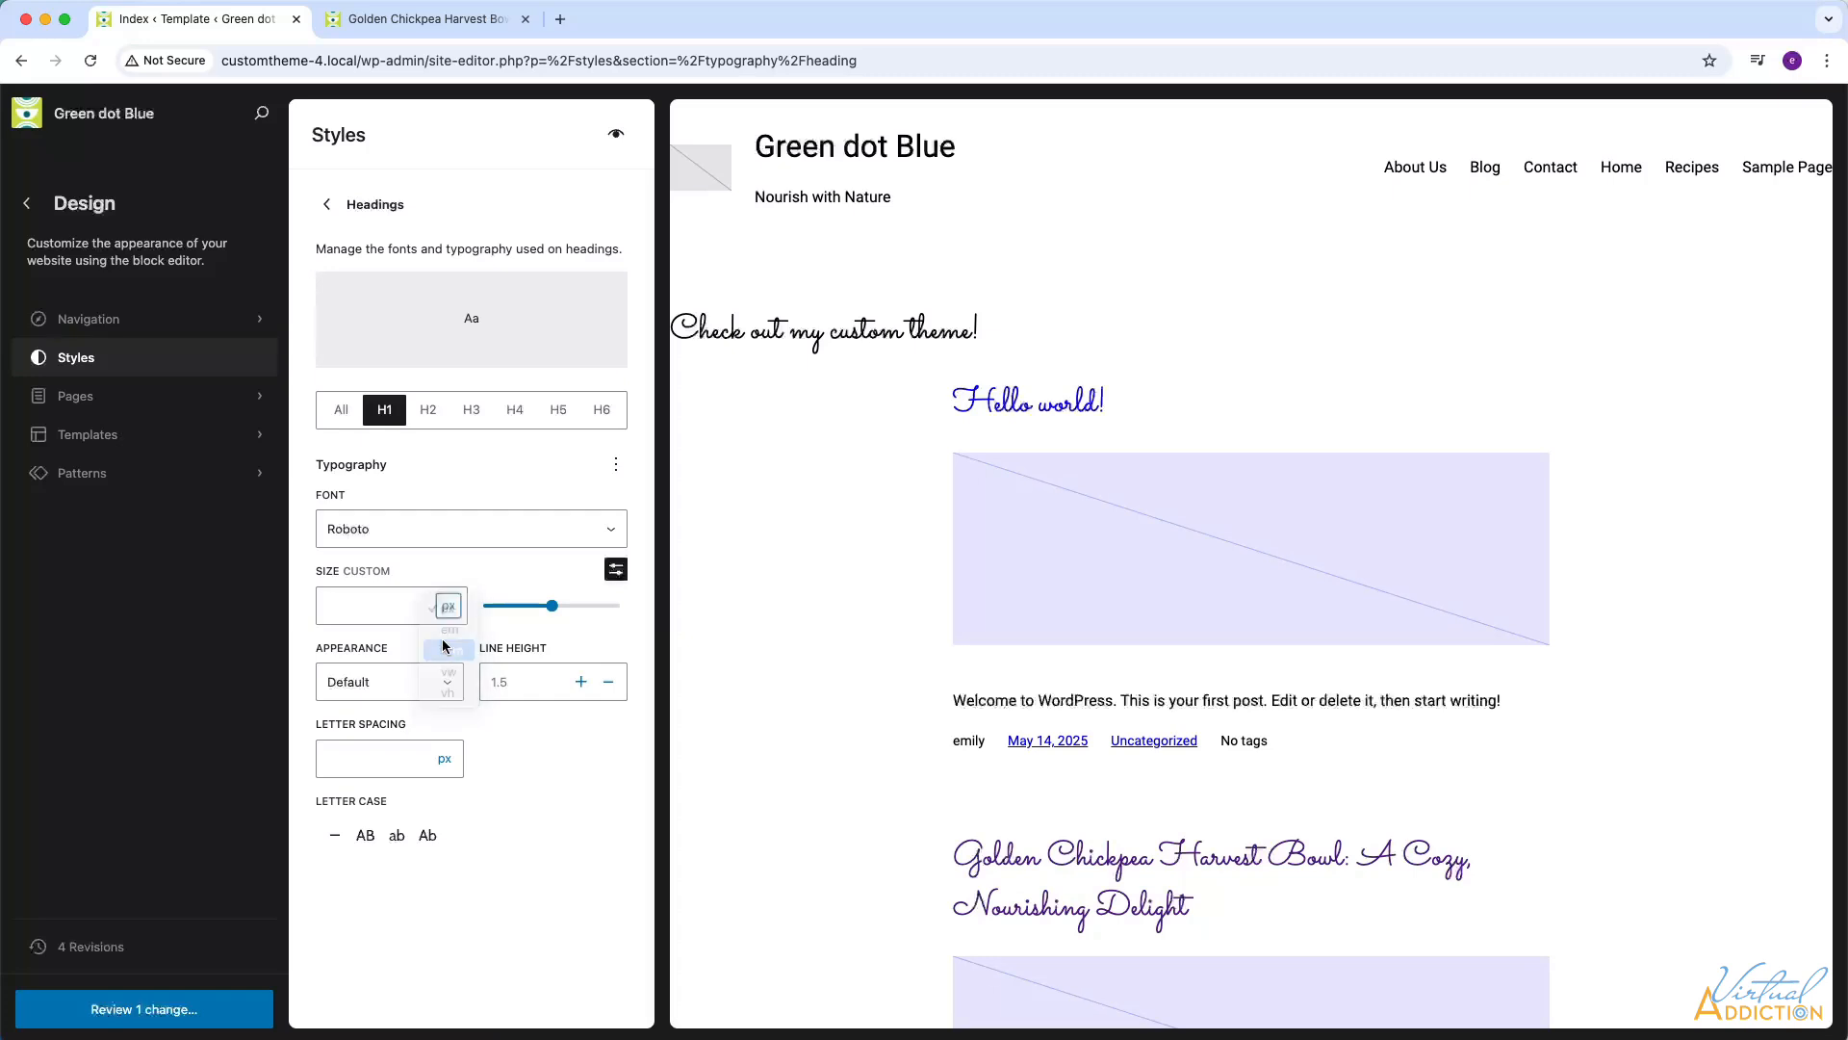
left_click(397, 607)
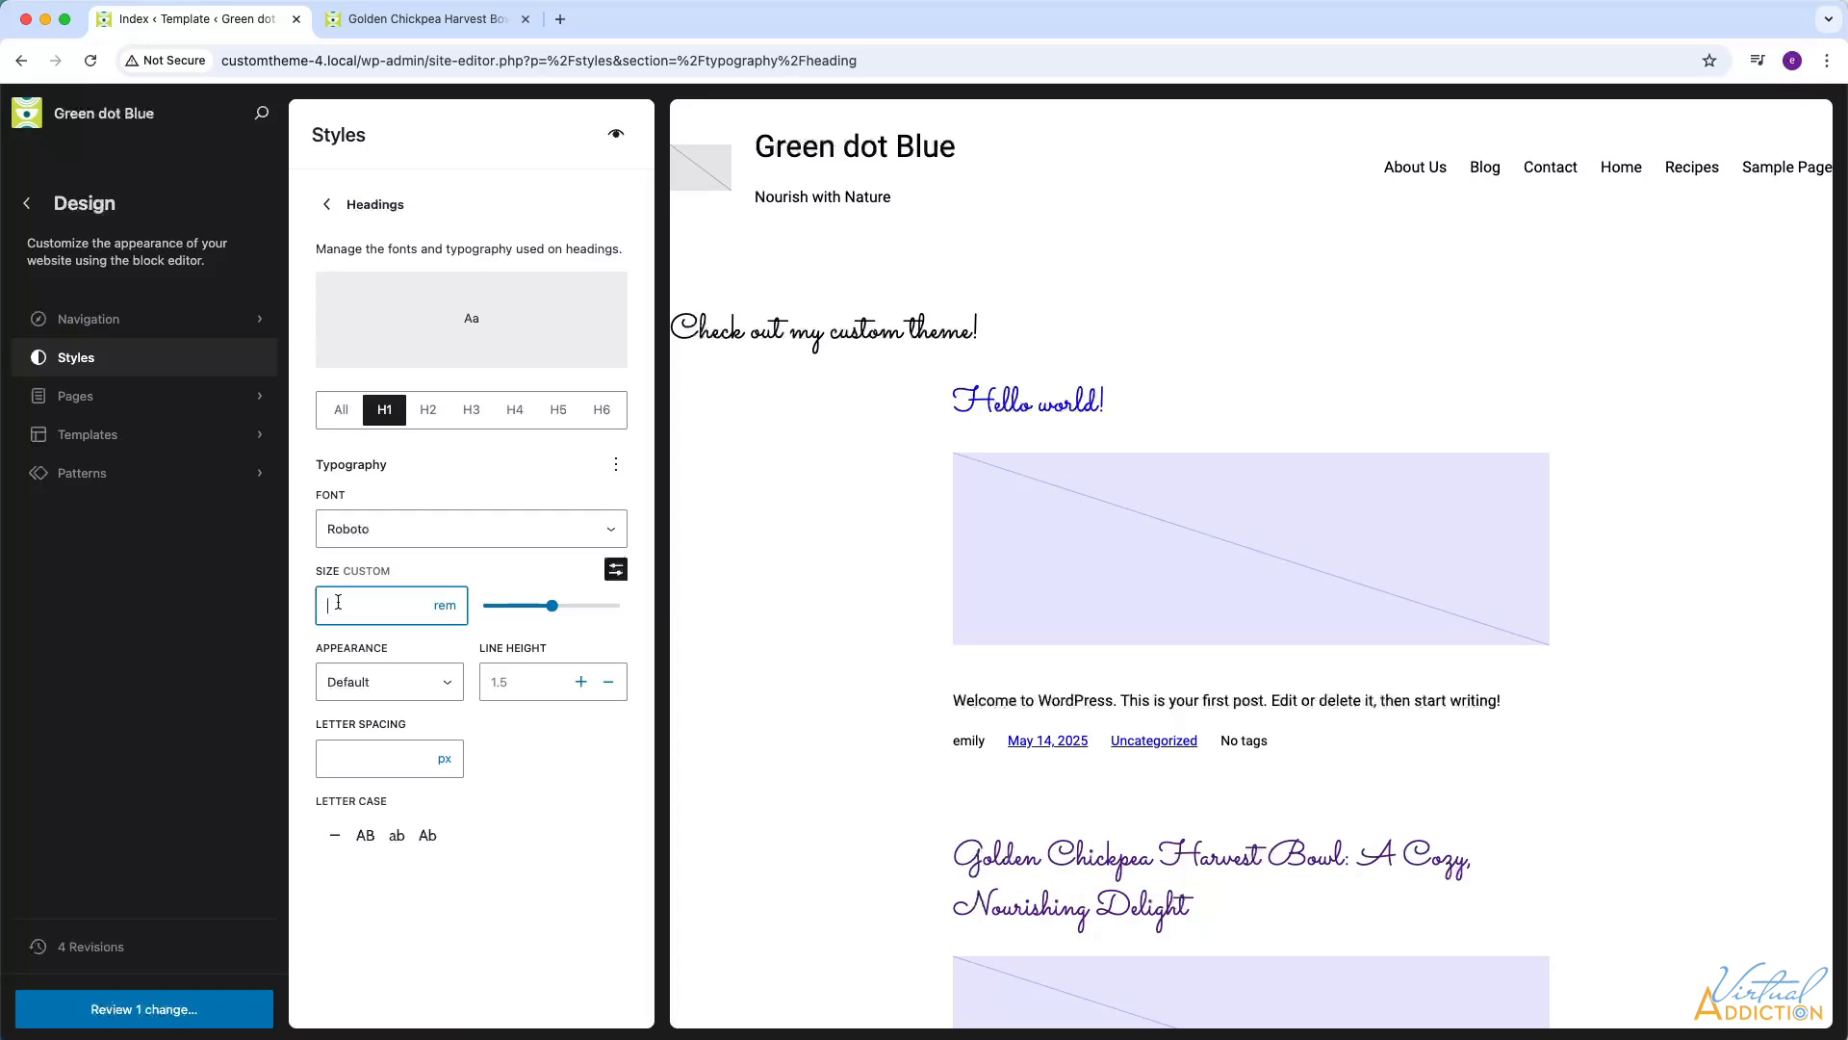
type("2.8")
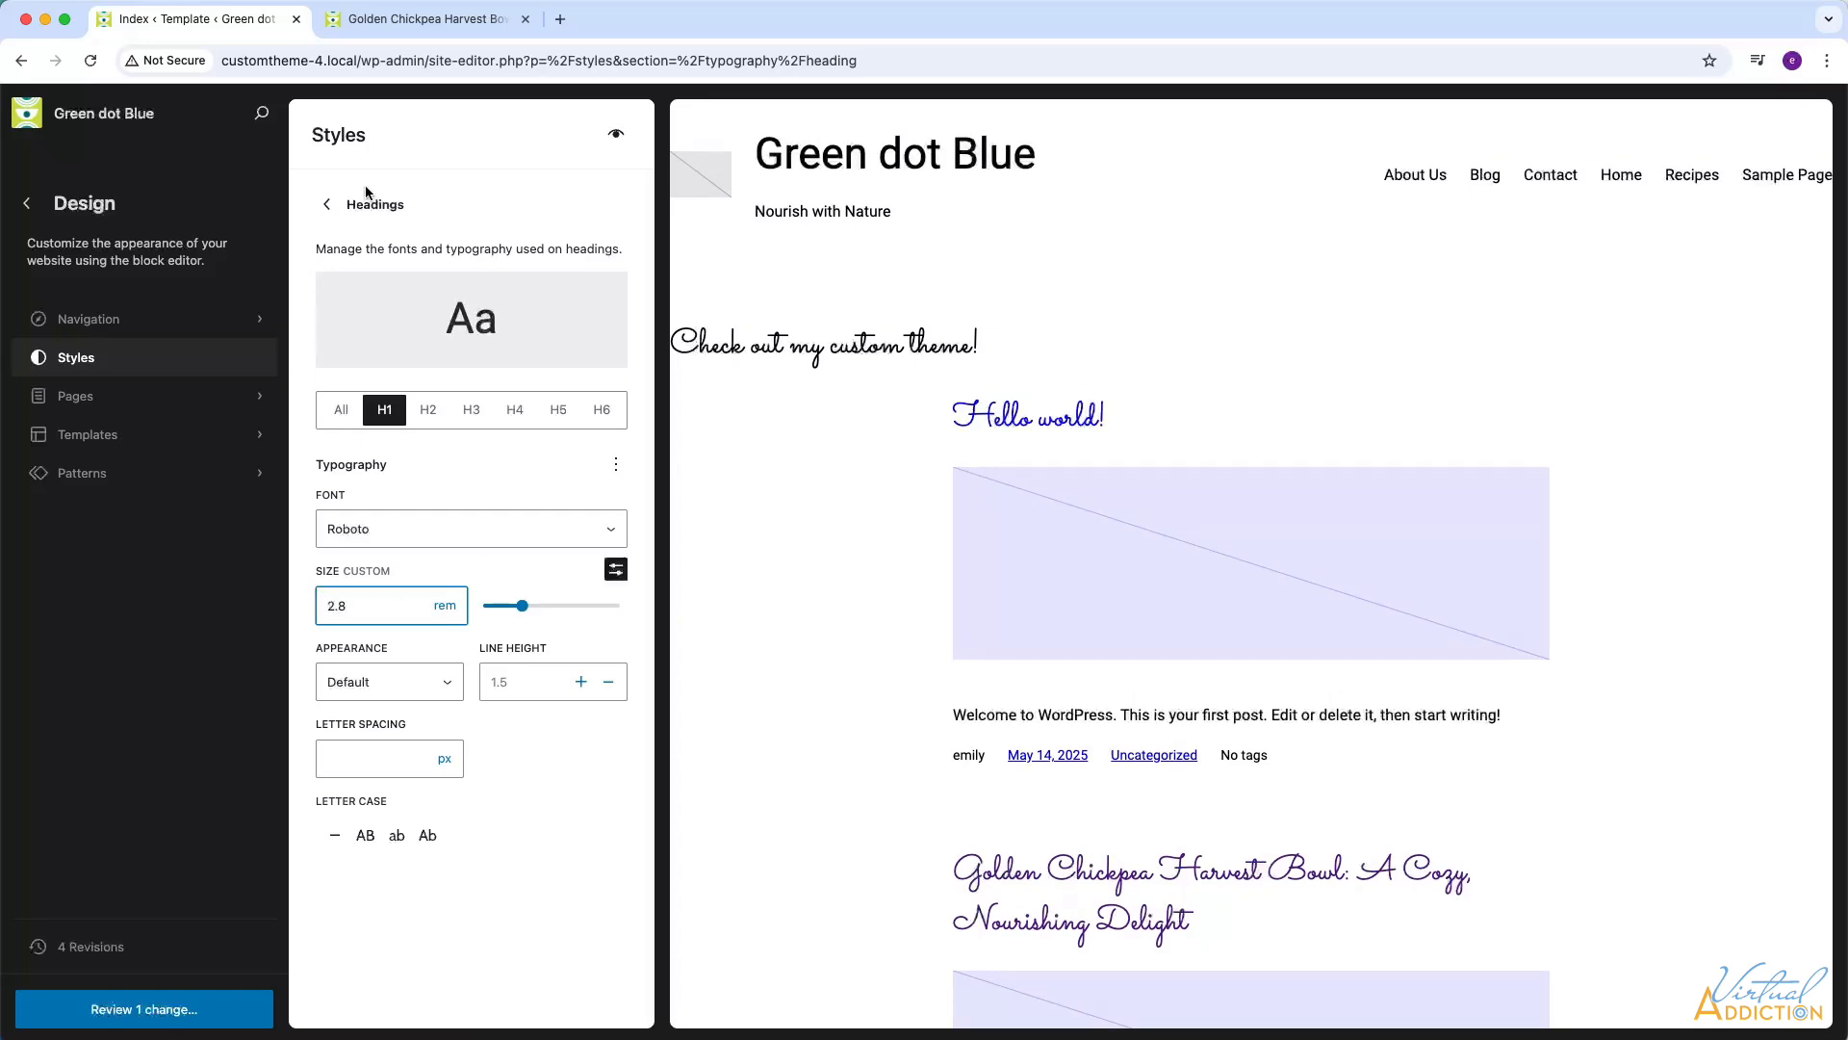
Save the Custom Styles changes and check the heading fonts on the live post and the Blog page
left_click(139, 1011)
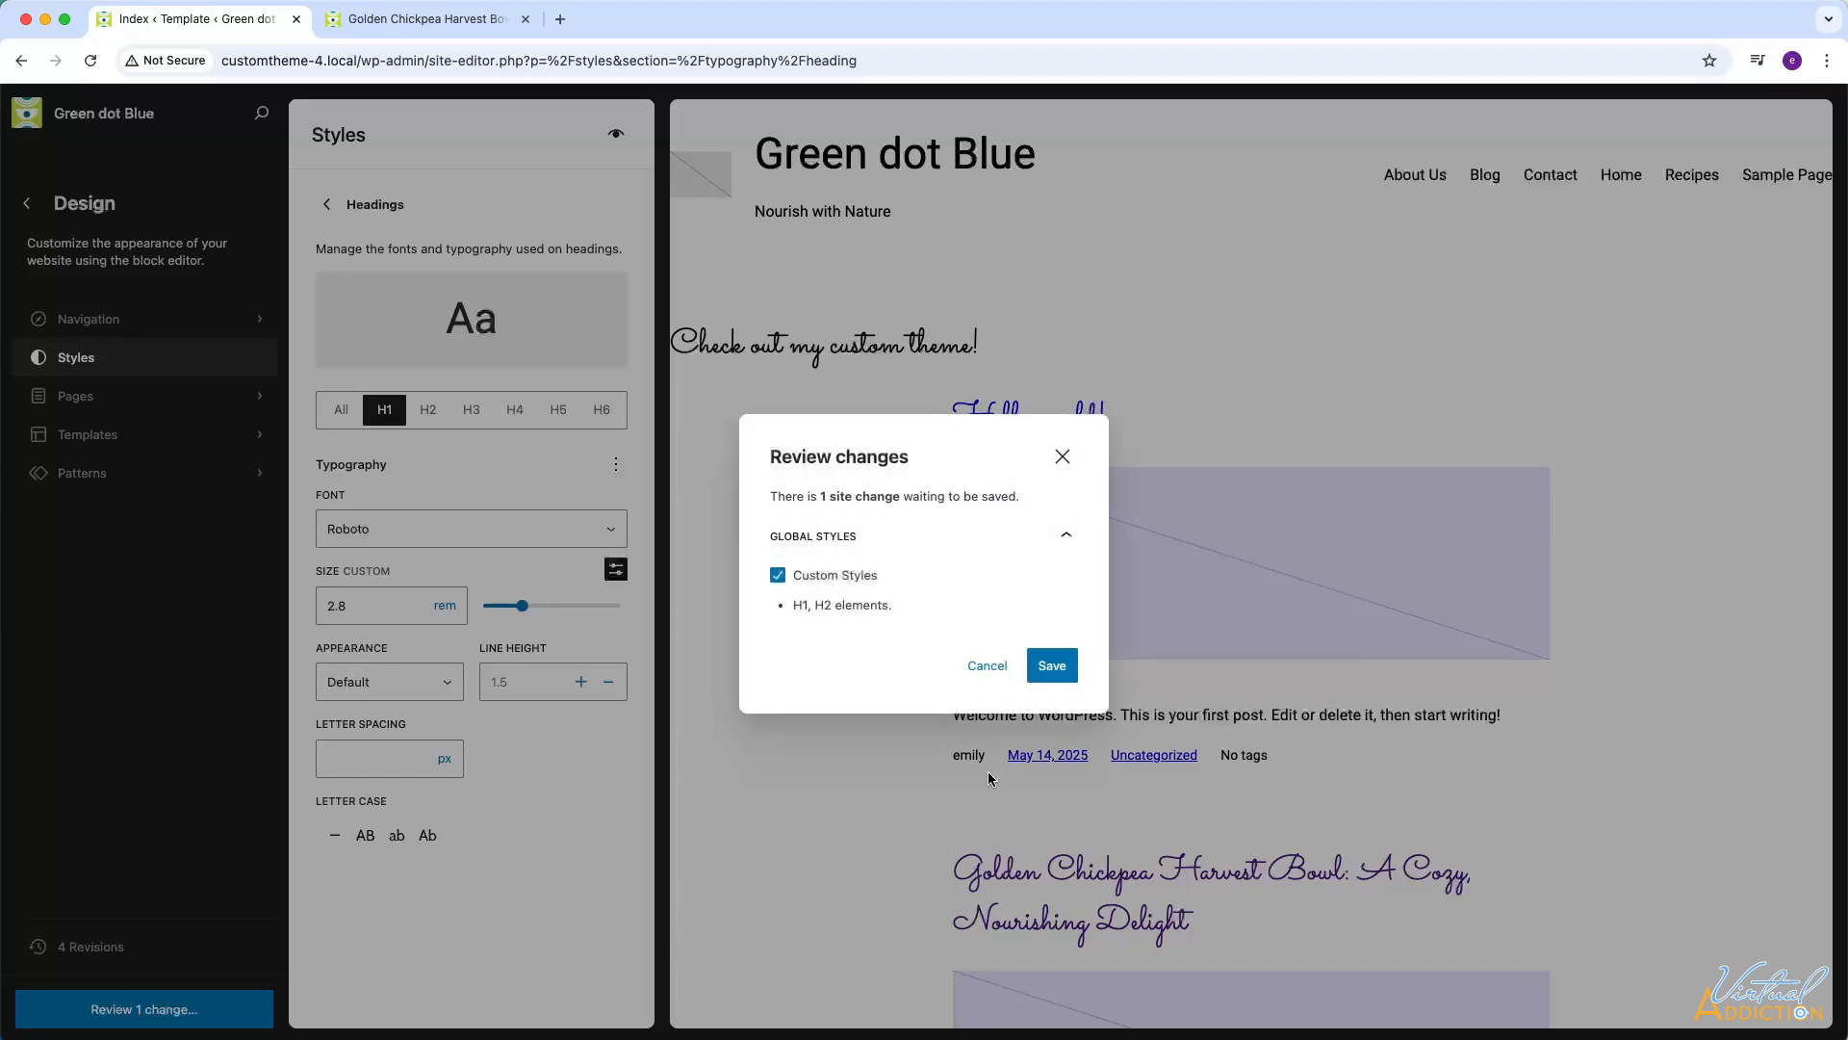
left_click(1052, 665)
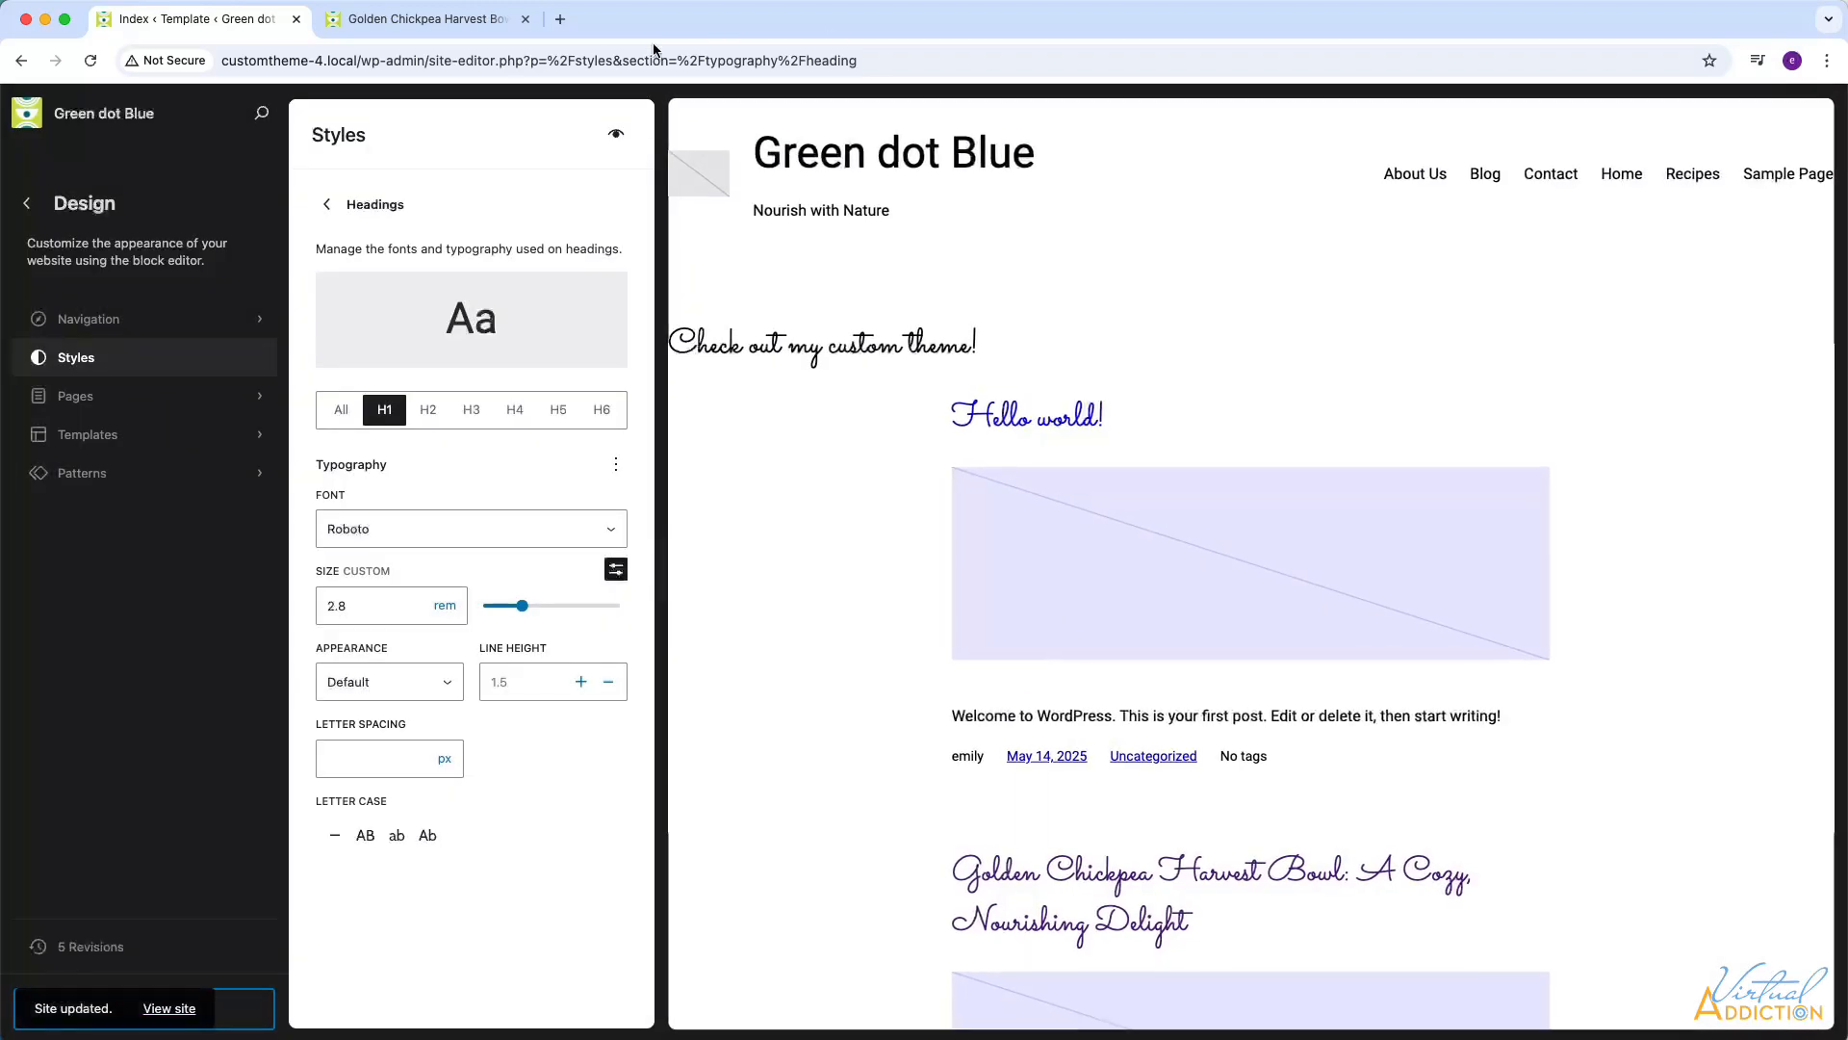
left_click(453, 18)
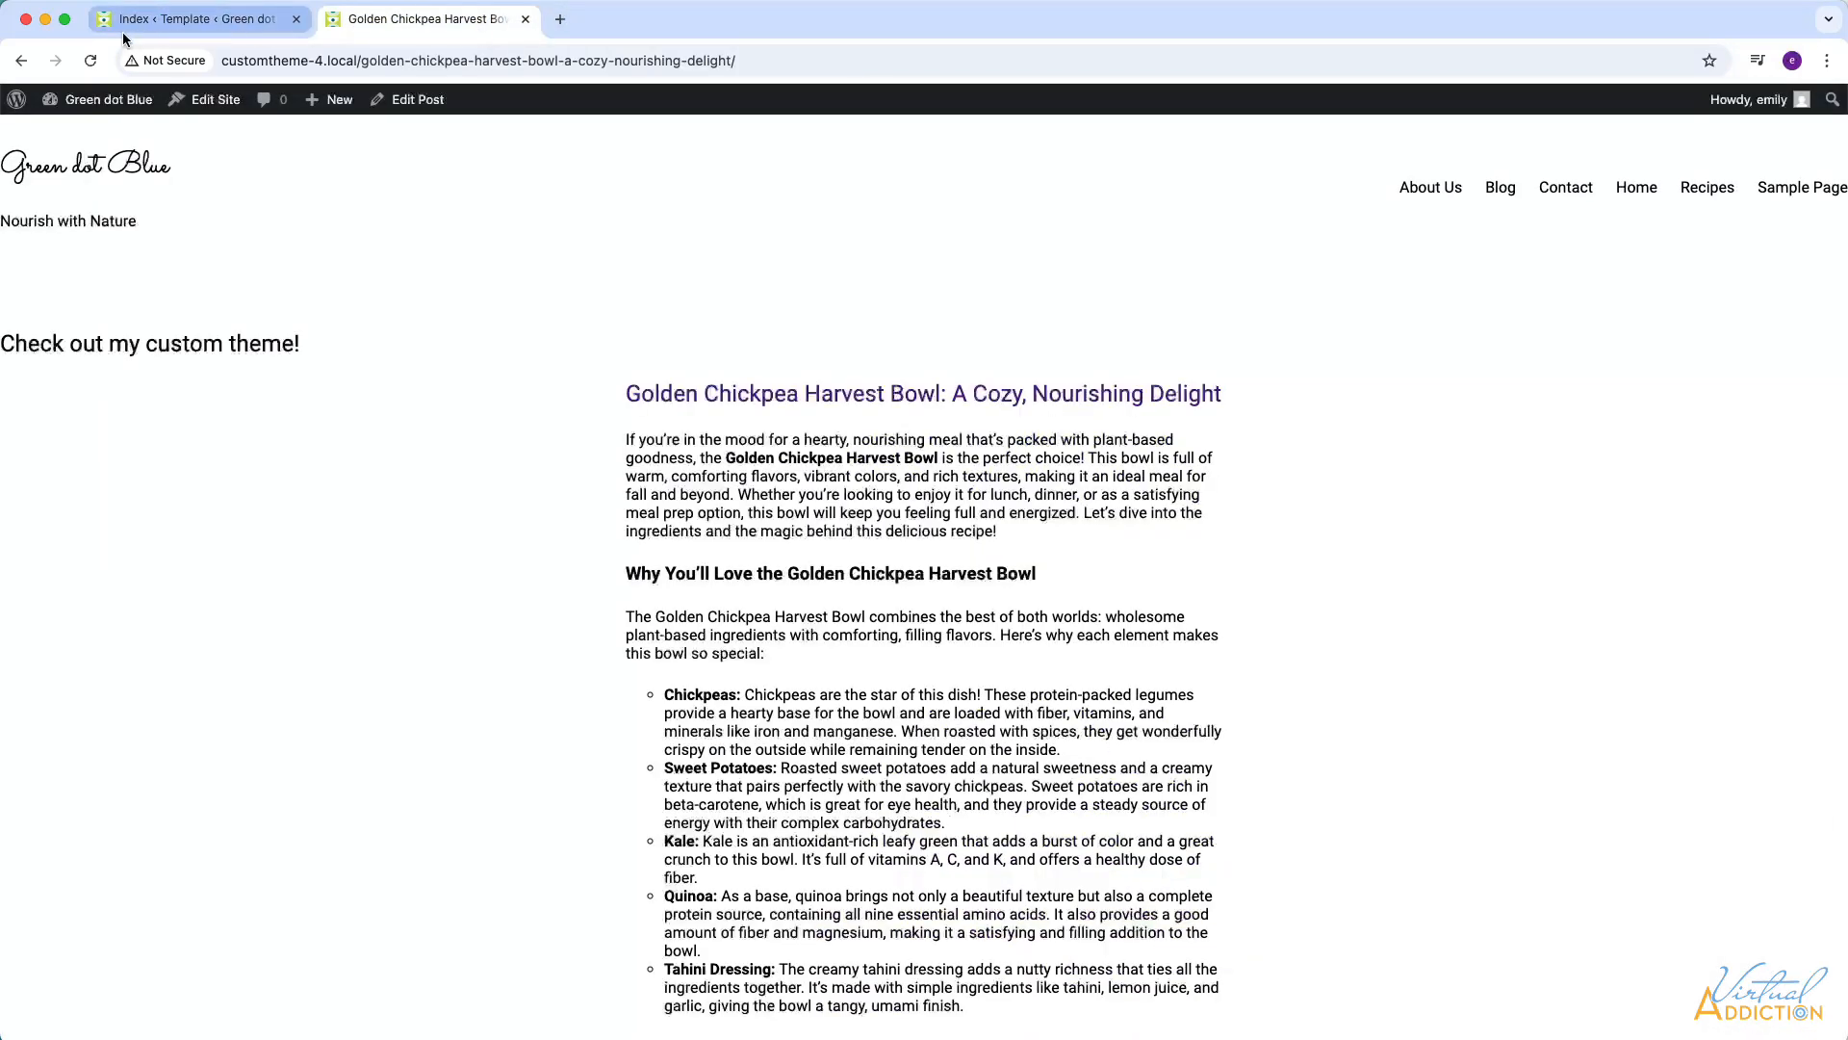
left_click(92, 60)
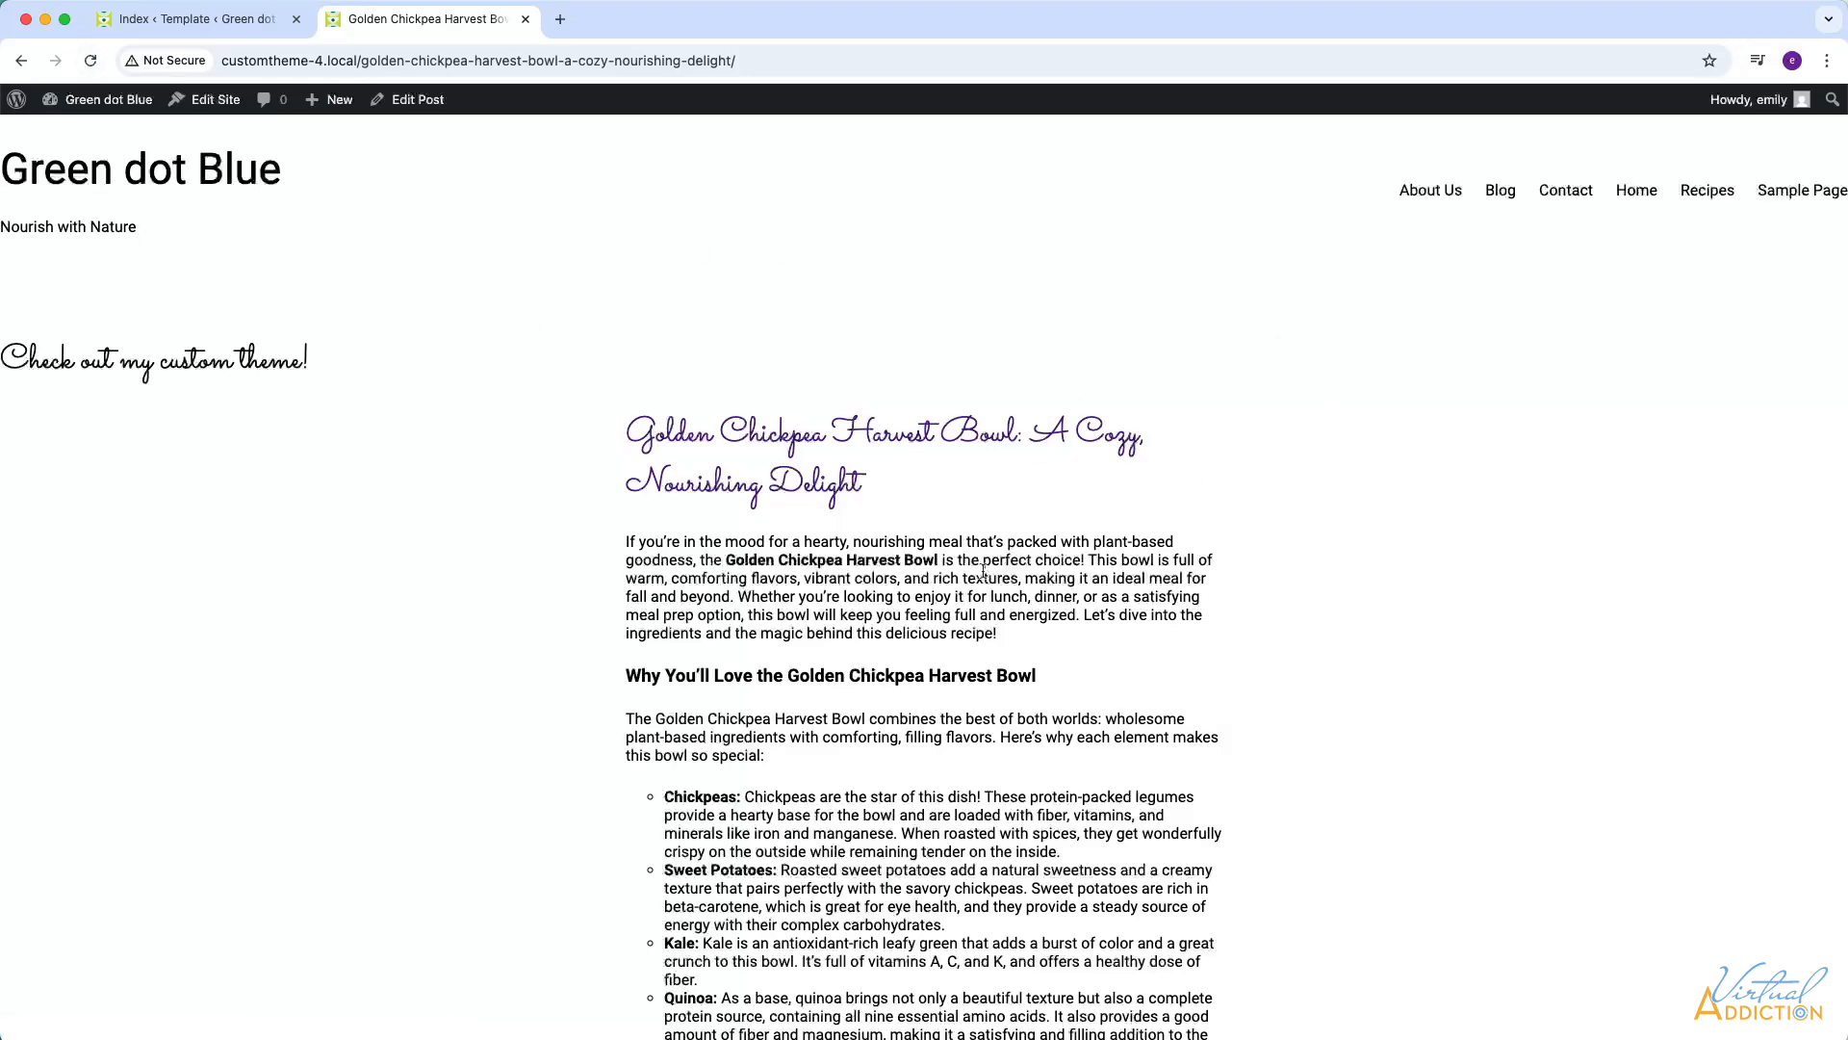
scroll(1131, 572, "down", 3)
scroll(1487, 202, "up", 3)
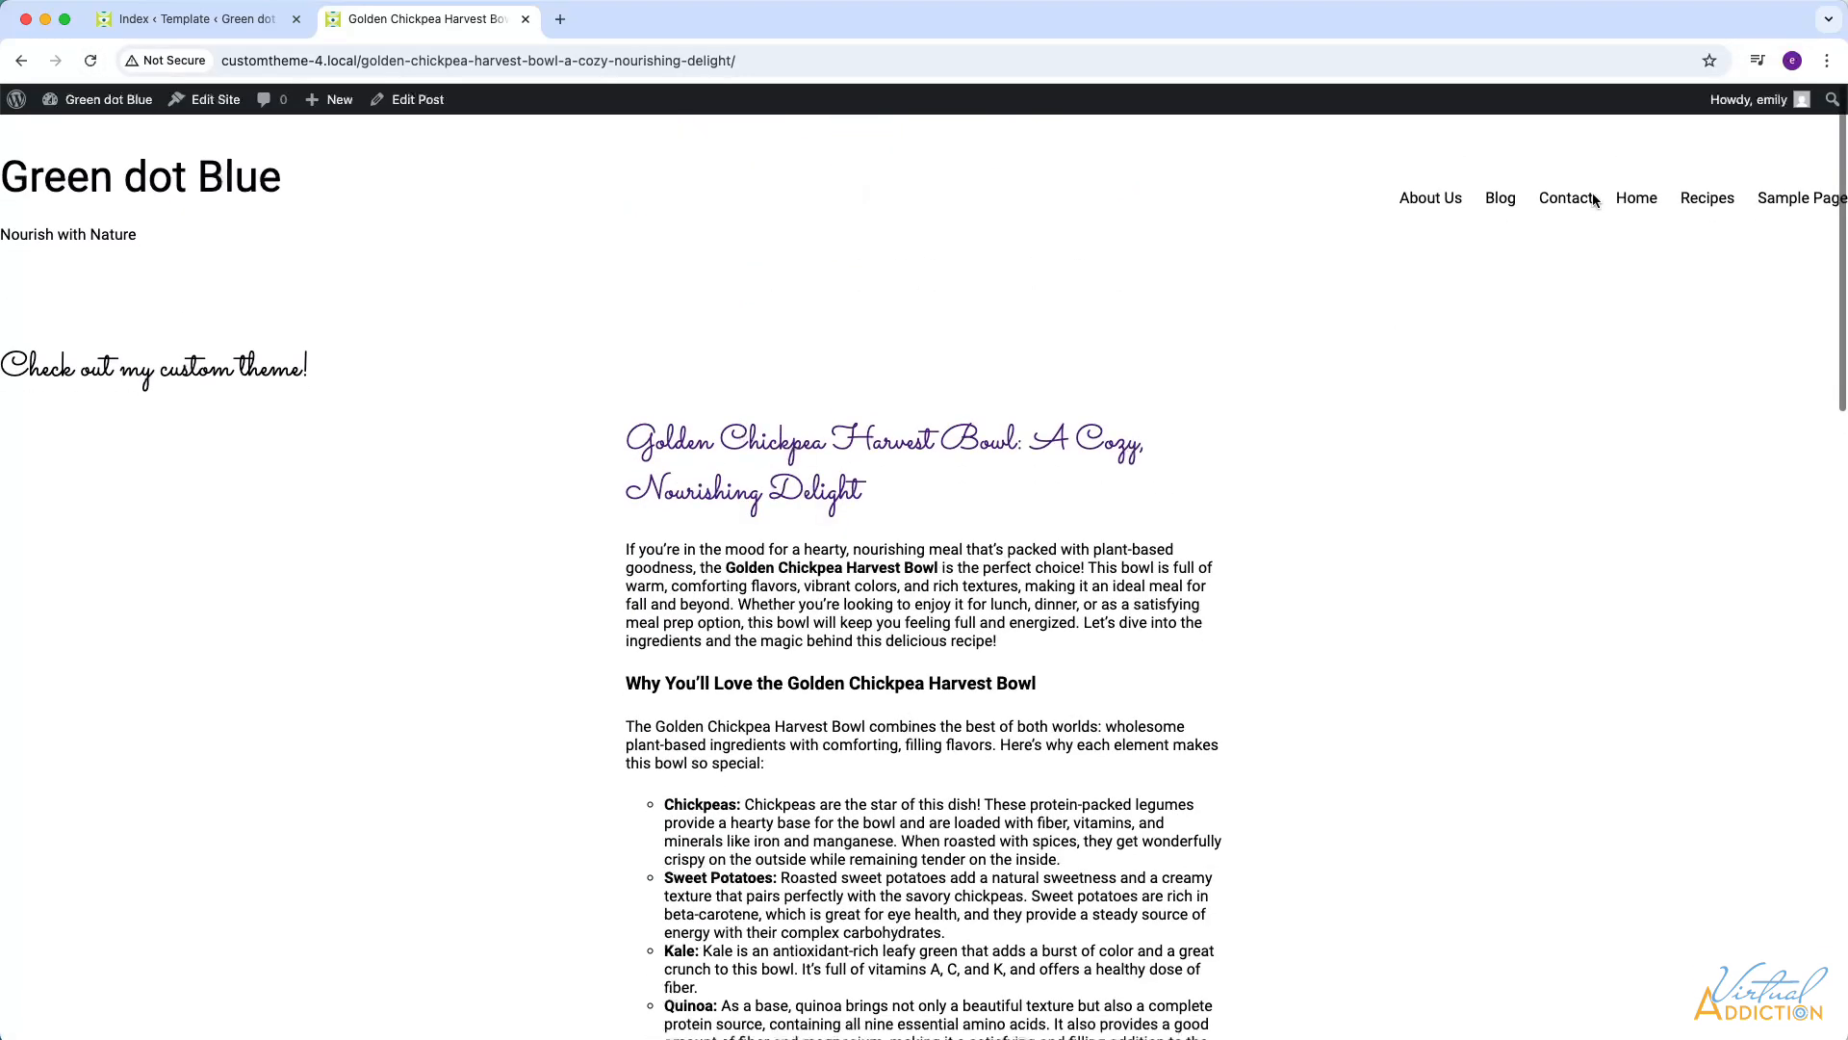
left_click(1493, 194)
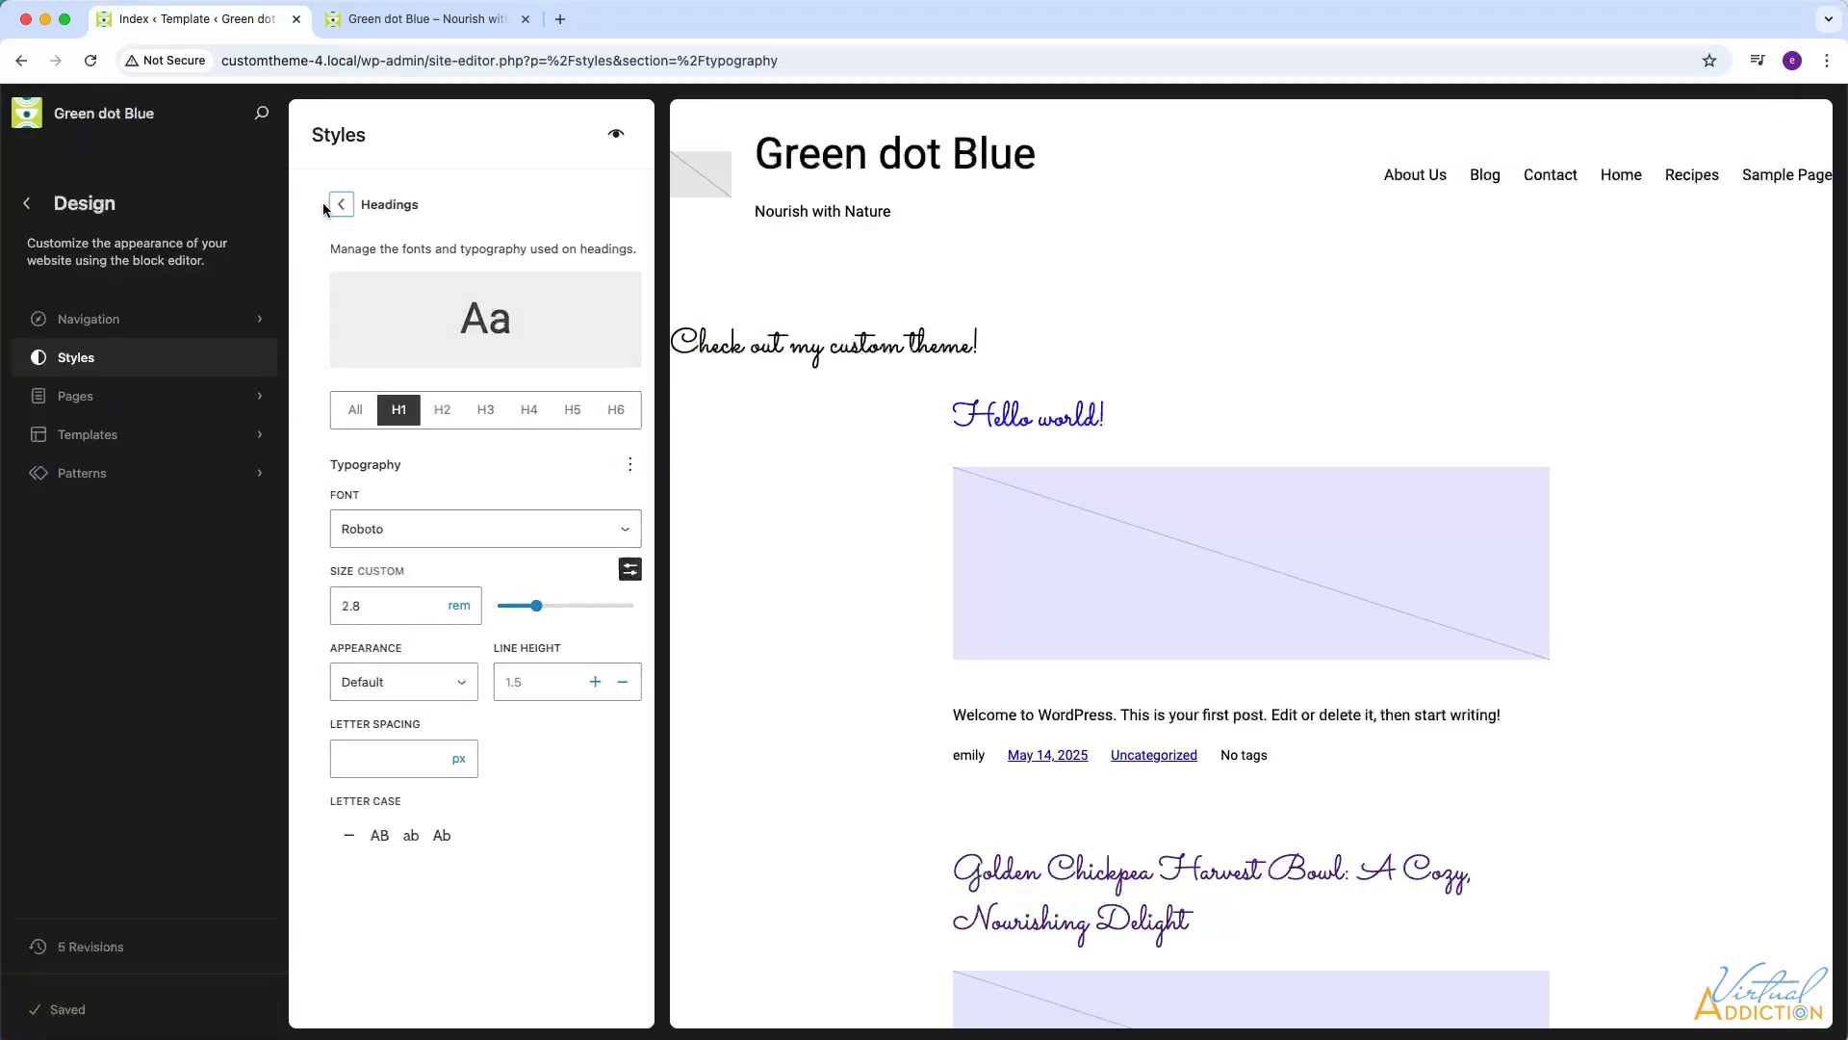
Leave the typography styles and show the details of the default colors in the site's color palette
left_click(340, 204)
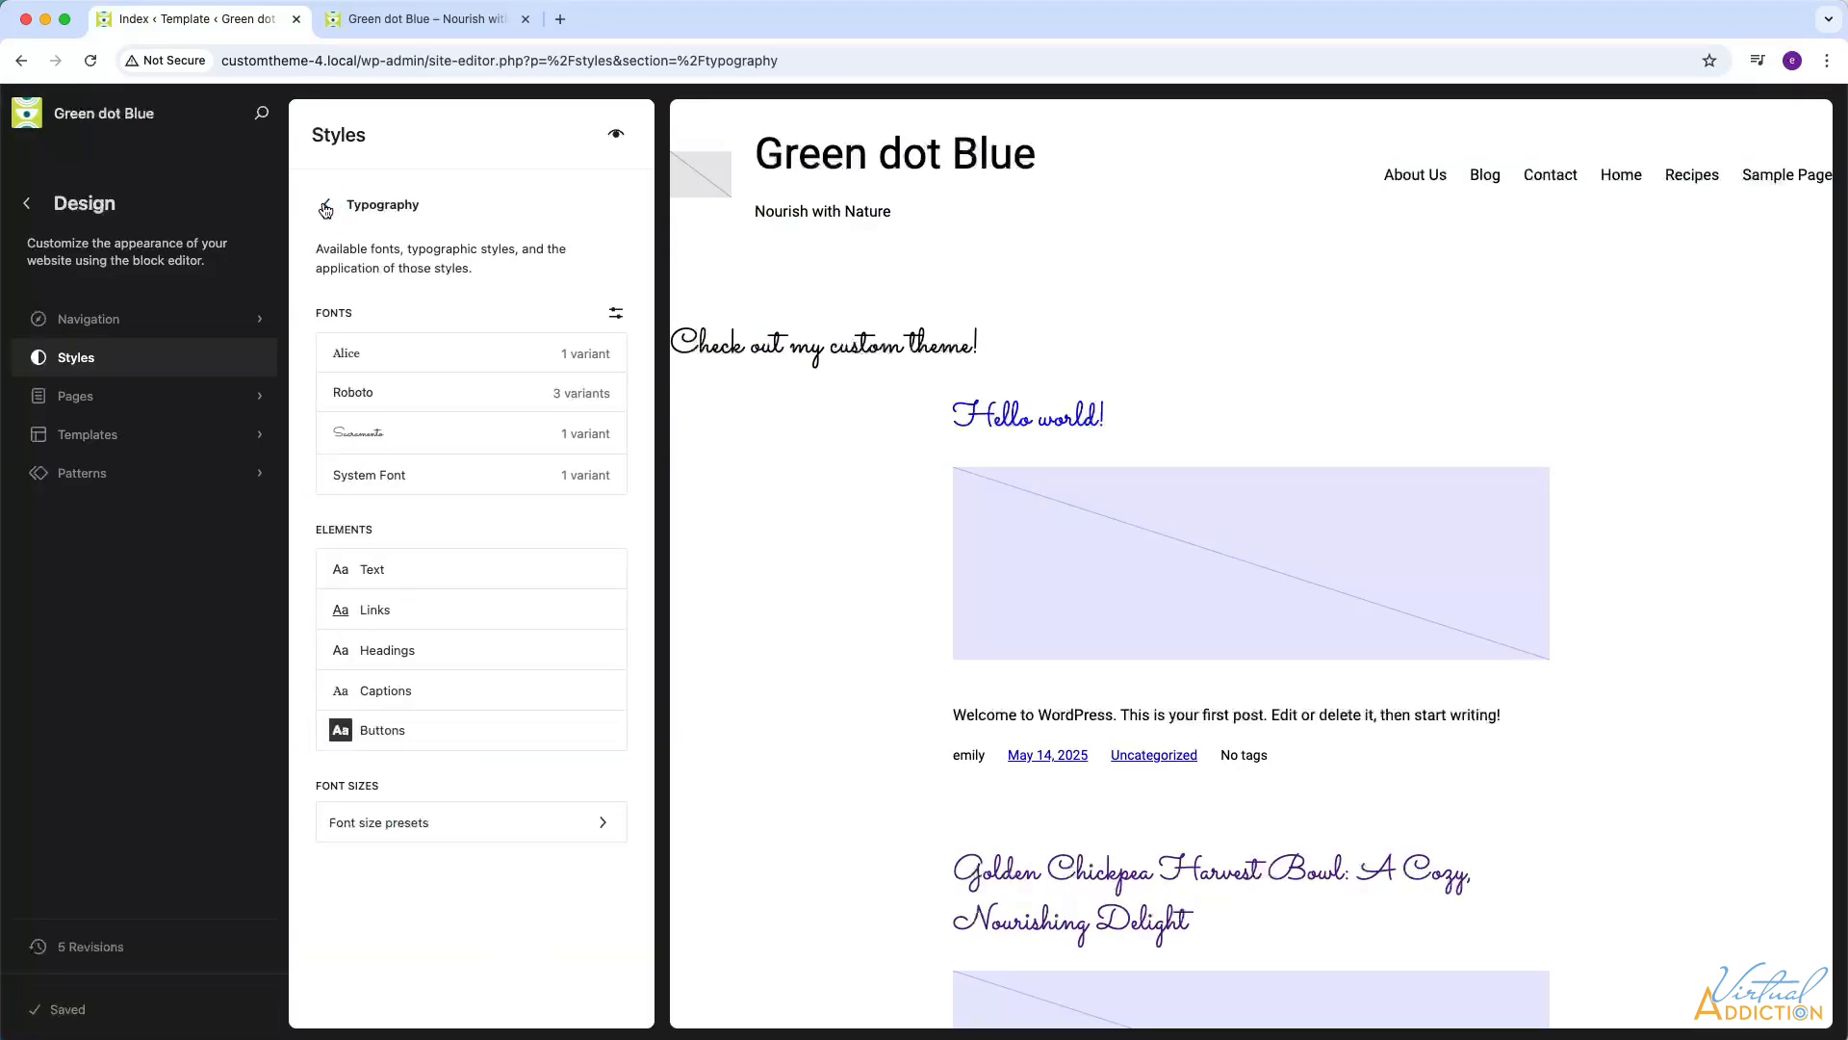
left_click(326, 204)
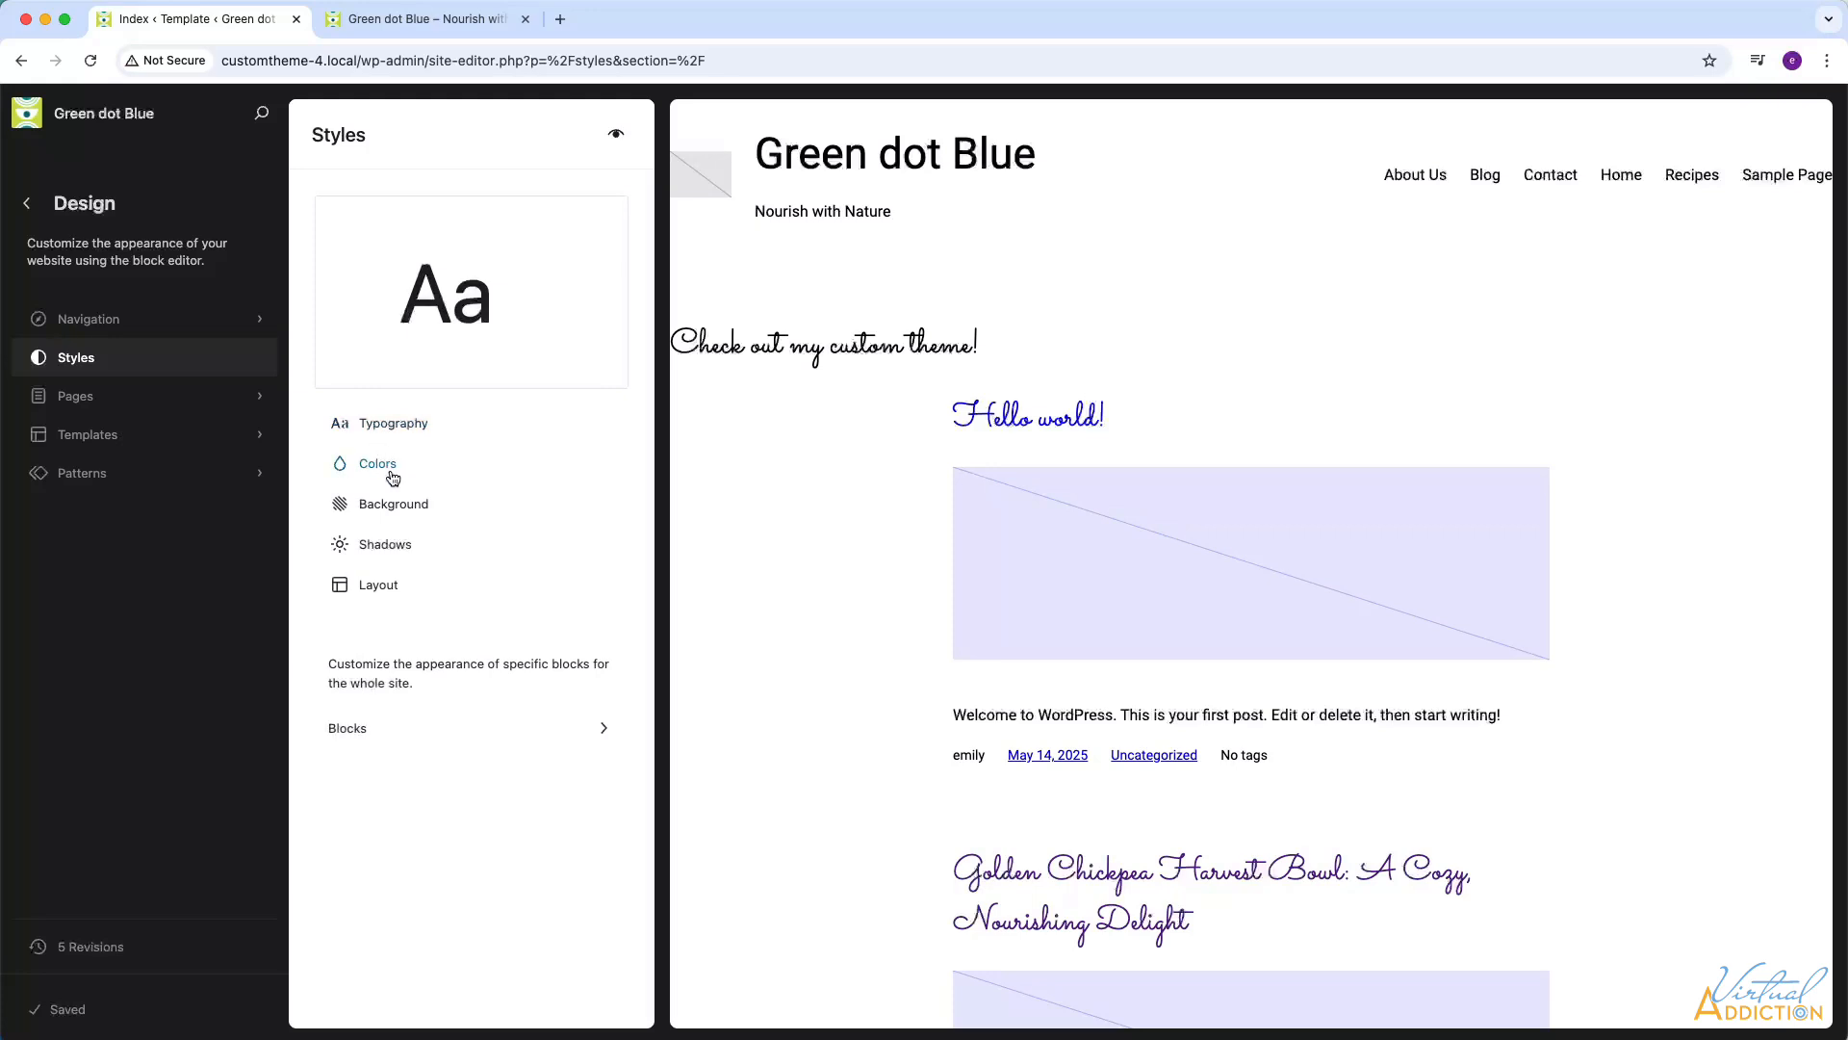
left_click(381, 466)
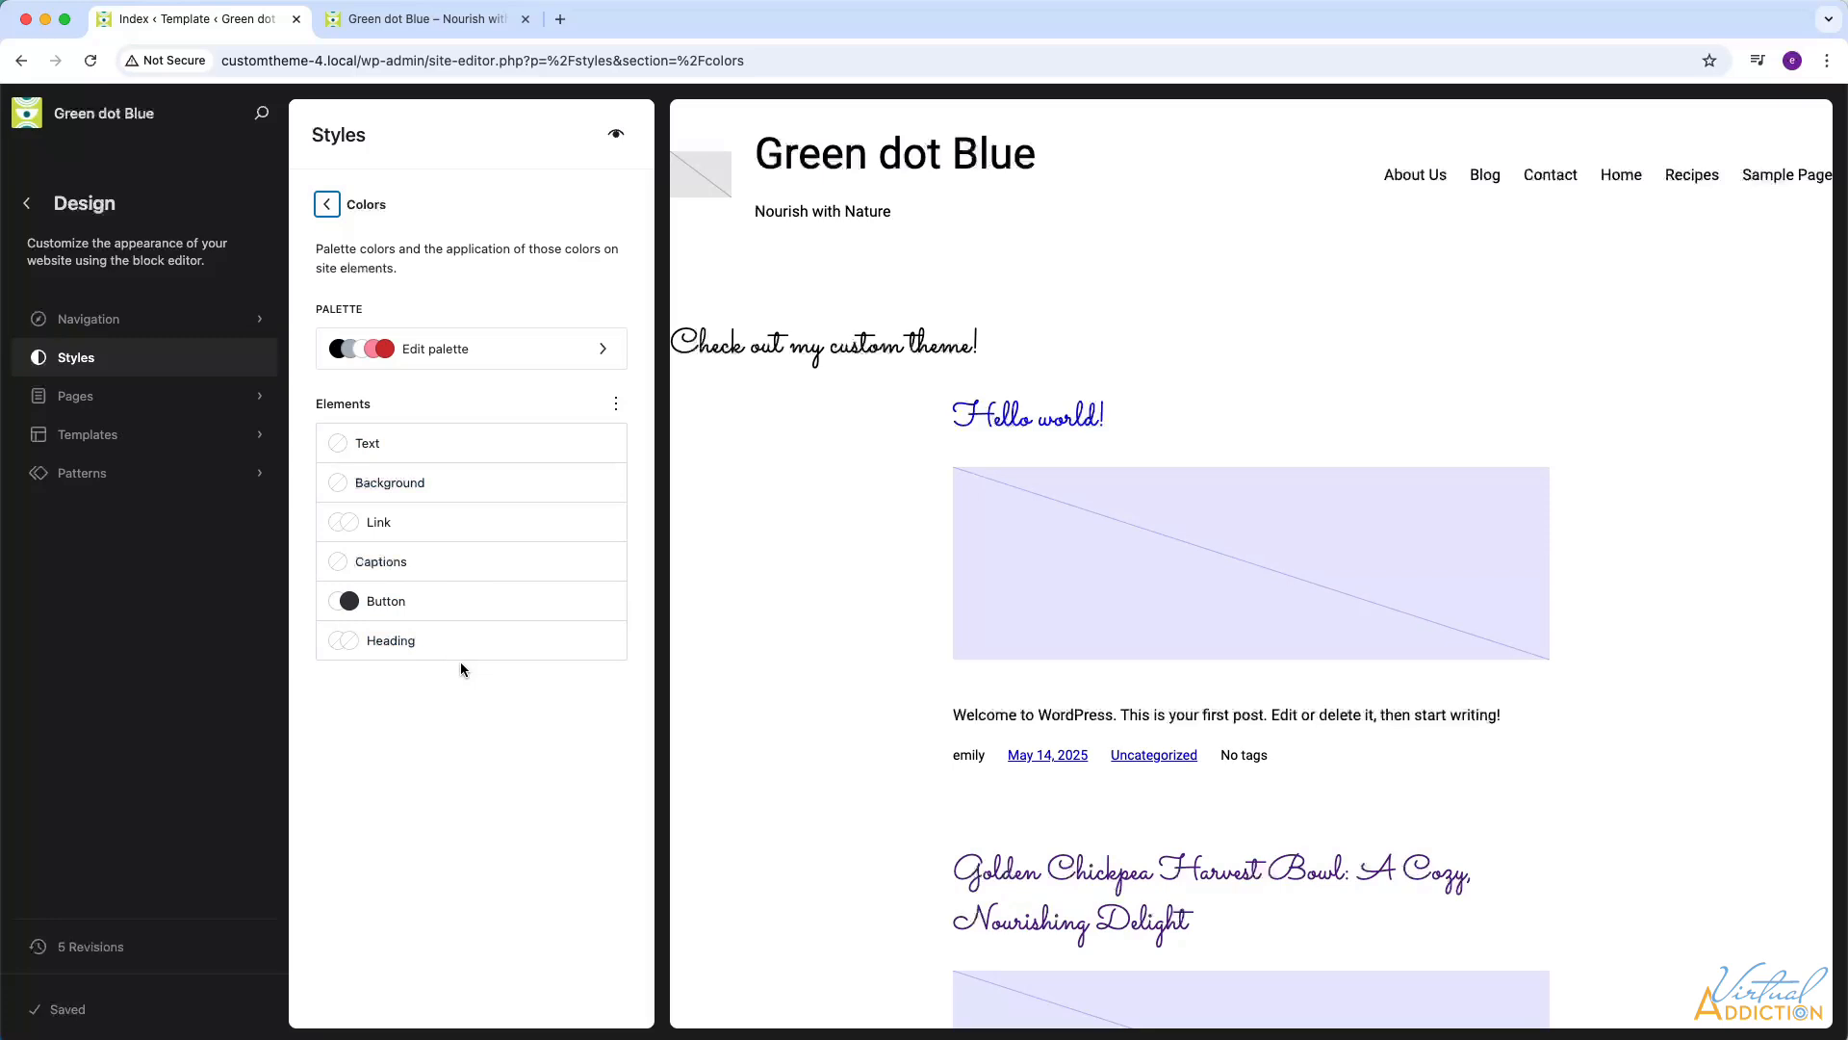
left_click(444, 349)
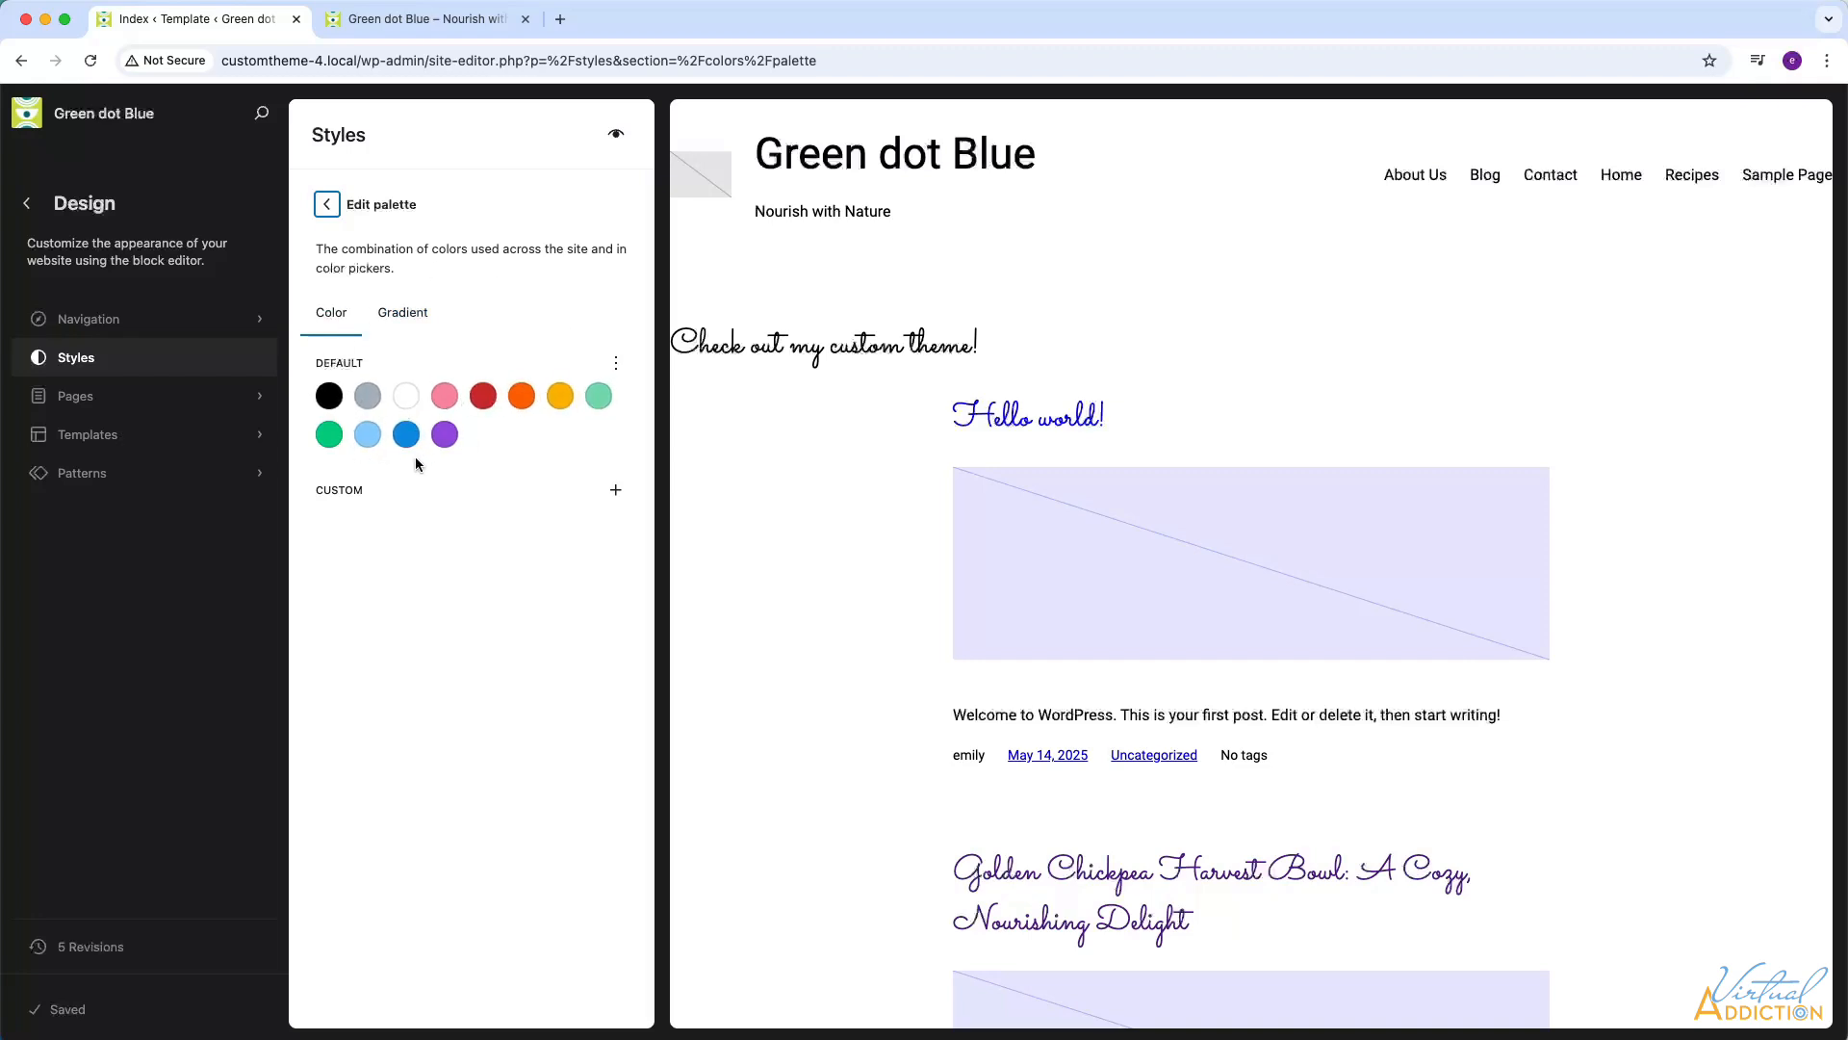
left_click(618, 369)
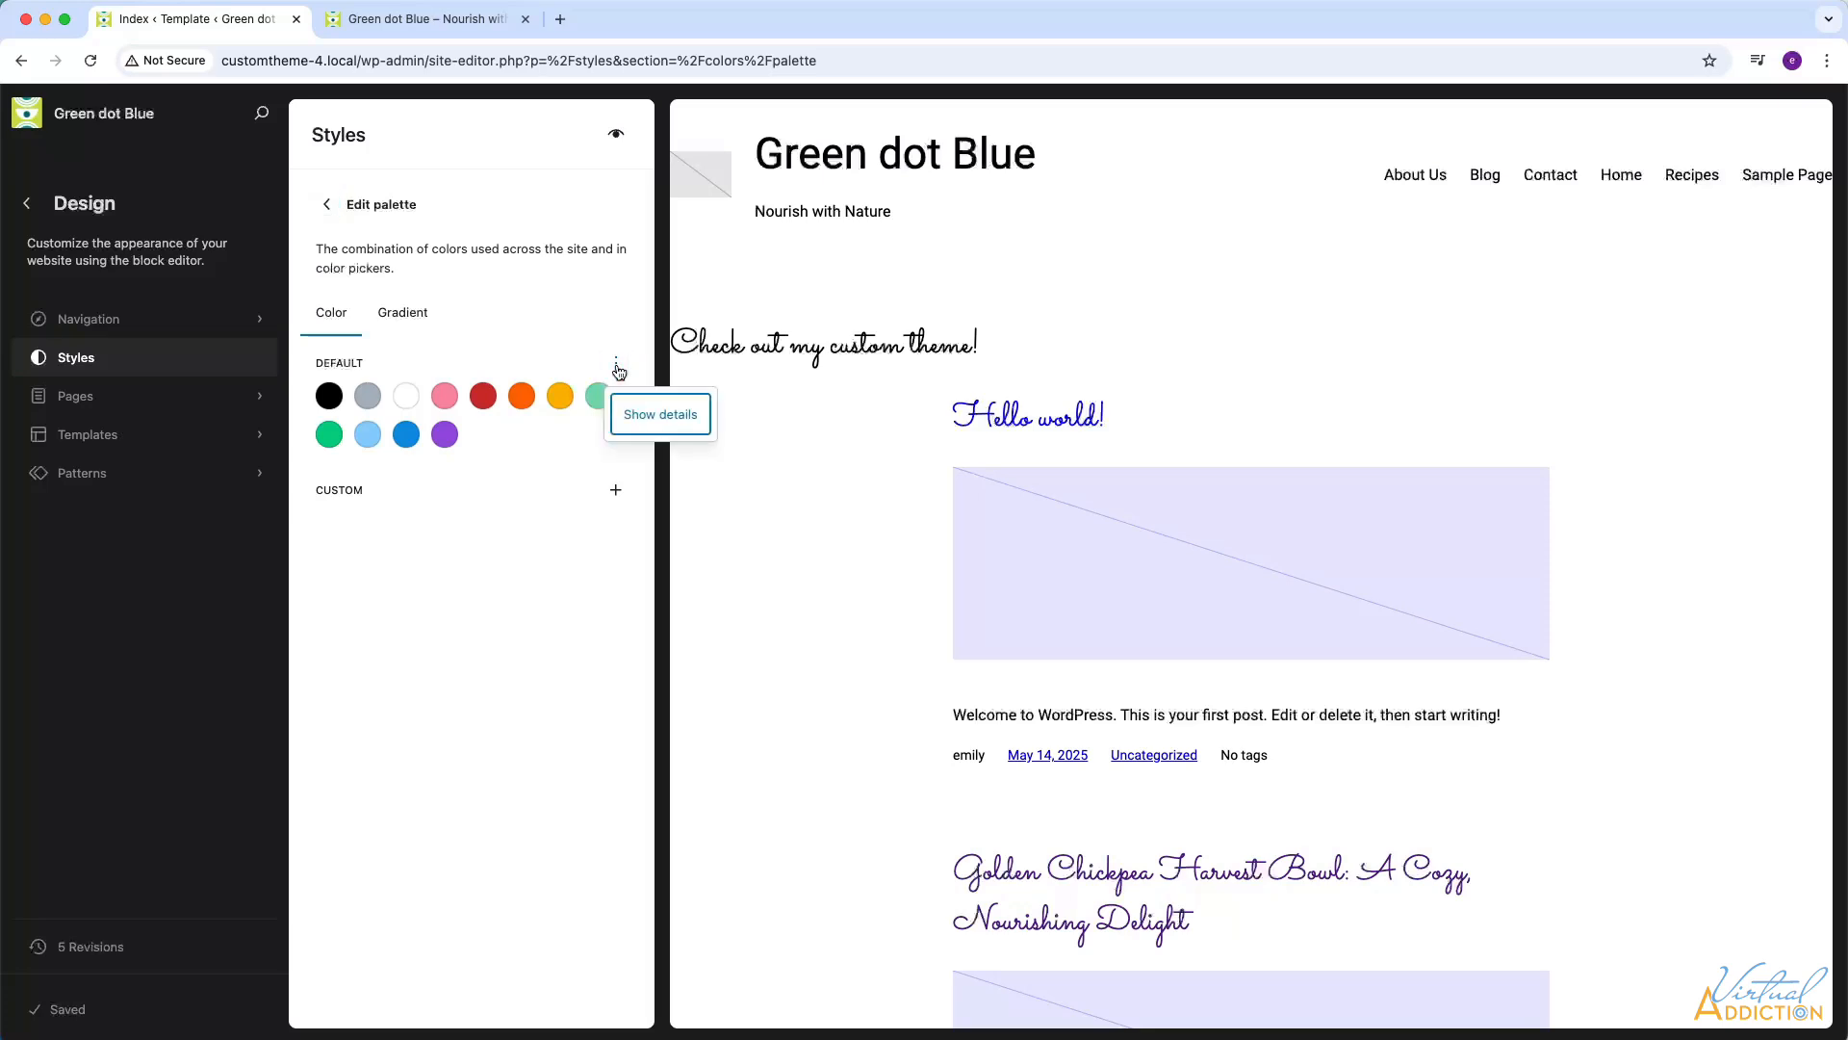
left_click(655, 412)
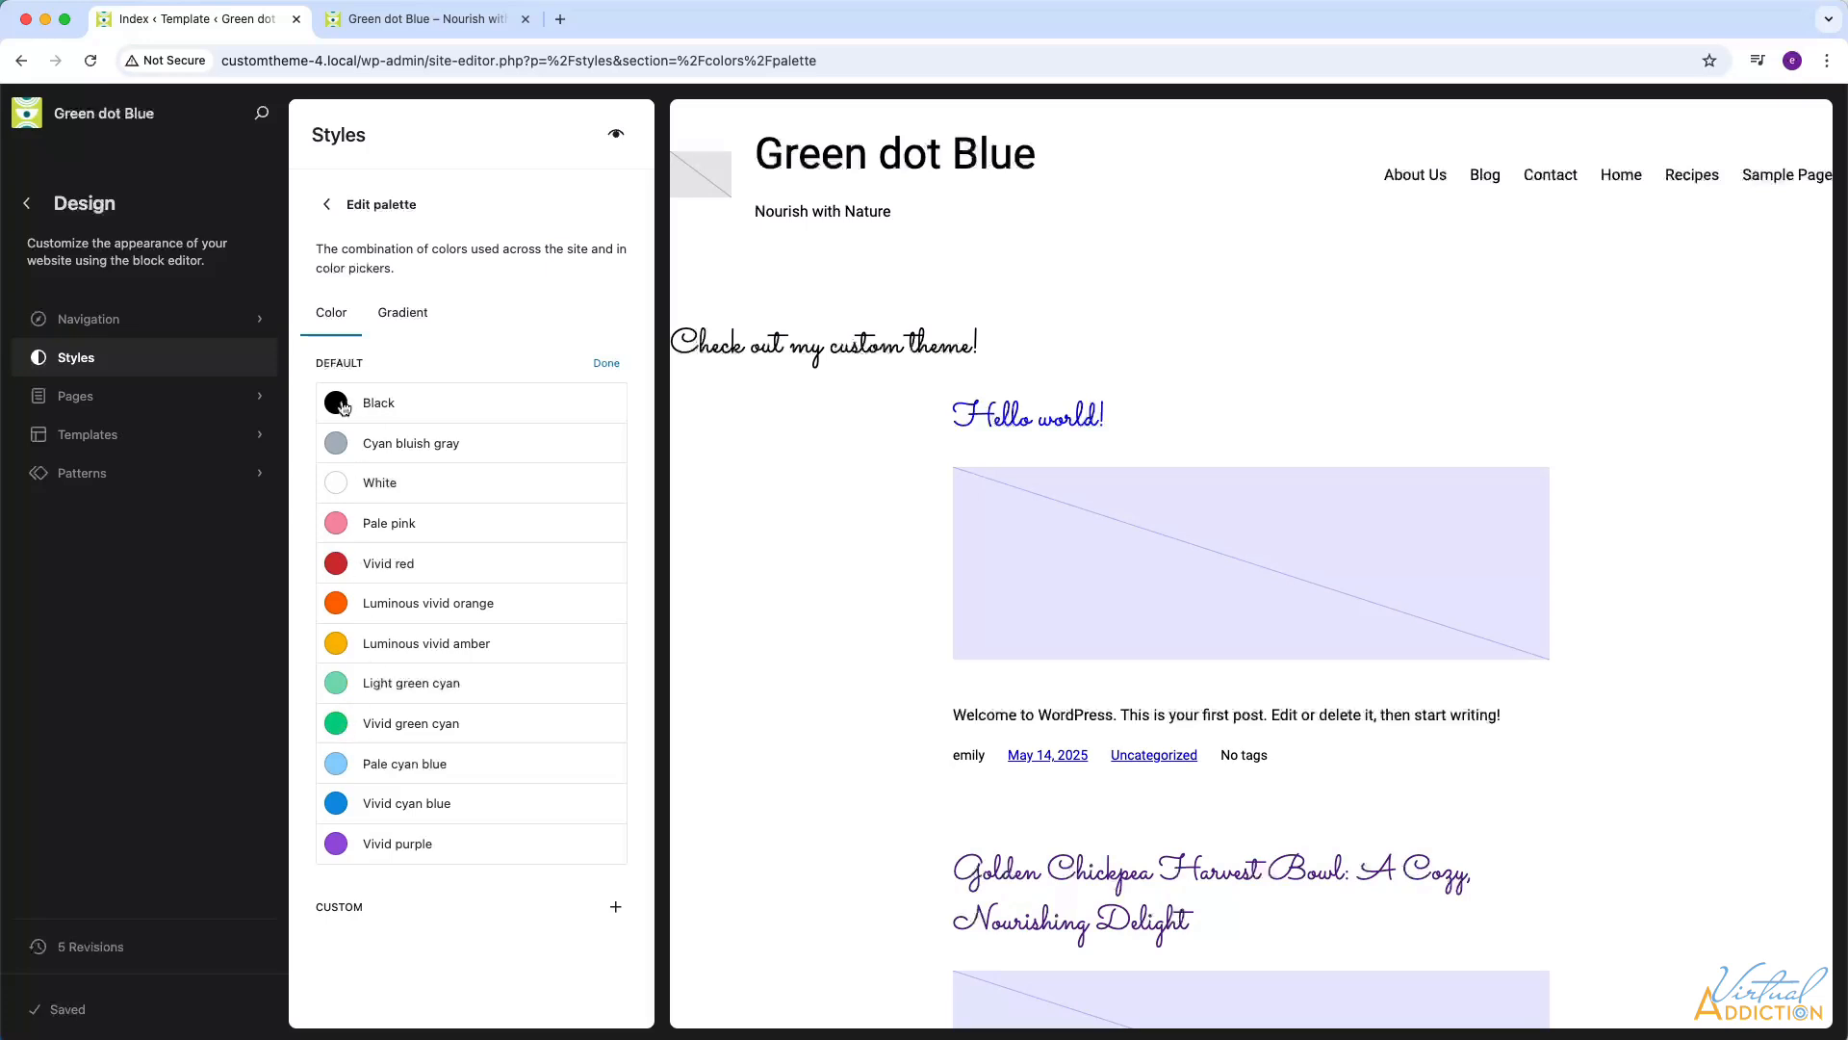
Change the Cyan bluish gray color in the default palette to the green 3A9134
left_click(337, 446)
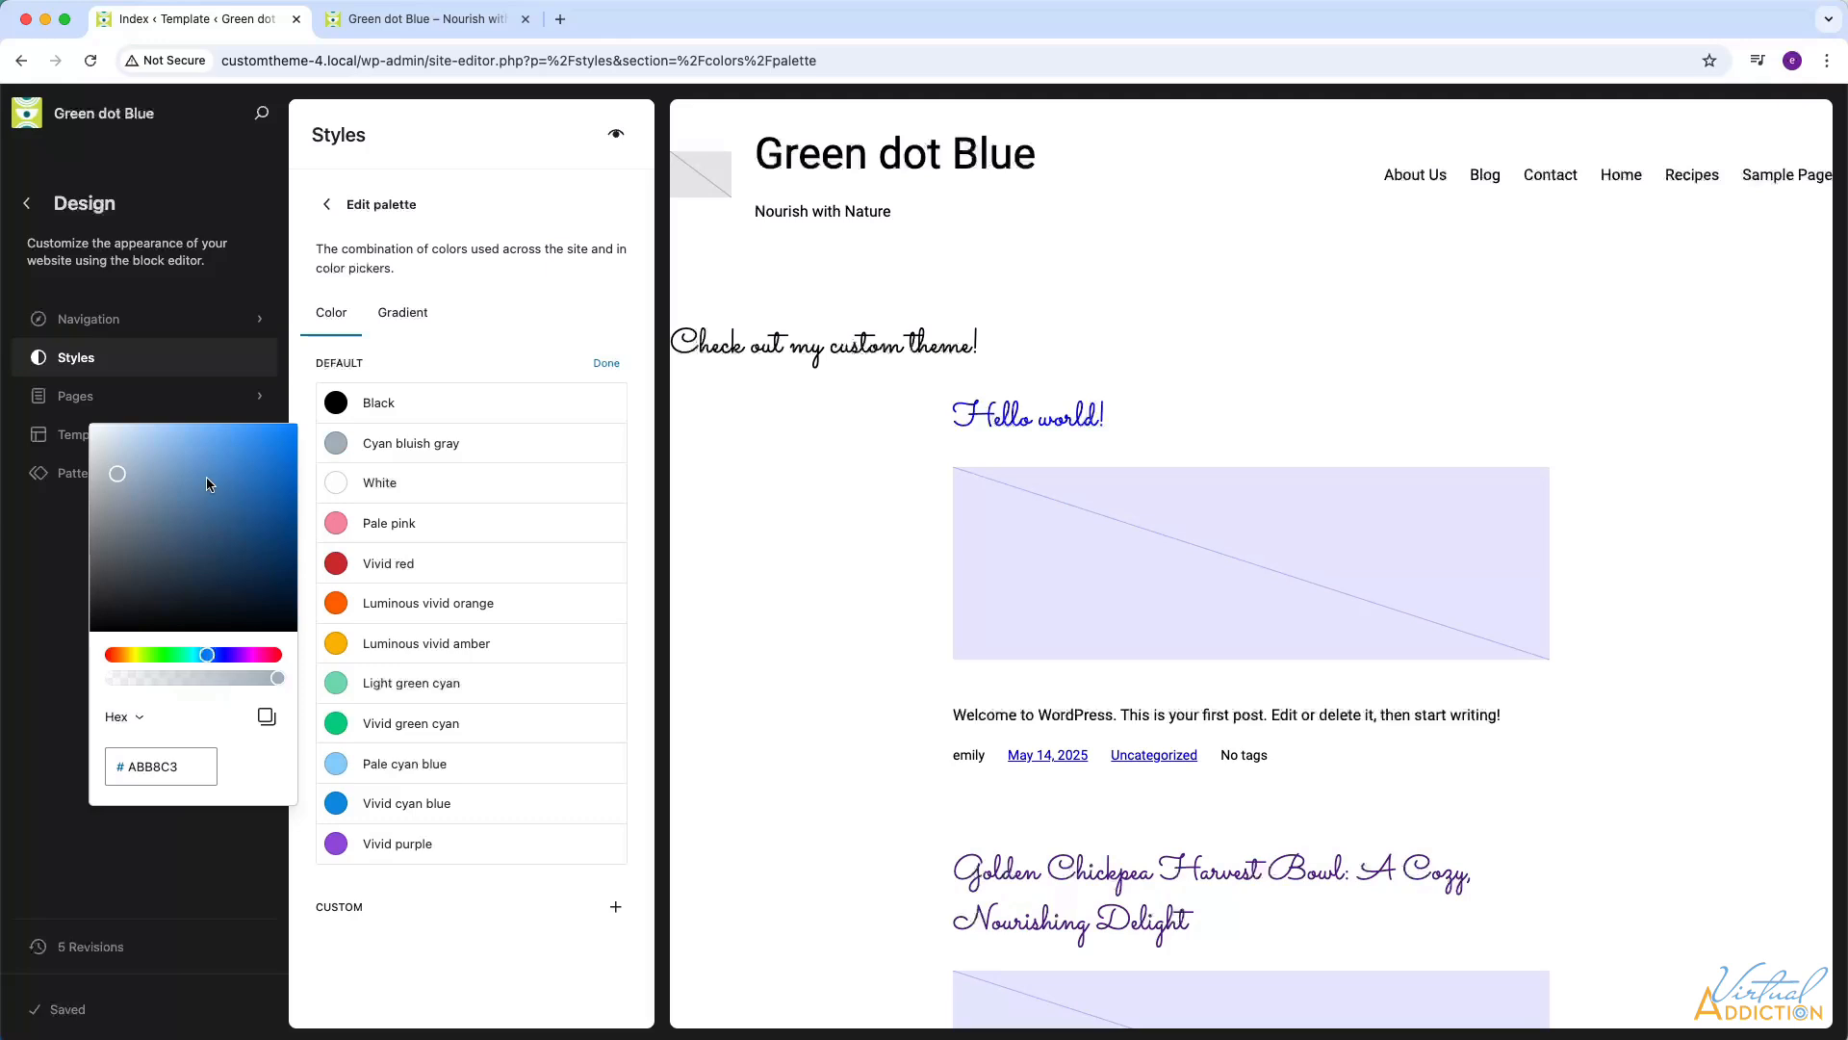
left_click_drag(172, 478, 221, 515)
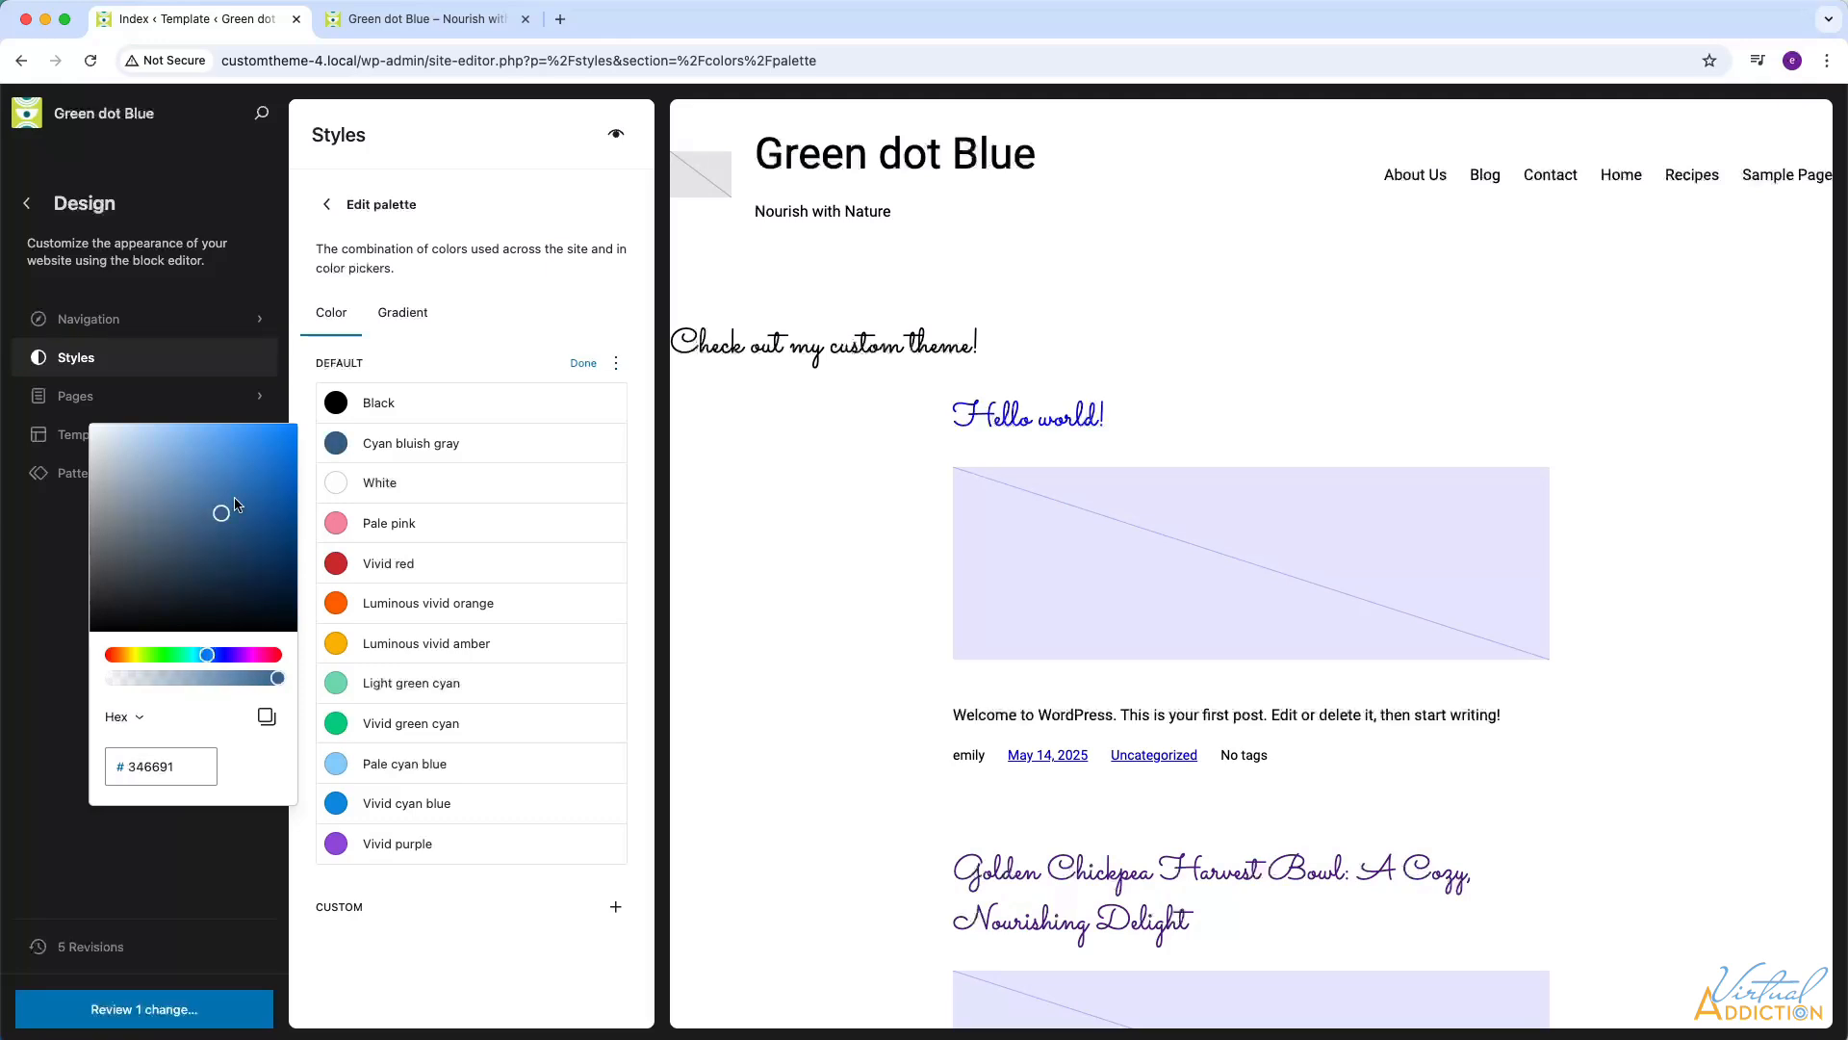
left_click(385, 434)
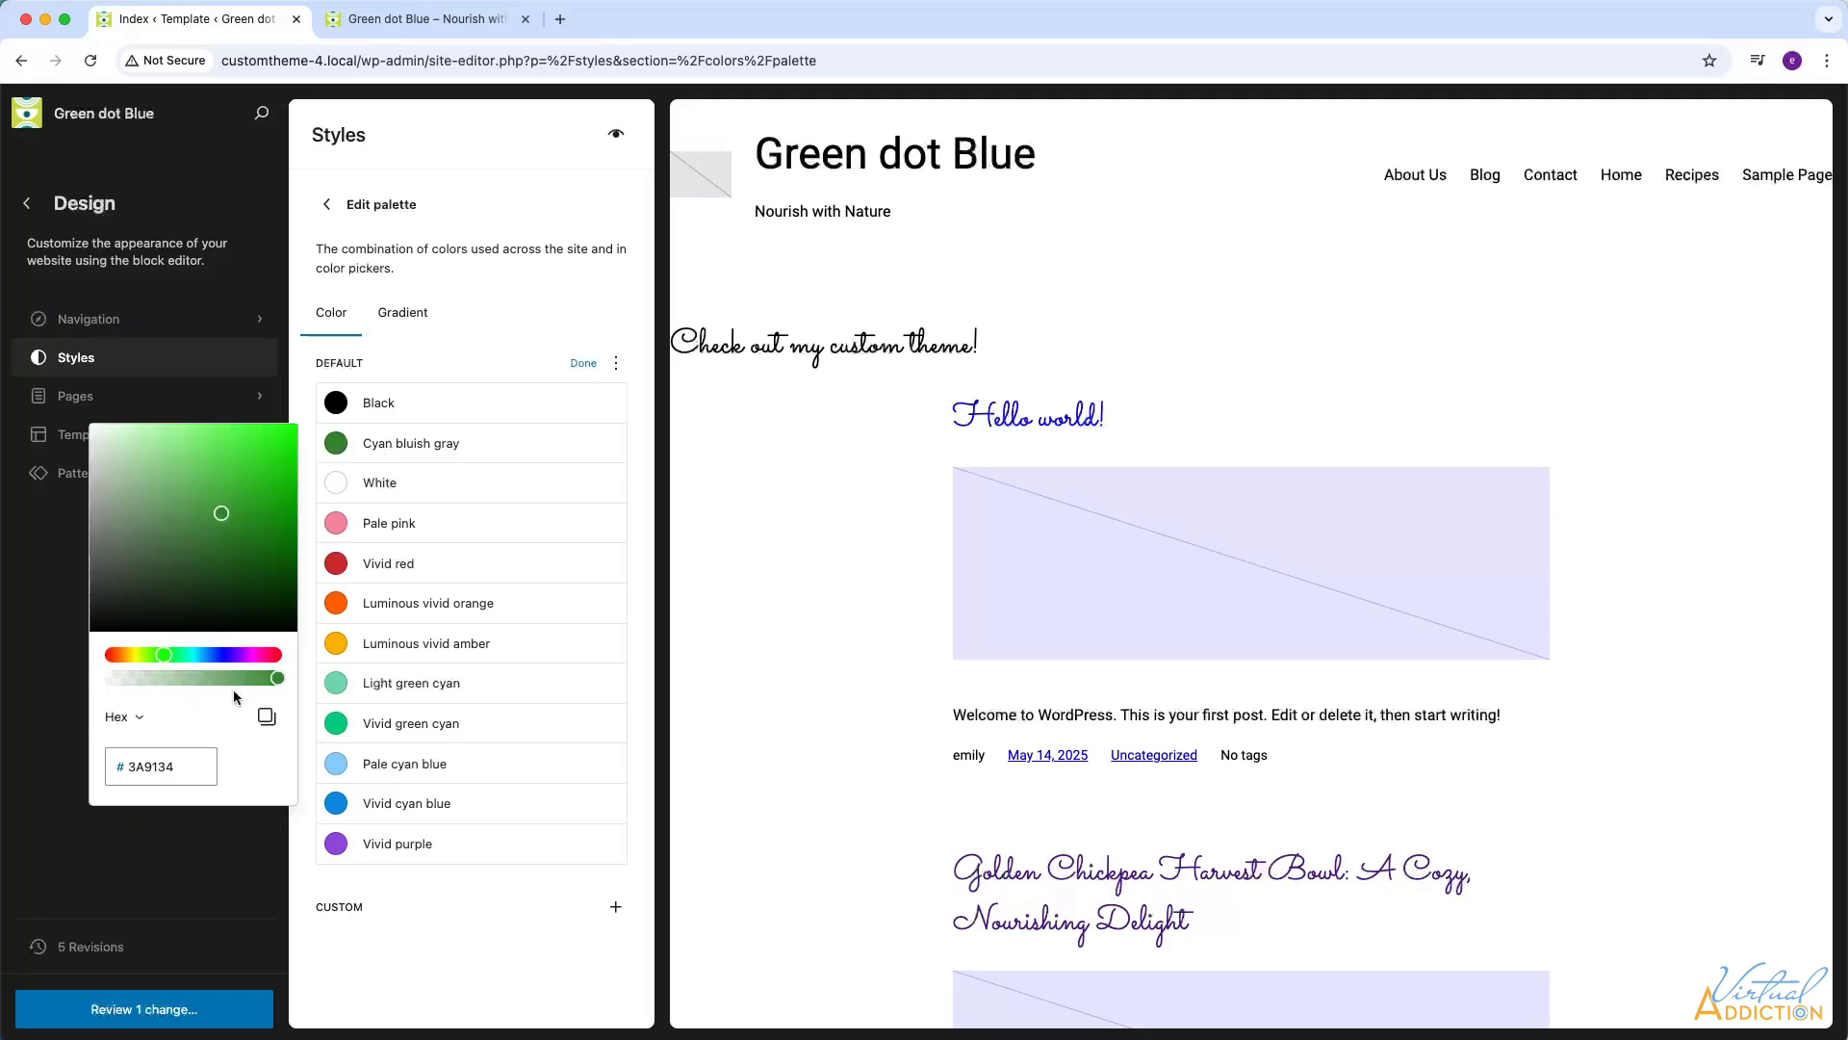
left_click(406, 441)
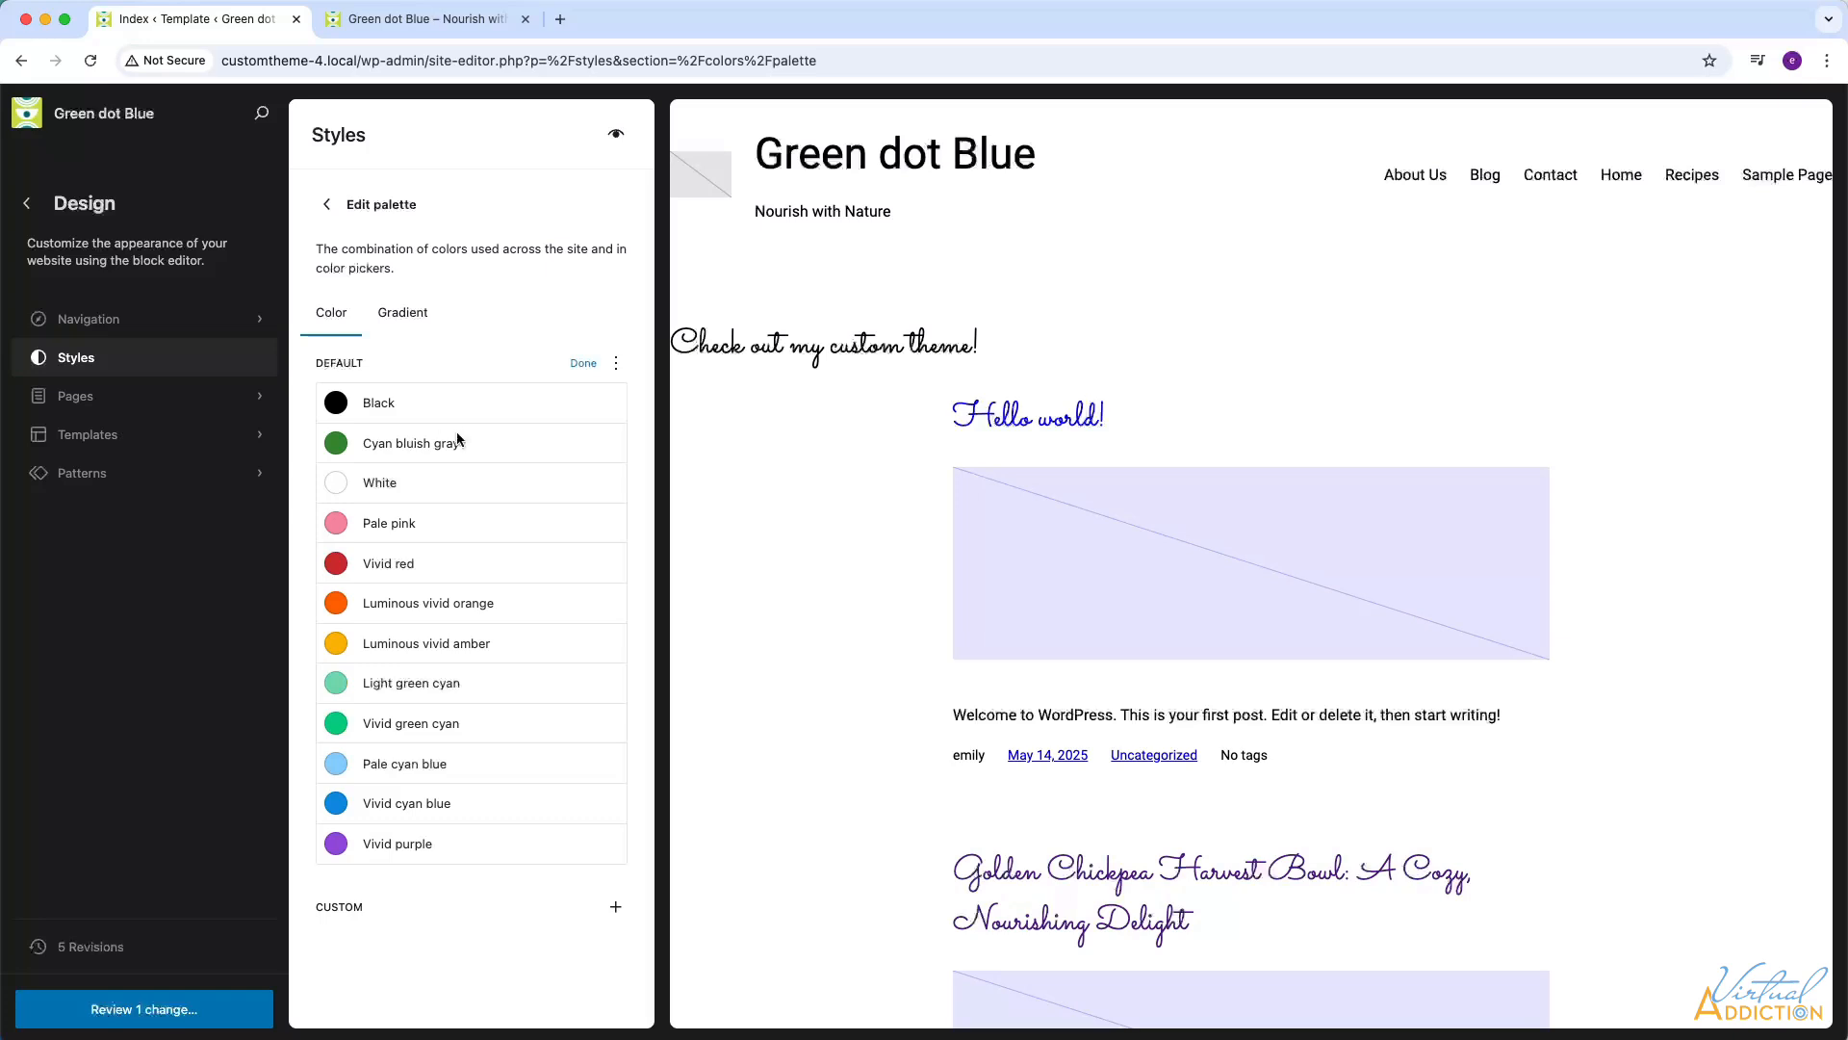
Reset the default palette's colors to their originals and finish editing that group
left_click(617, 363)
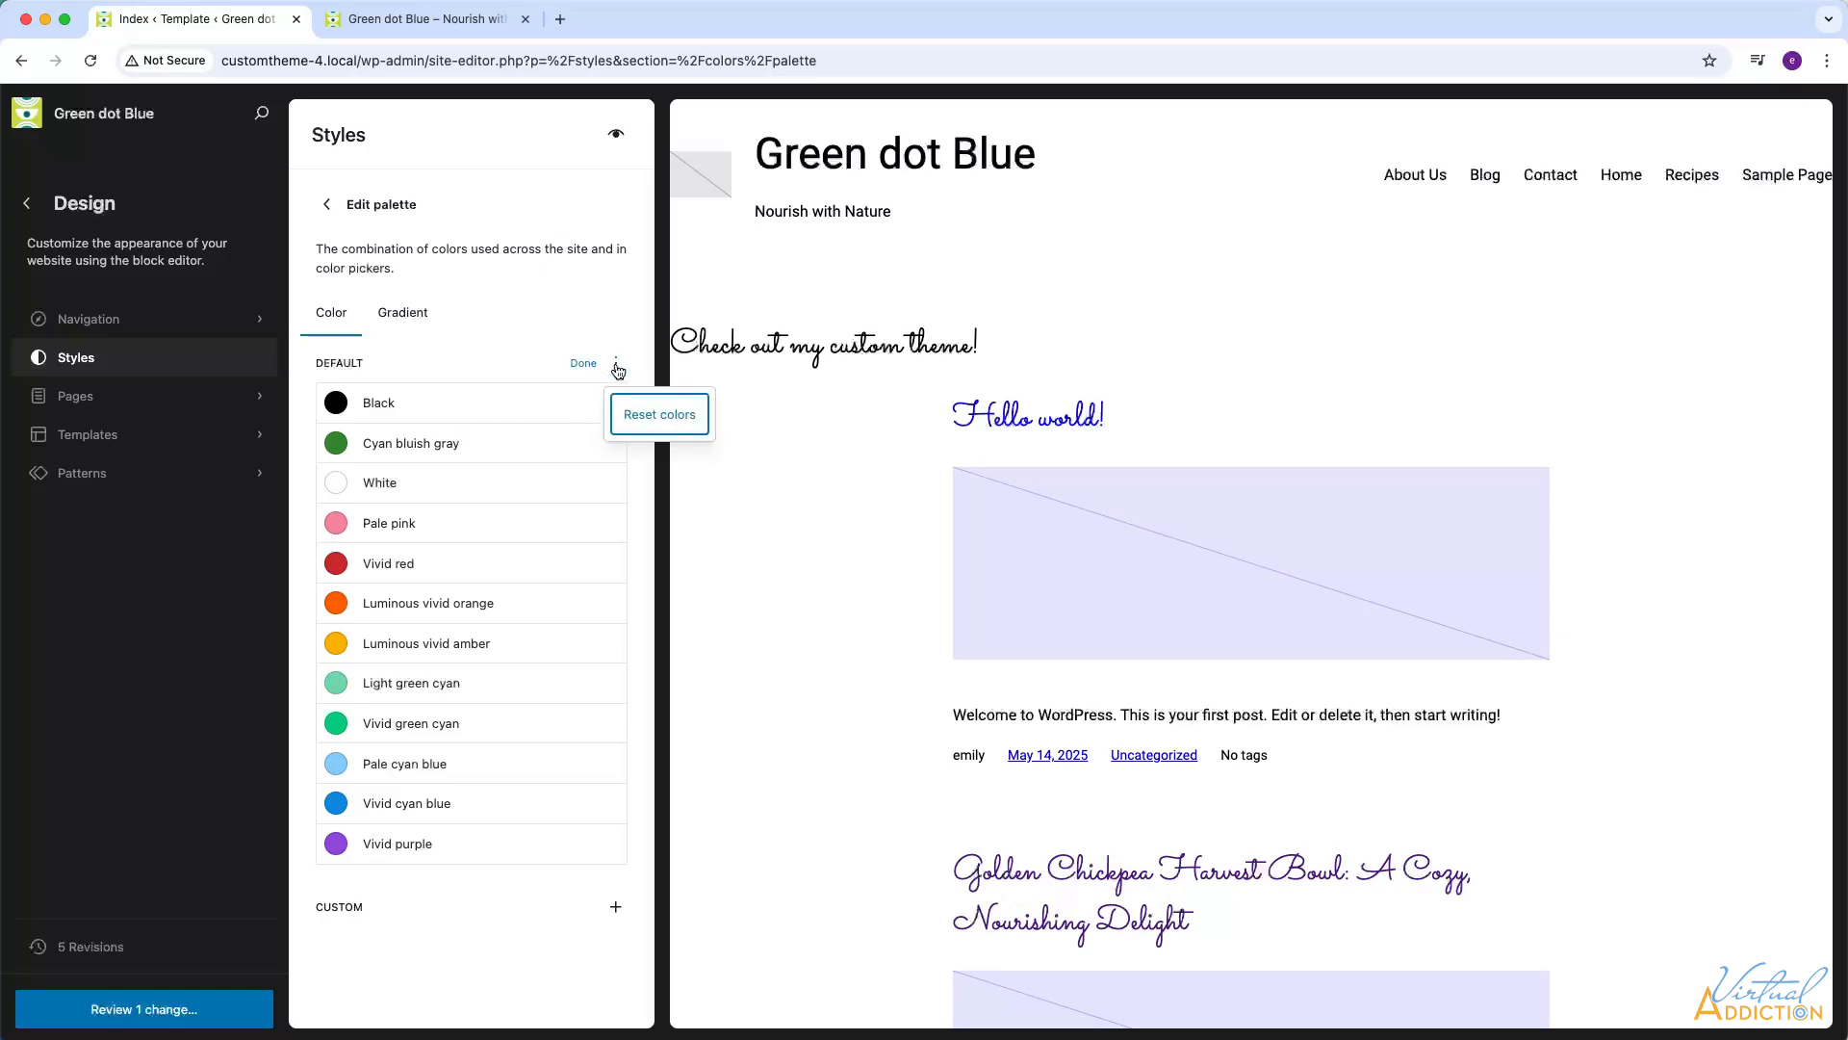
left_click(643, 414)
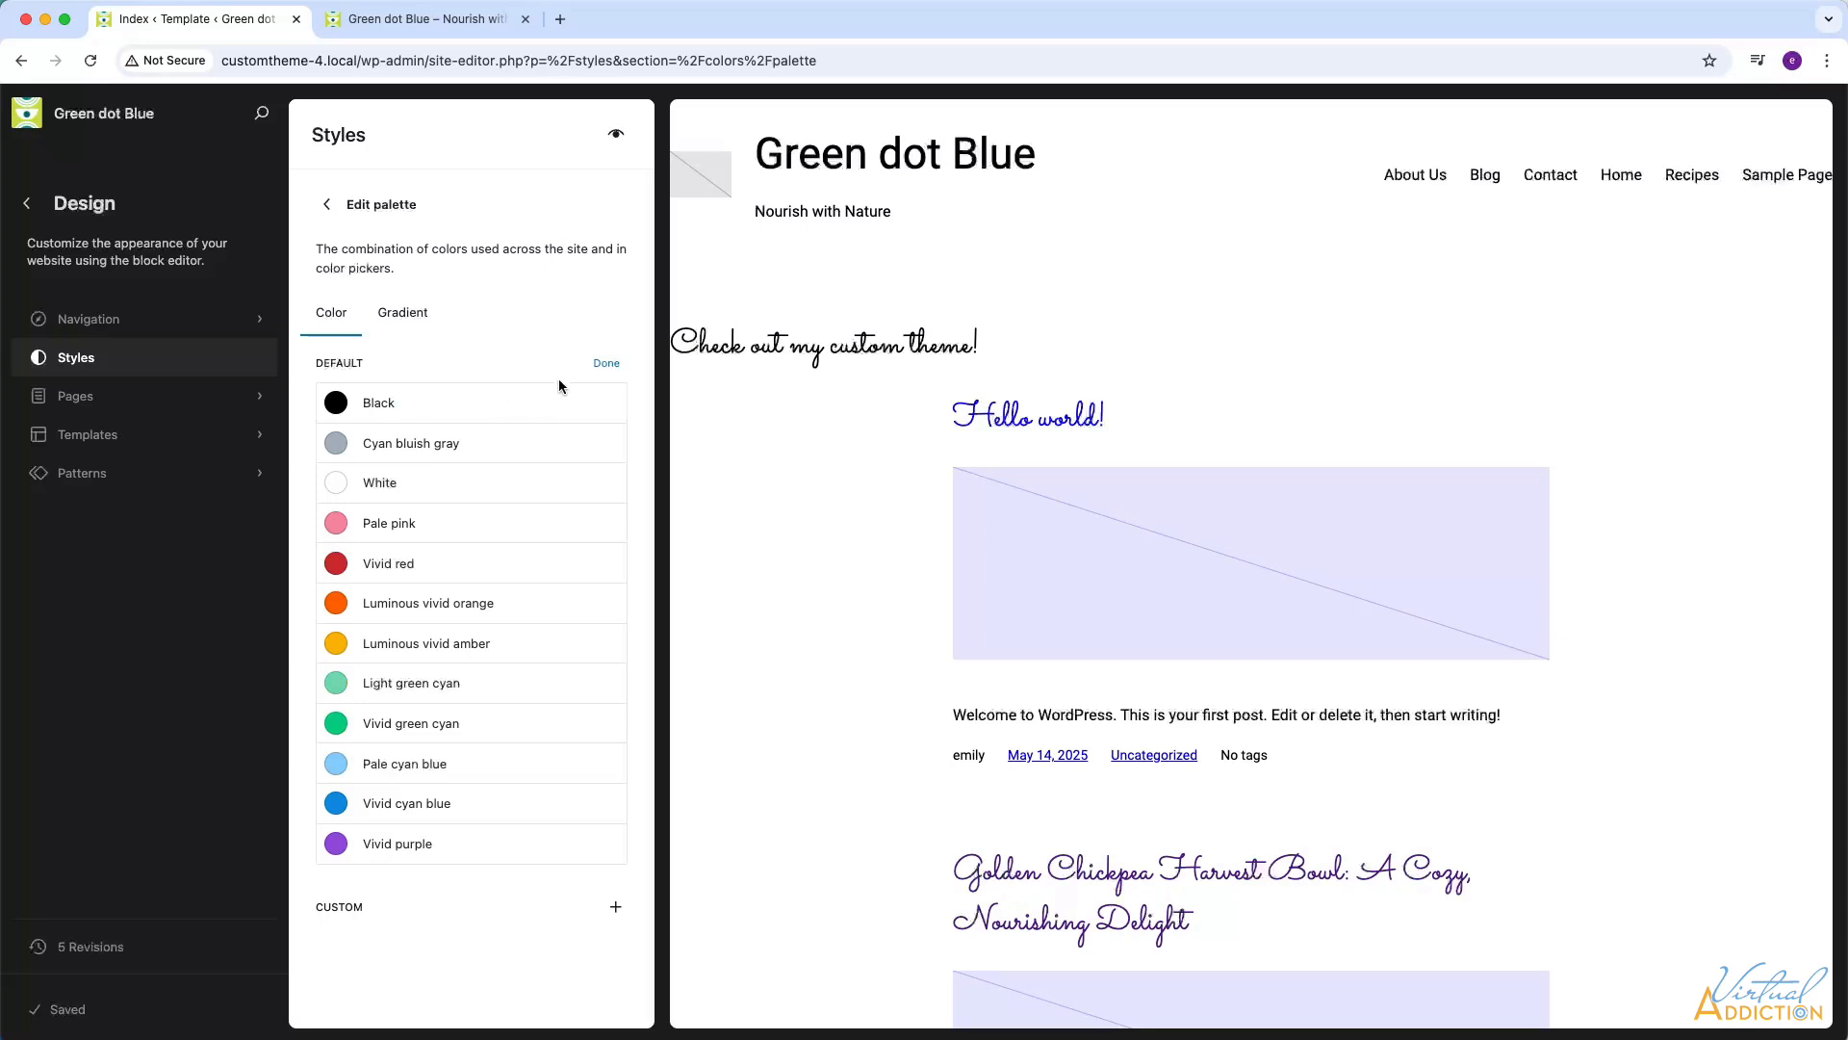
left_click(606, 363)
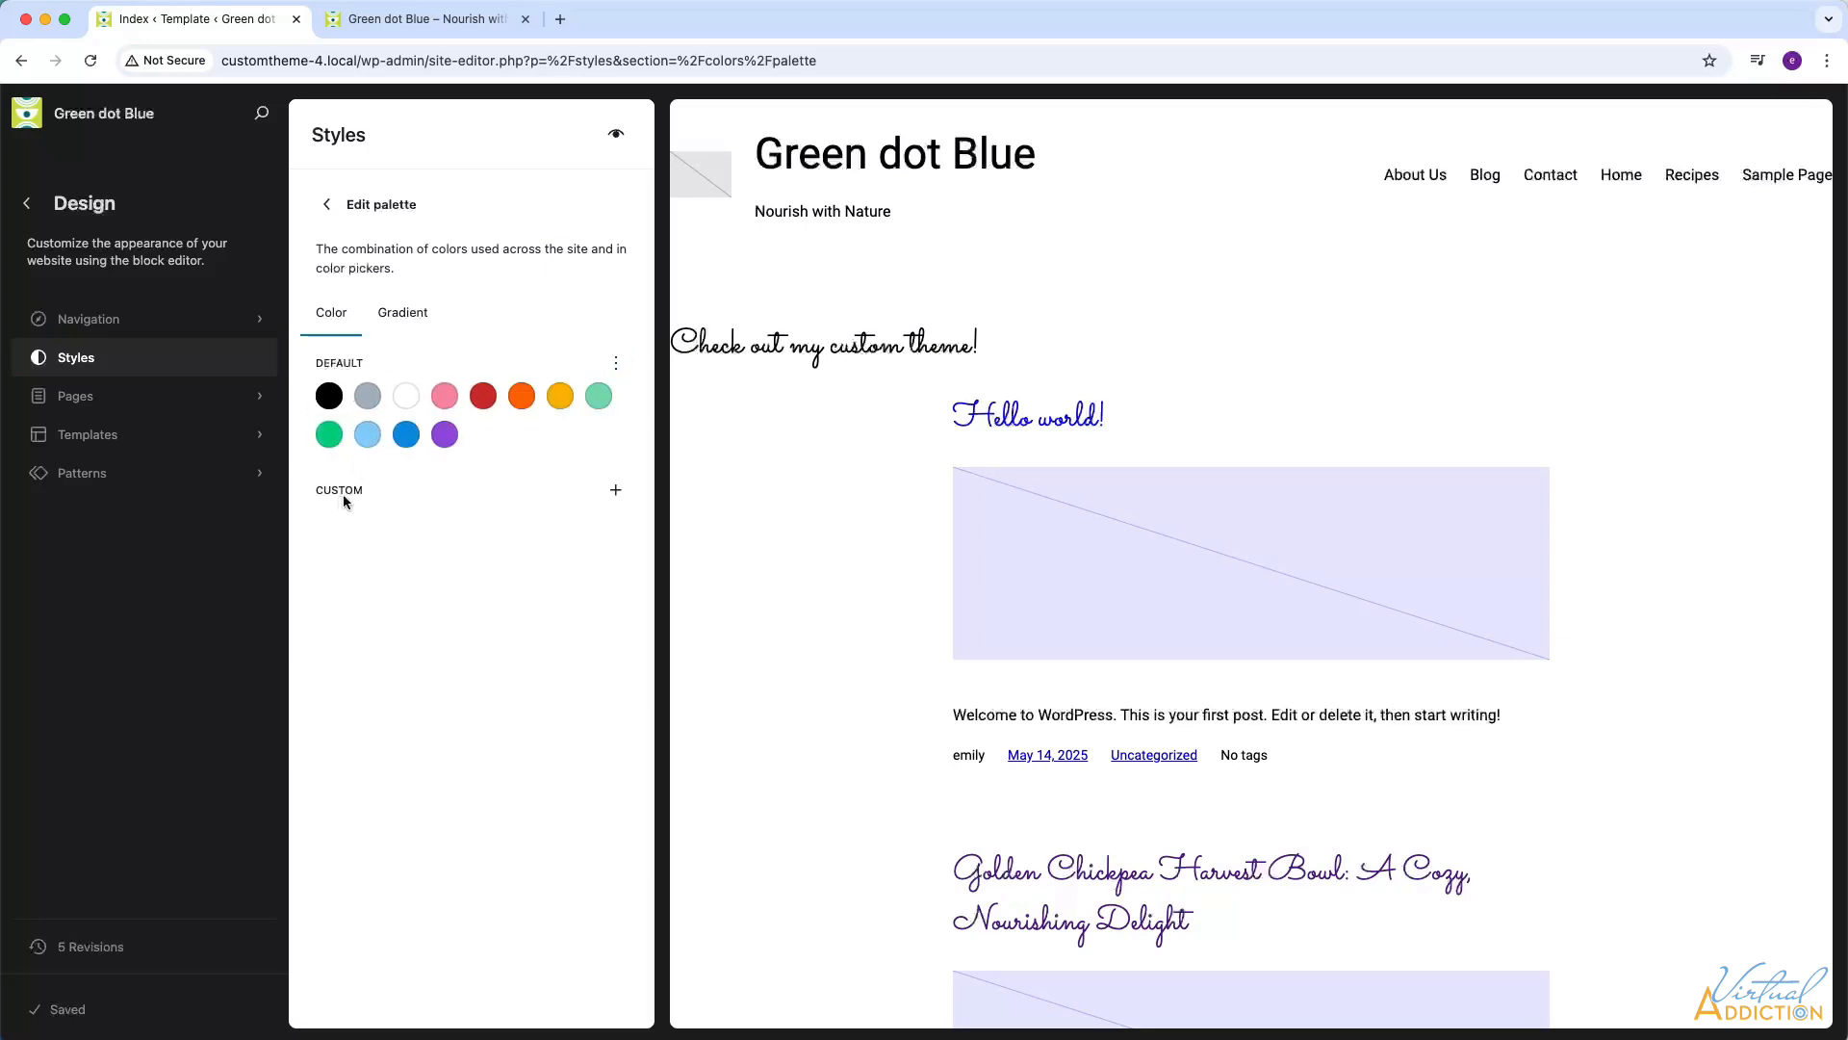
Add a custom palette color with the hex value 333333 and name it Almost black
left_click(616, 492)
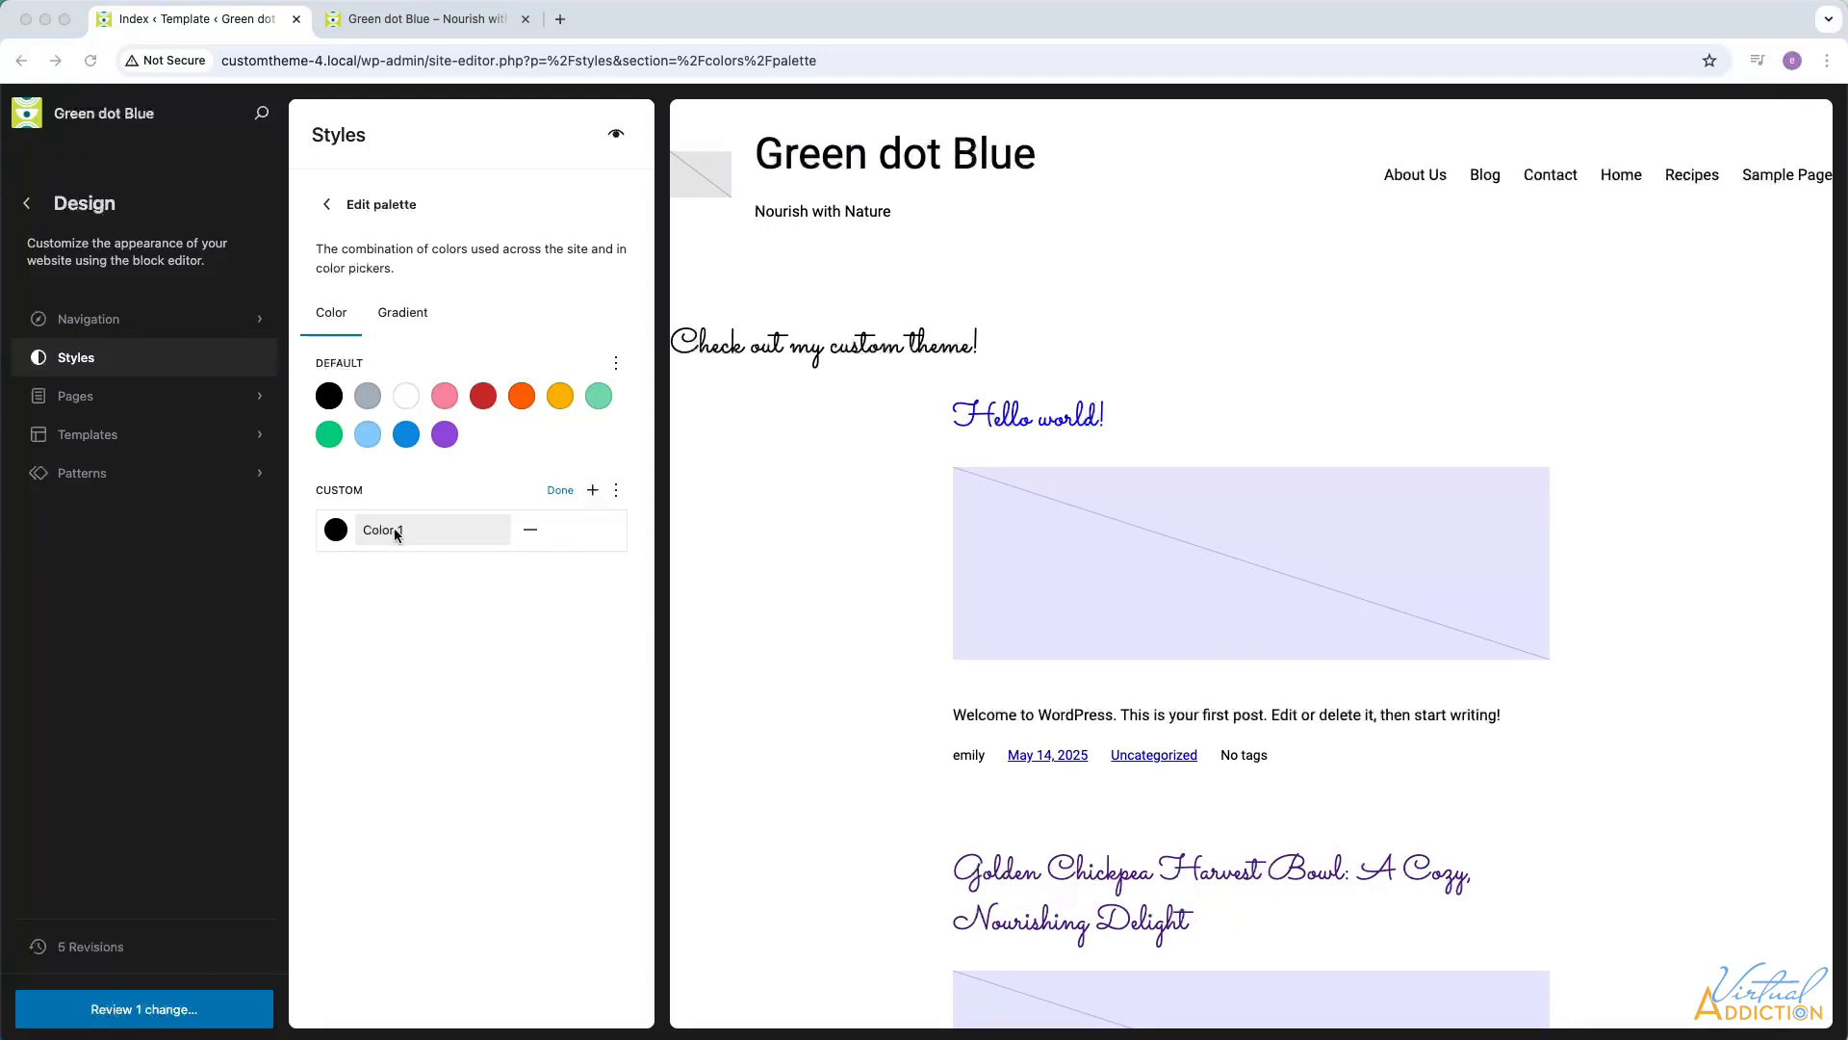
left_click(391, 532)
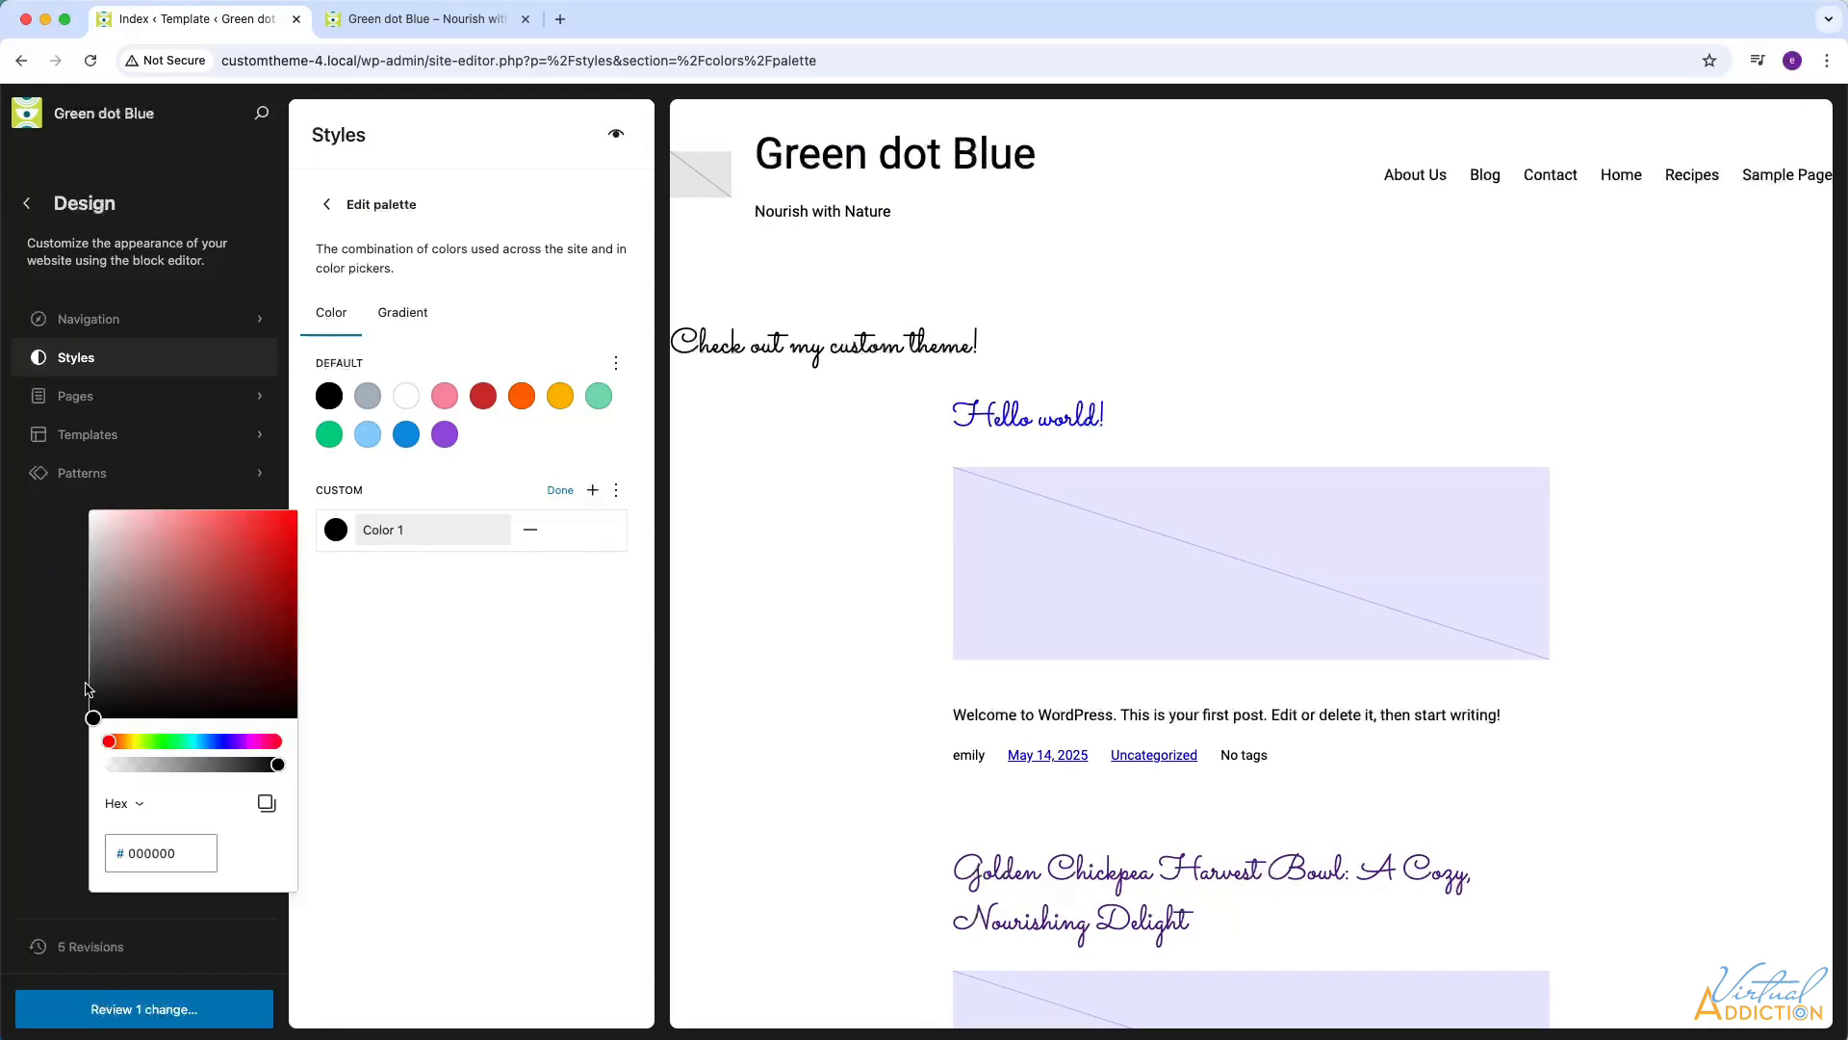
left_click_drag(101, 692, 84, 682)
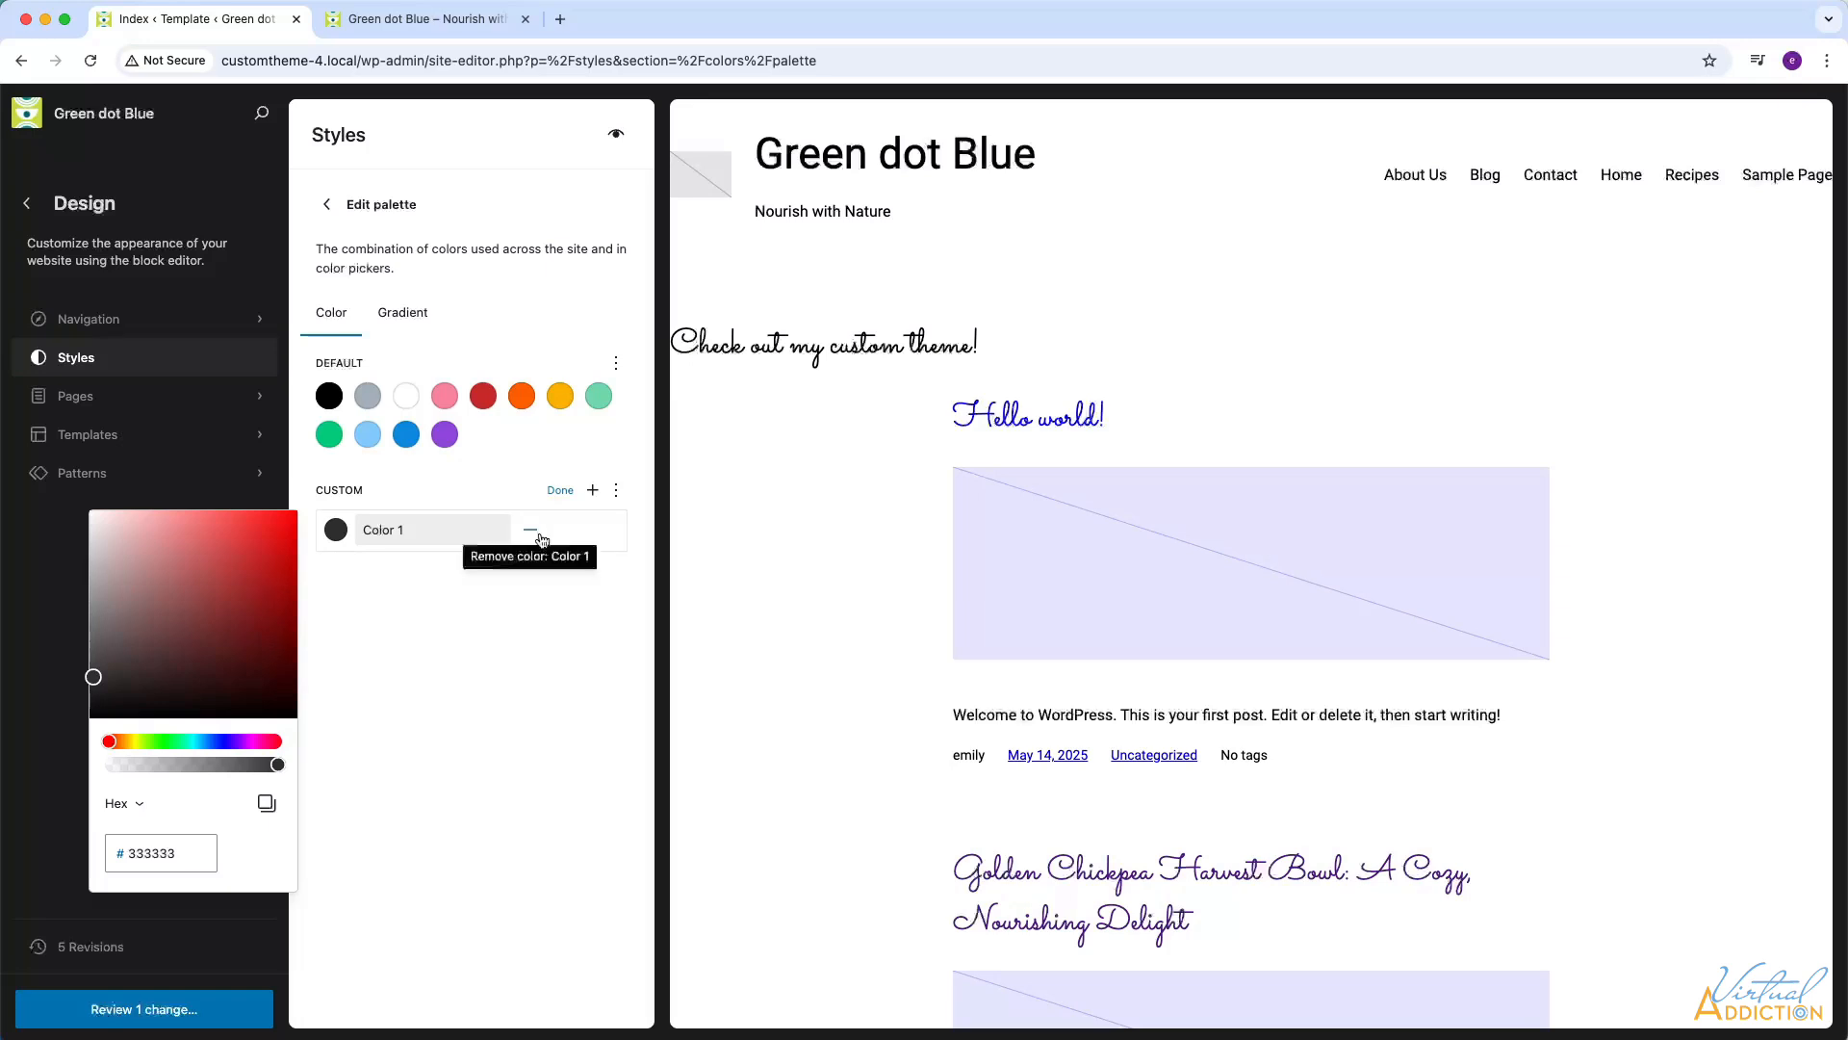
left_click(424, 528)
left_click_drag(427, 528, 341, 532)
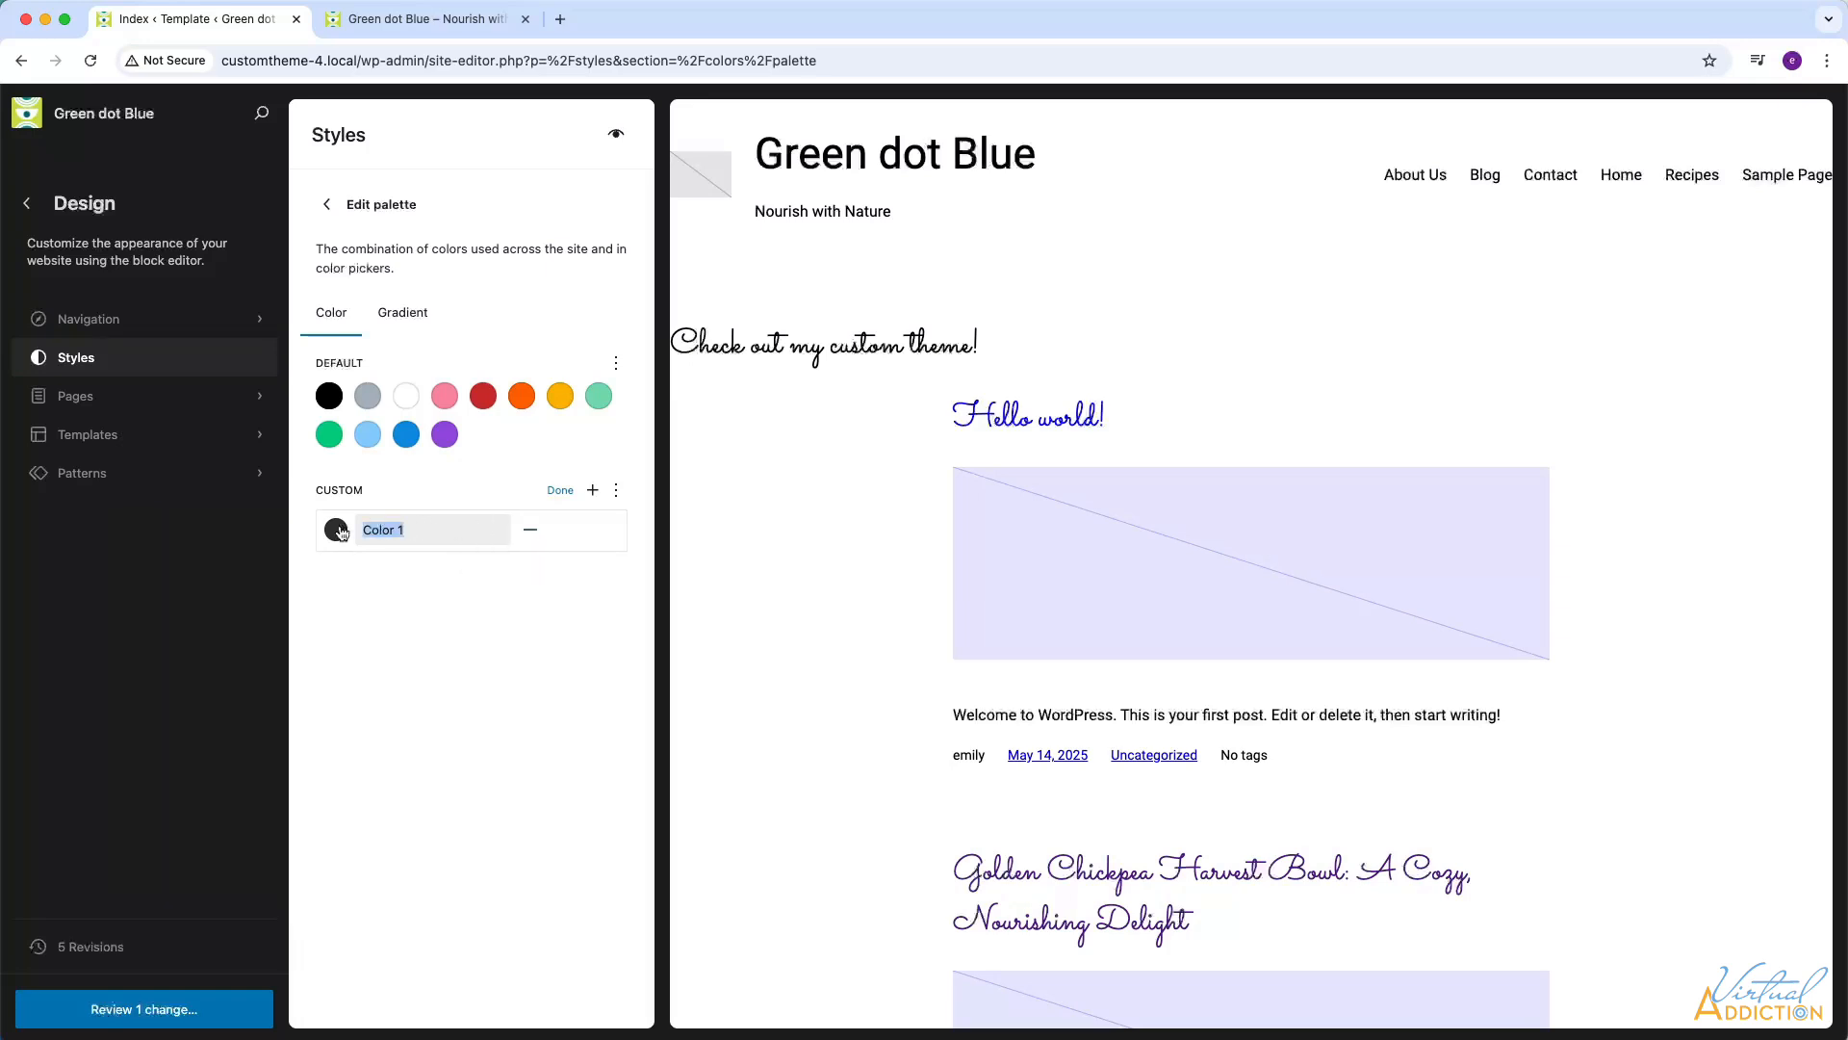
type("Almost black")
Add a second custom color with the hex value f2f2f2 and name it Light grey
left_click(593, 490)
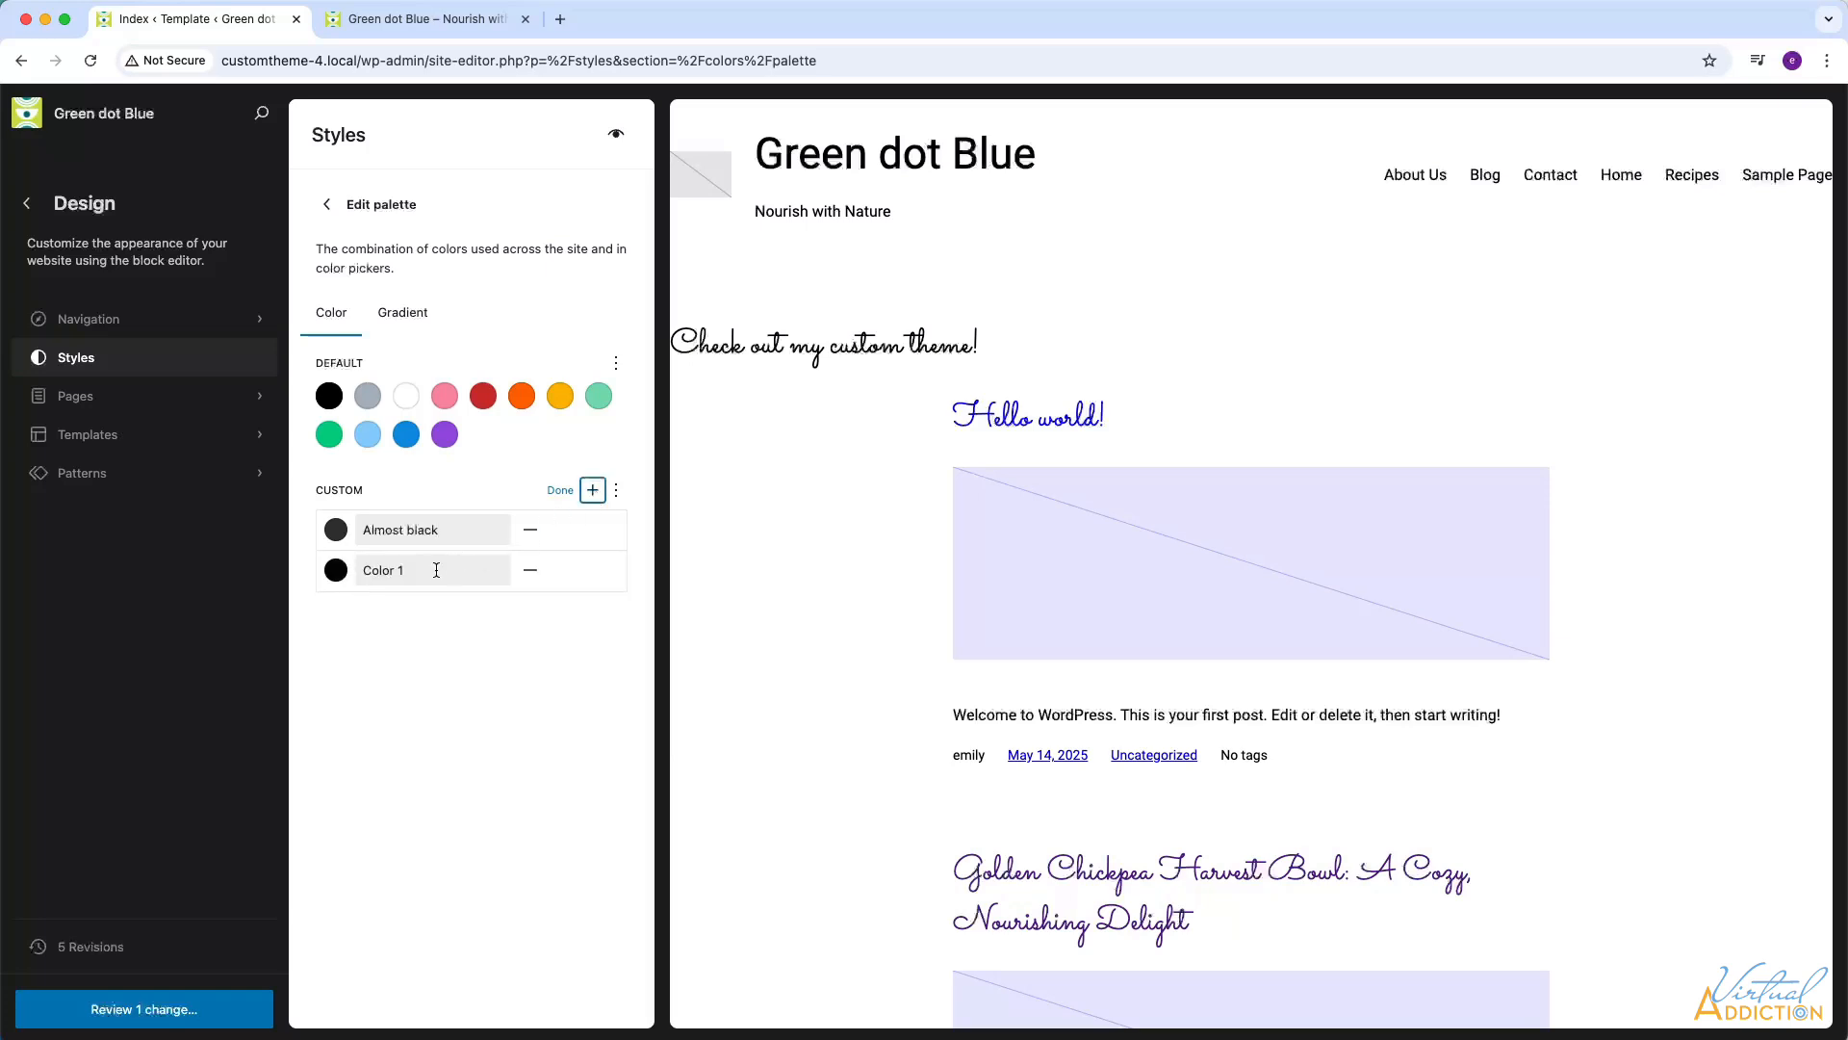
left_click(336, 572)
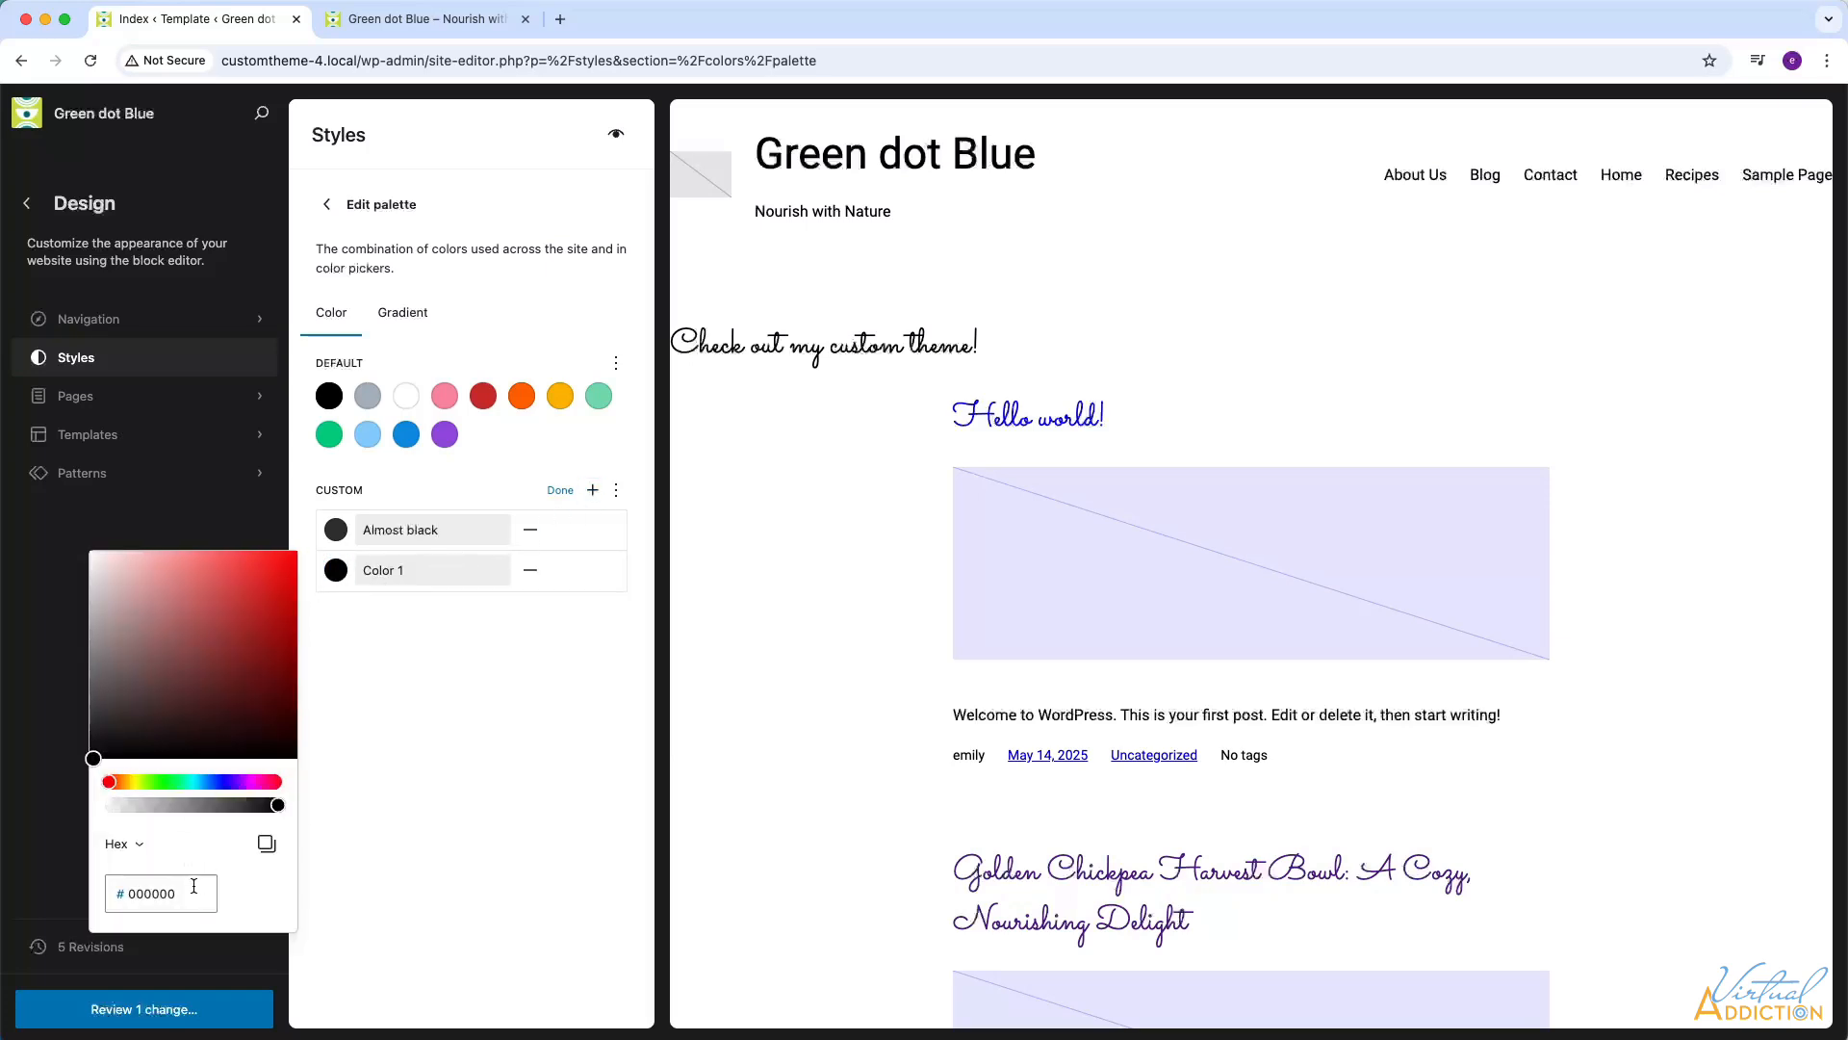
left_click_drag(193, 886, 132, 885)
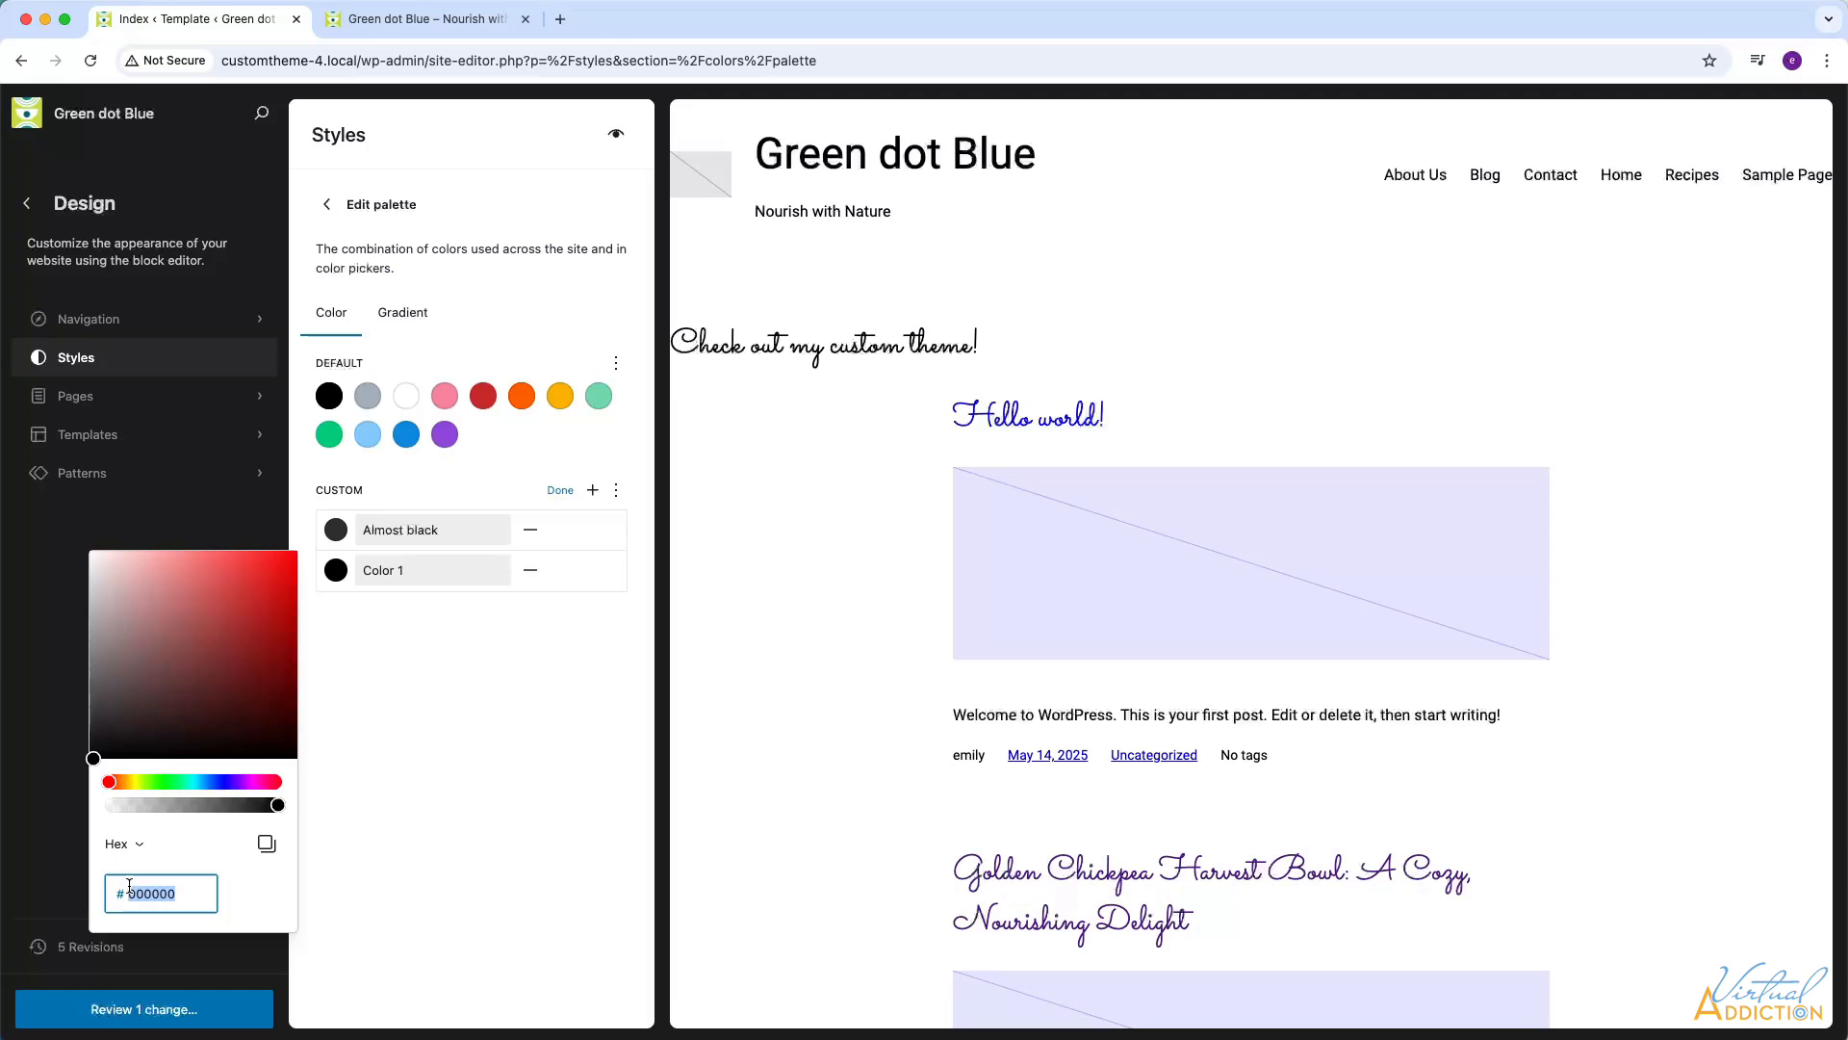
type("f2f2f2")
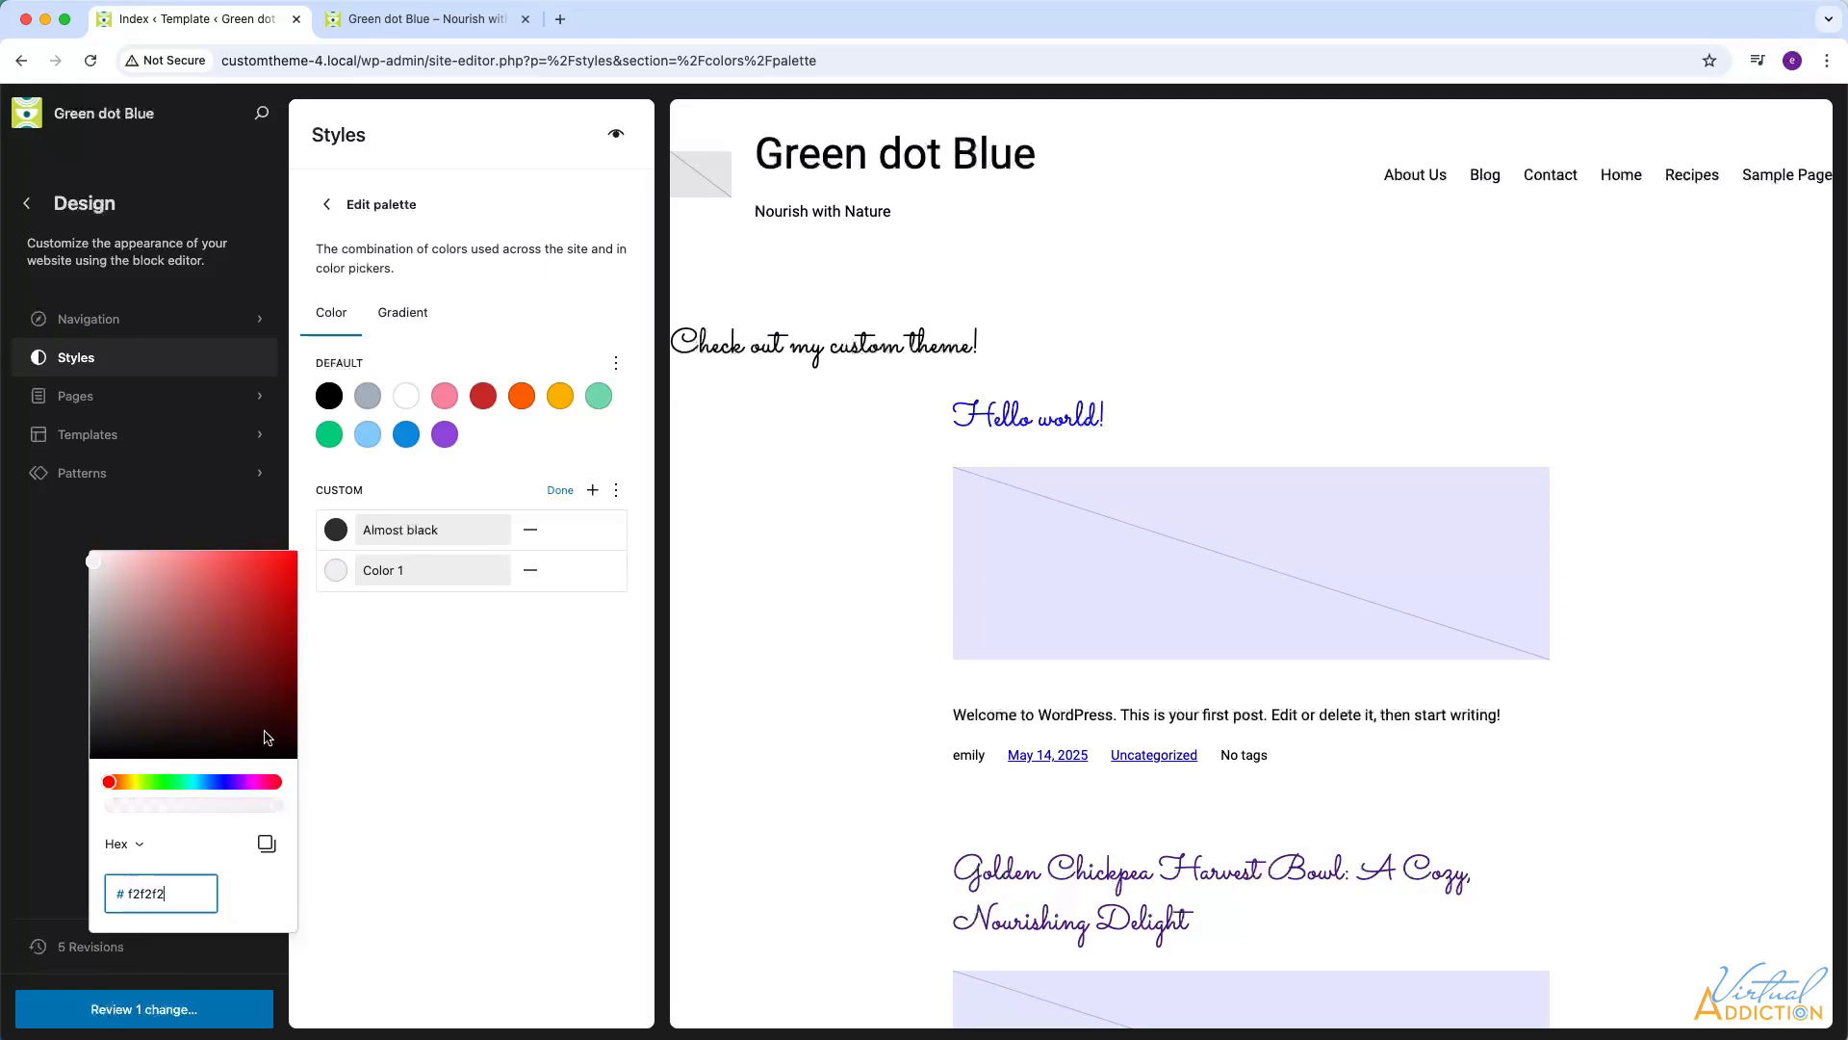
left_click(430, 570)
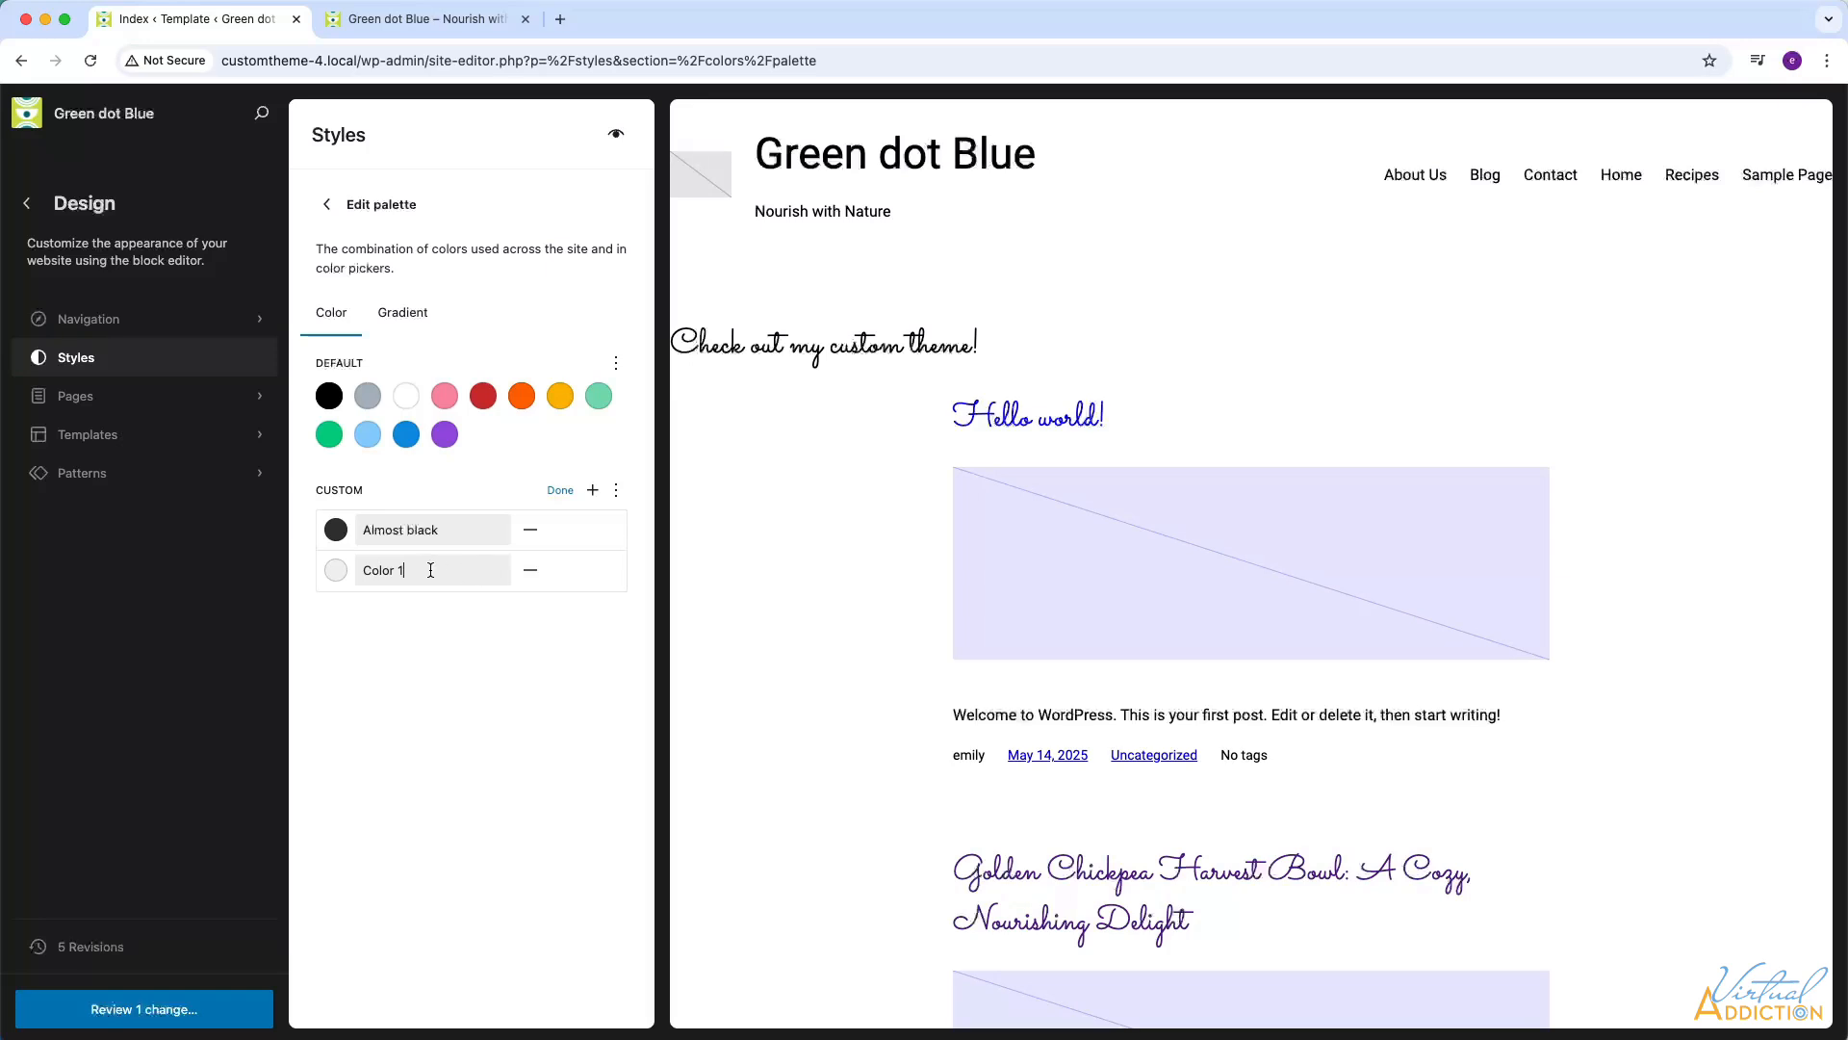
left_click_drag(428, 566, 311, 571)
type("Light grey")
Add a third custom color with the hex value f8f4f0 and name it Light cream
left_click(593, 490)
left_click(335, 610)
type("fbfbfb")
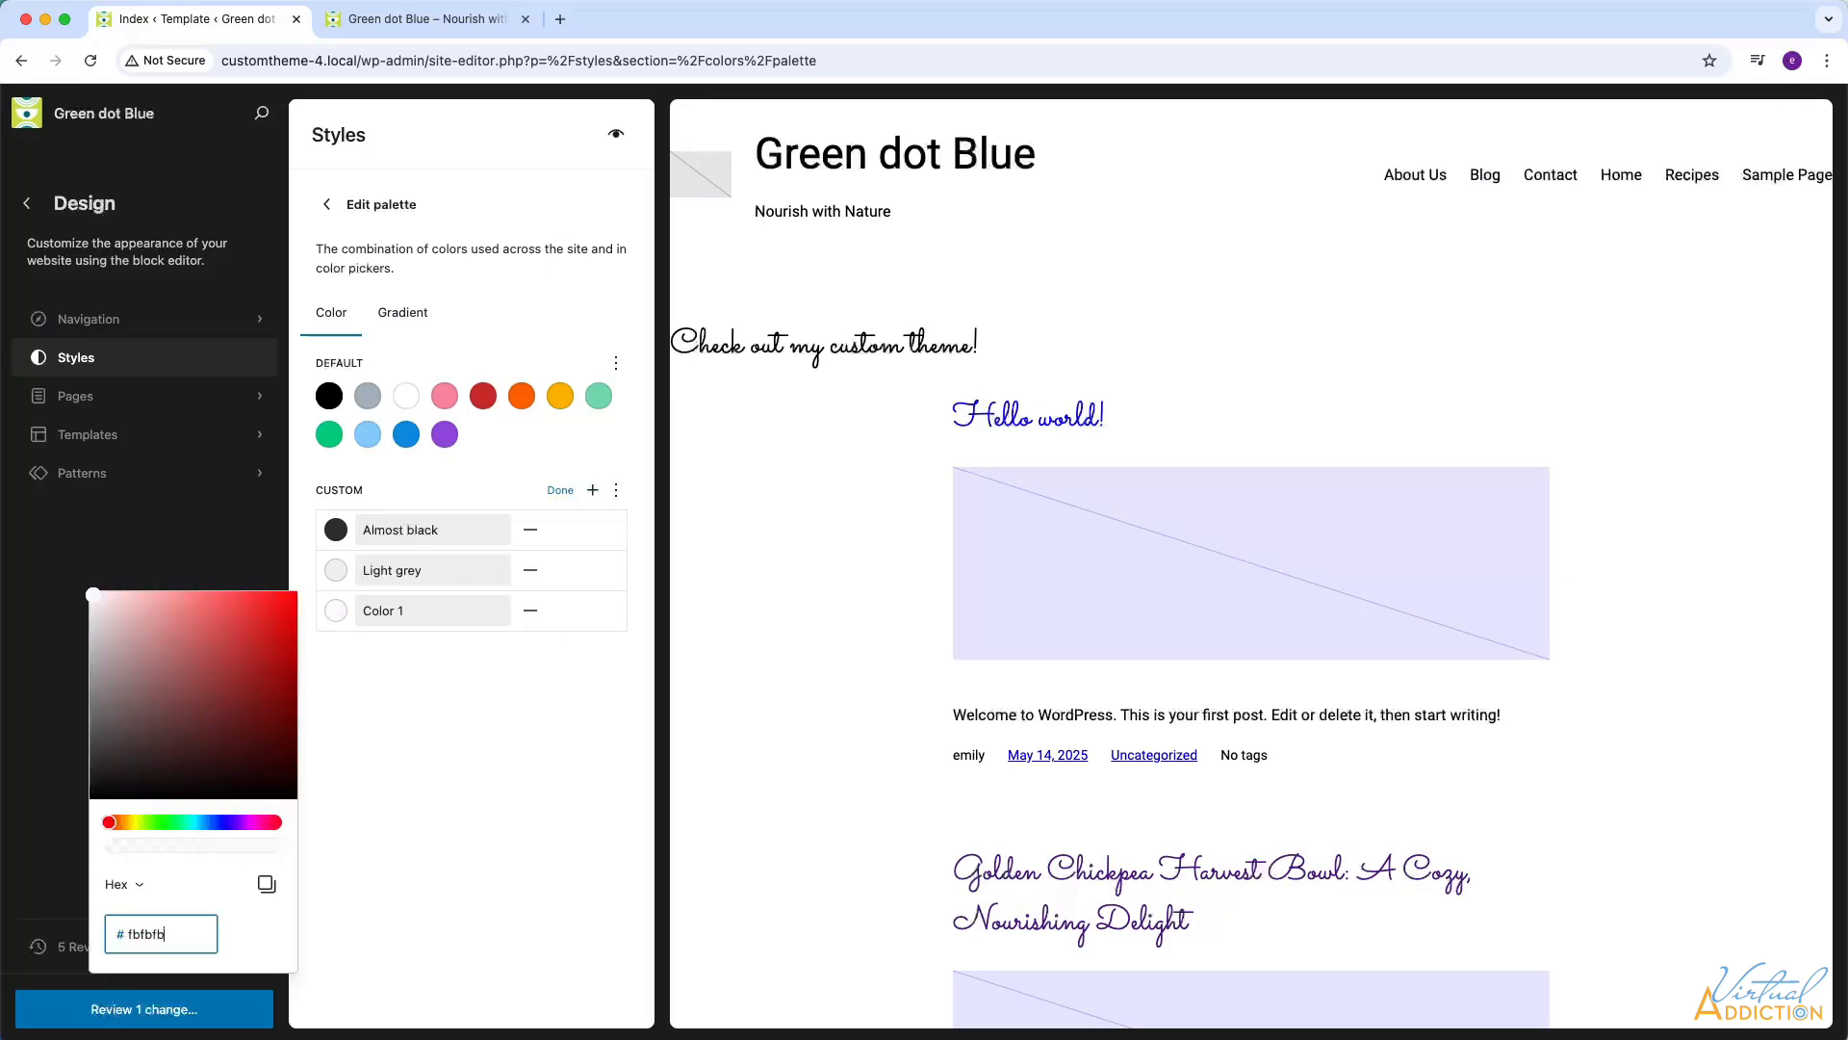
double_click(145, 934)
type("f8f4f0")
left_click_drag(428, 611, 318, 611)
type("light cream")
Add a fourth custom color with the hex value e8d53f and name it Mustard
left_click(593, 490)
left_click(336, 651)
double_click(144, 973)
type("e8")
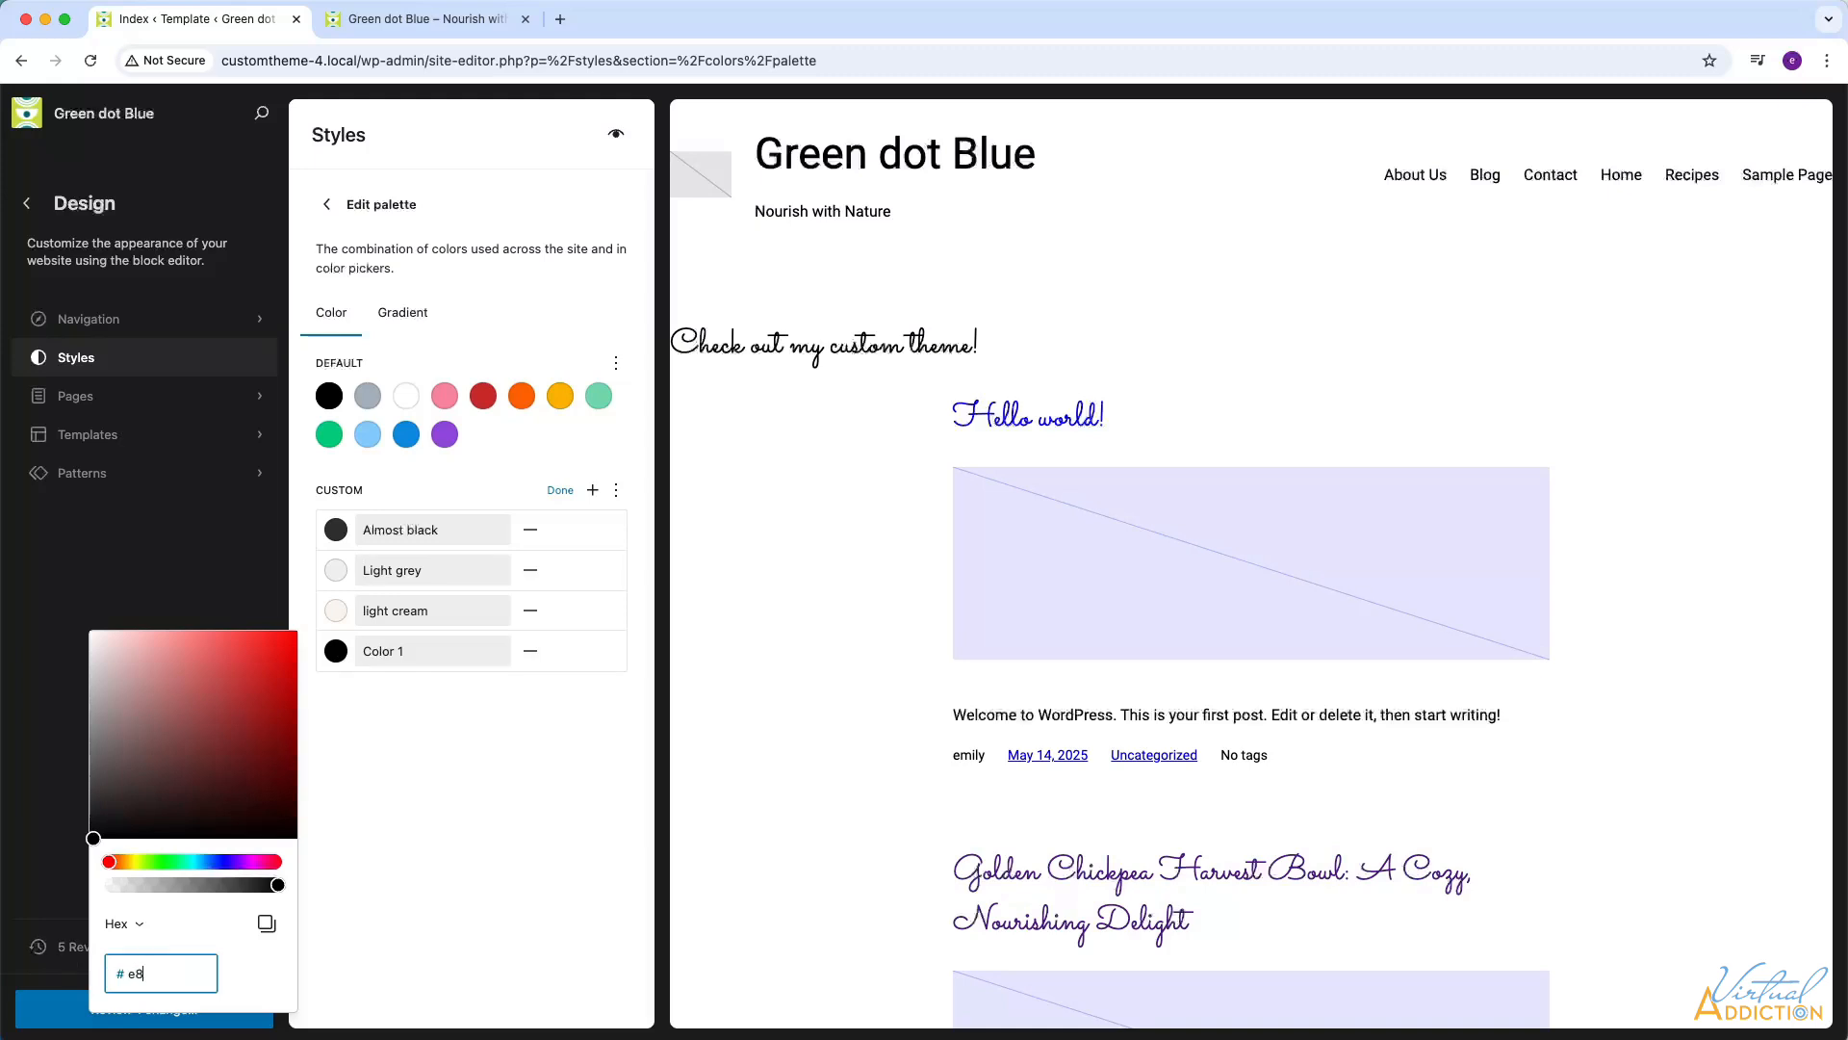
type("d53f")
left_click_drag(429, 651, 318, 651)
type("Mustard")
Add a fifth custom color with the hex value 54d18c and name it Mint green
left_click(593, 490)
left_click(336, 691)
type("54d18c")
left_click_drag(429, 692, 318, 691)
type("Min")
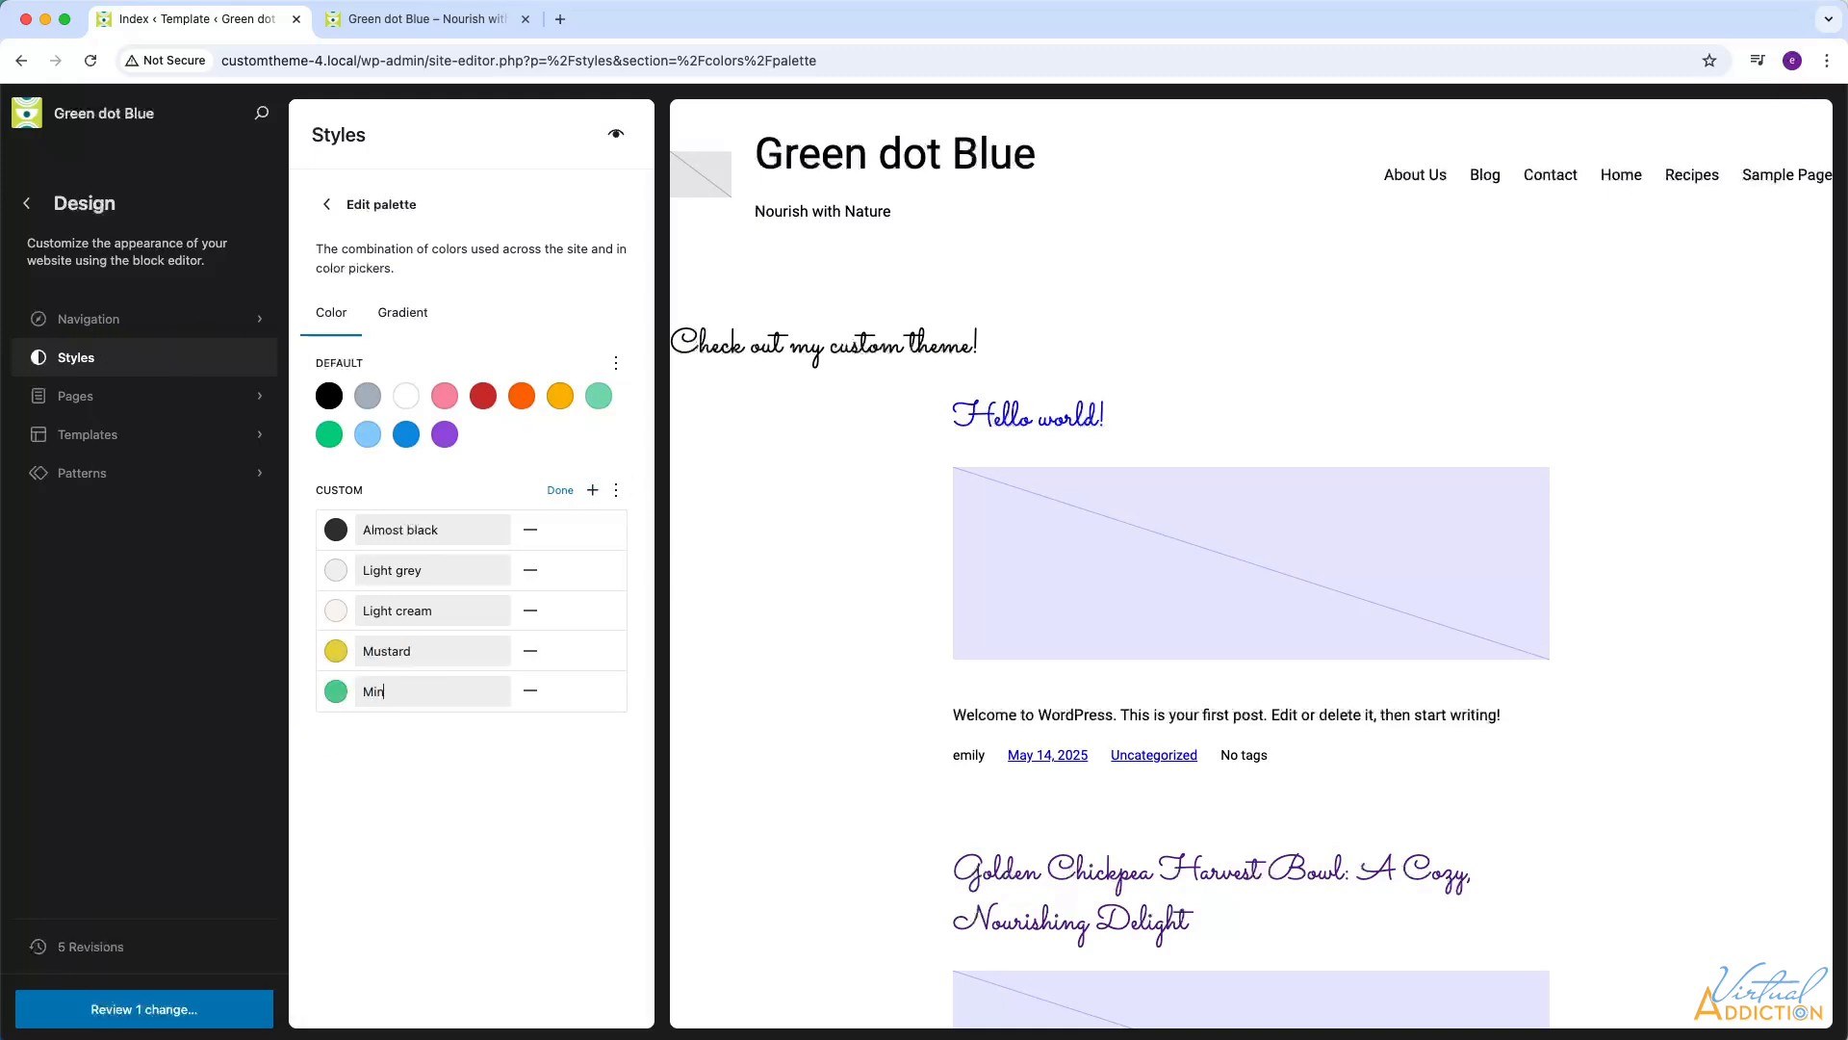
type("t green")
Add a sixth custom color with the hex value 008f8d and name it Teal
left_click(593, 490)
left_click(336, 730)
type("008f8d")
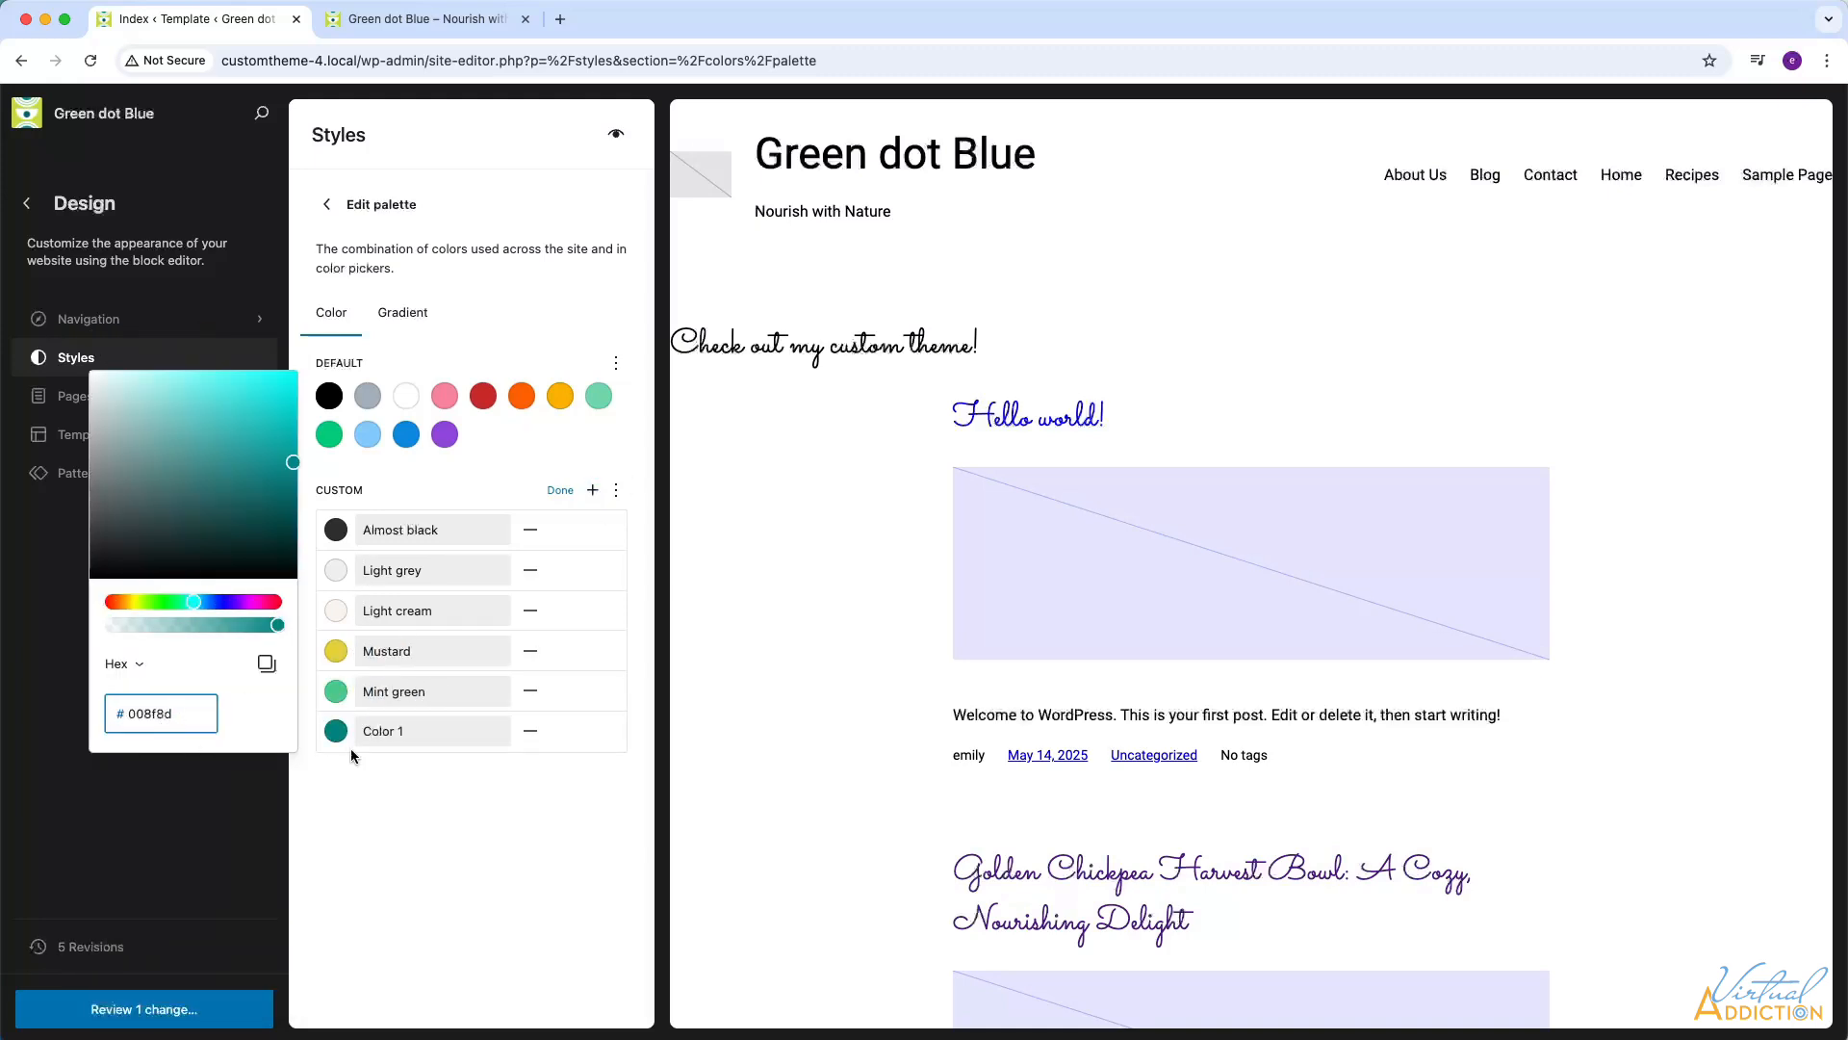
triple_click(383, 731)
type("Teal")
Add a seventh custom color with the hex value 2F4858 and name it Midnight blue
left_click(593, 490)
left_click(336, 771)
double_click(154, 753)
type("2c3e50")
triple_click(383, 771)
key("BackSpace")
type("Midnight blue")
Add an eighth custom color with the hex value b5838d, name it Dusty rose, and finish editing the custom colors
left_click(593, 490)
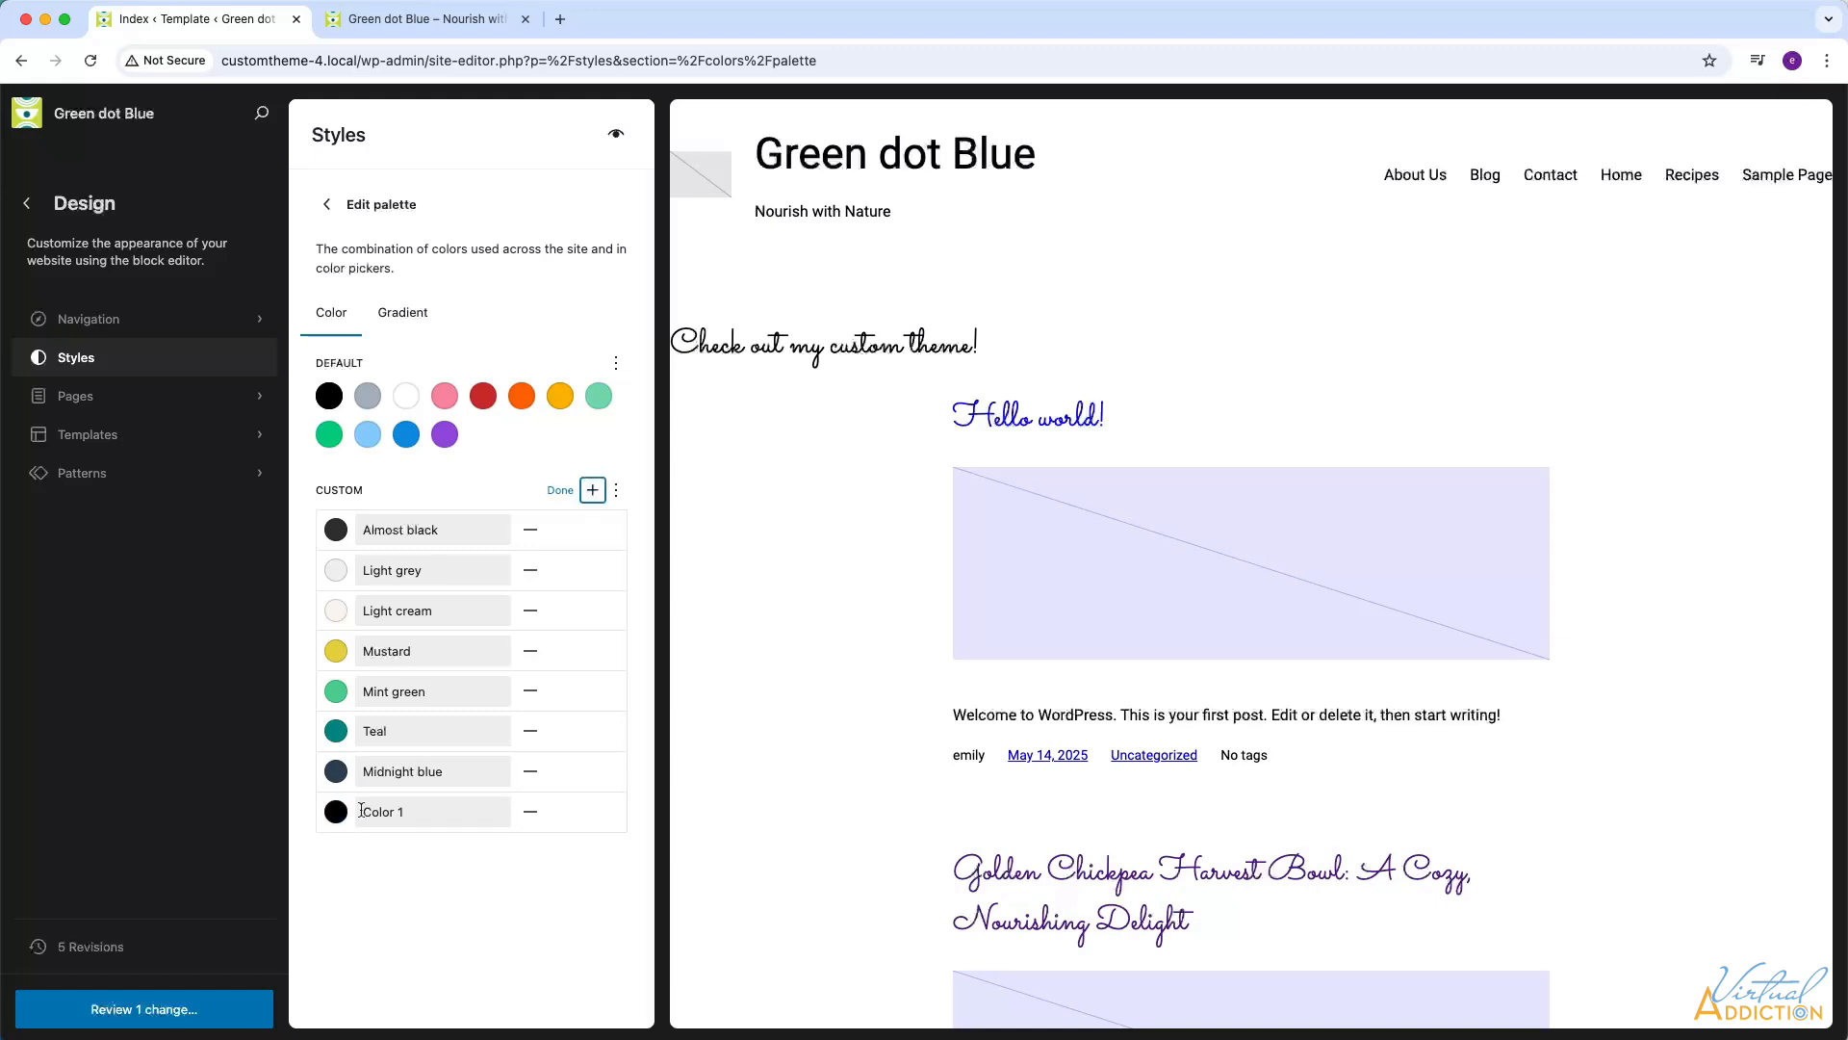
left_click(336, 812)
double_click(154, 795)
type("b5838d")
triple_click(383, 812)
type("Dusty rose")
left_click(562, 491)
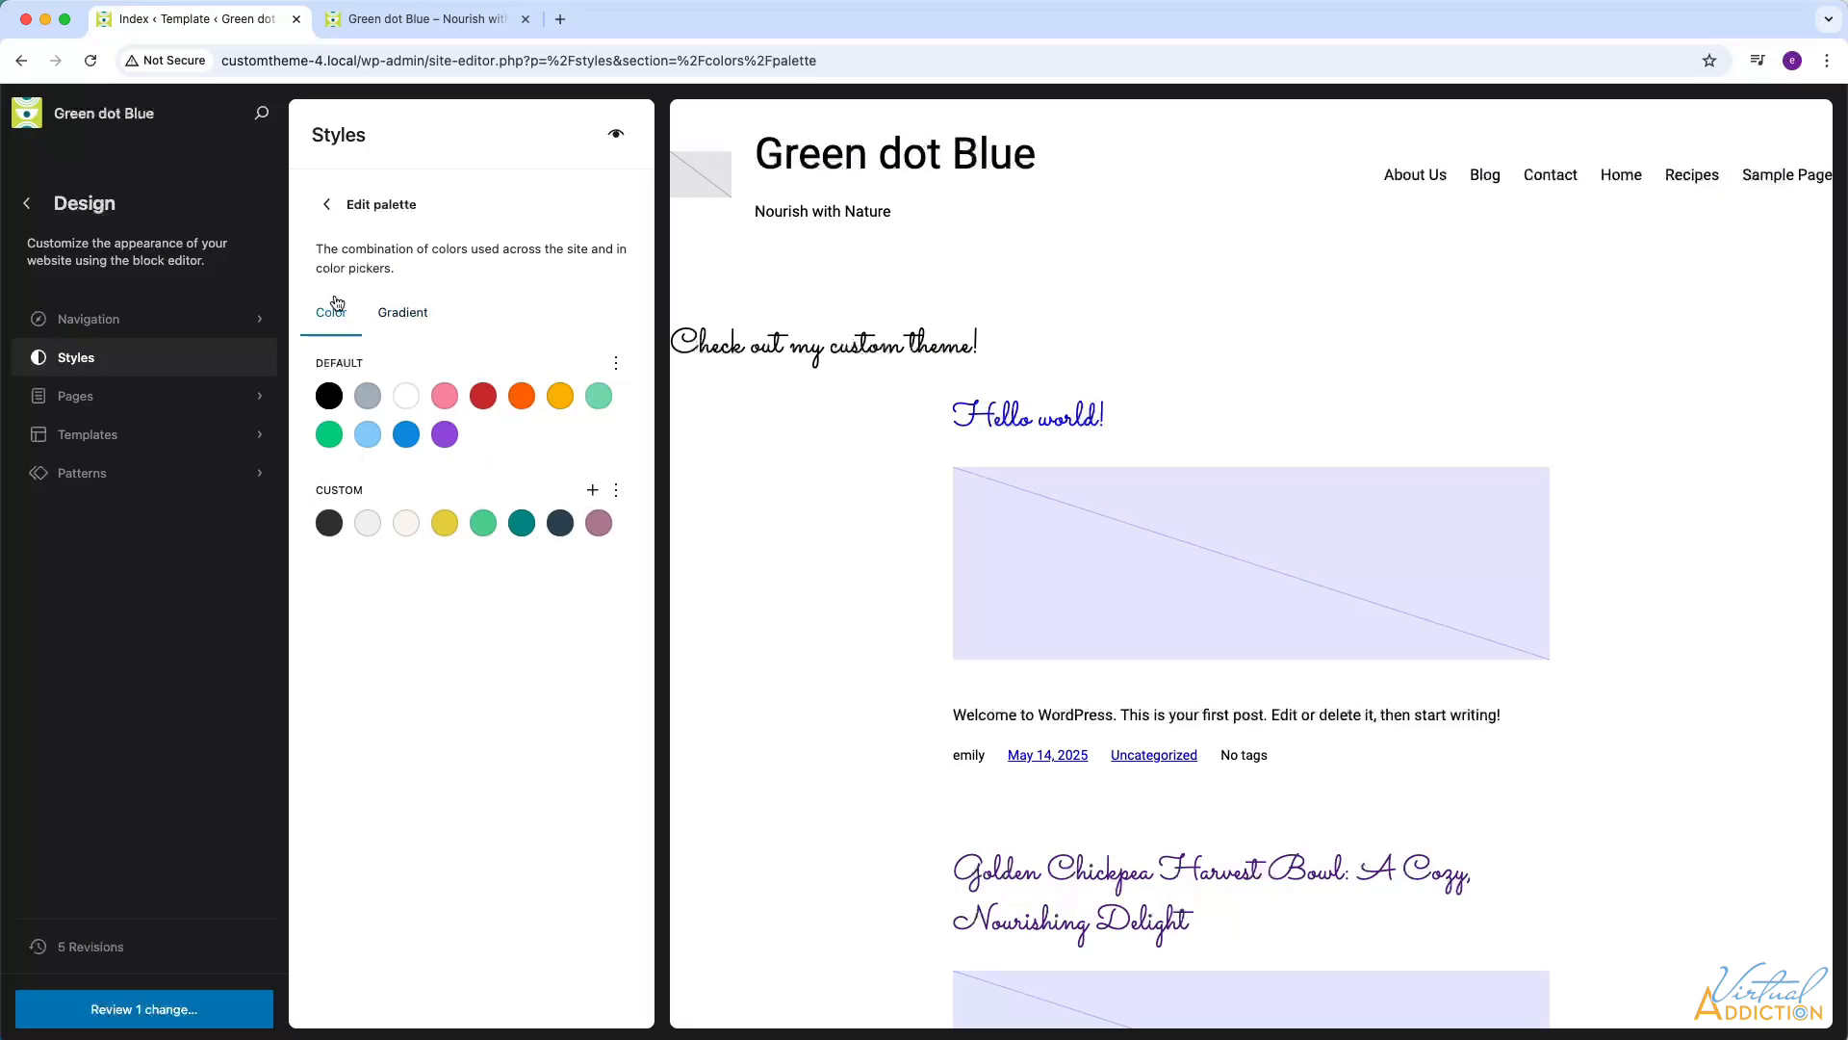
Return to the site's element colors and set the text to Almost black and the background to Light grey
left_click(325, 204)
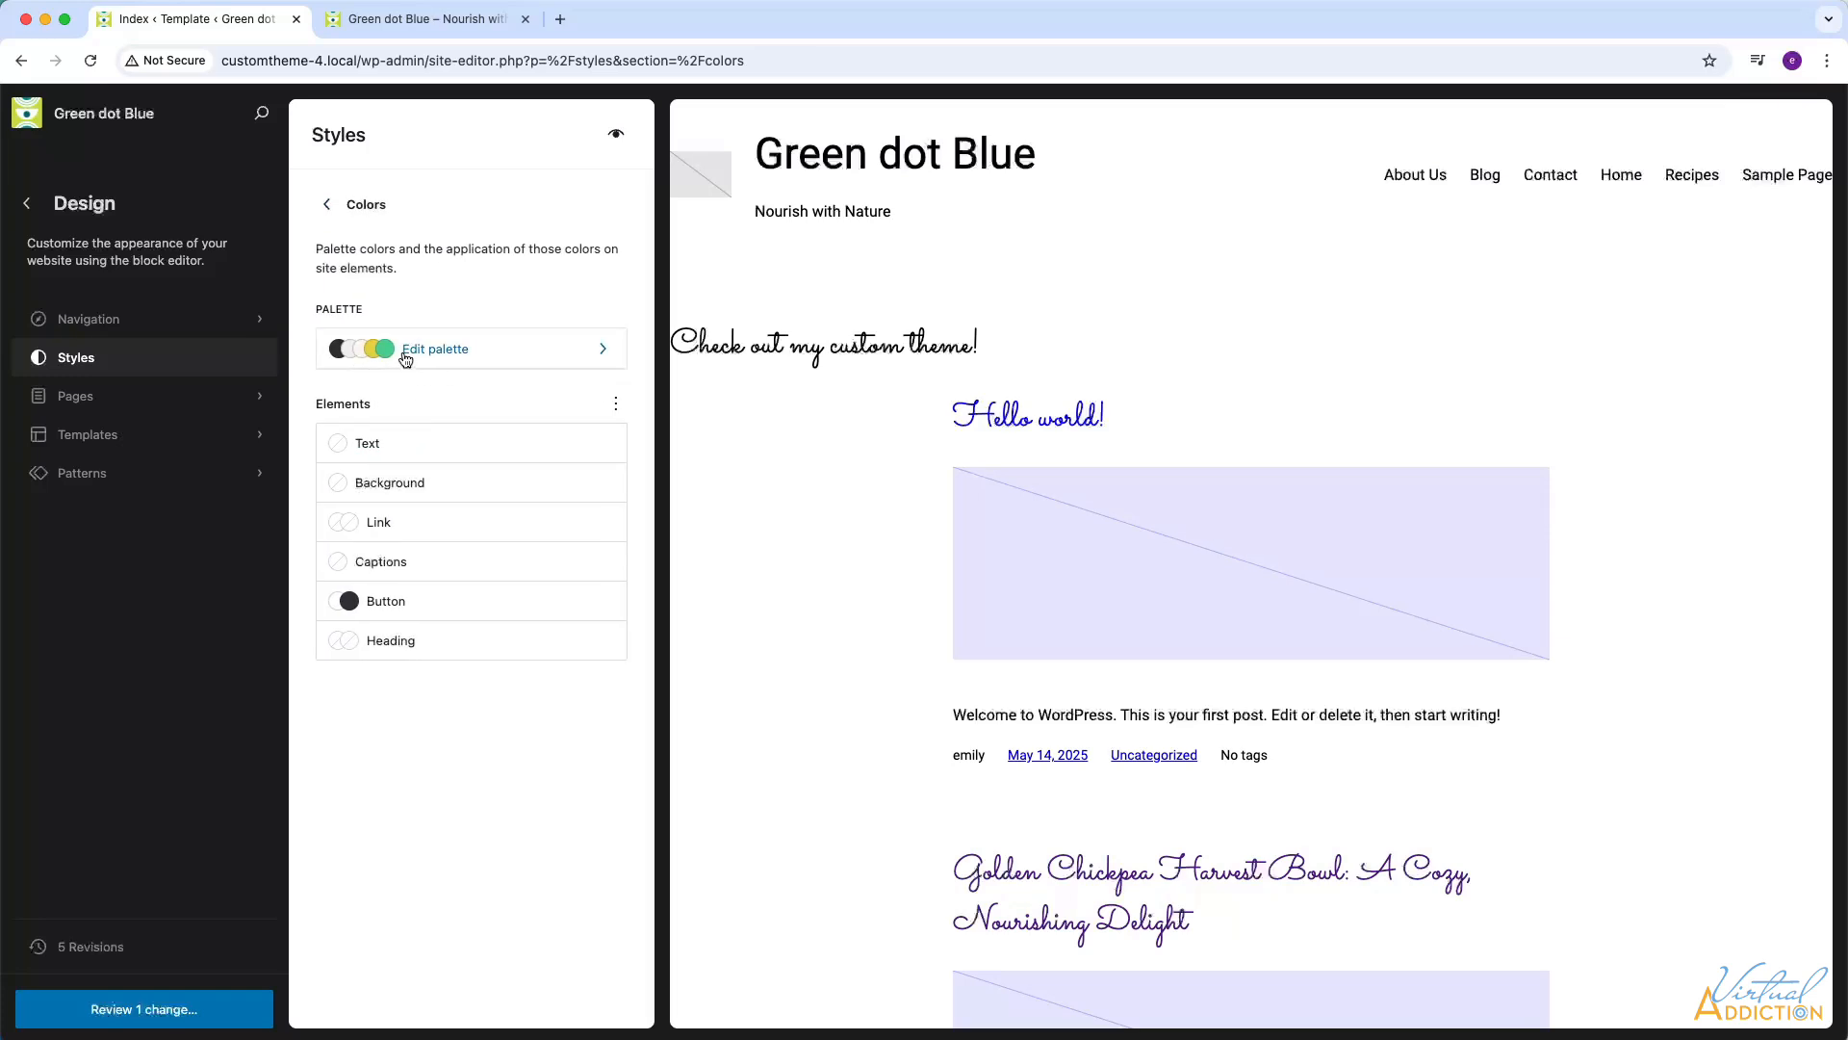
left_click(342, 448)
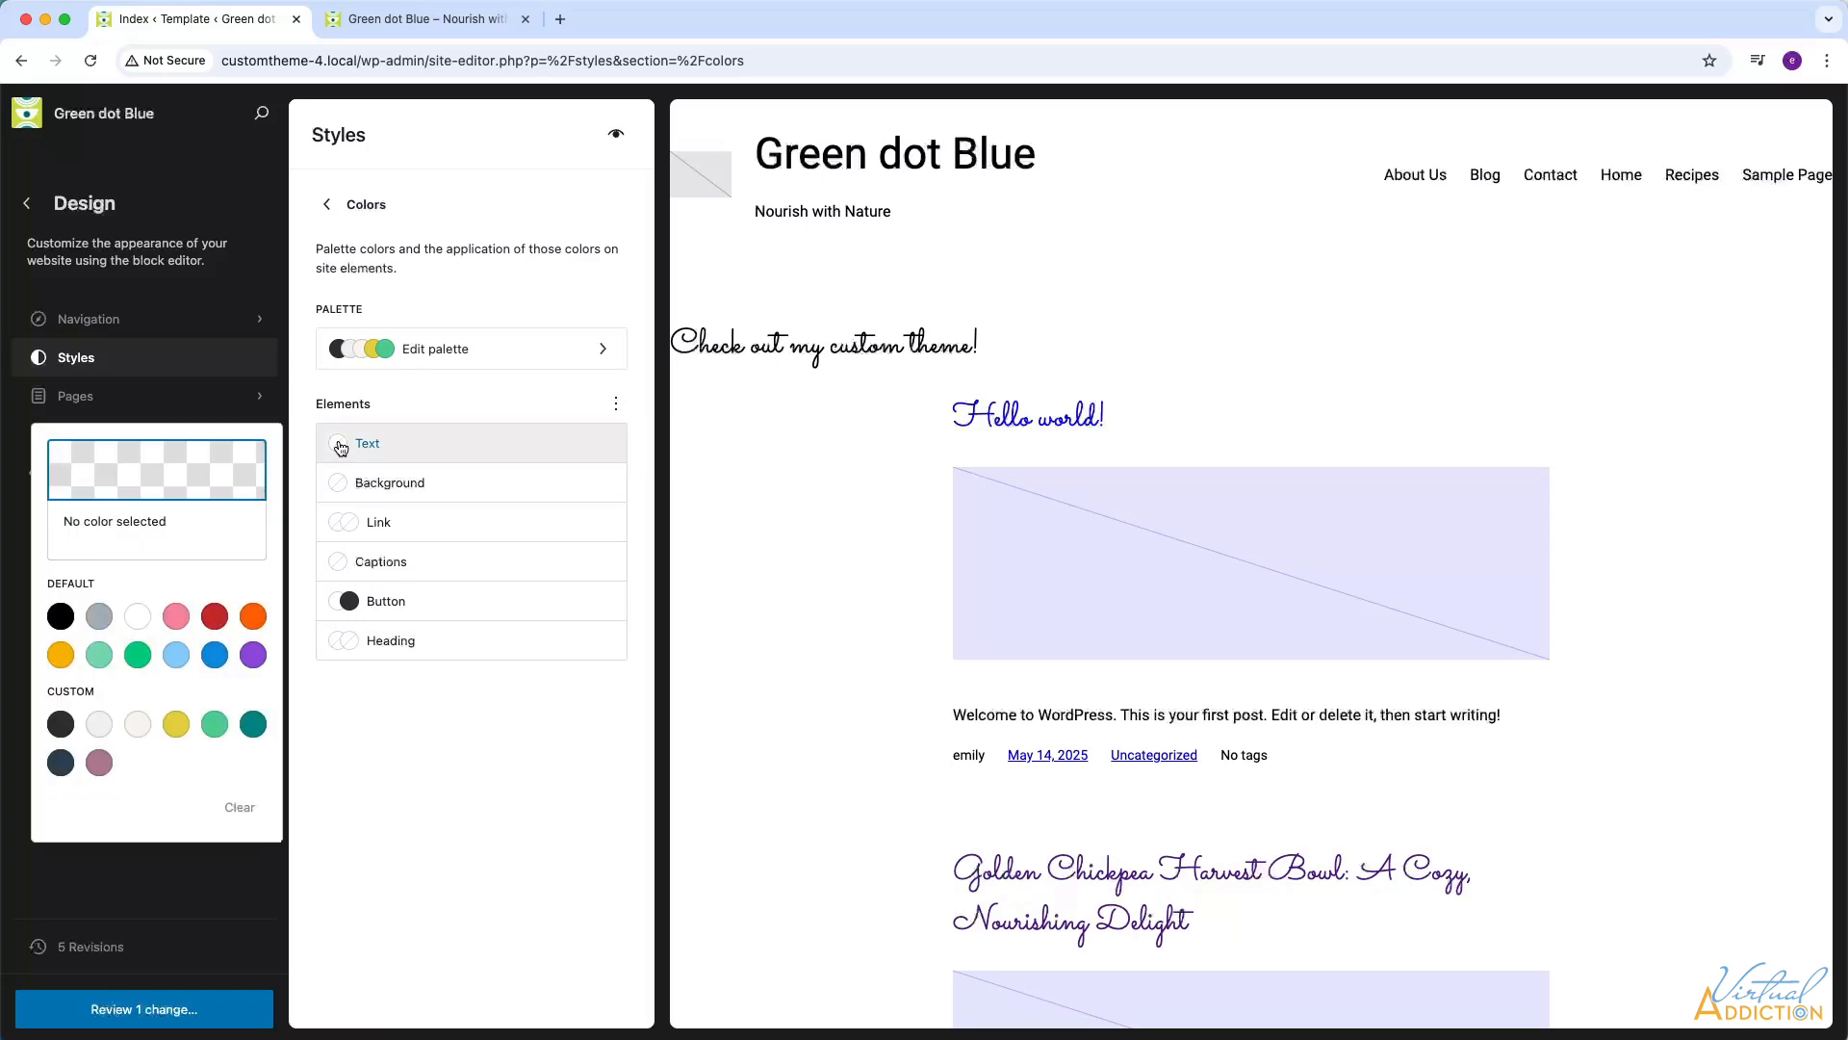
left_click(60, 724)
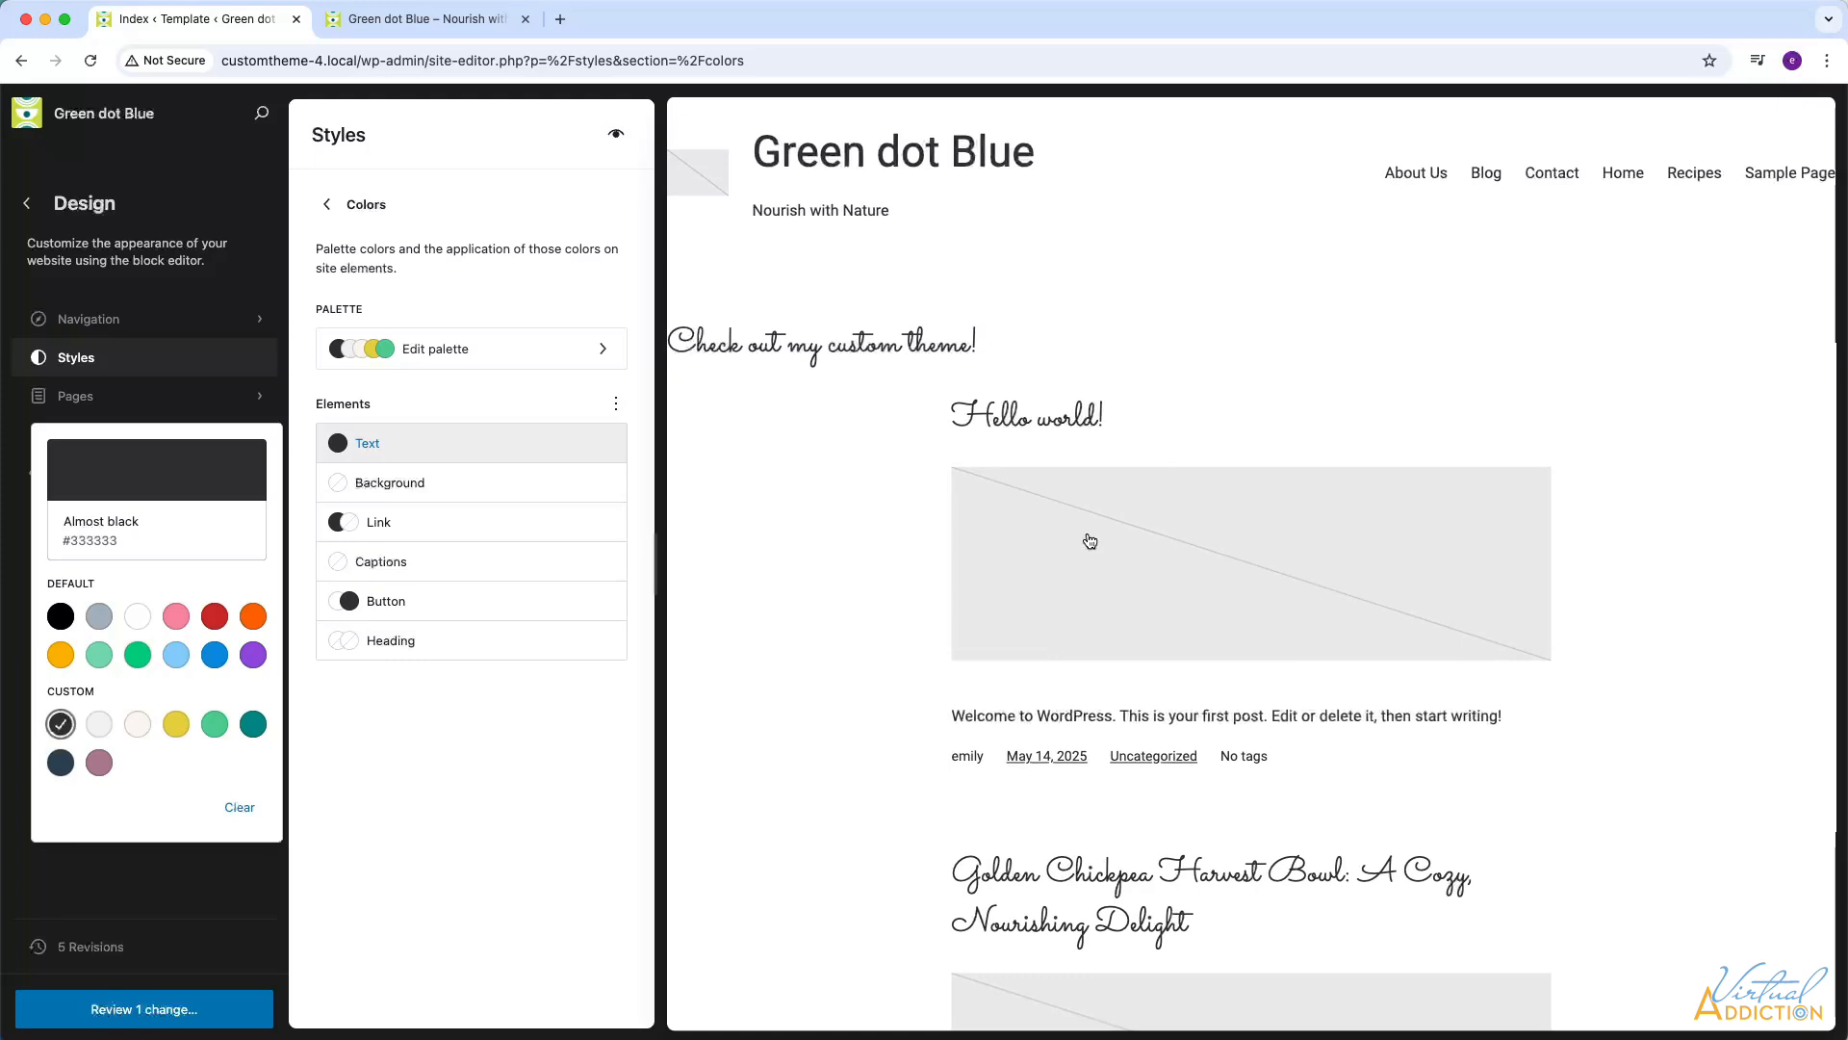
left_click(412, 482)
left_click(99, 812)
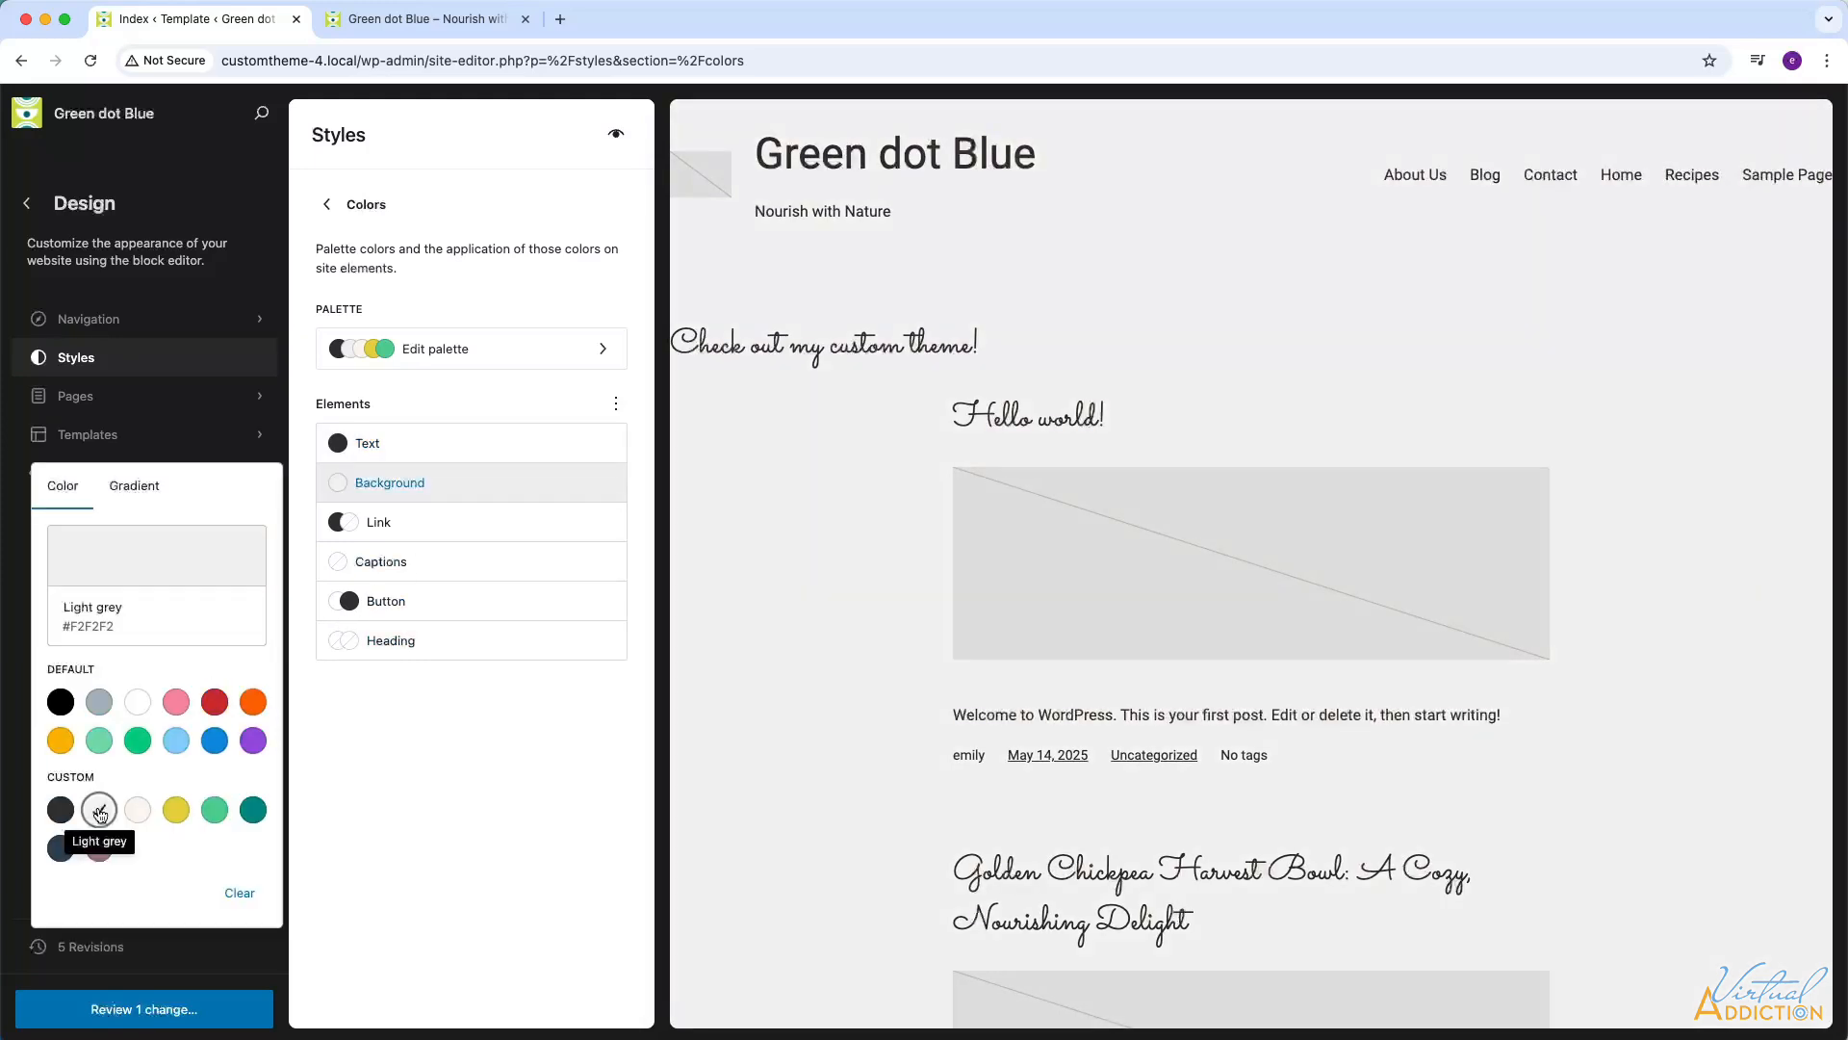
Set the link color to Teal with a Midnight blue hover color, and the captions to Almost black
left_click(386, 521)
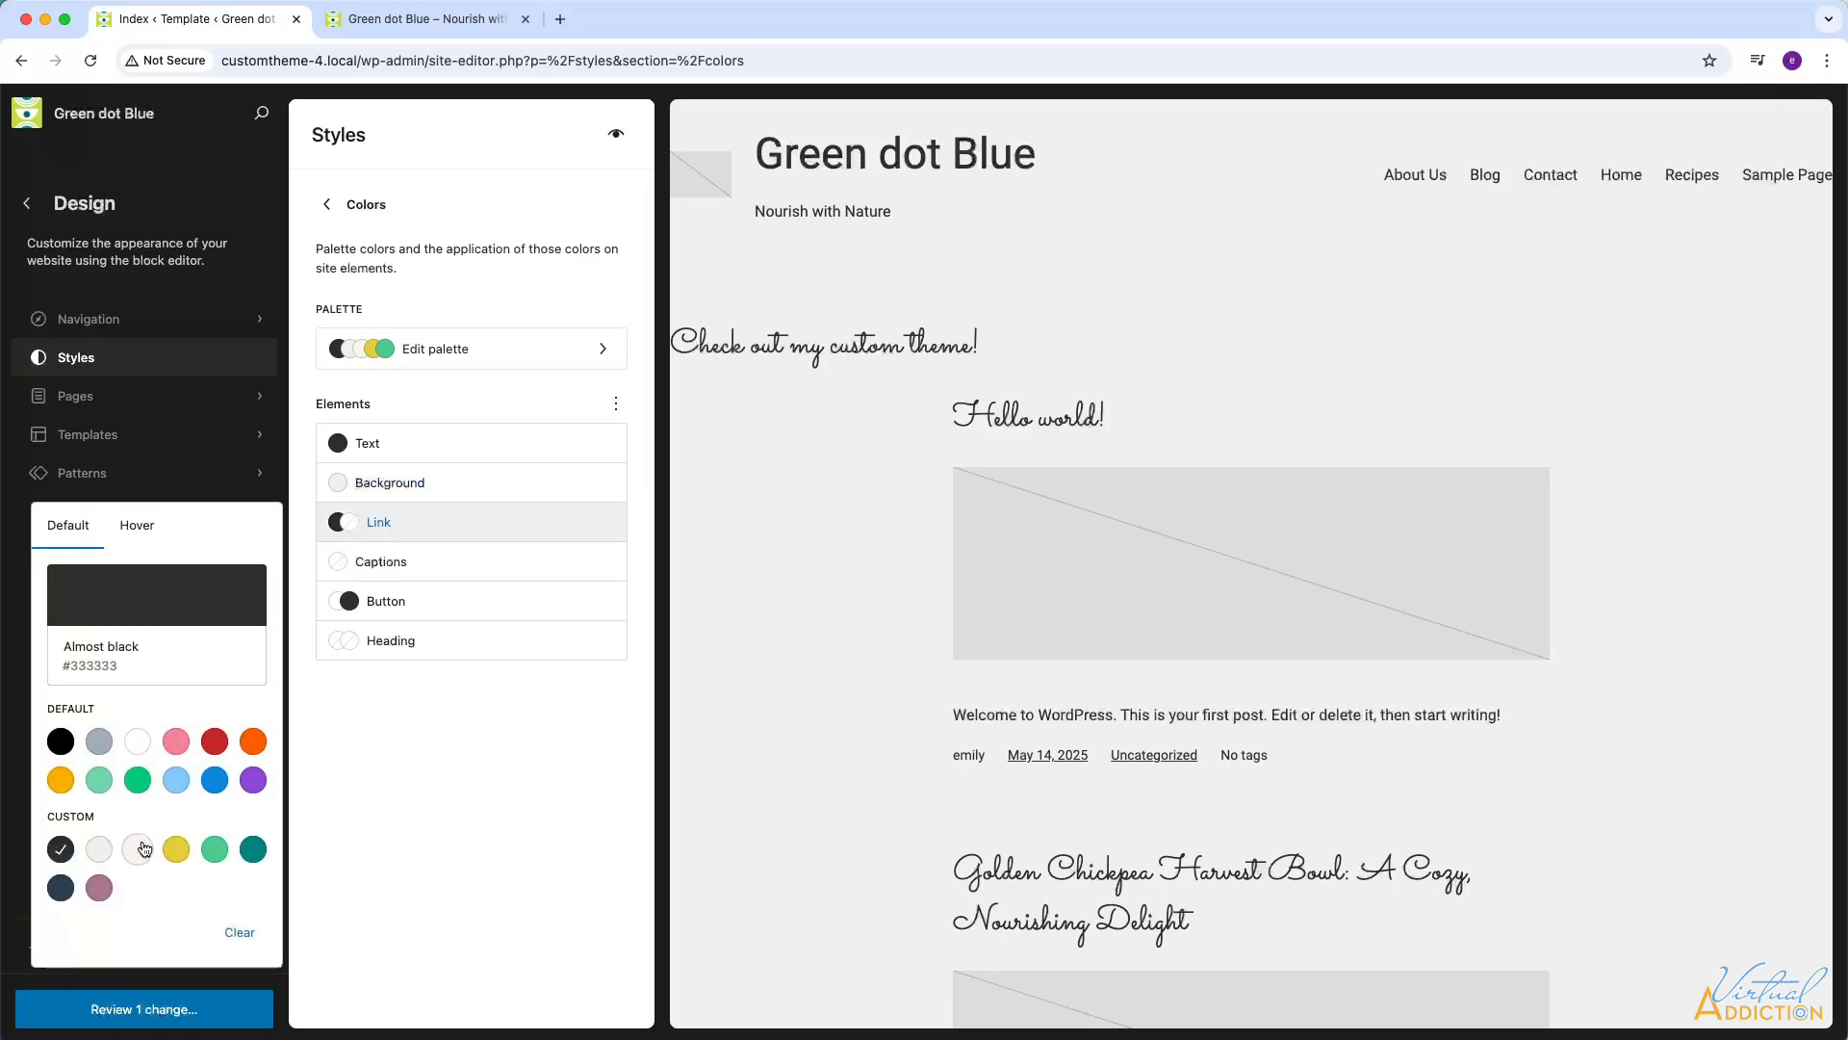
left_click(253, 851)
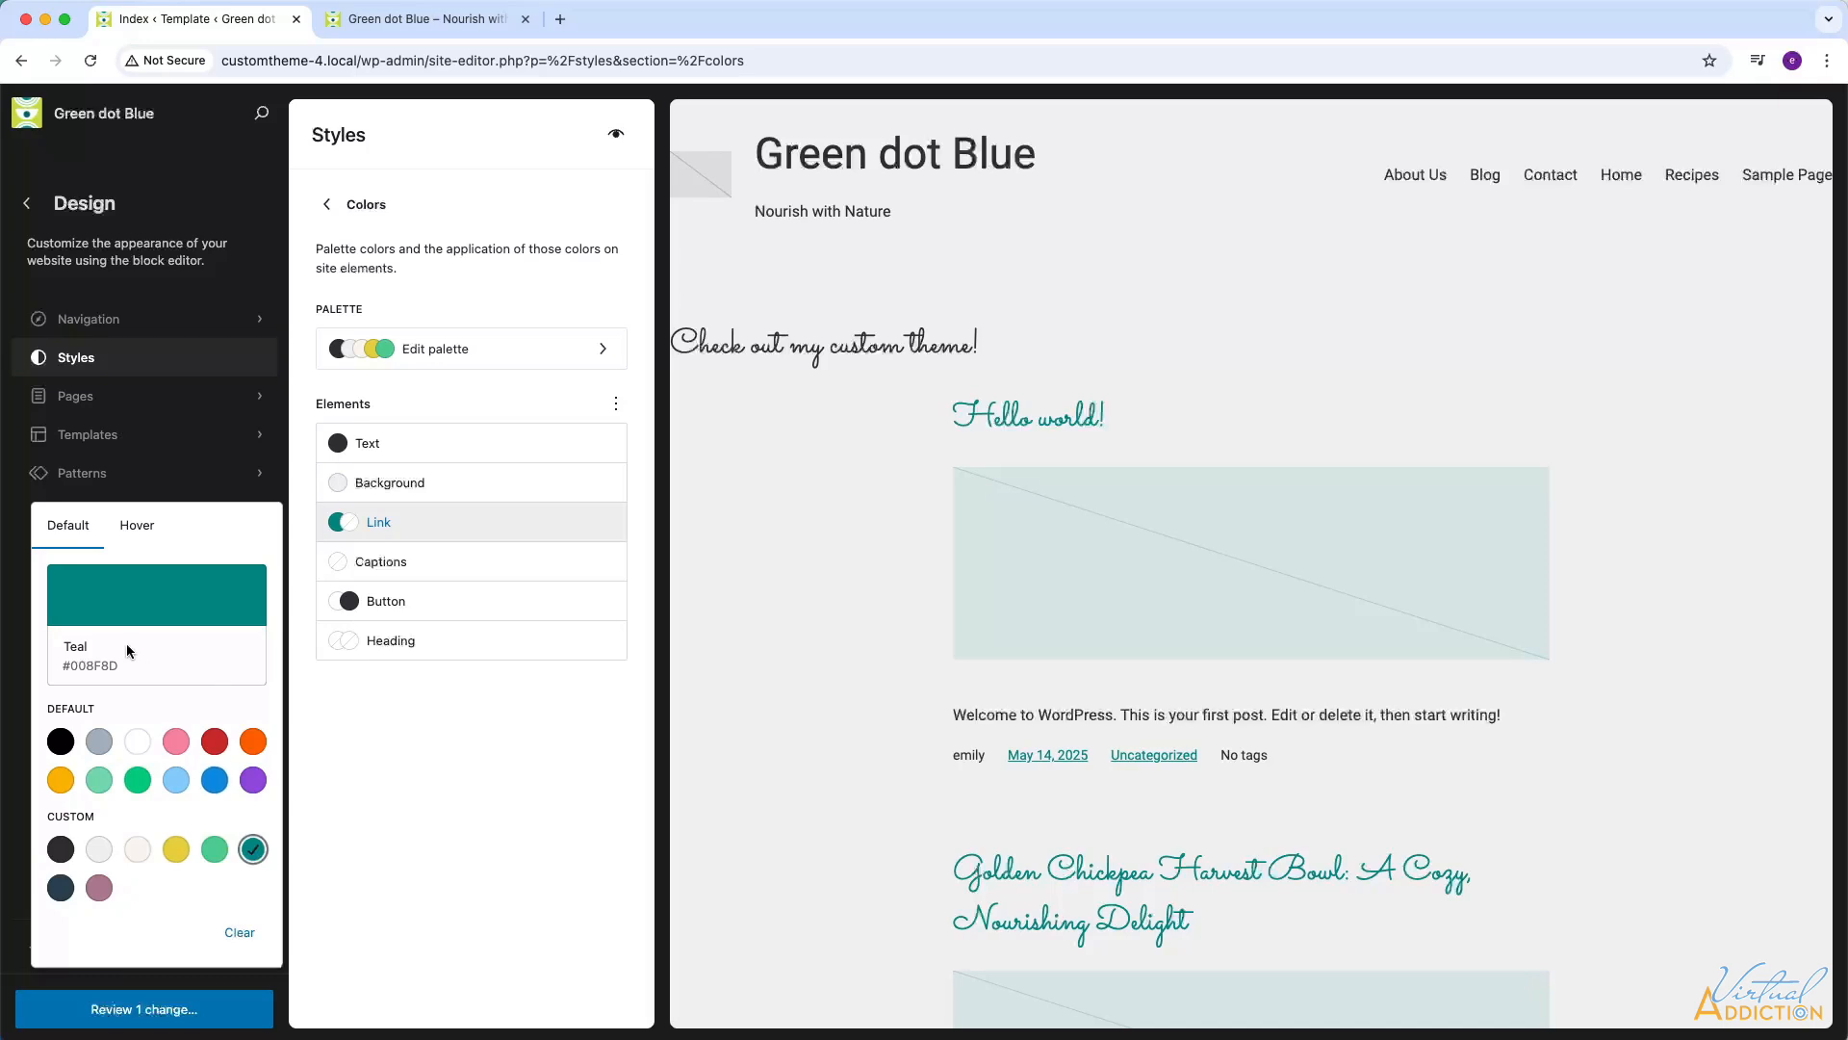
left_click(145, 526)
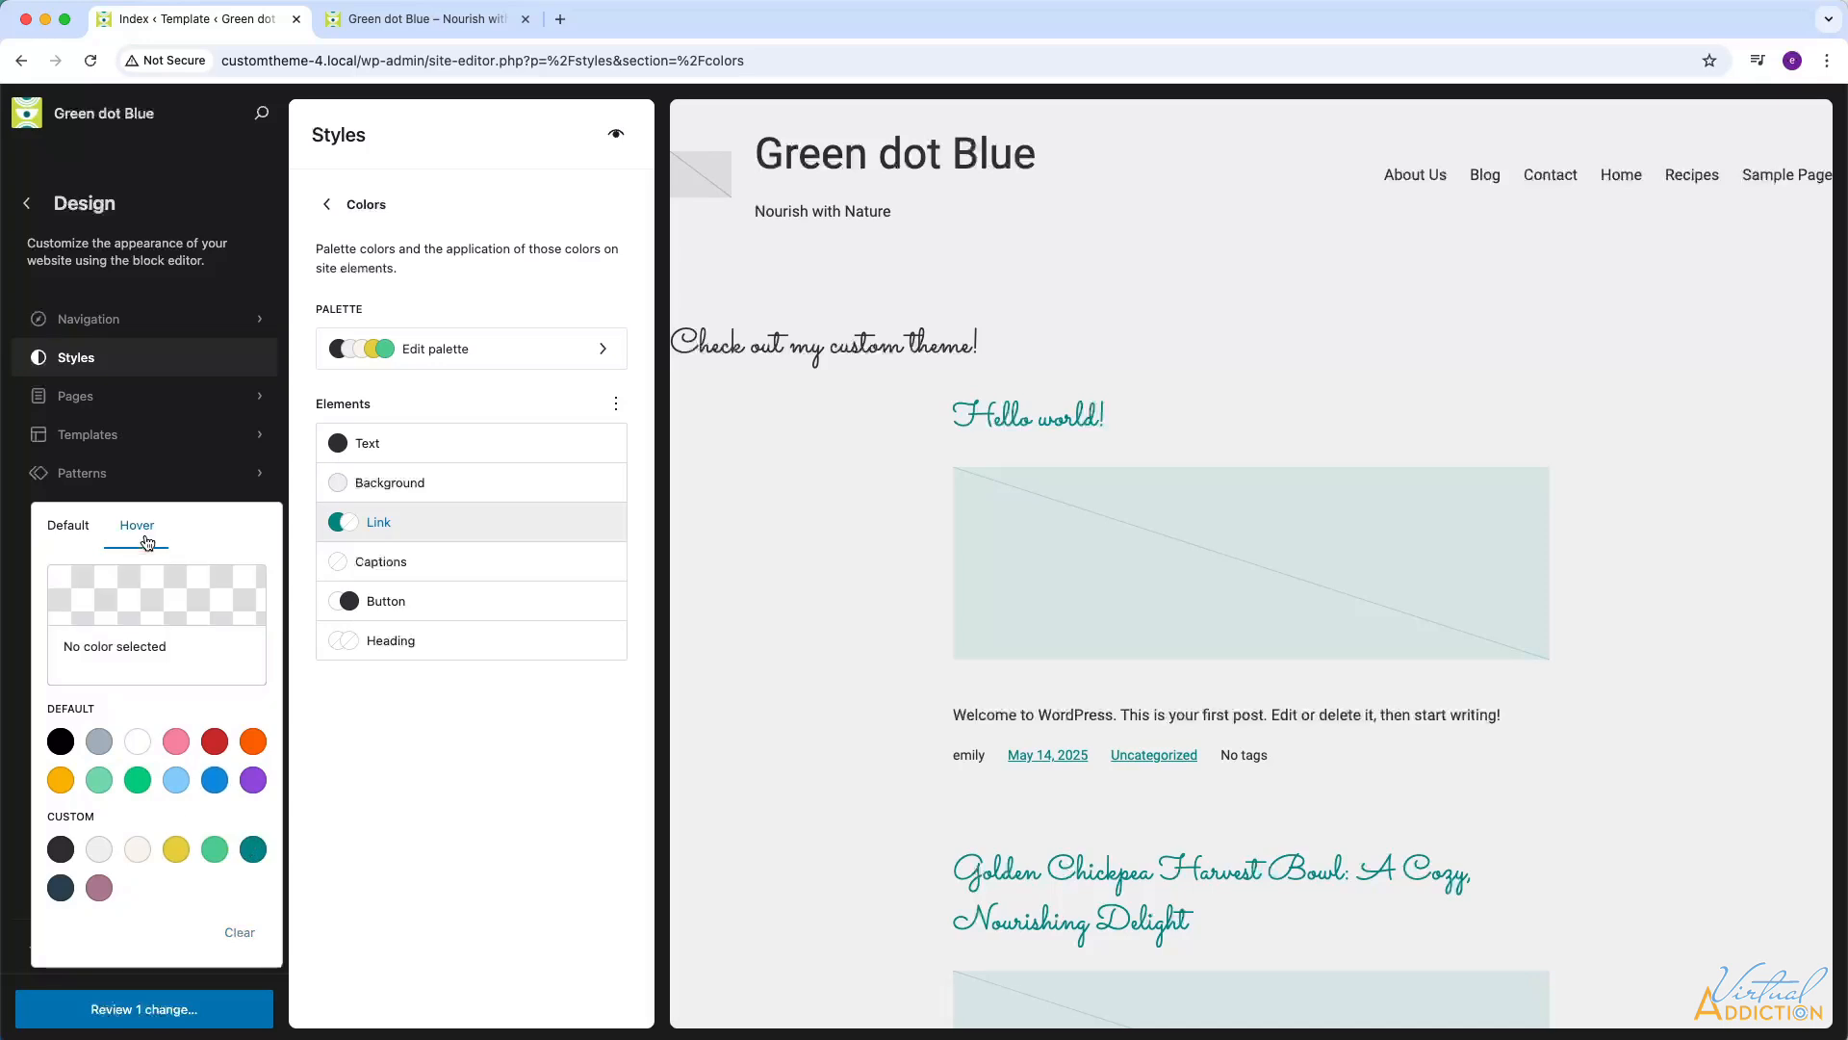
left_click(61, 888)
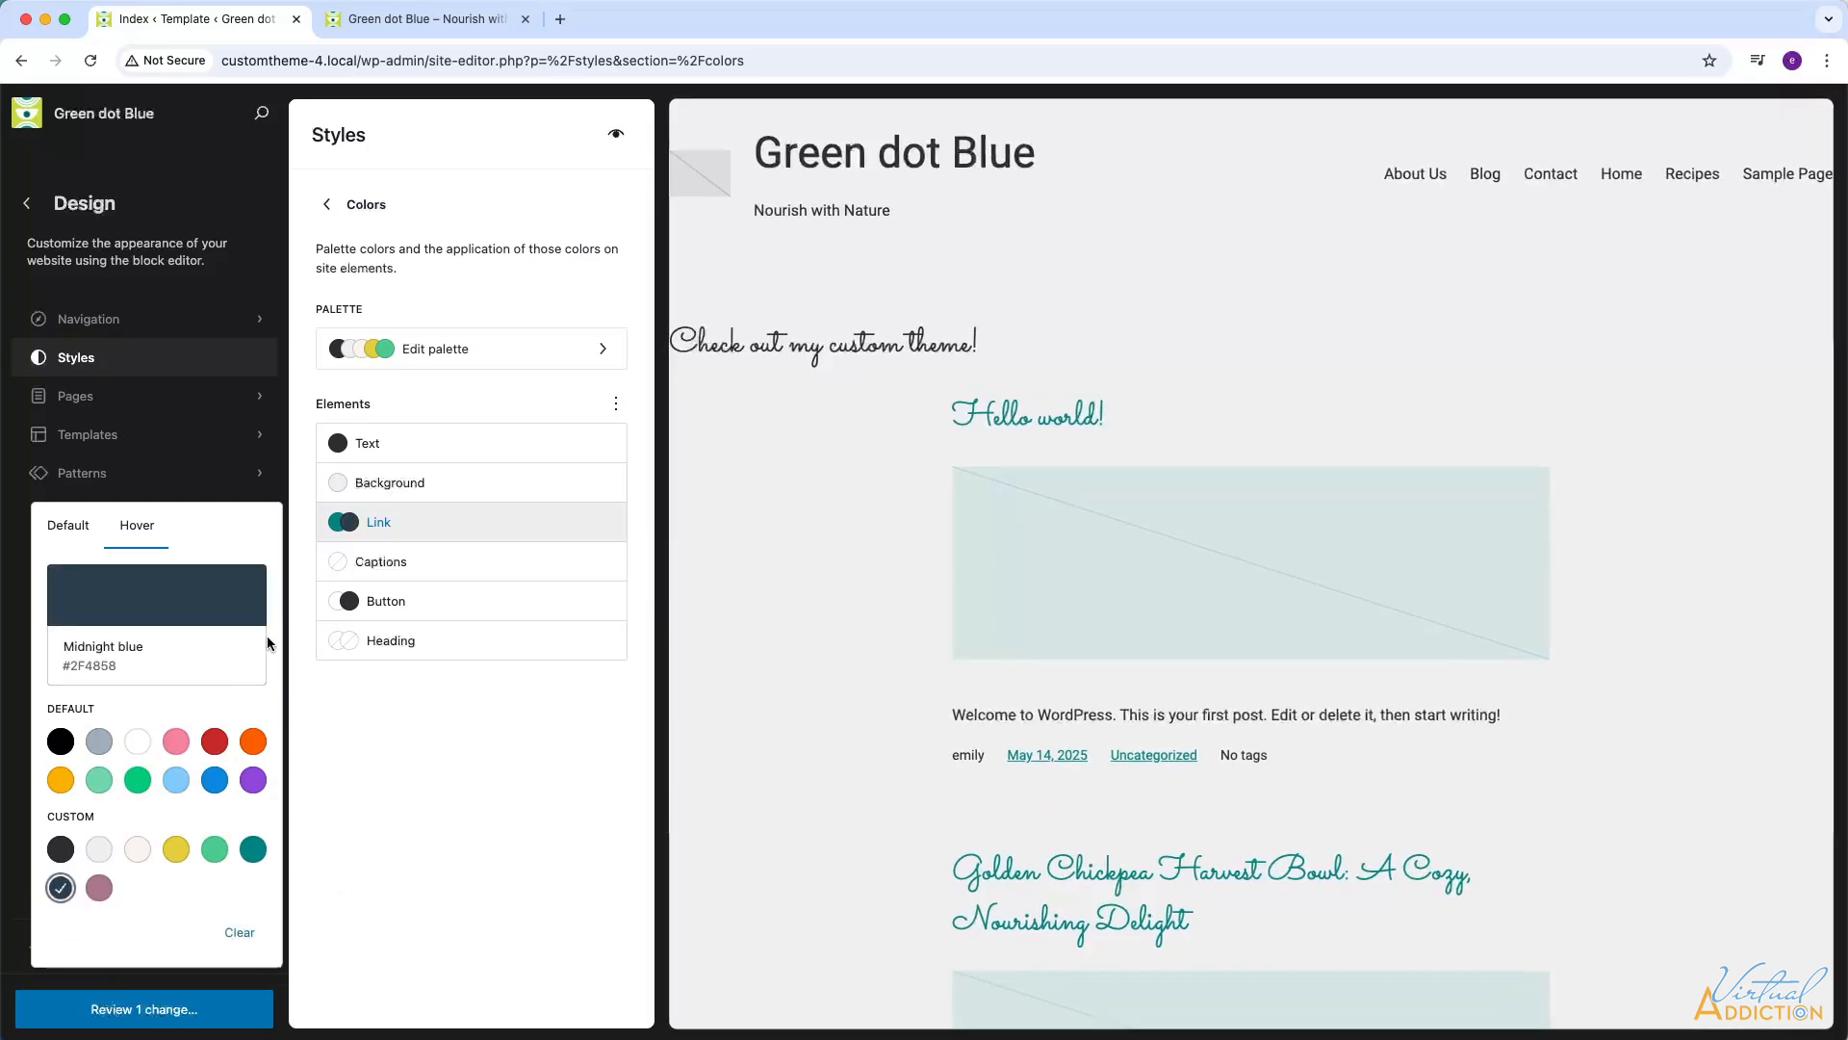
left_click(382, 562)
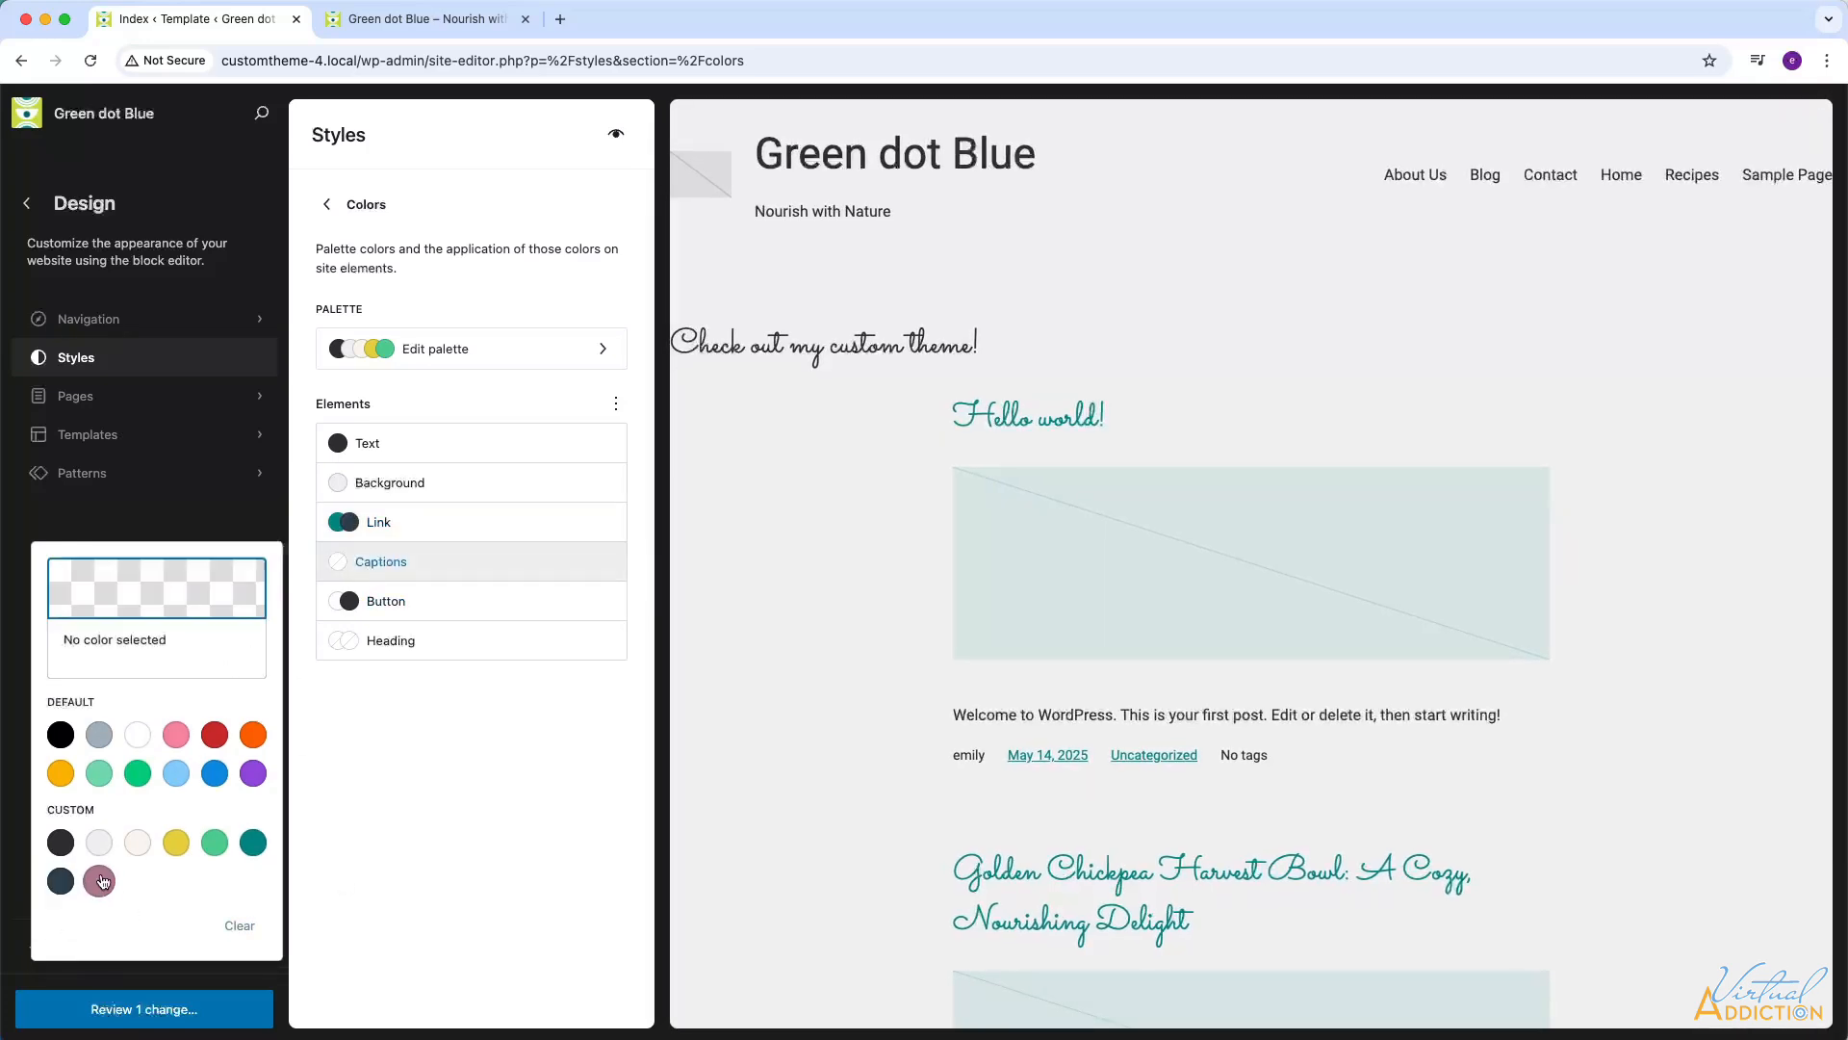
left_click(61, 845)
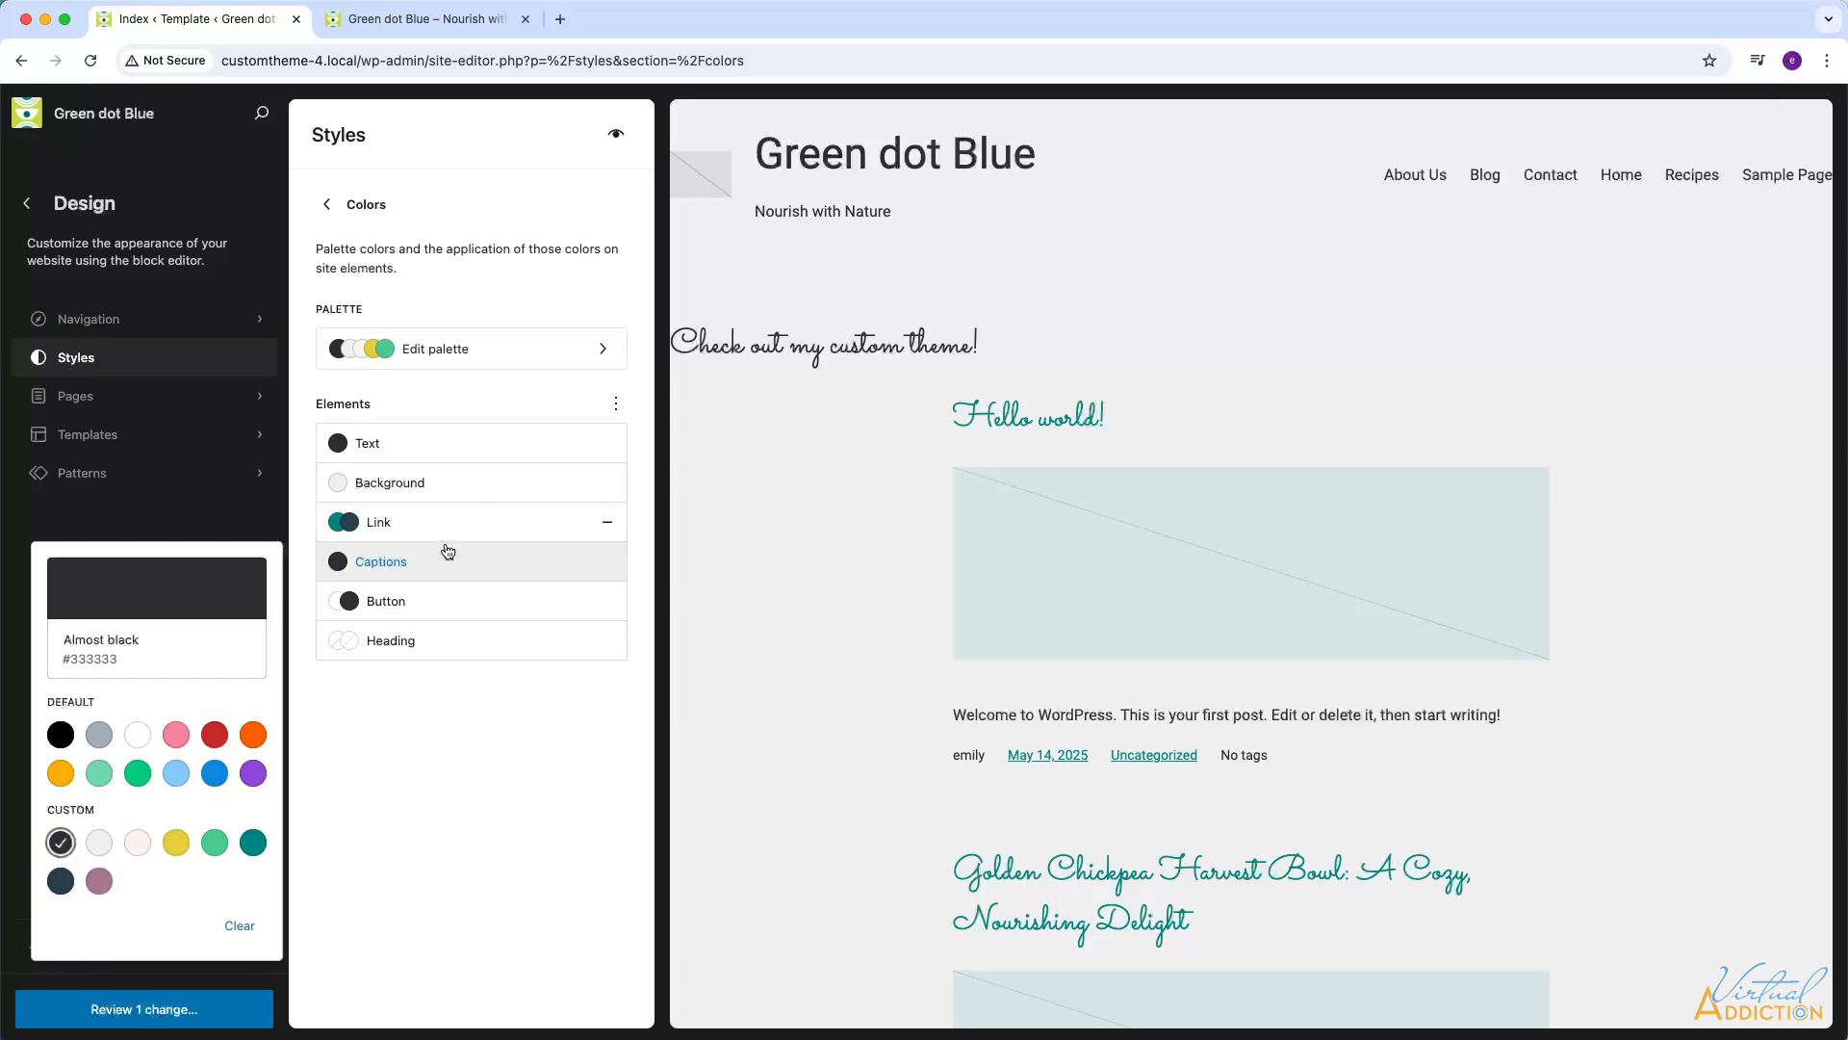
Give buttons Light grey text on a Midnight blue background, and set the heading text to Almost black
left_click(376, 608)
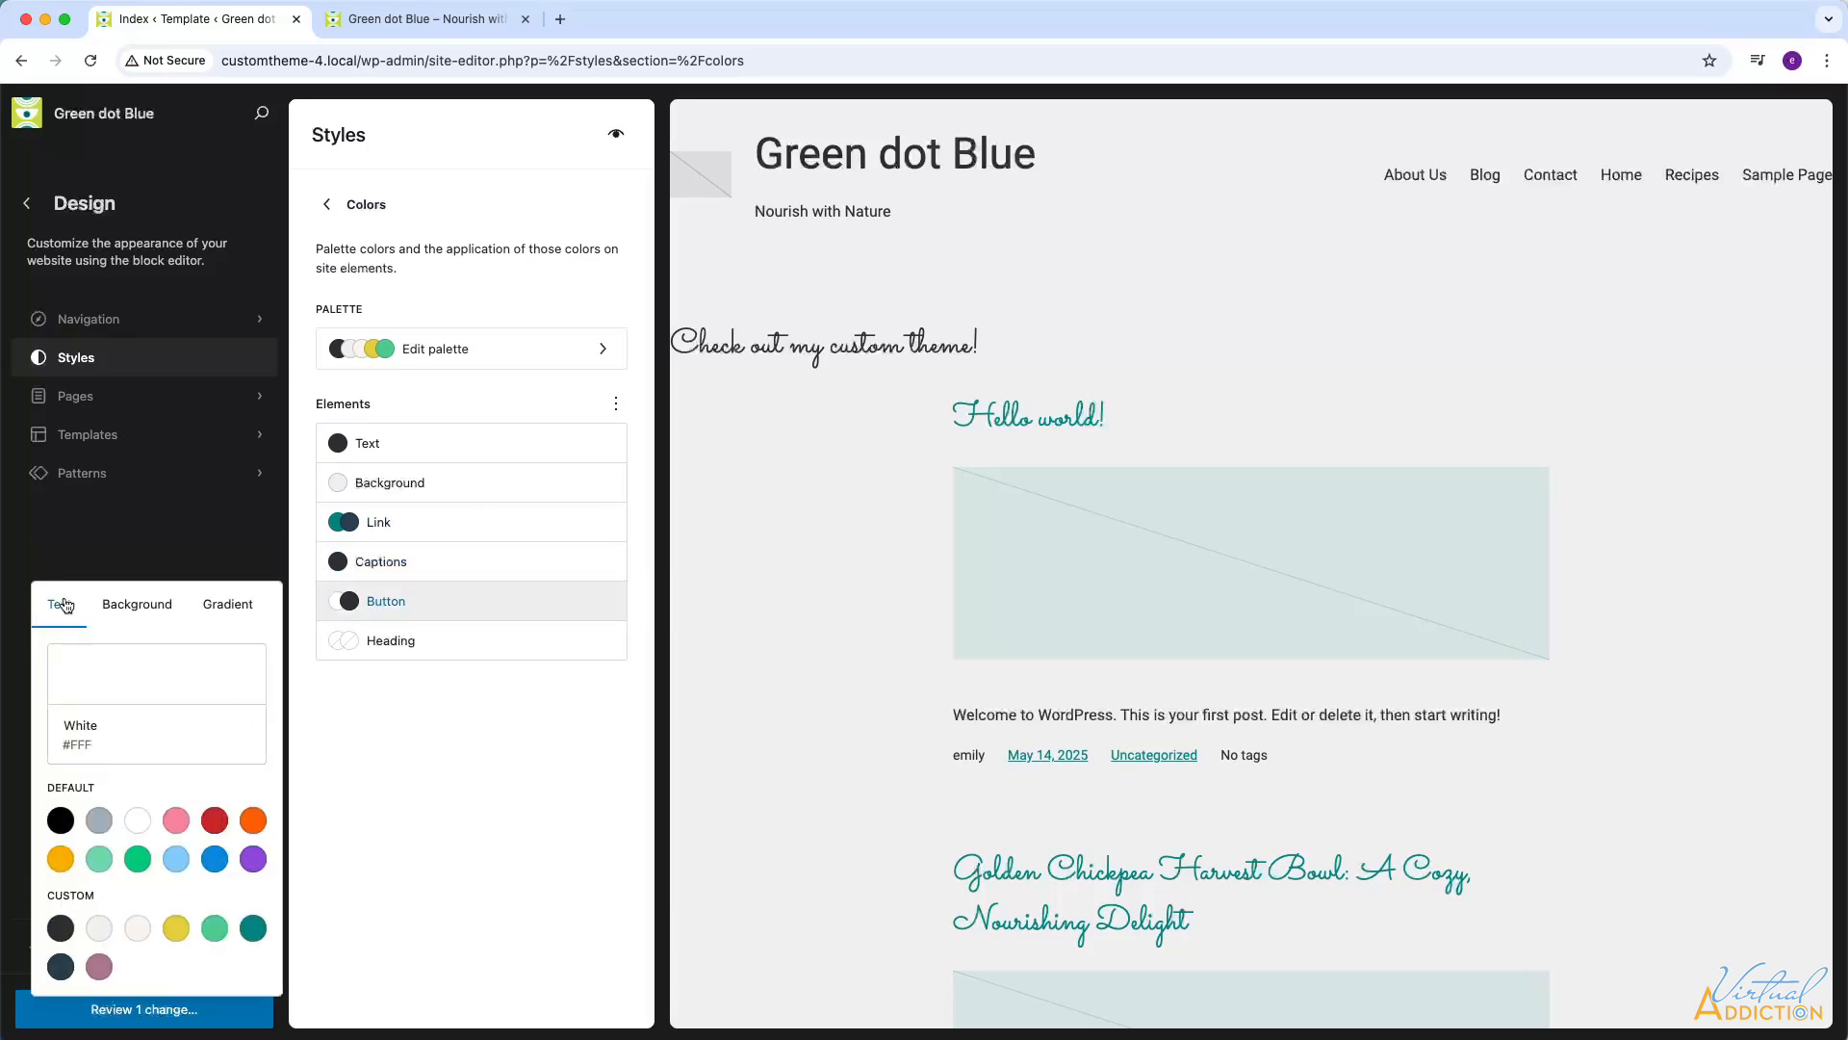
left_click(100, 930)
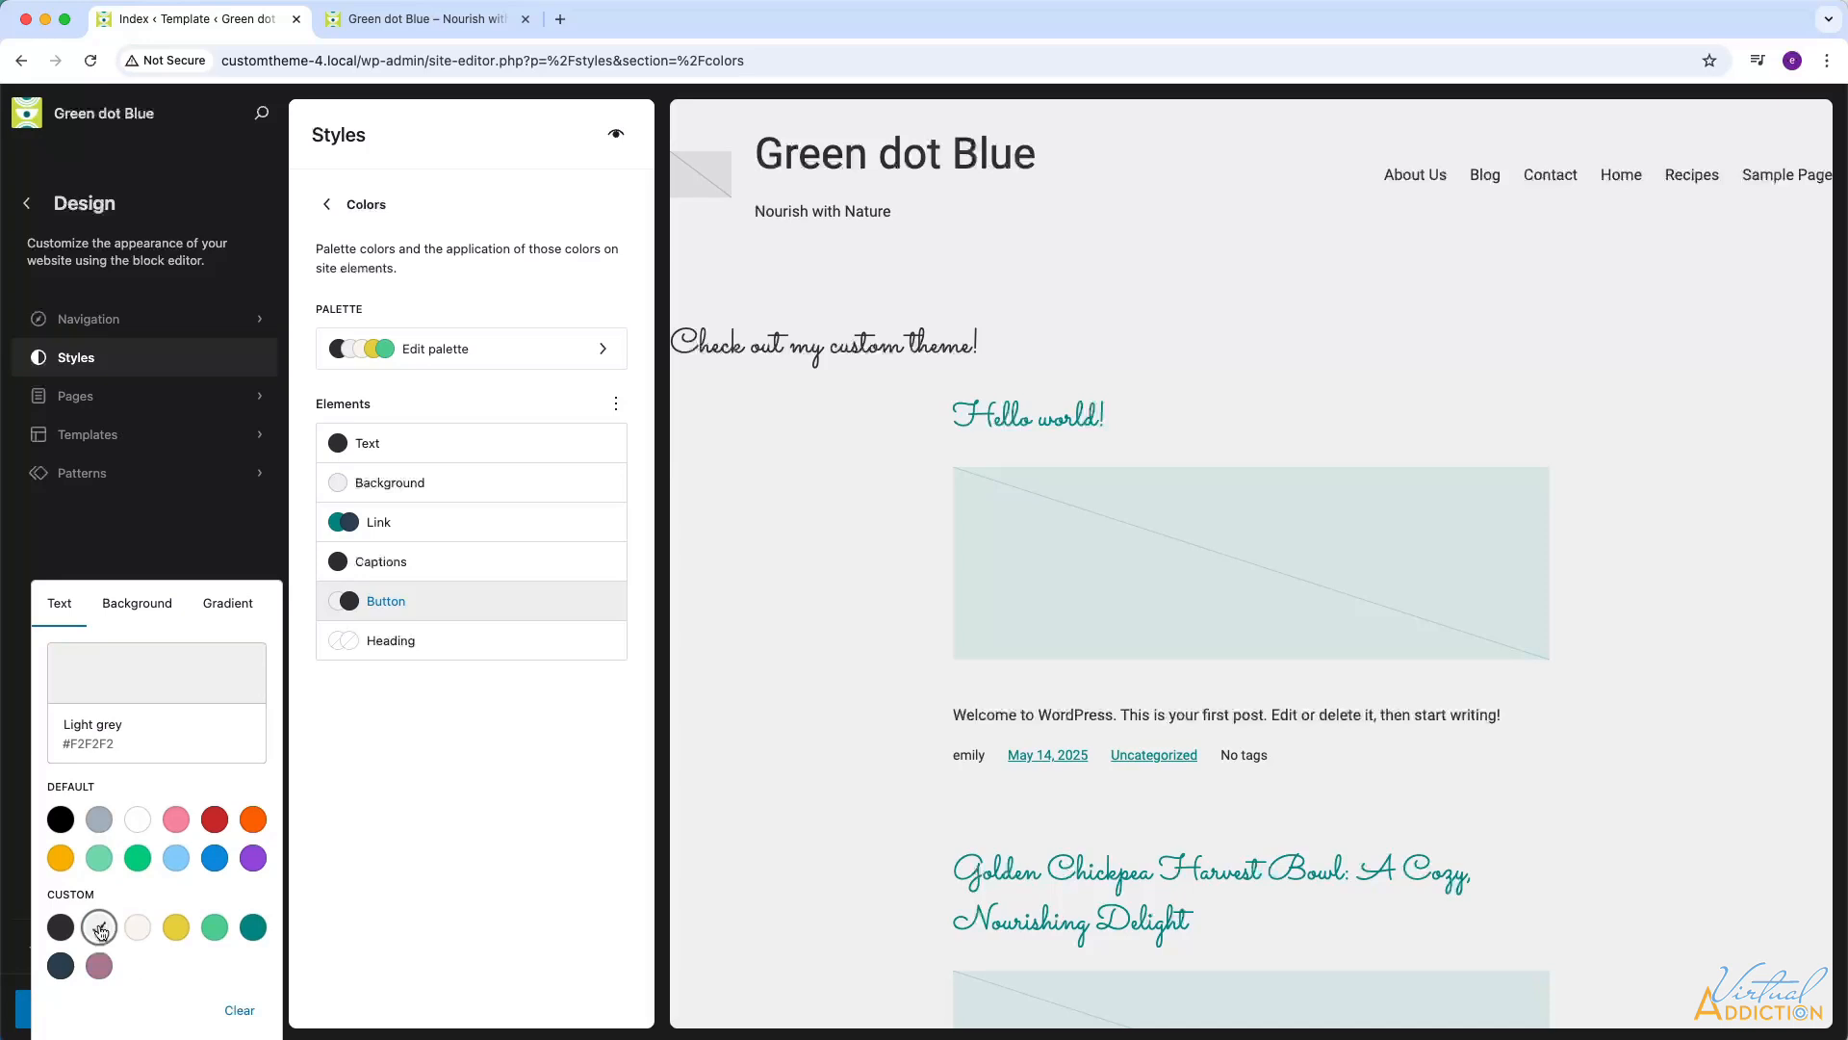
left_click(120, 606)
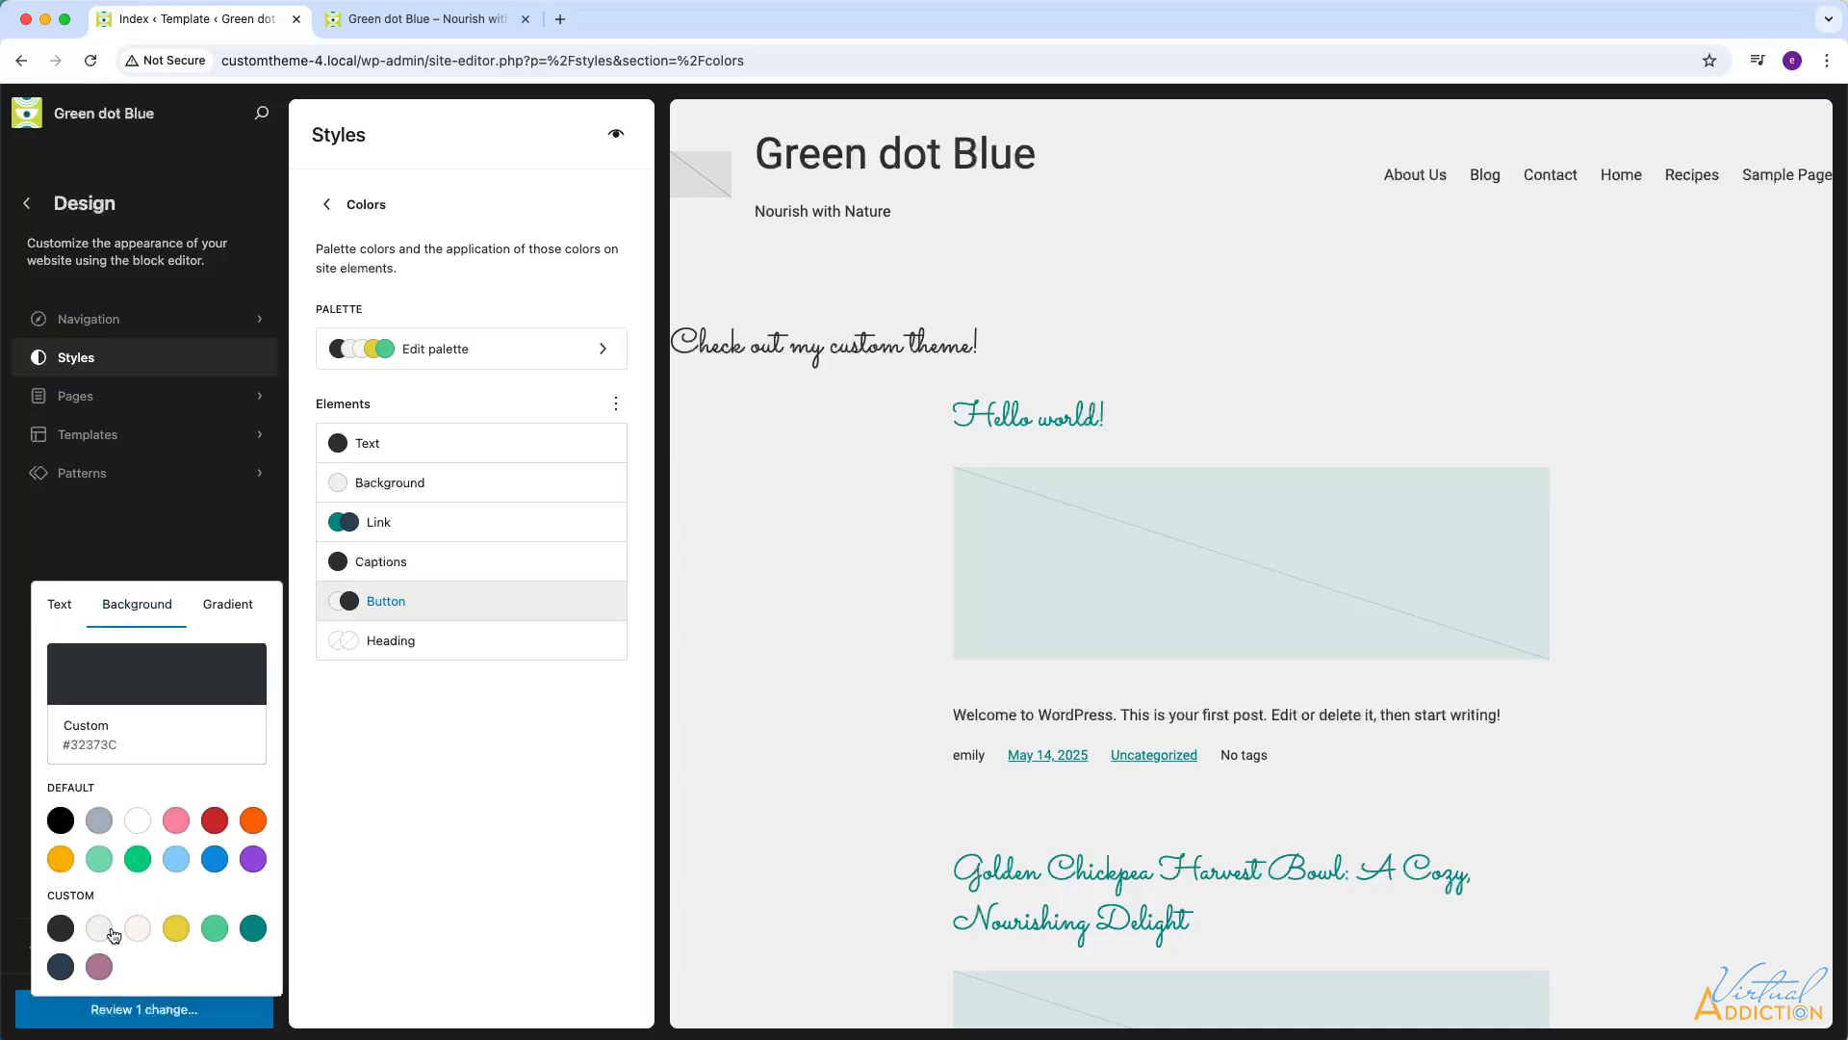
left_click(61, 967)
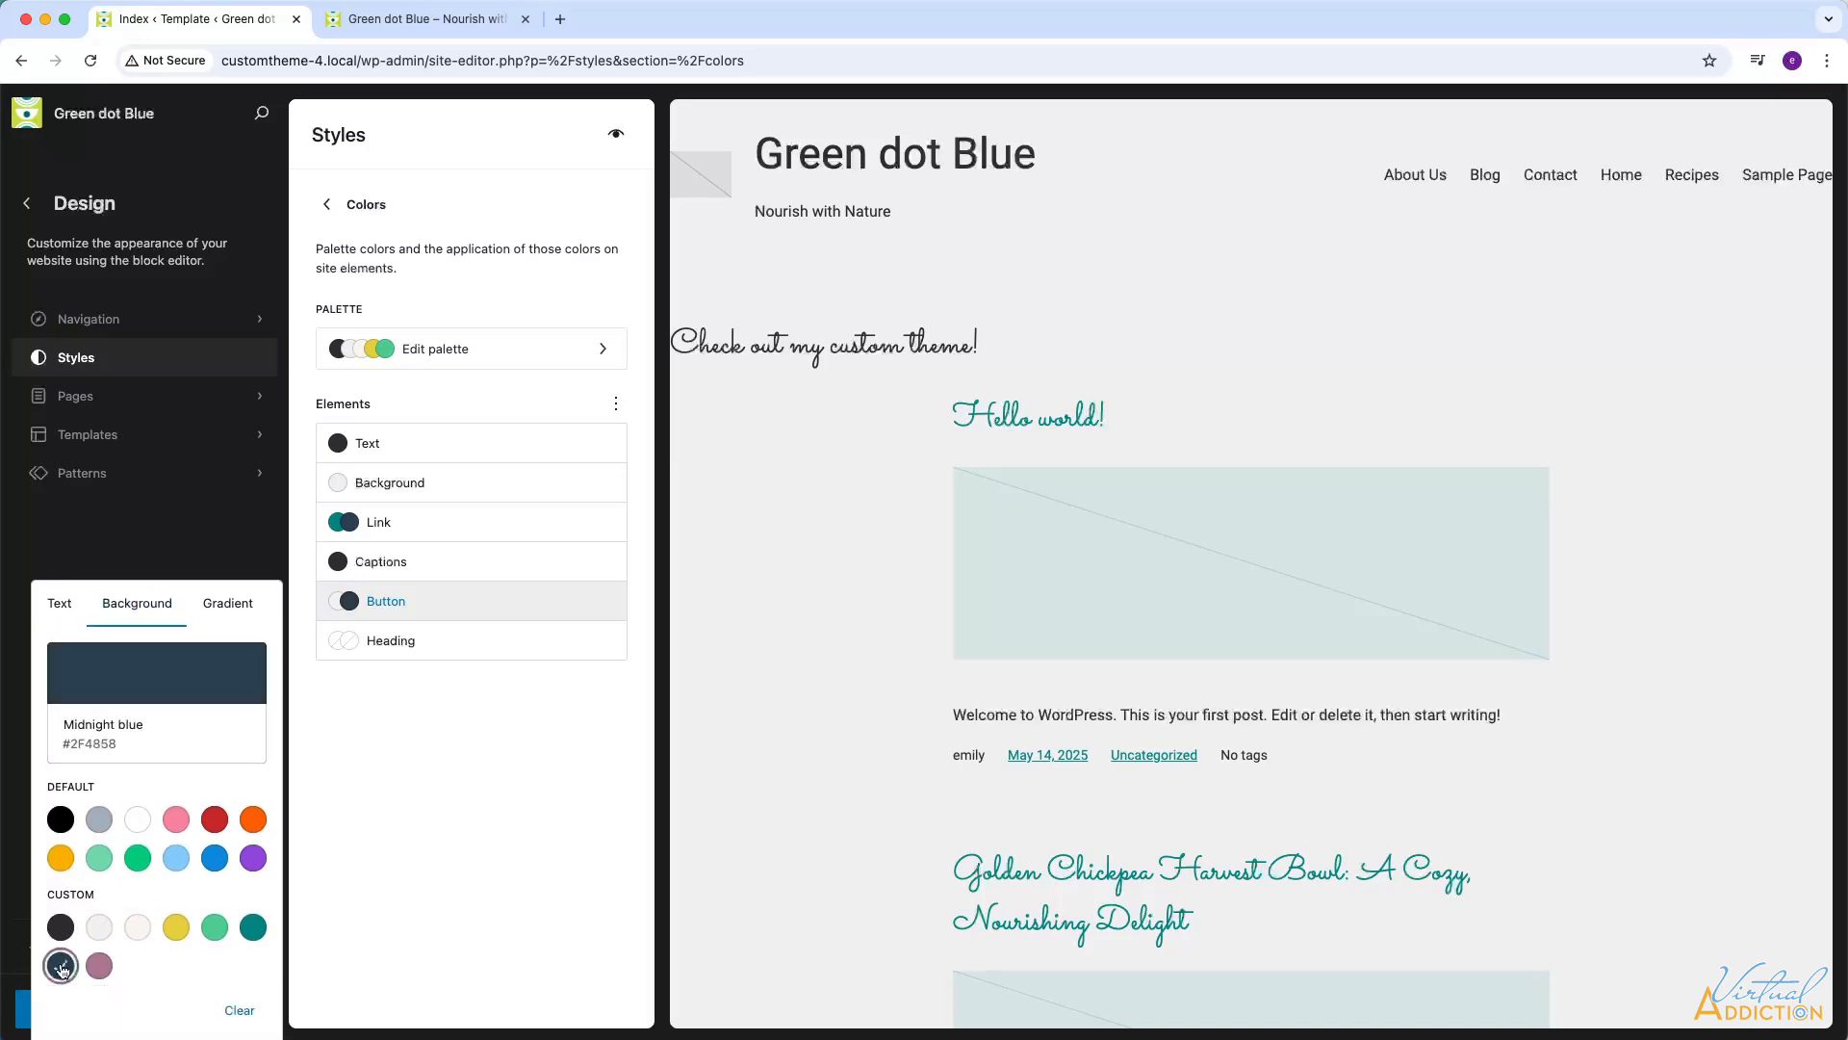
left_click(227, 604)
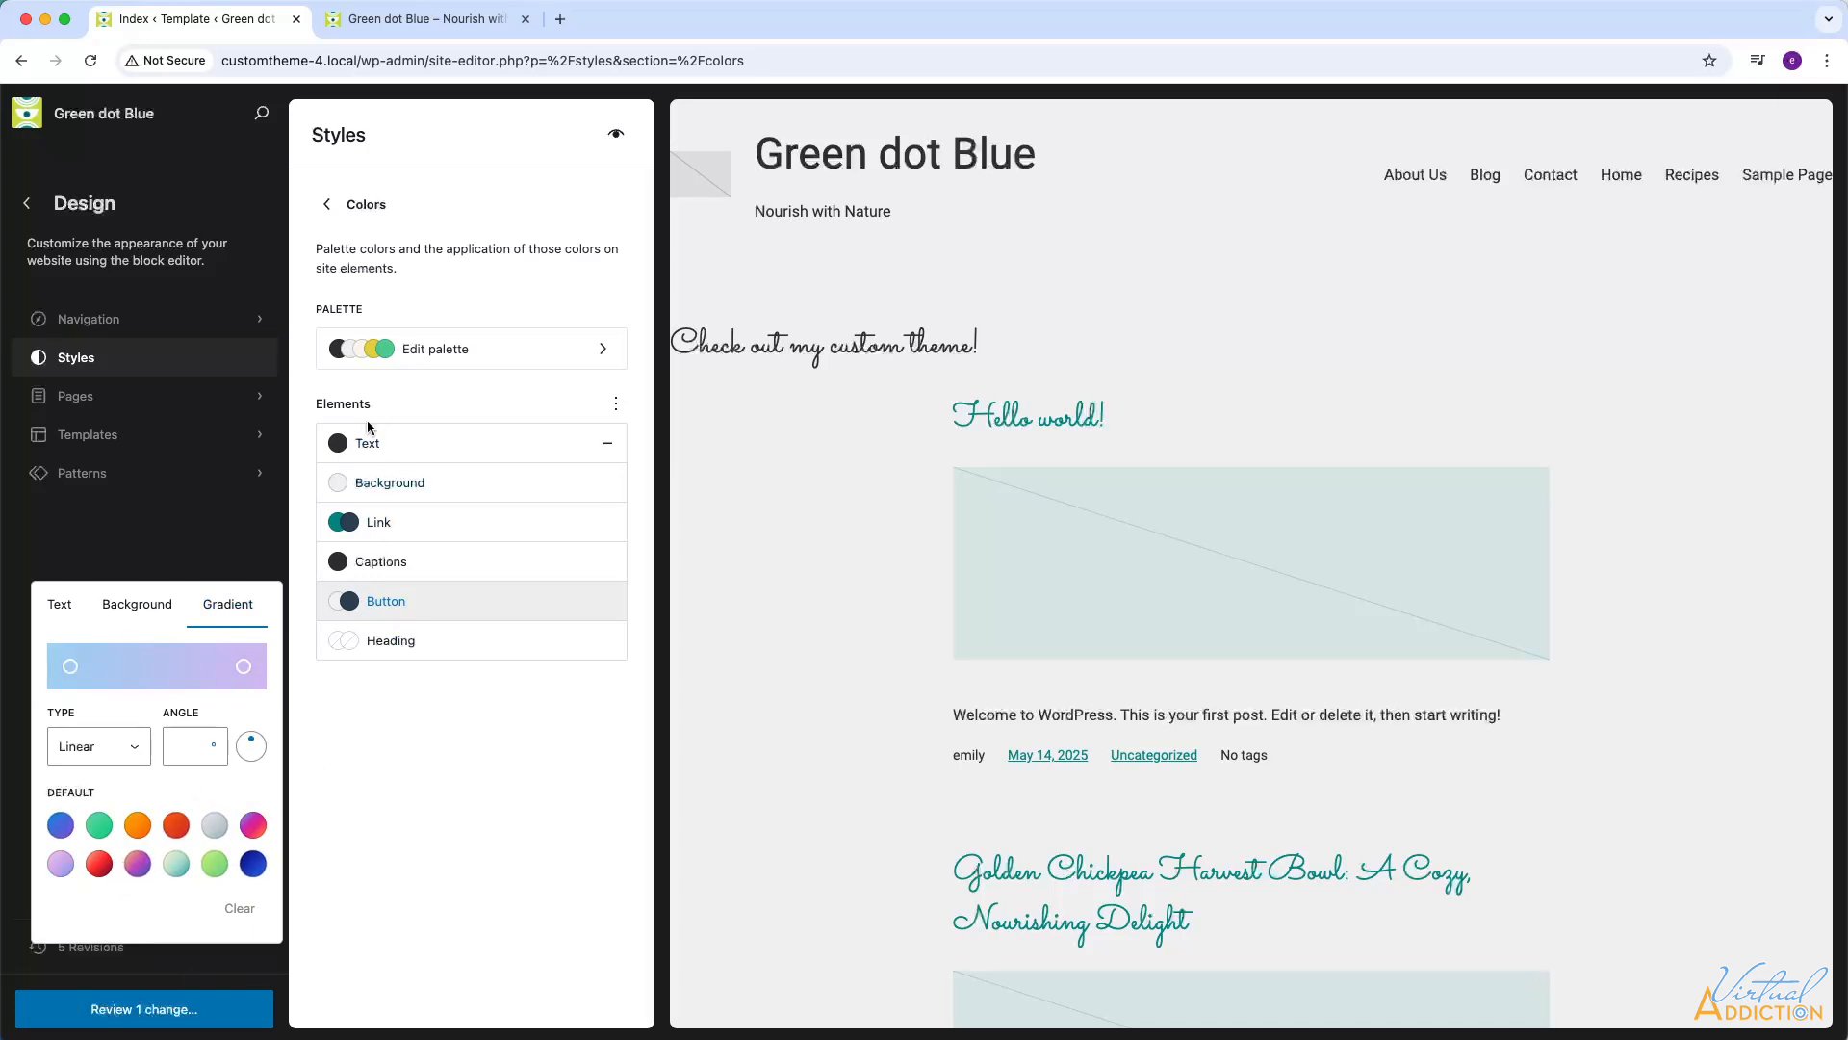
left_click(433, 645)
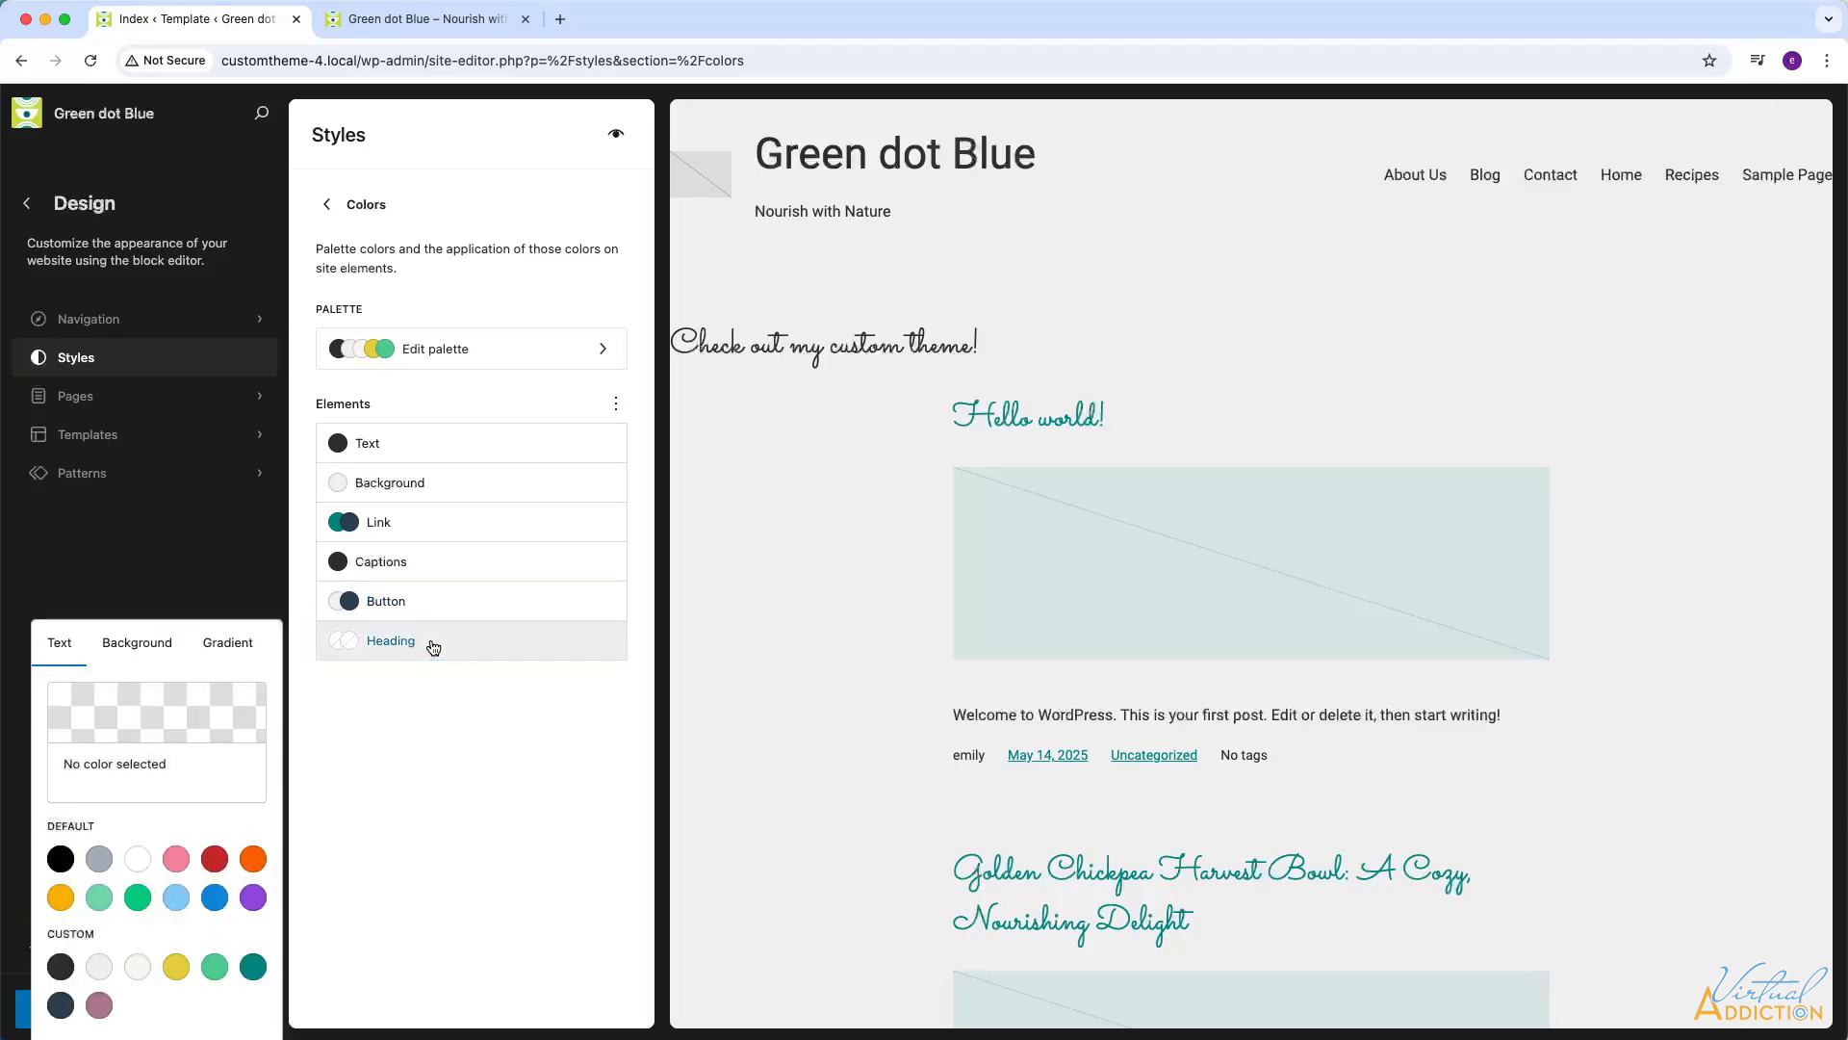
left_click(60, 968)
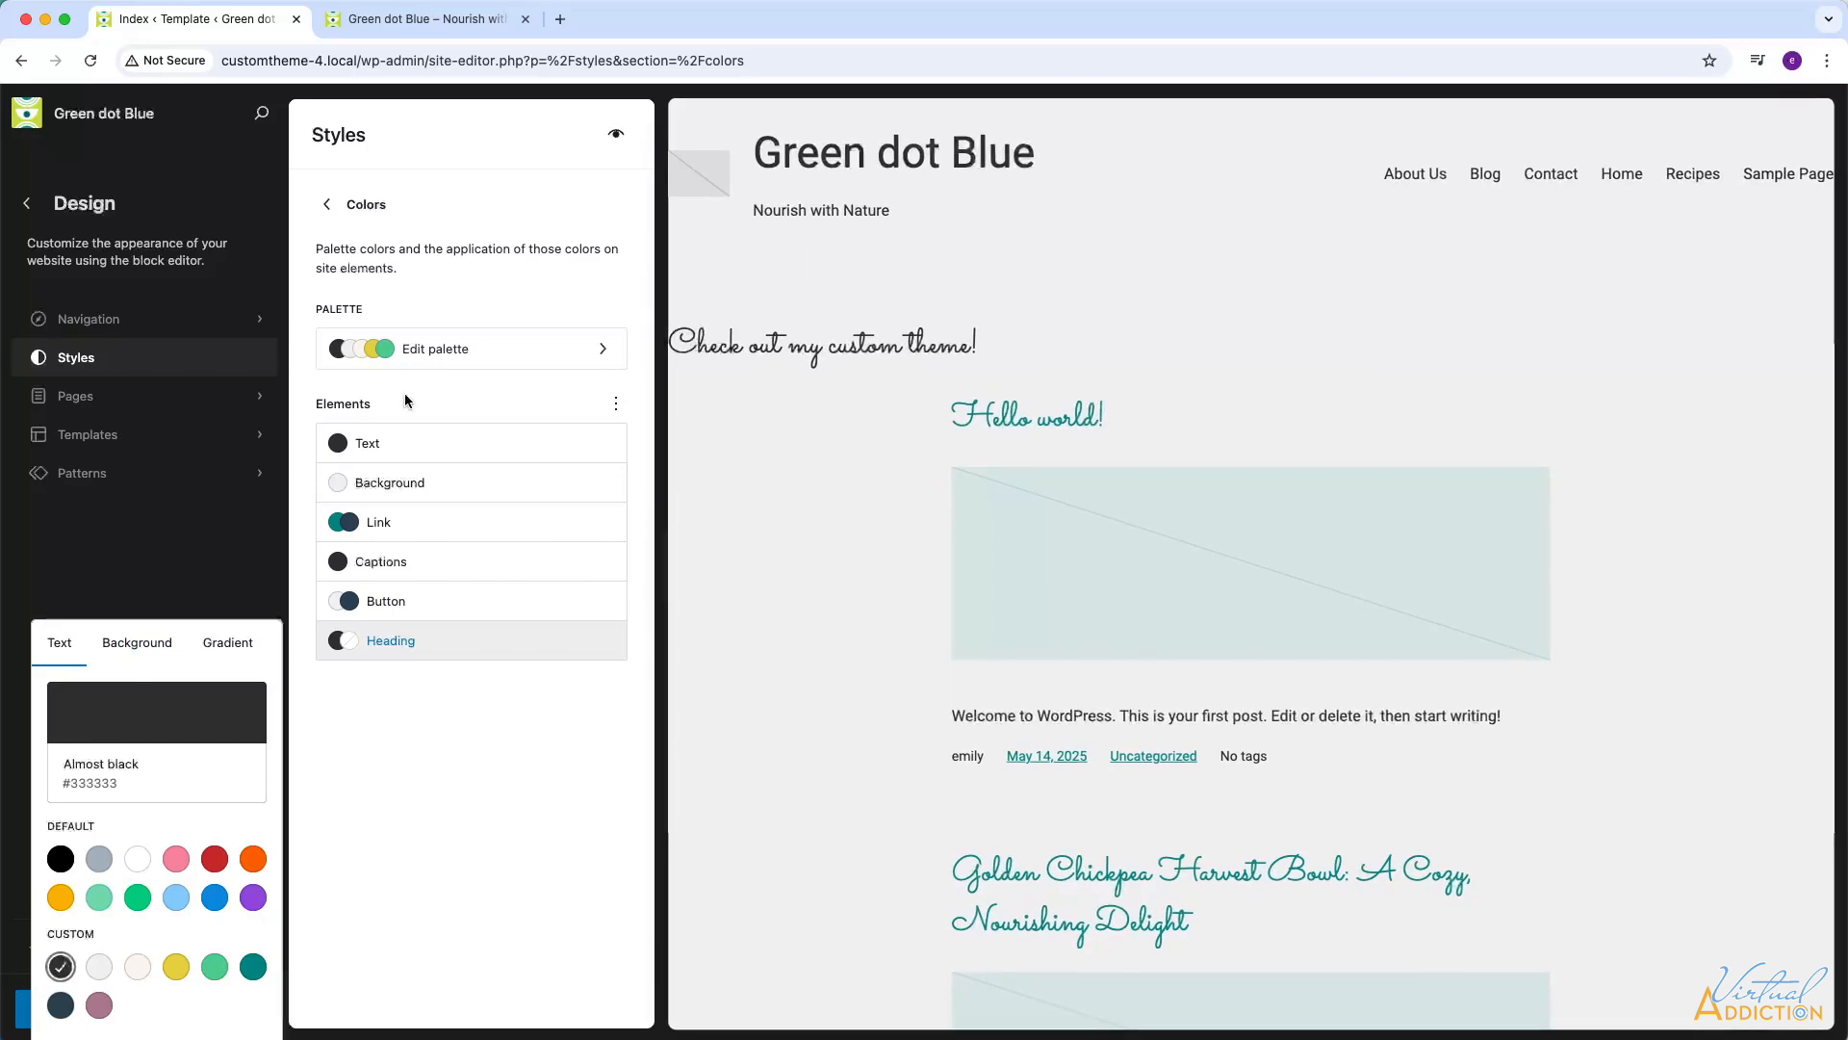
Save the pending custom style changes, check them on the site's front end, and return to the site editor
left_click(436, 736)
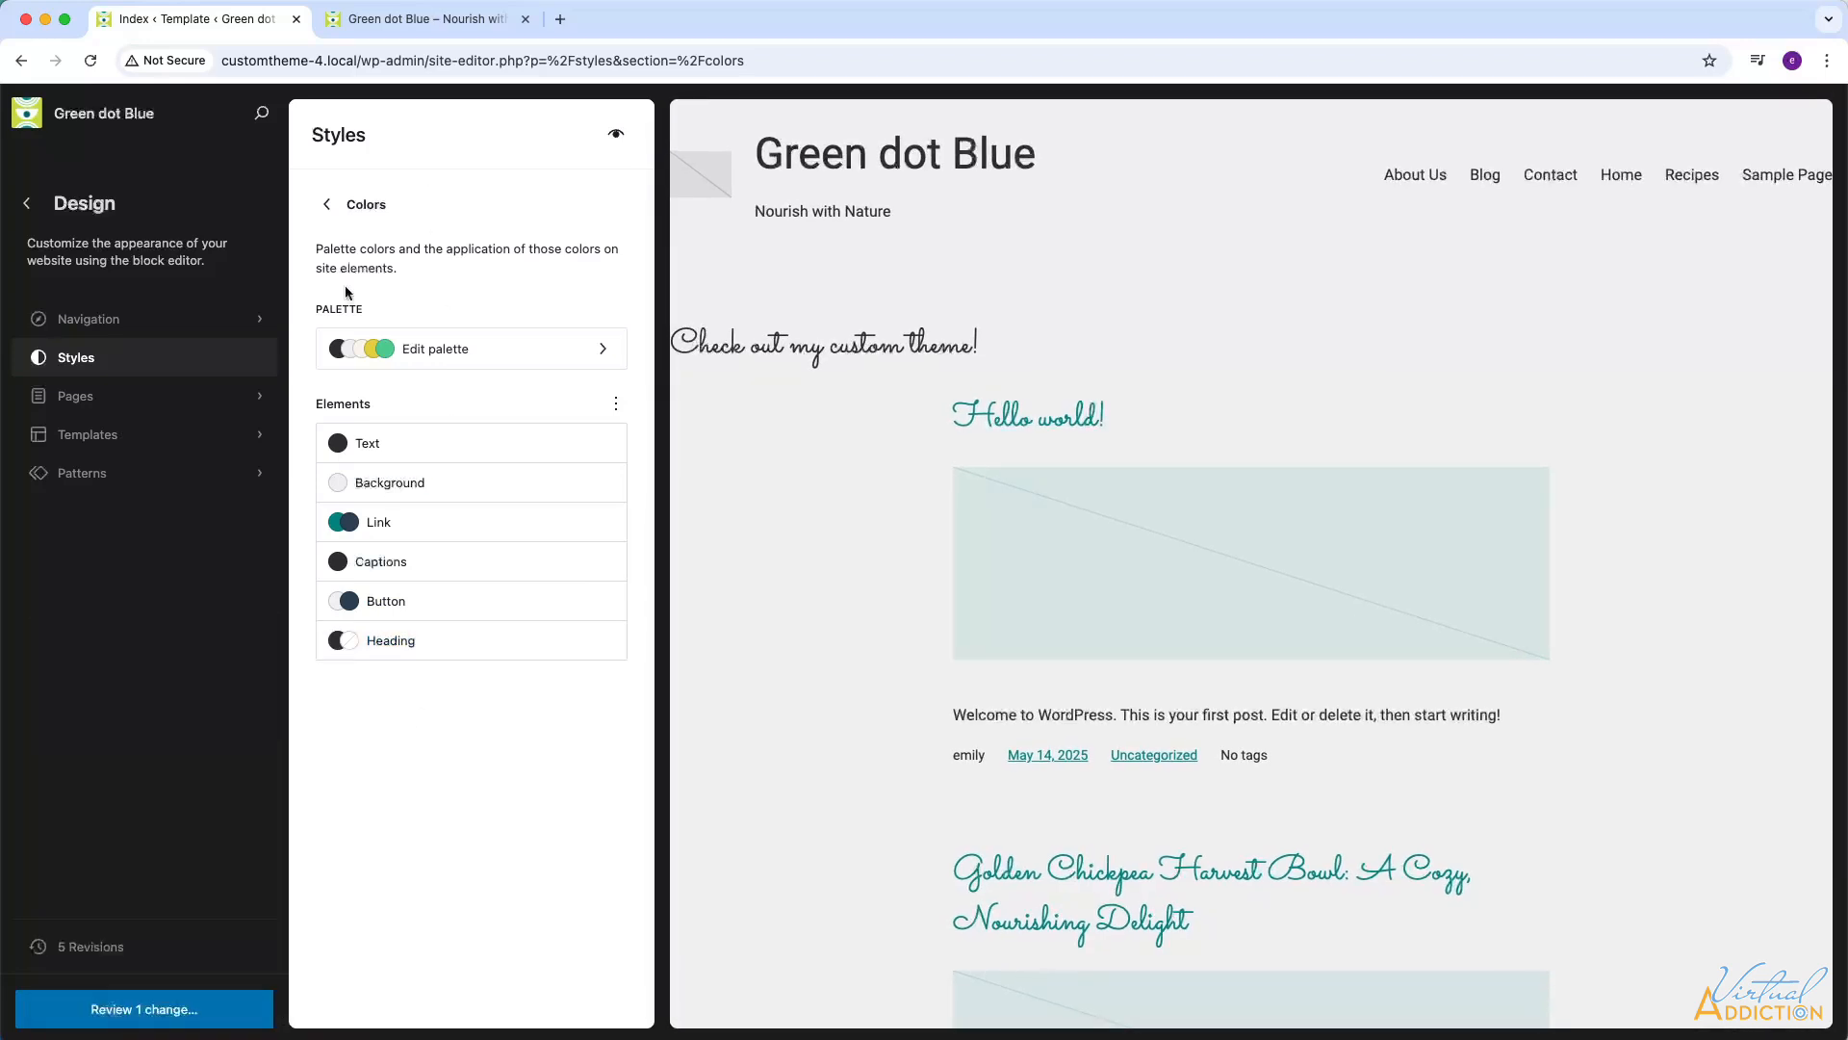
left_click(185, 1011)
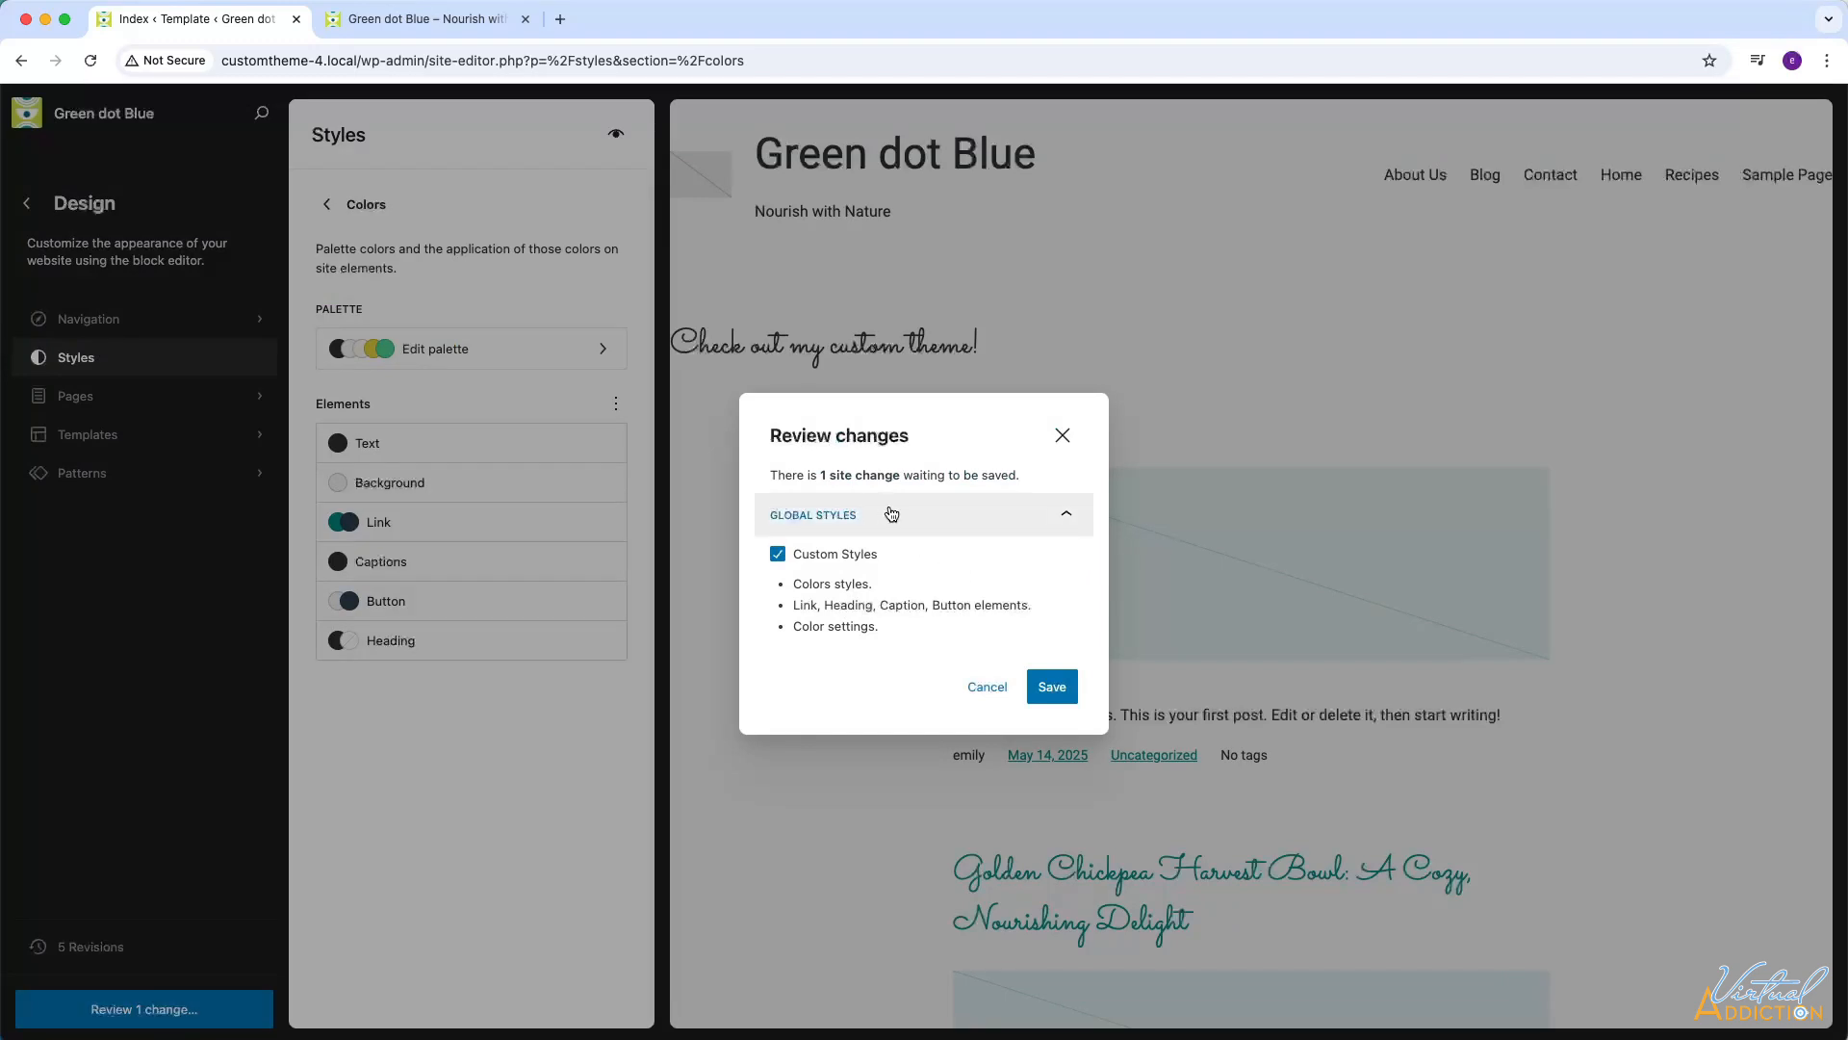
left_click(1052, 686)
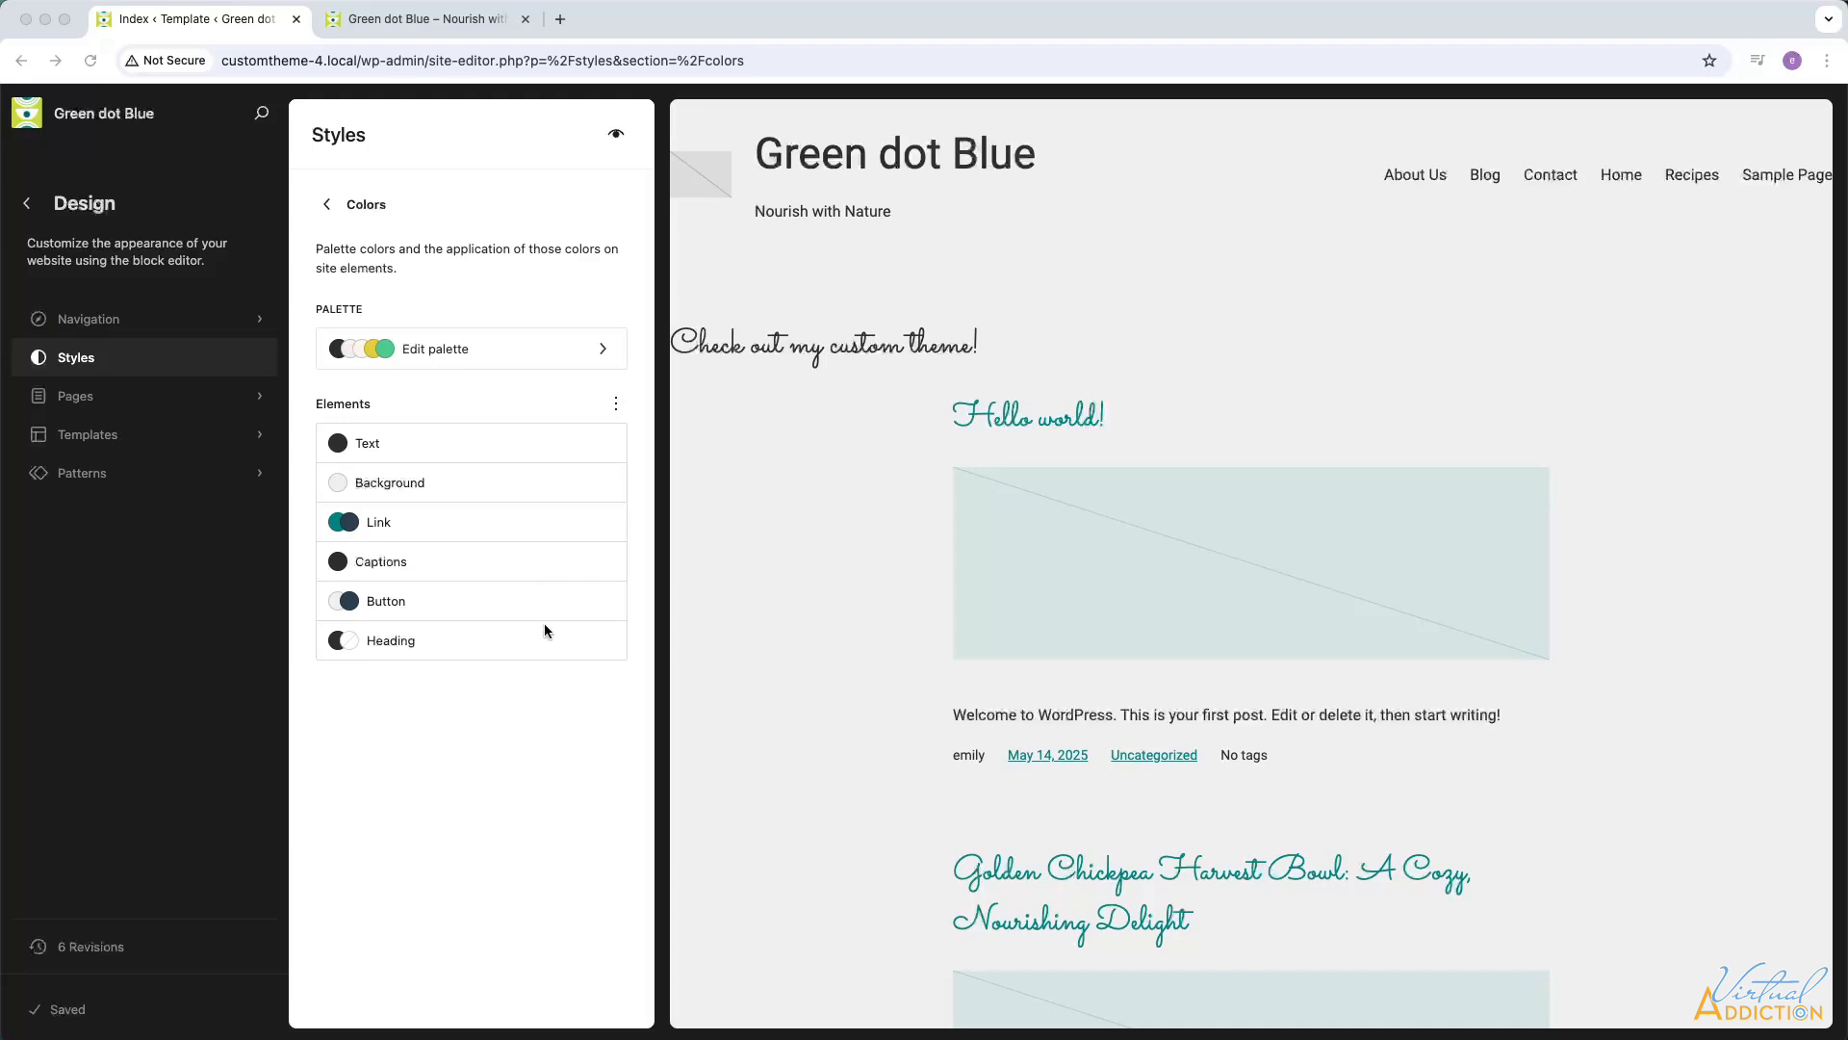
left_click(410, 21)
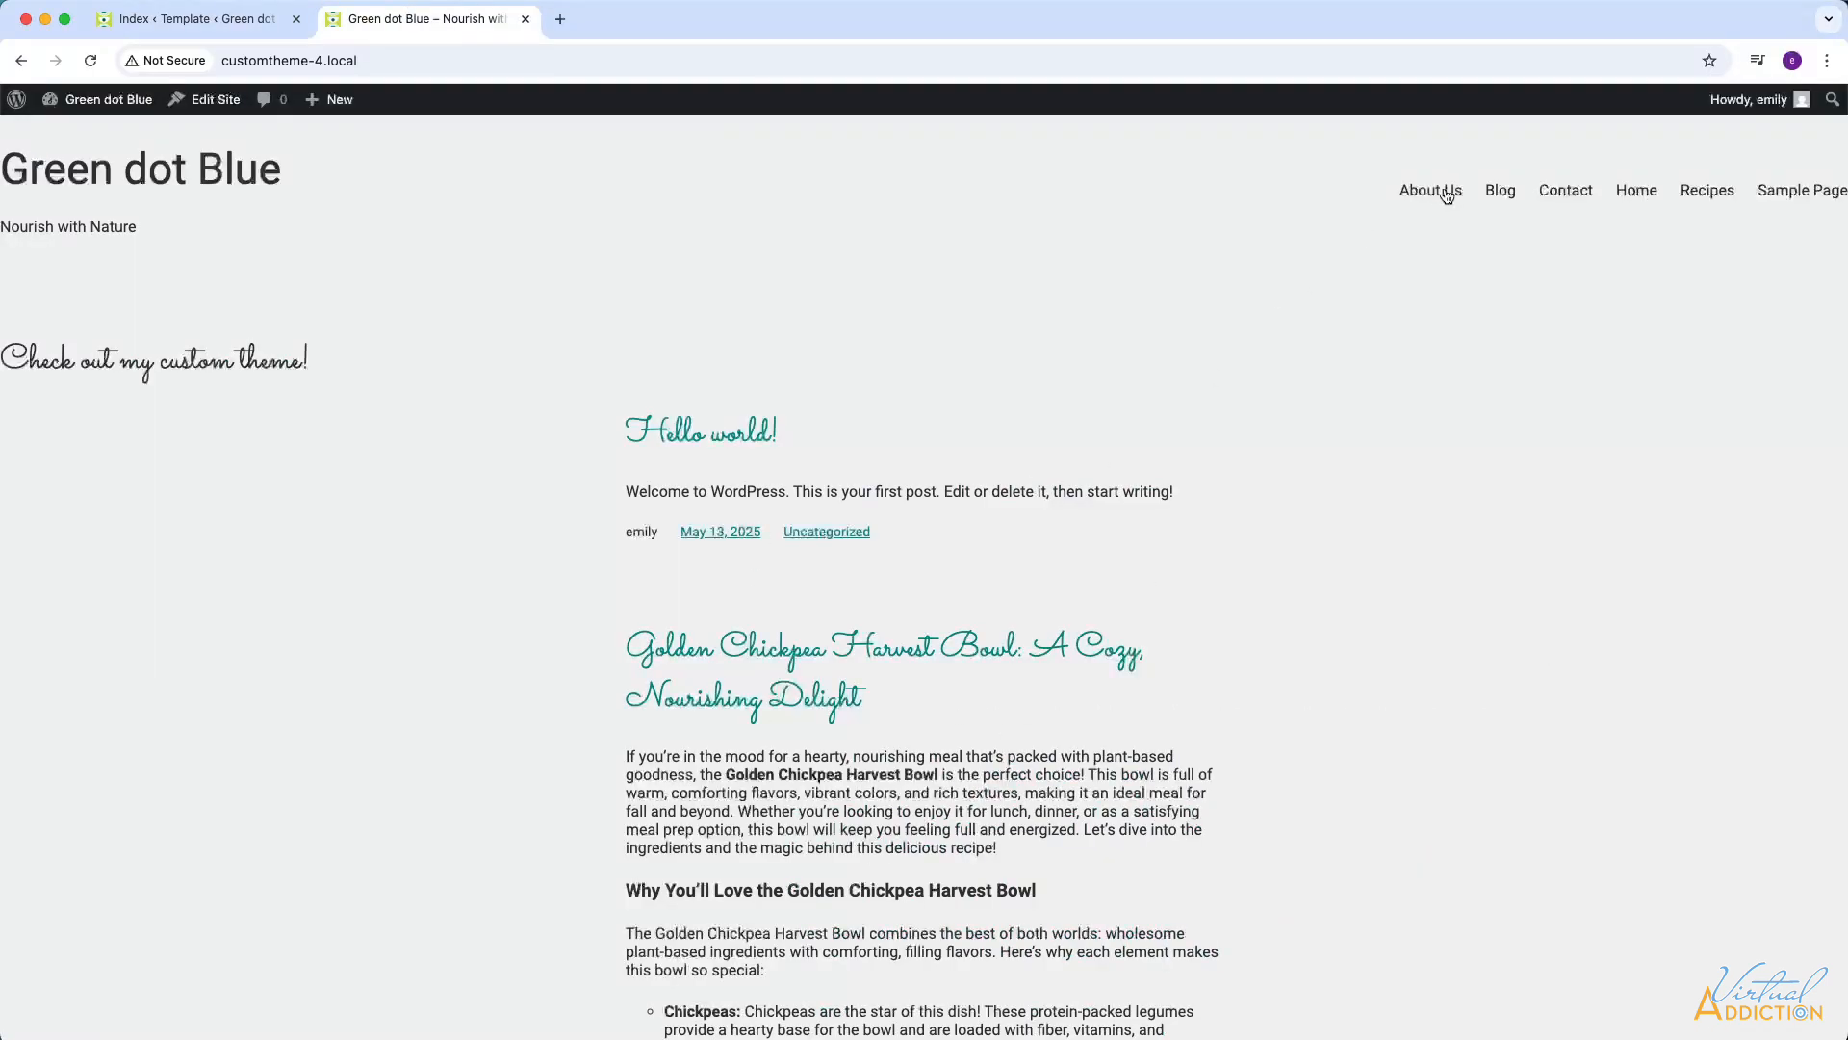
left_click(227, 21)
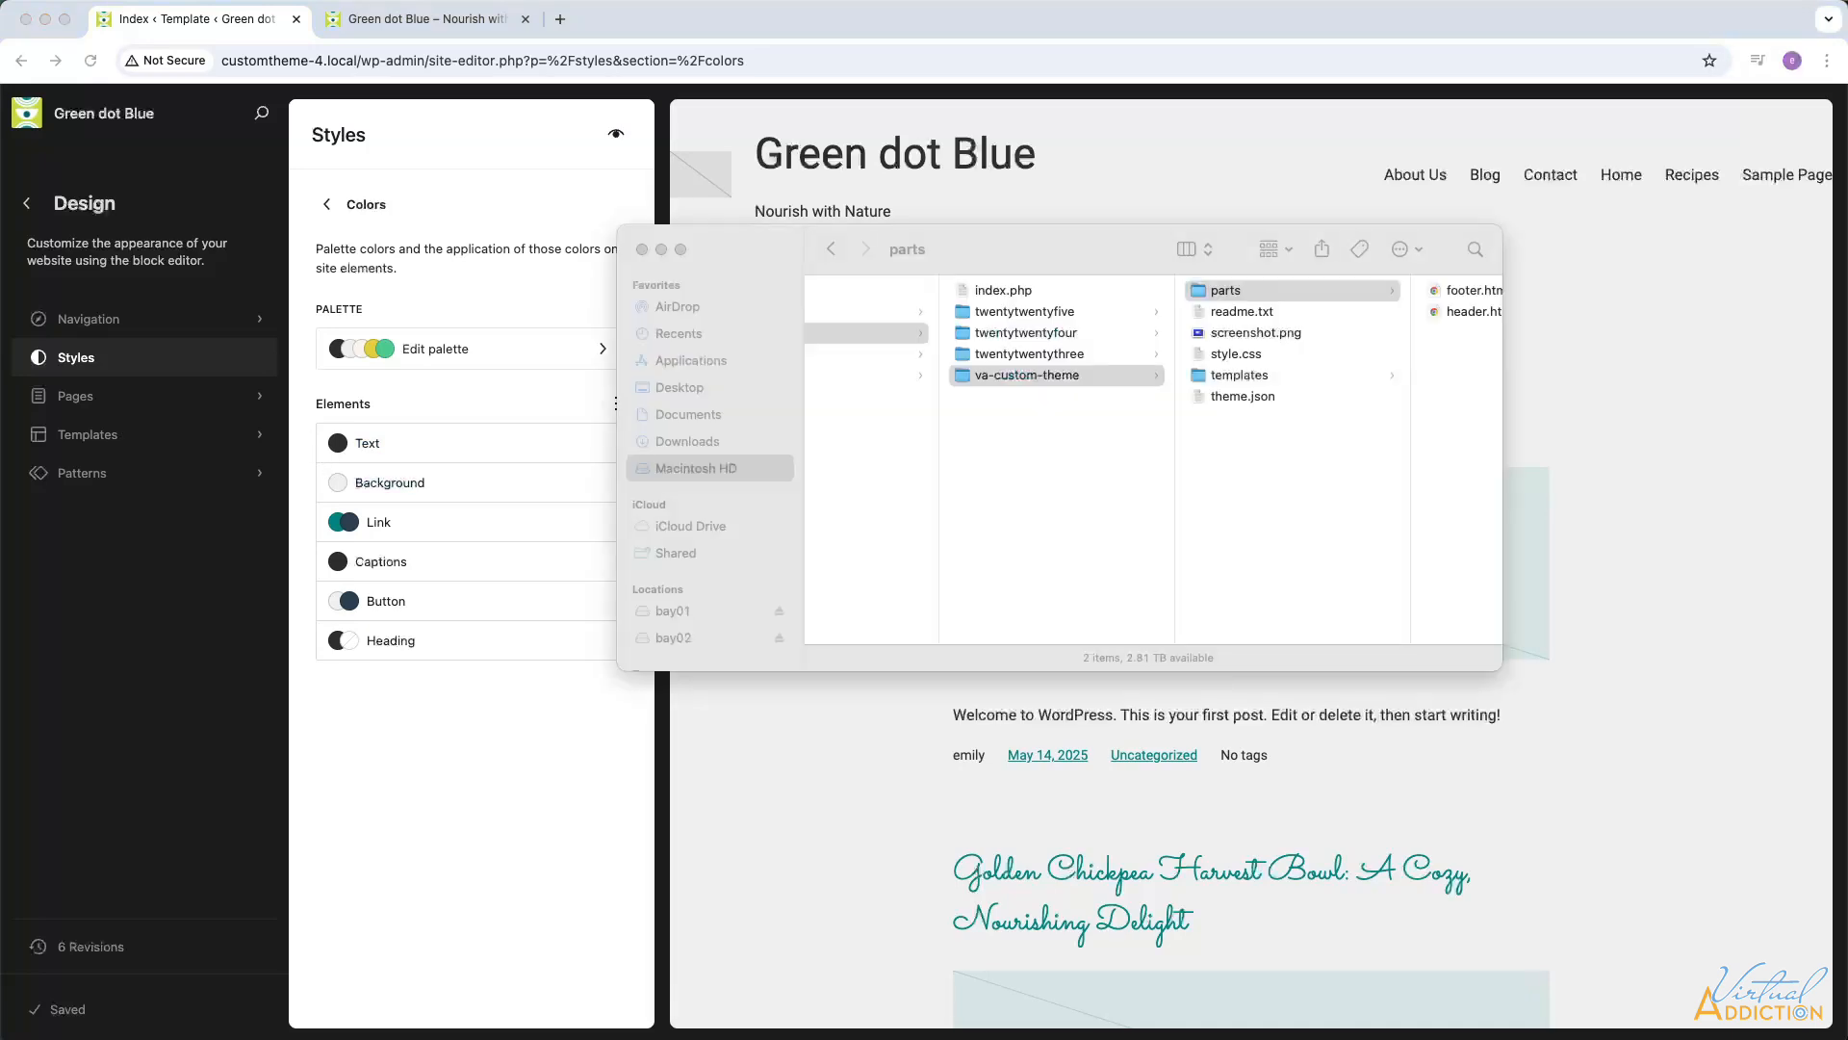
In Finder, locate the va-custom-theme folder inside themes and look over the files it contains
scroll(920, 379, "left", 5)
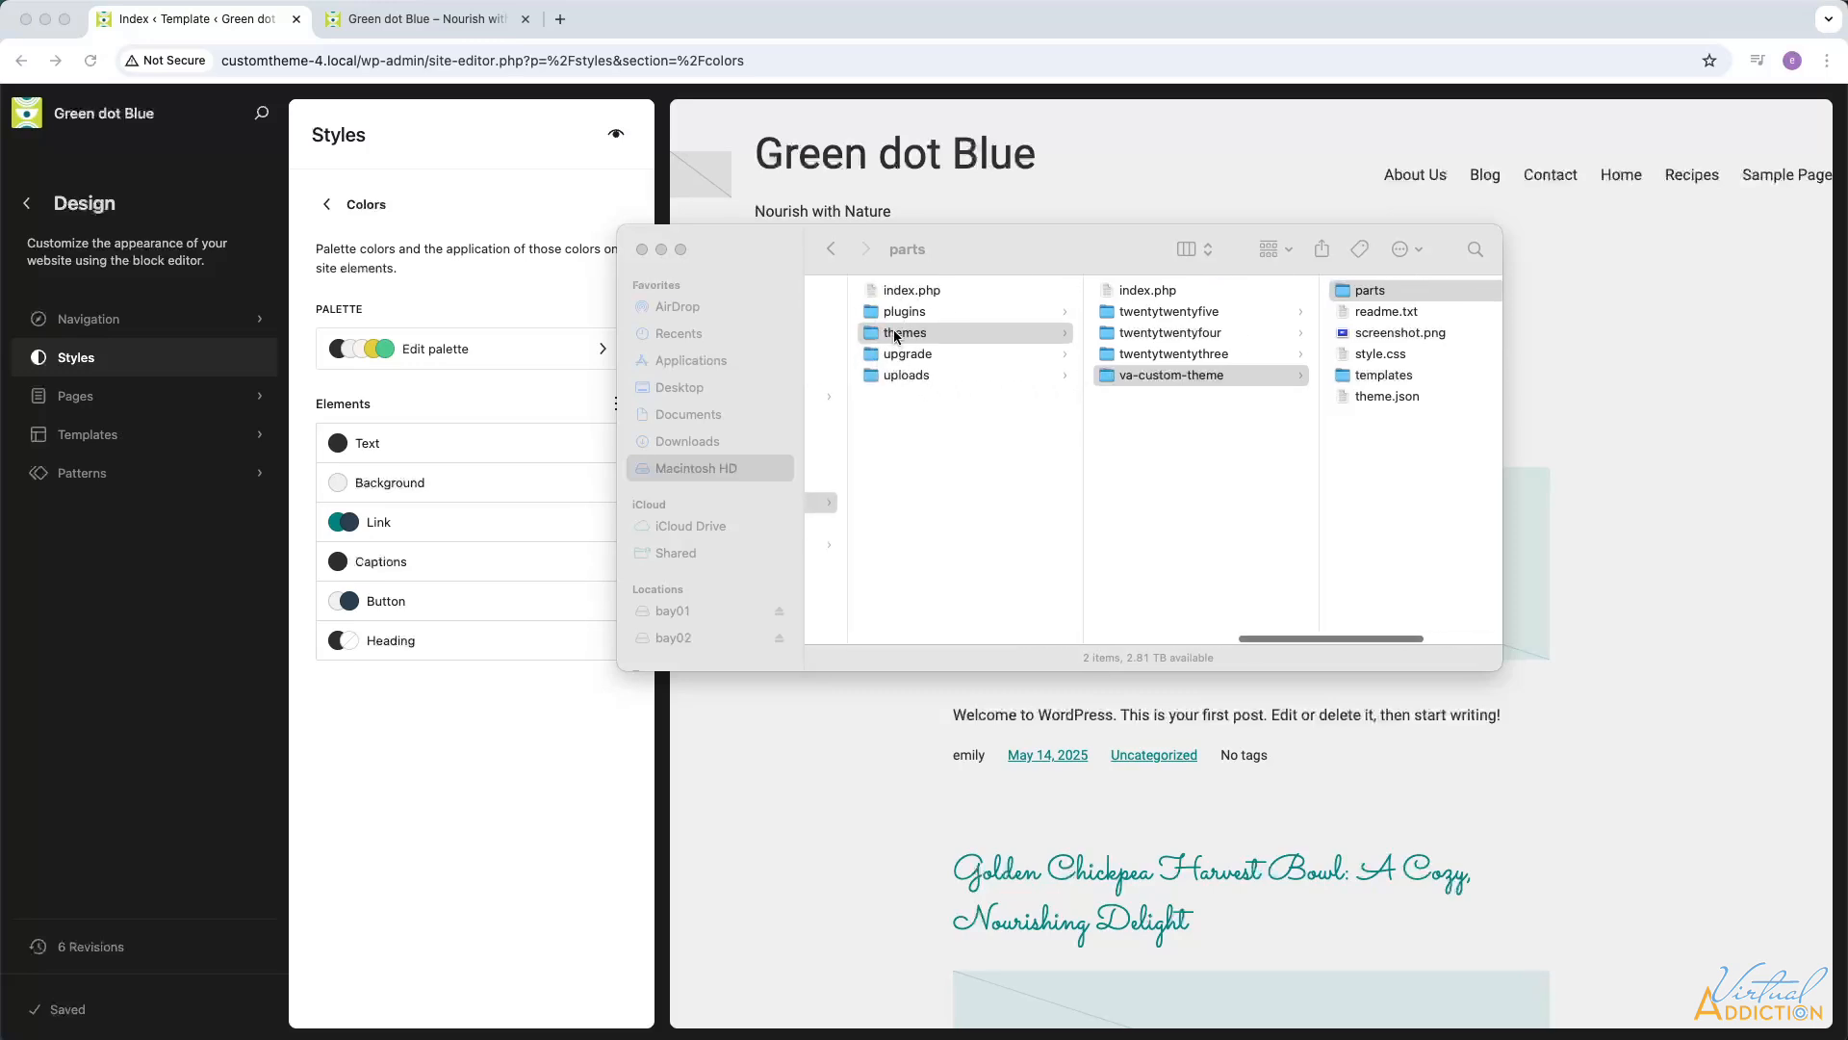
scroll(896, 337, "right", 1)
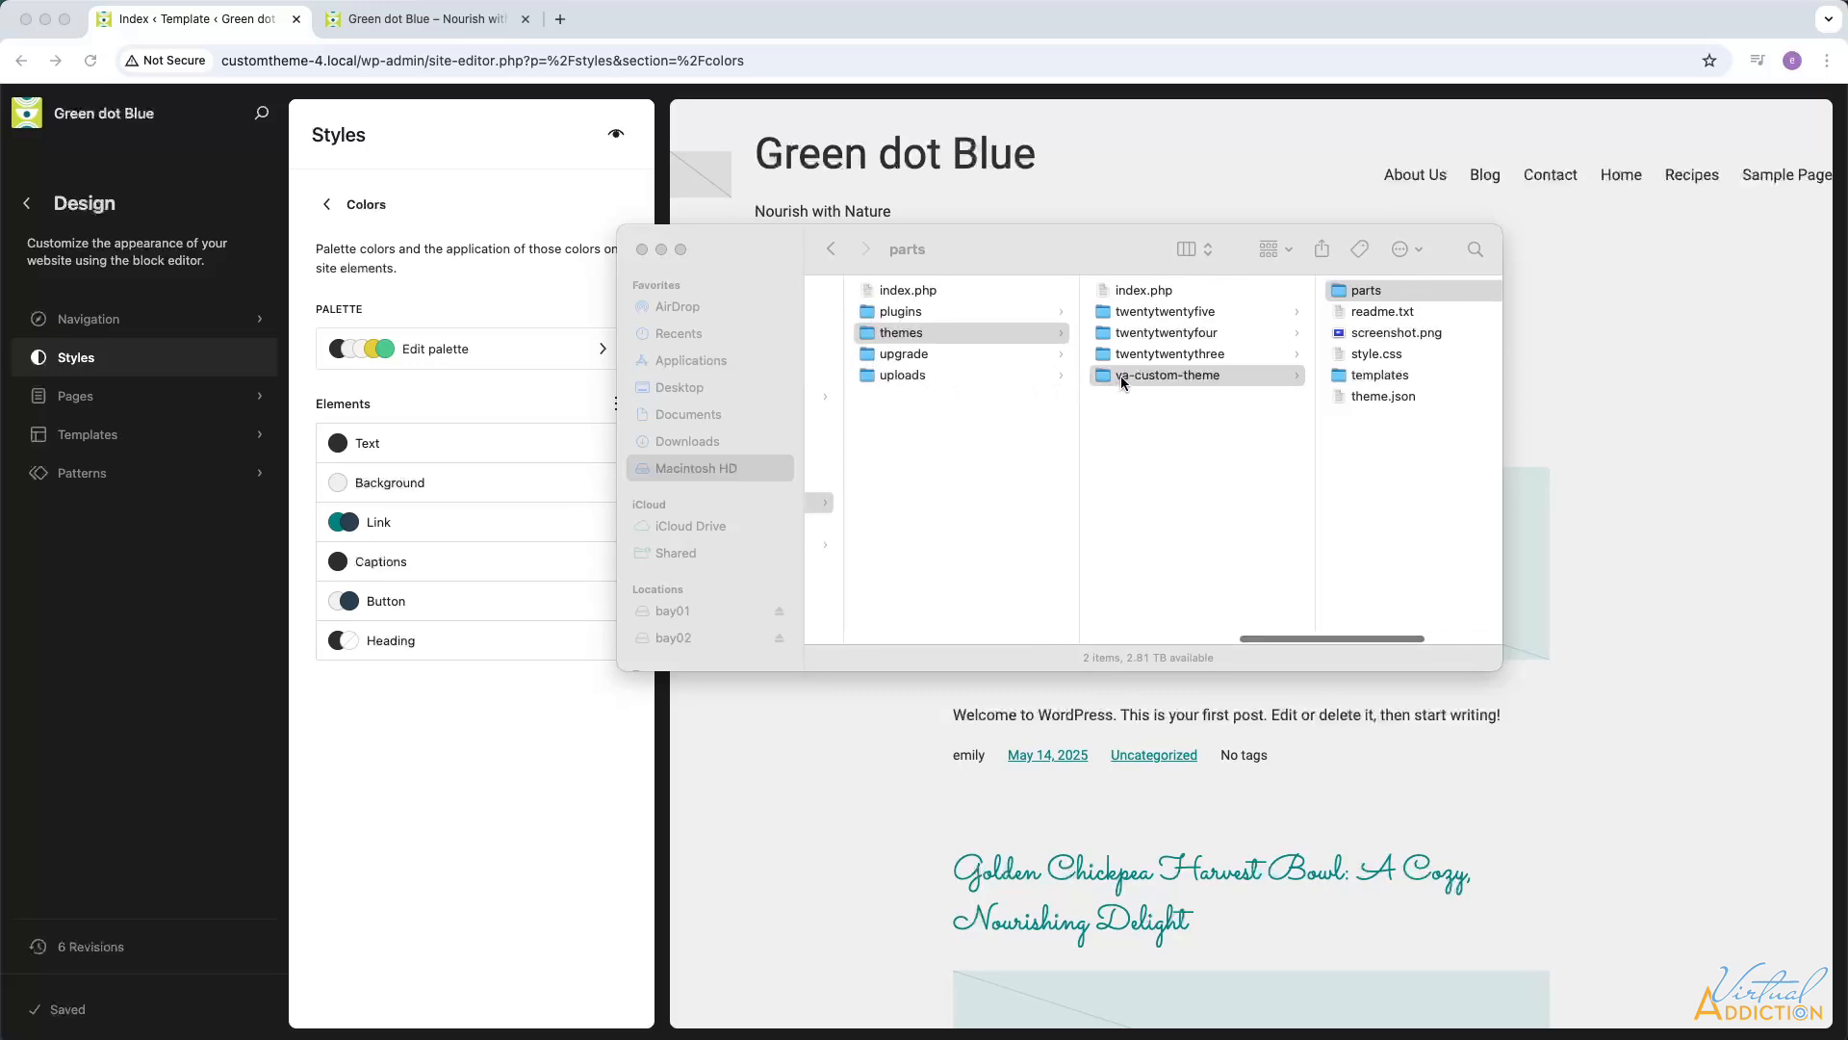
left_click(1120, 375)
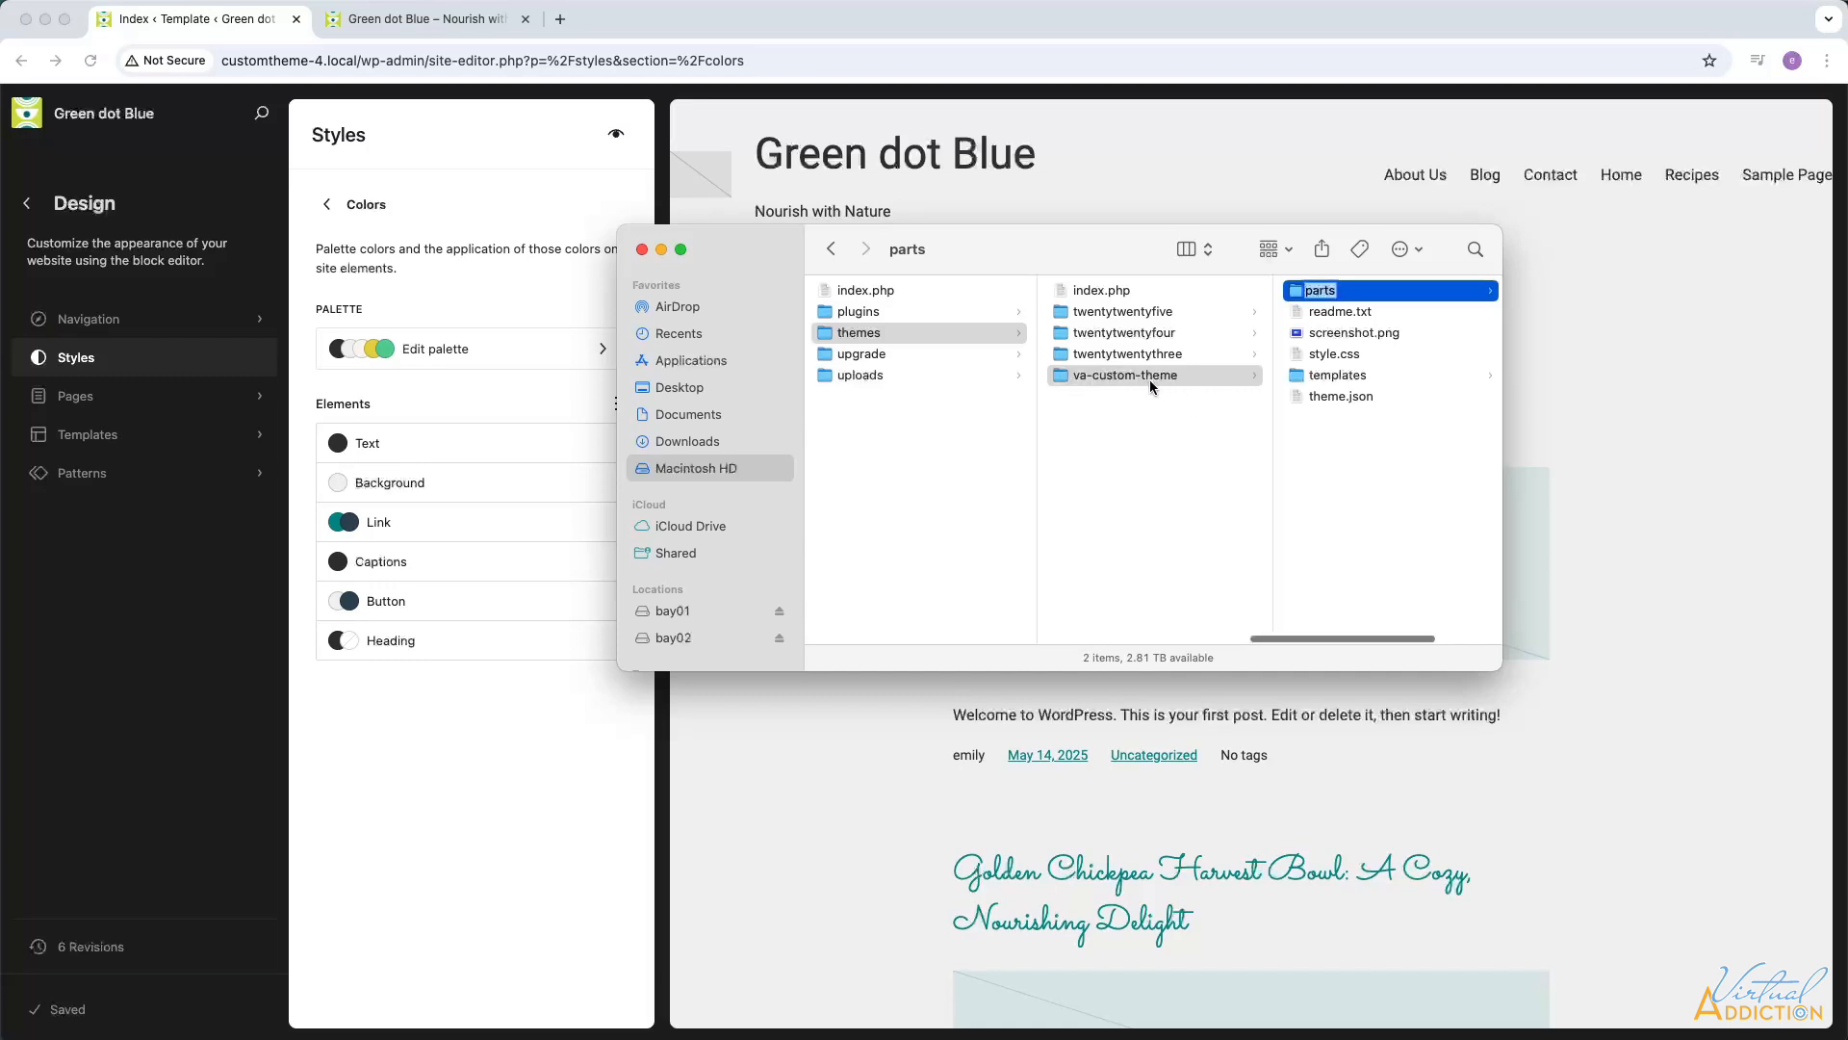
left_click(1317, 429)
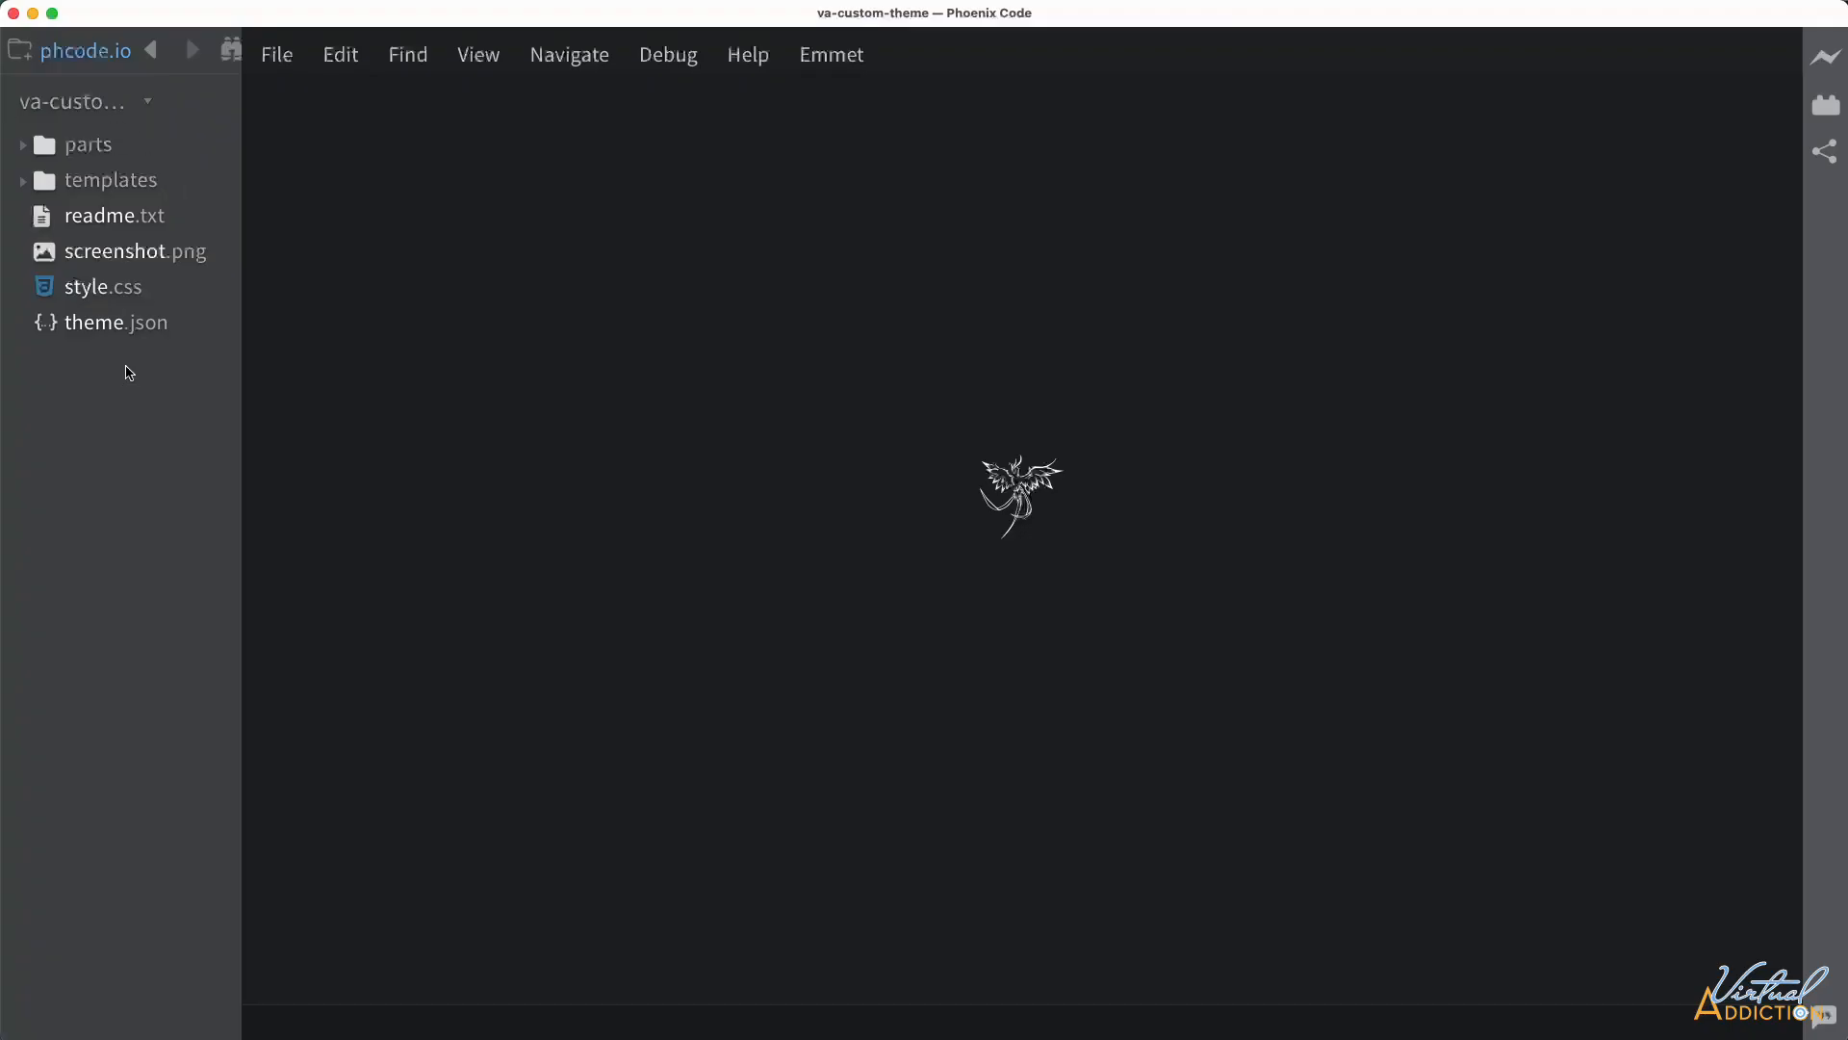
In Phoenix Code, open the theme's theme.json file and review its settings, typography and template parts
left_click(106, 329)
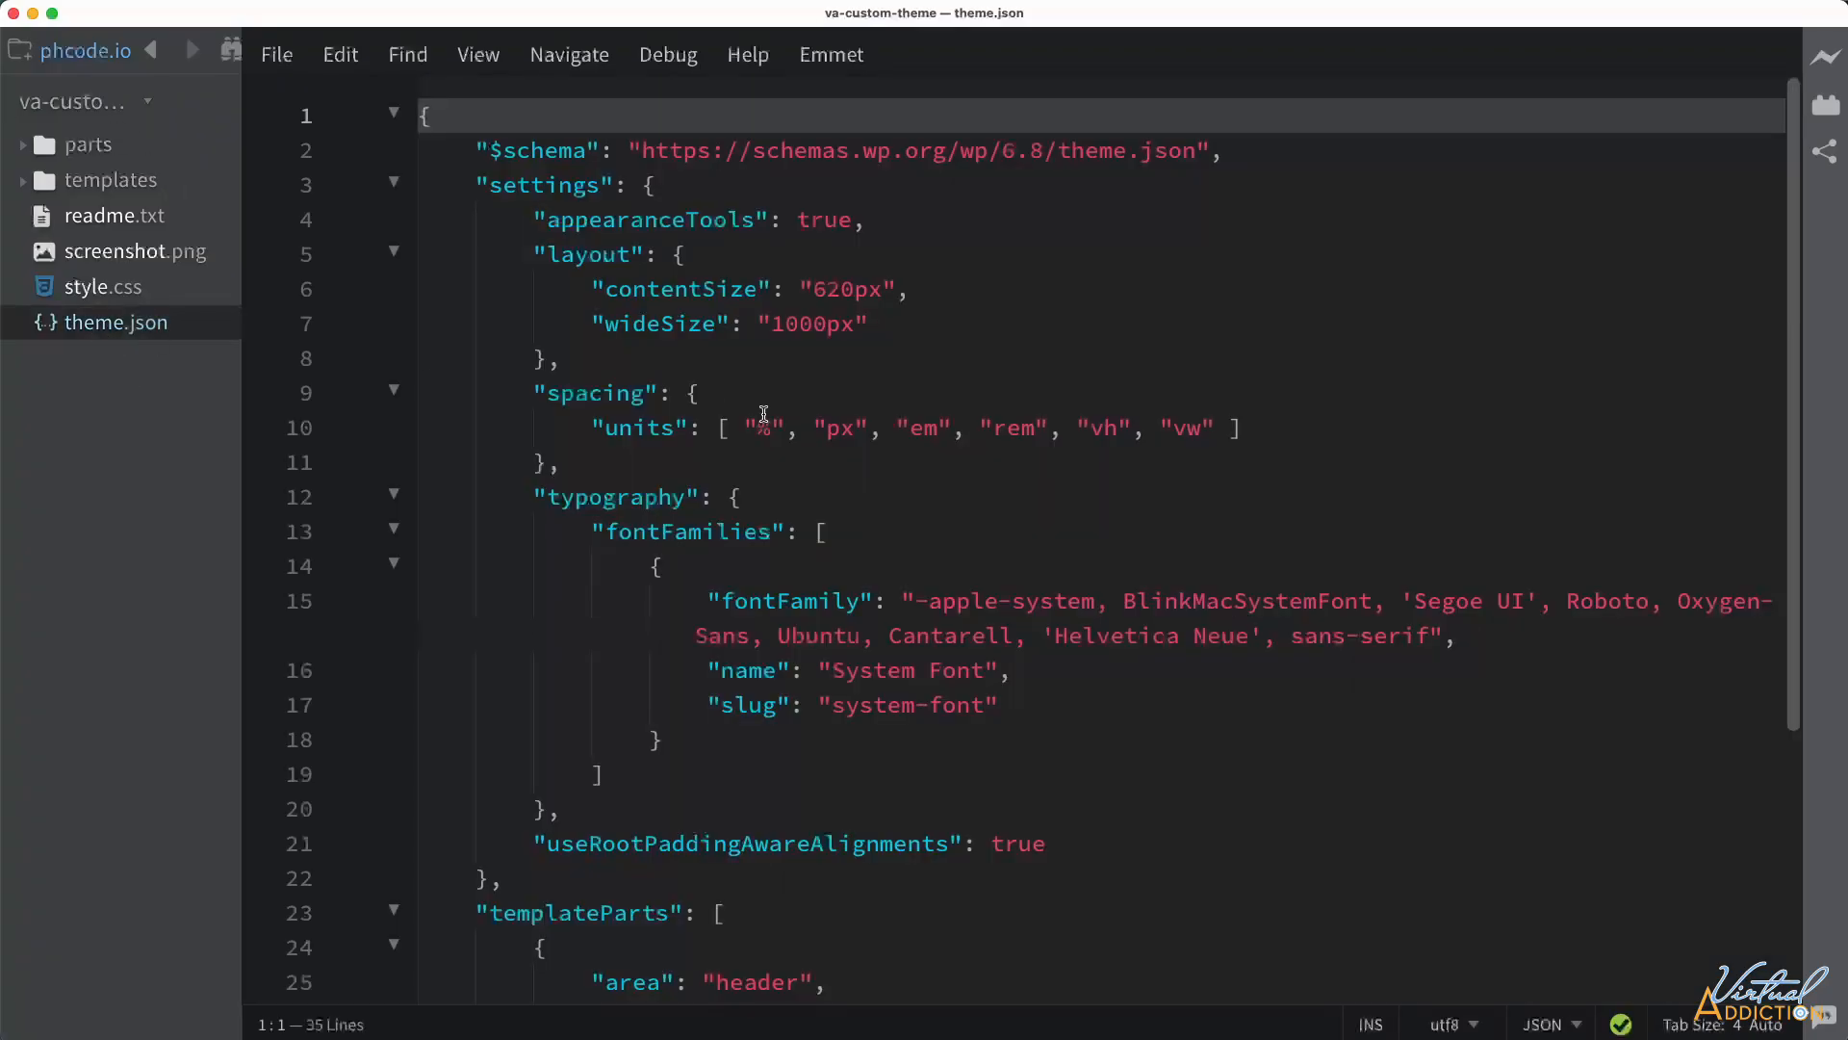
left_click(924, 292)
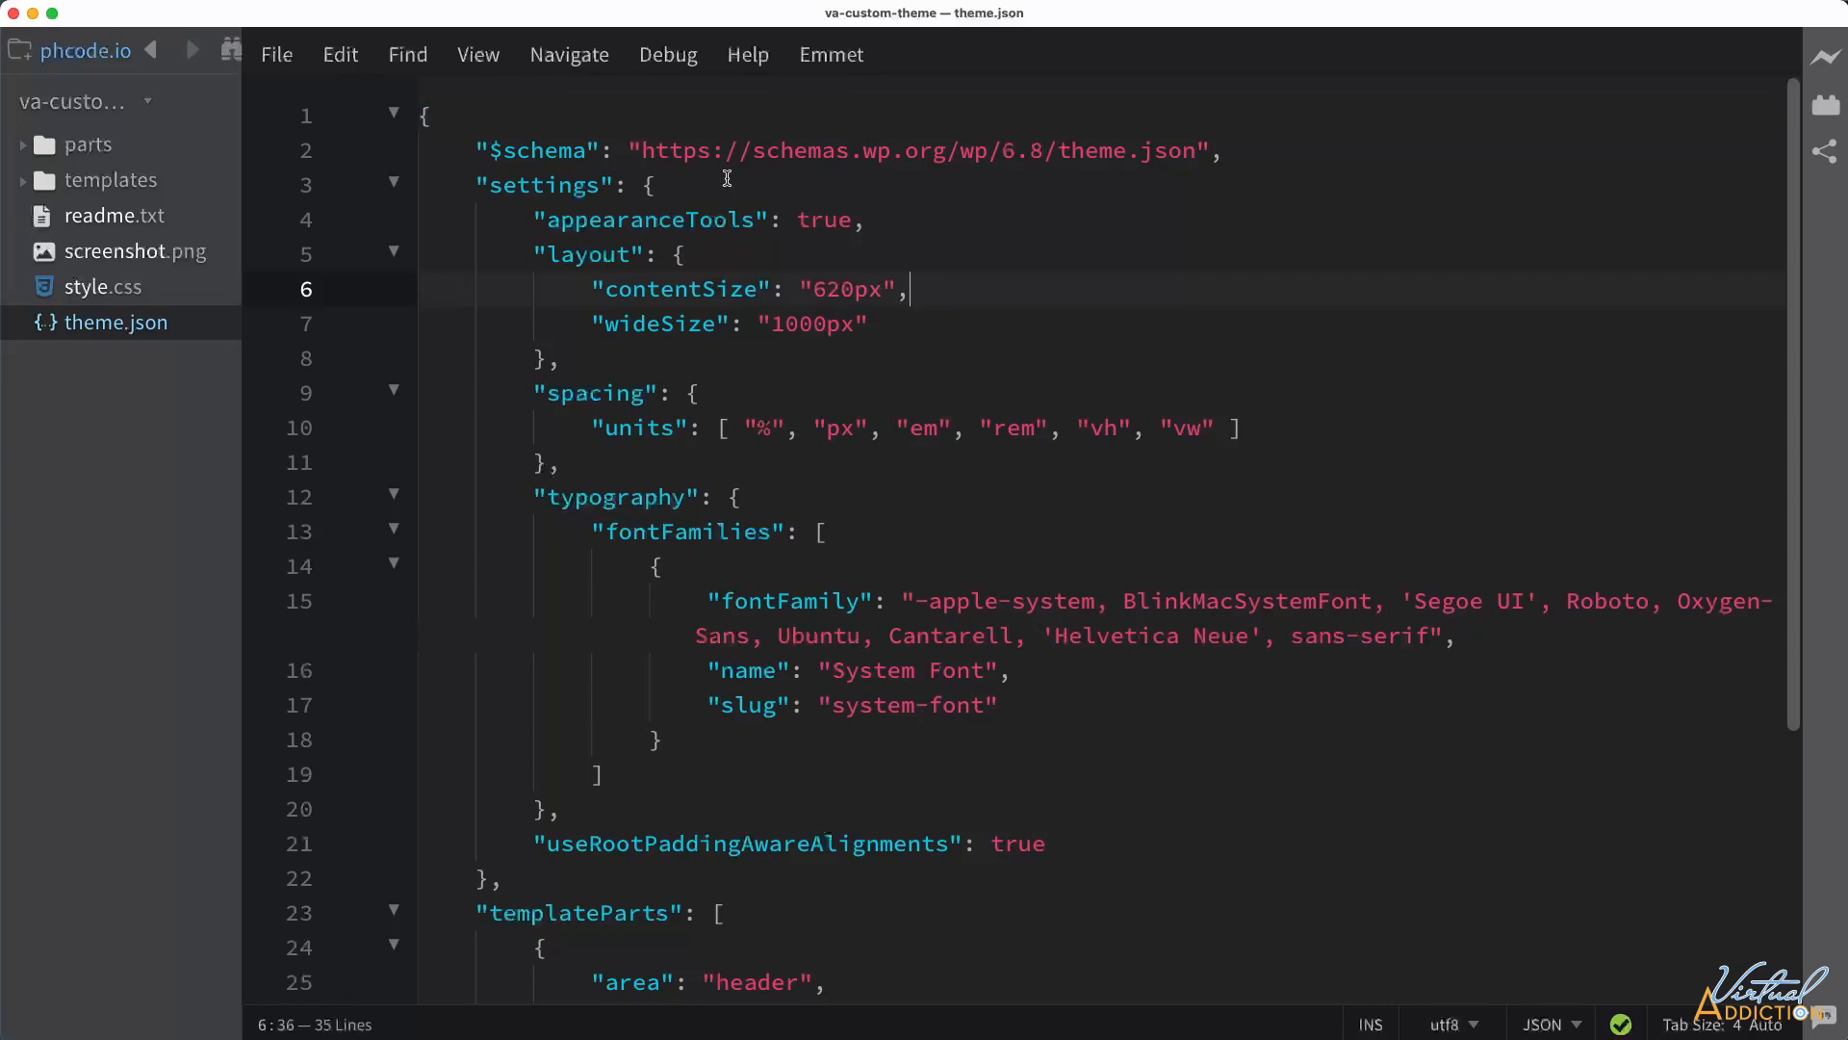
scroll(928, 314, "down", 5)
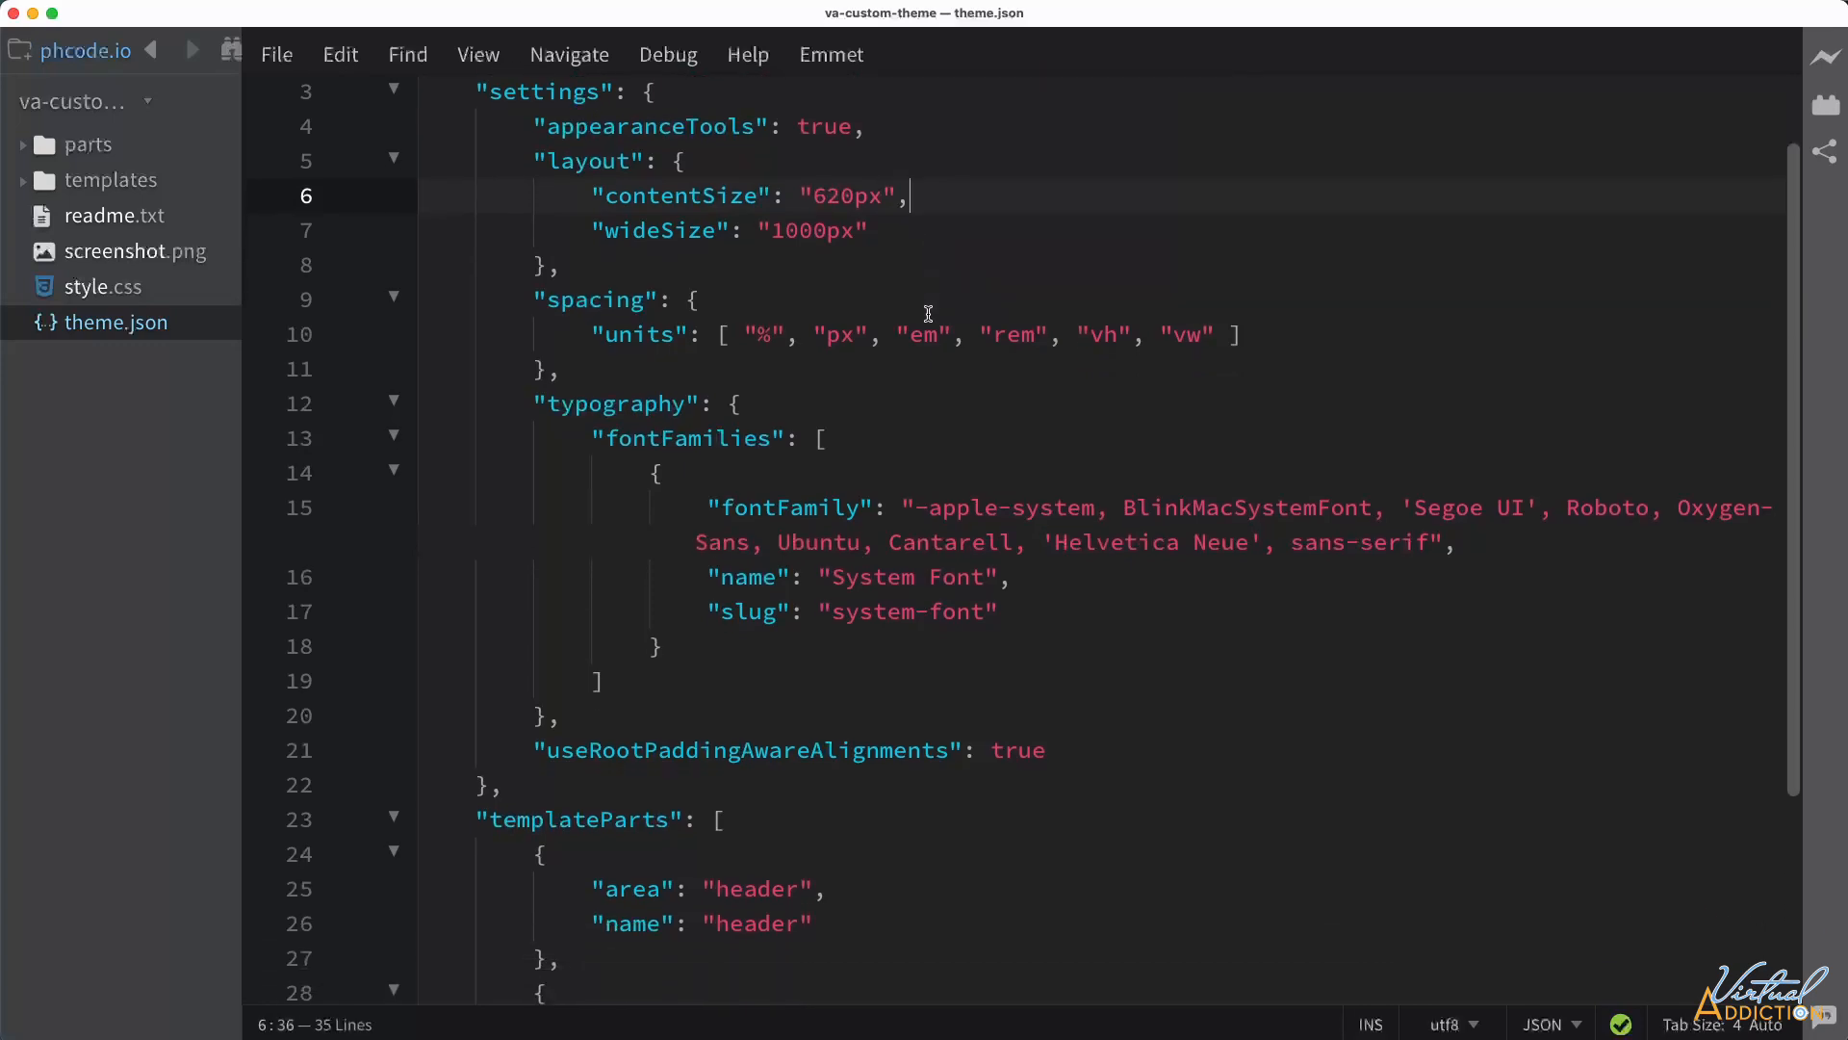
scroll(928, 313, "down", 2)
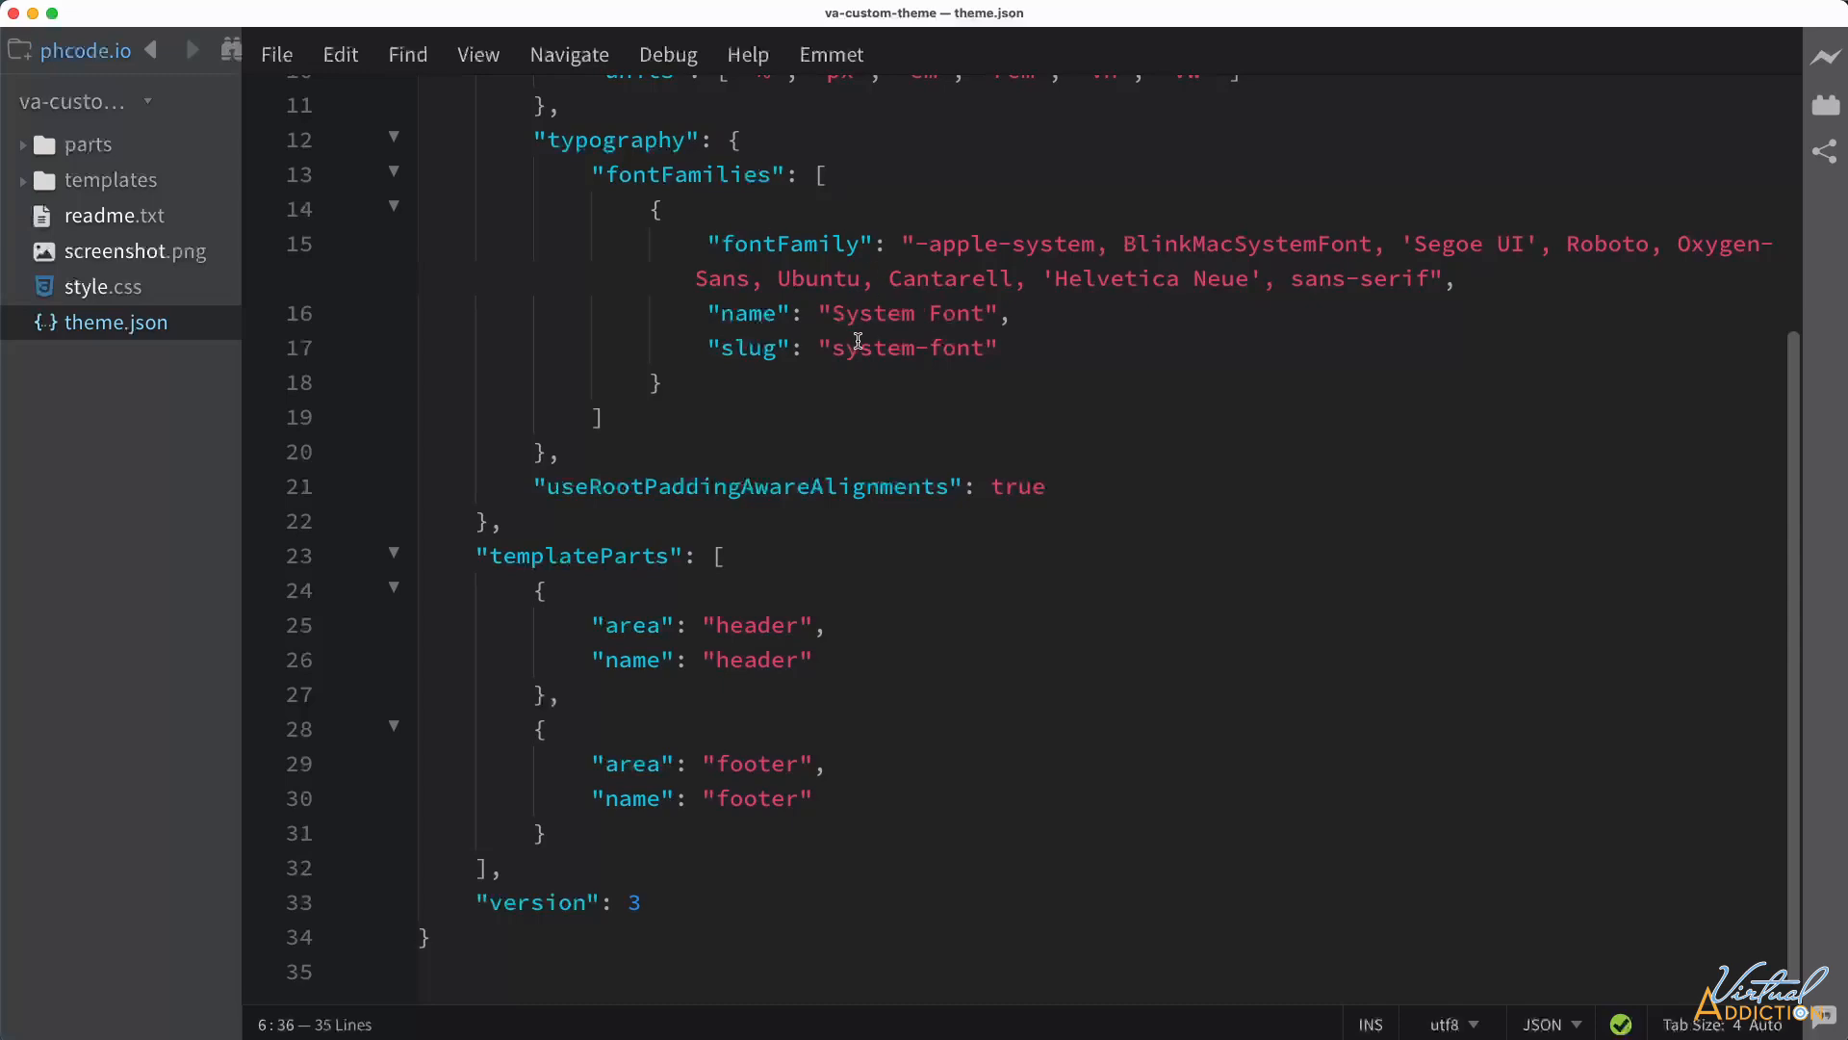
scroll(856, 342, "up", 5)
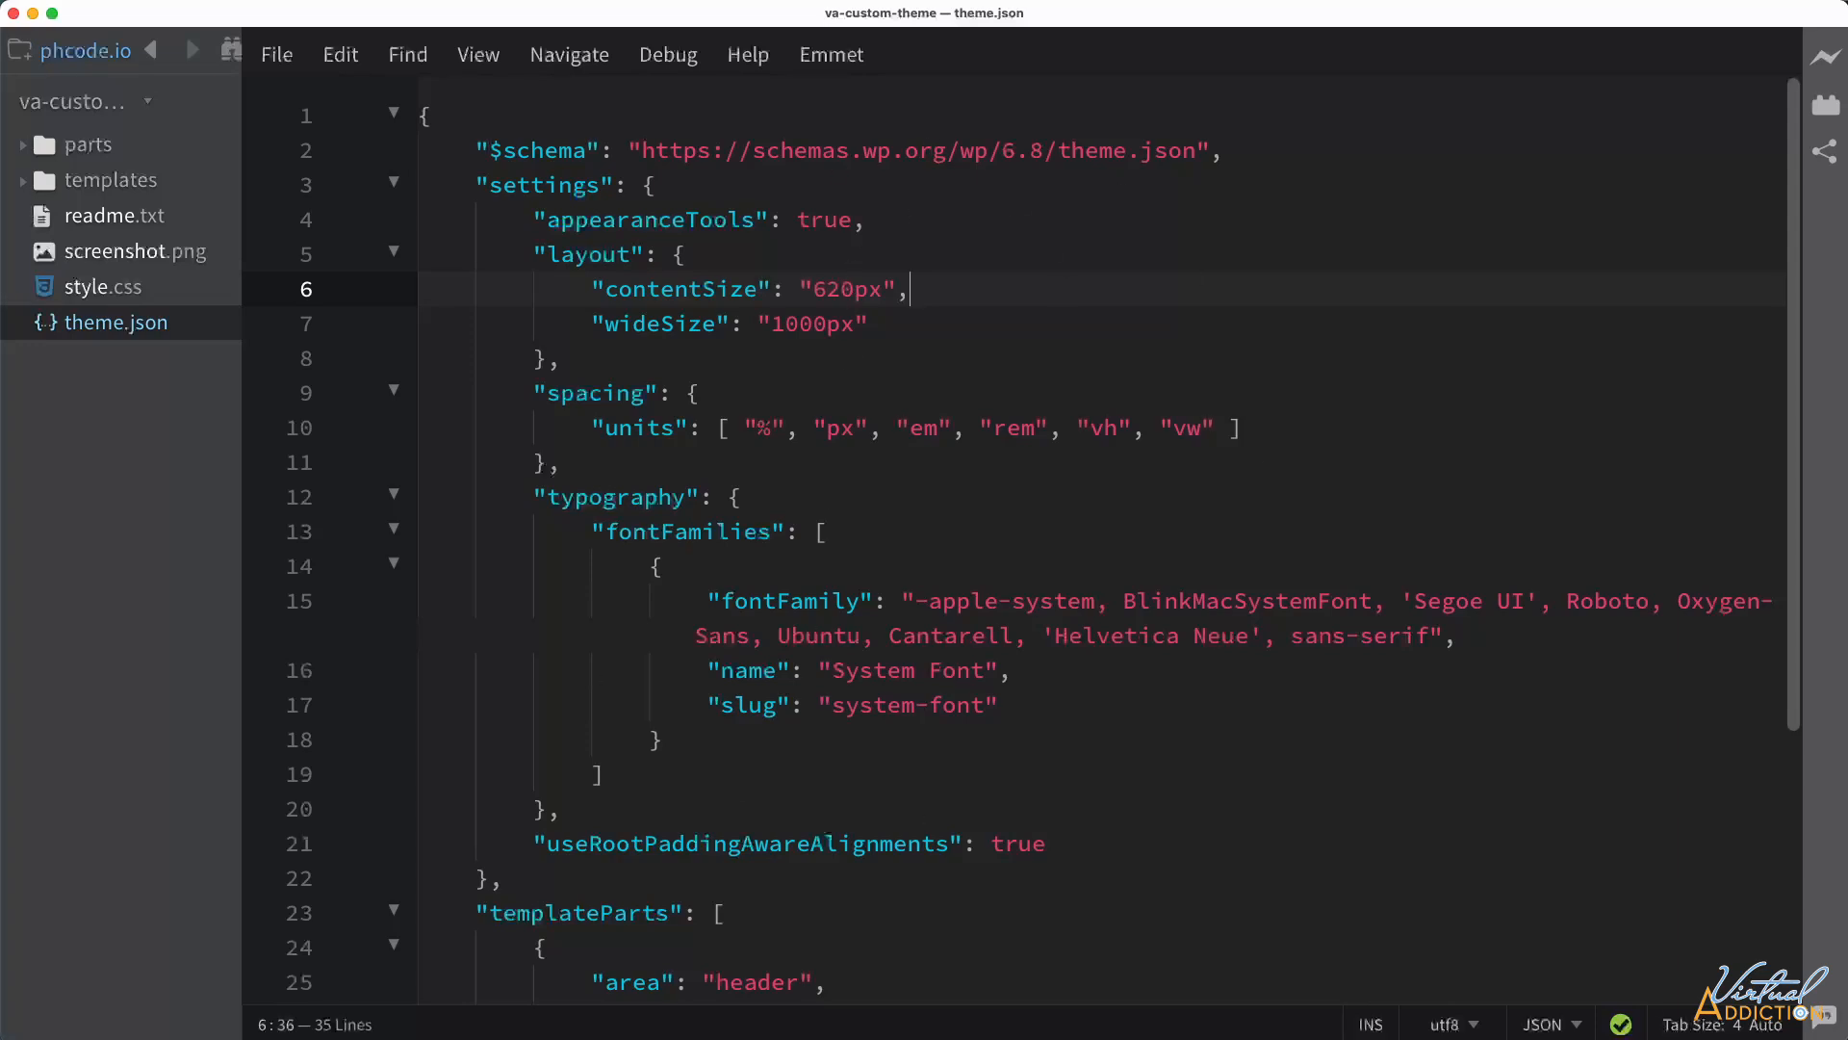
Switch back to the browser and open the Index template for editing from the site's templates
key("super+Tab")
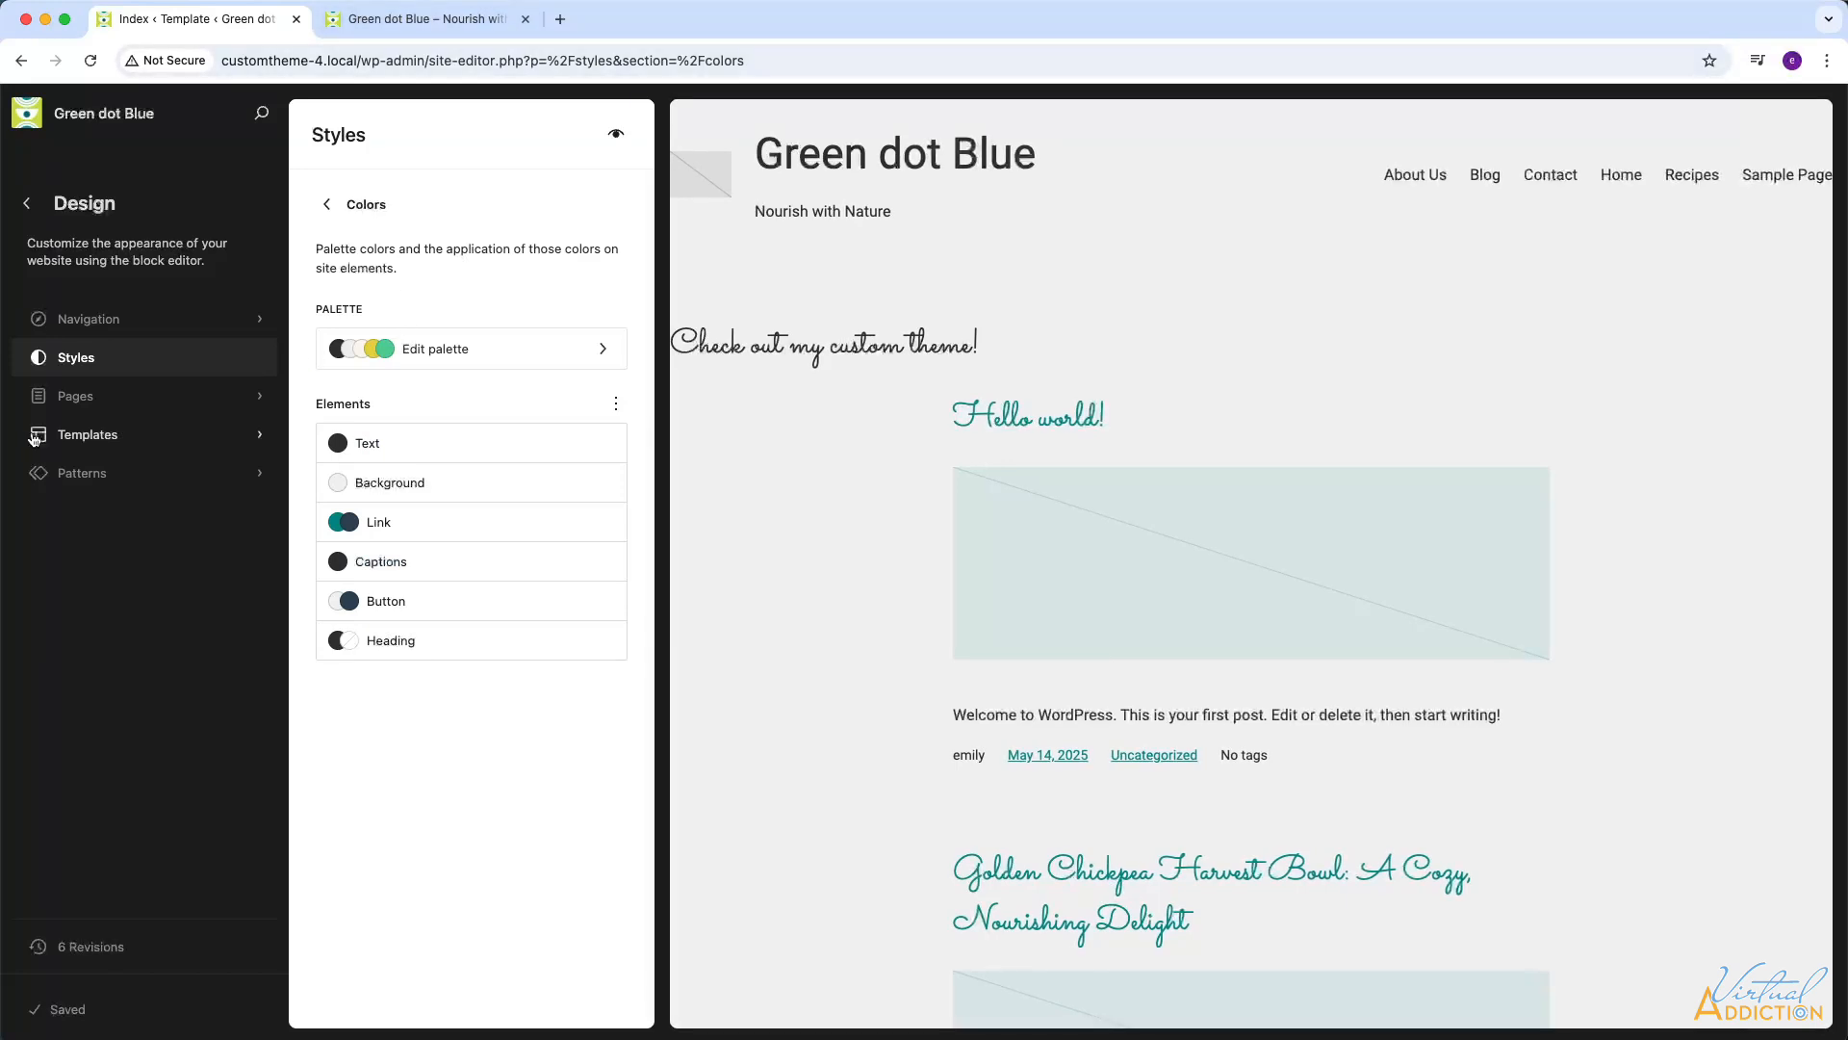
left_click(97, 442)
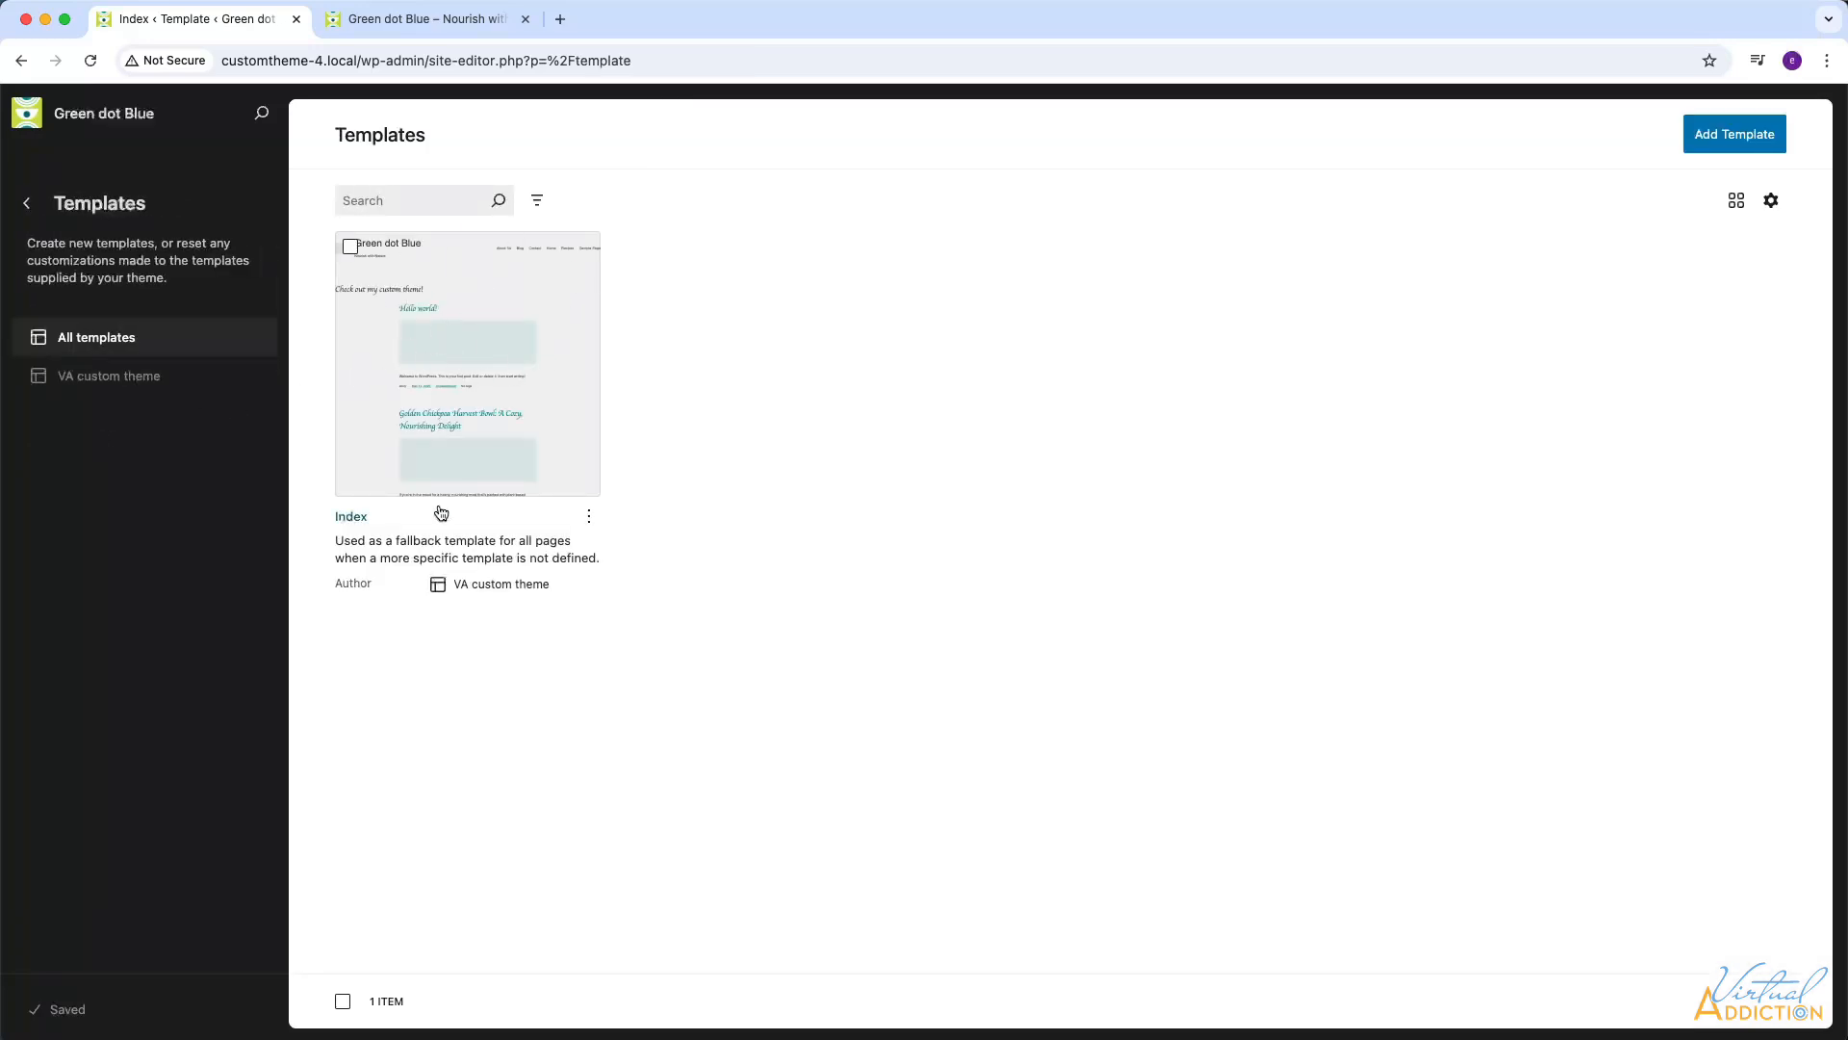
left_click(474, 370)
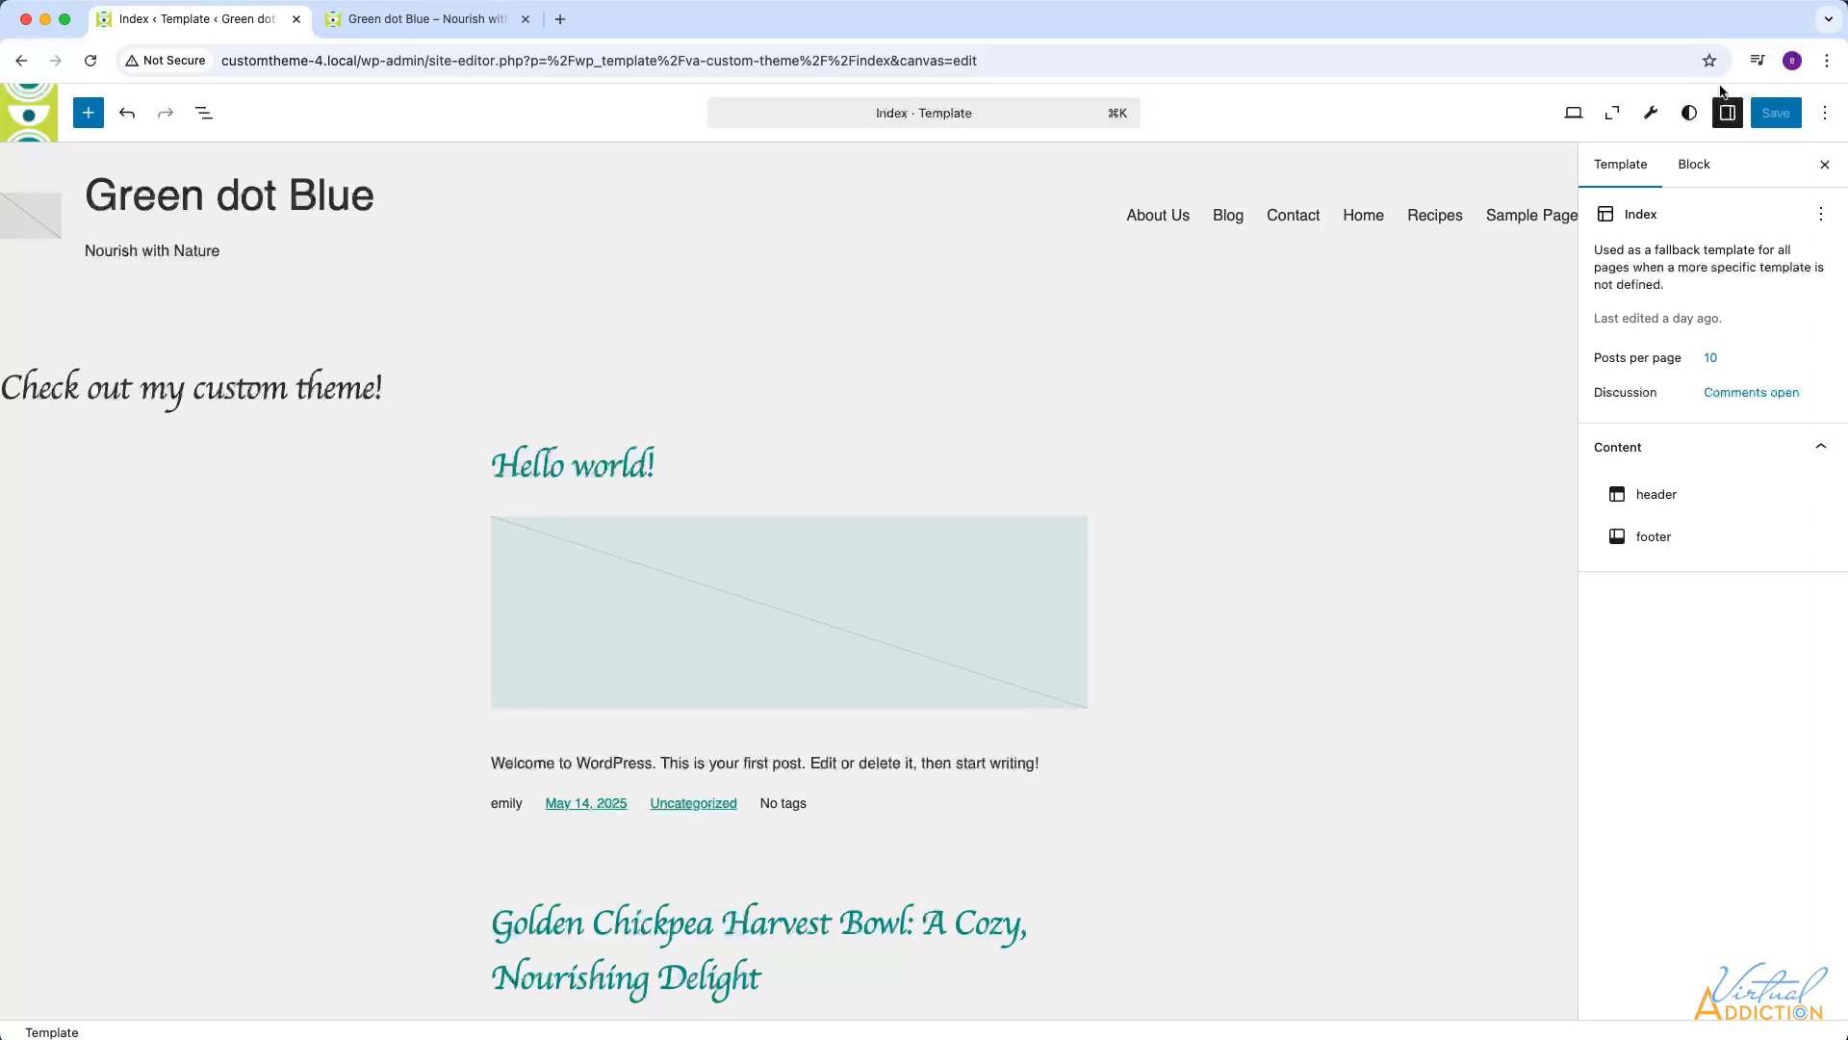
View the VA custom theme's theme.json through Create Block Theme, read through it and close it
left_click(1652, 117)
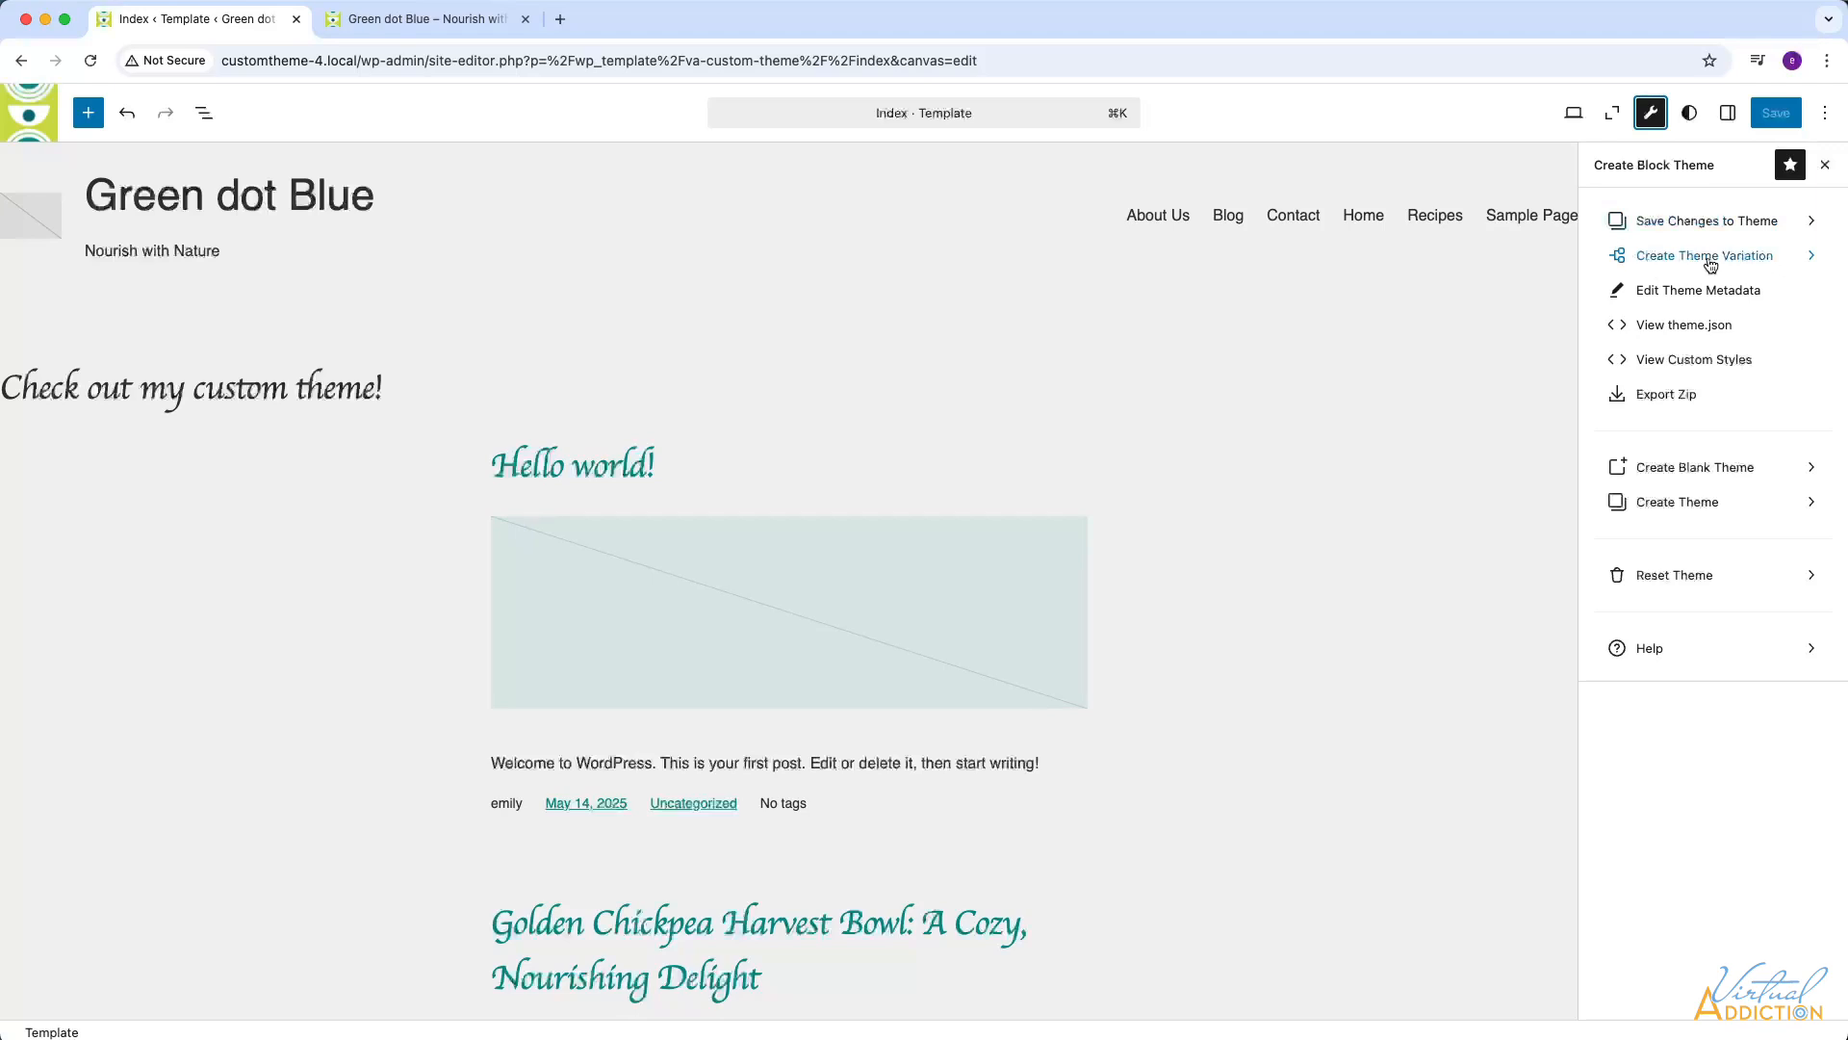
left_click(1683, 328)
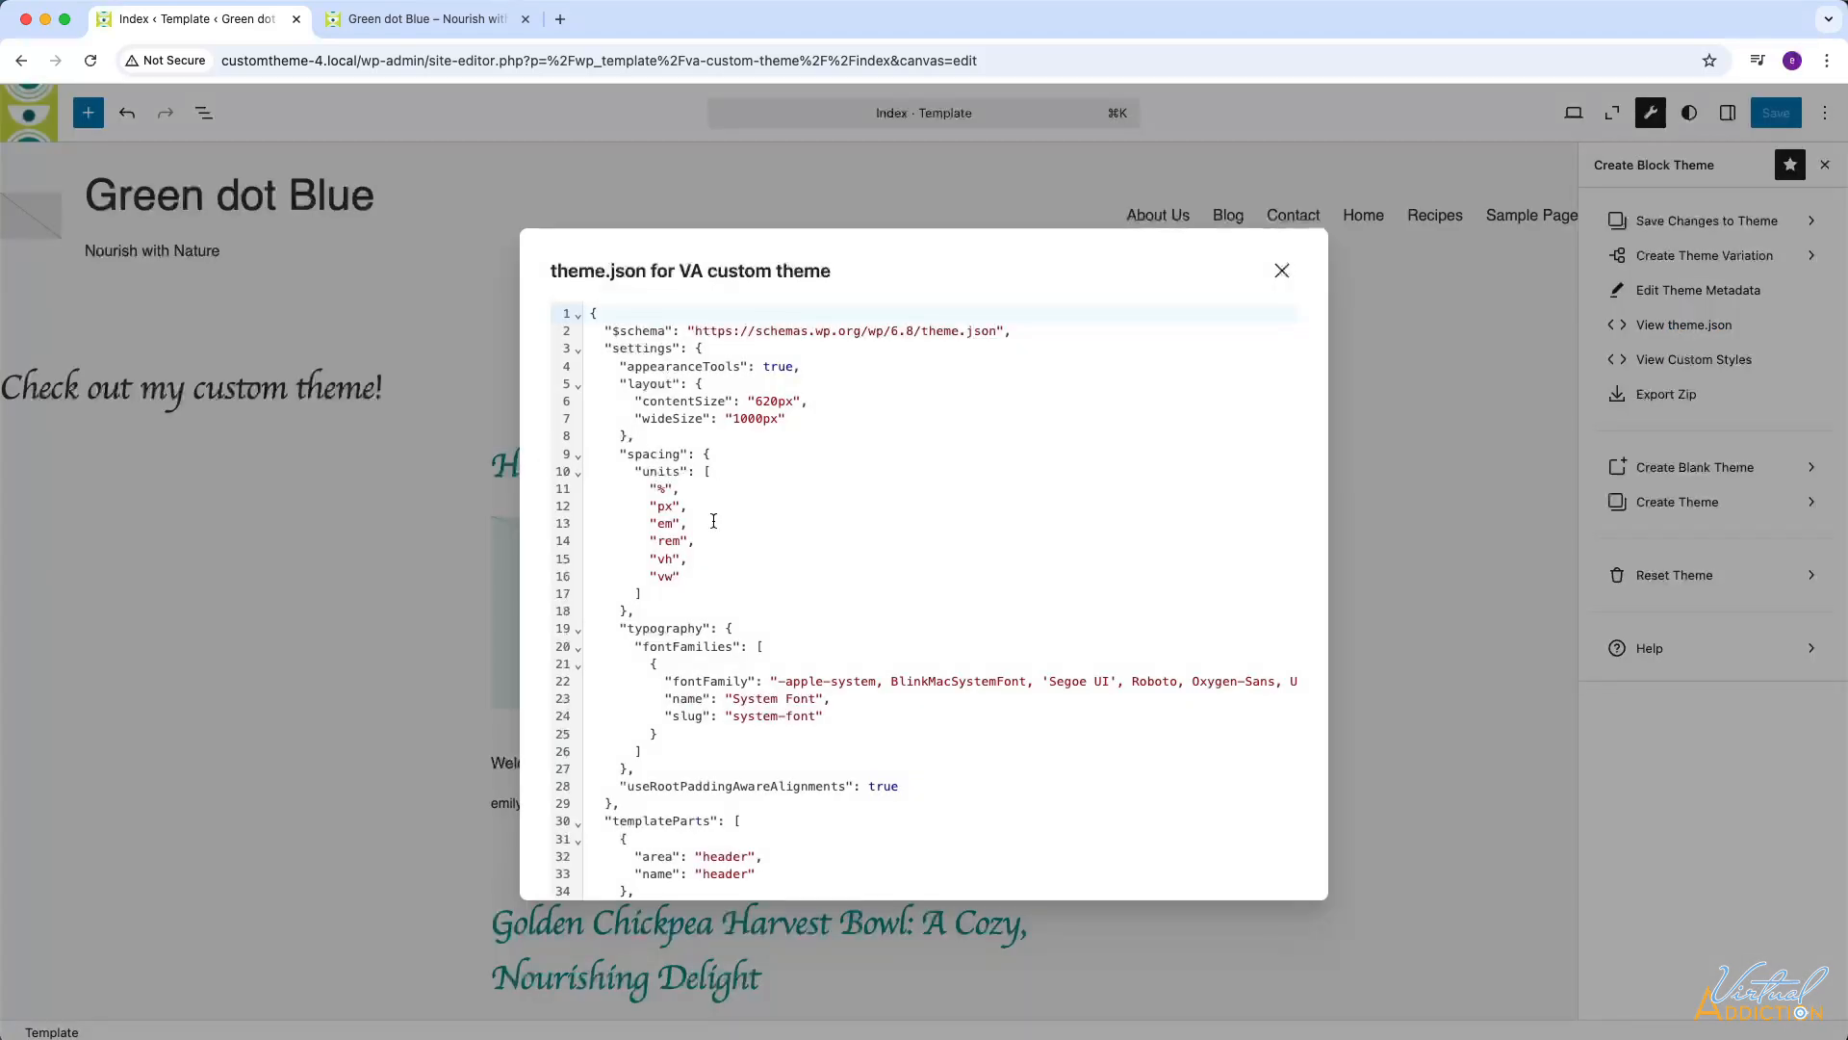
scroll(713, 521, "down", 3)
scroll(713, 521, "up", 3)
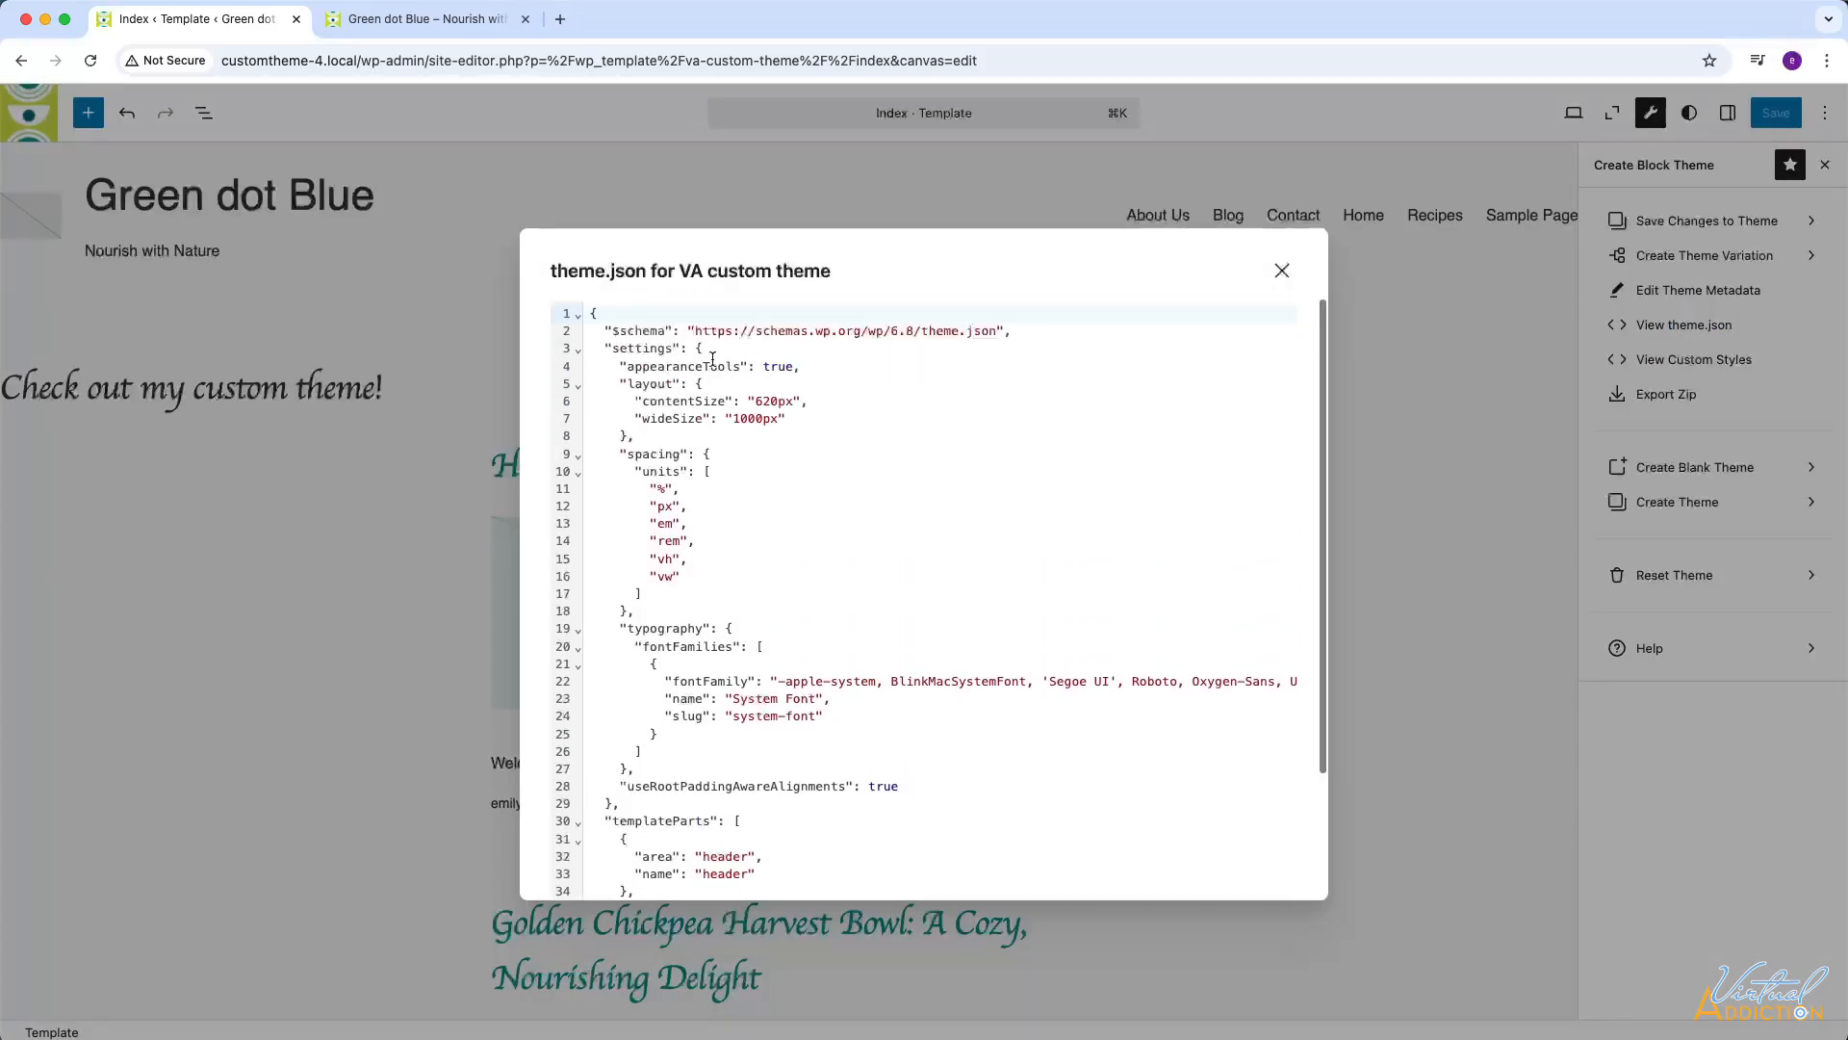
left_click(1282, 270)
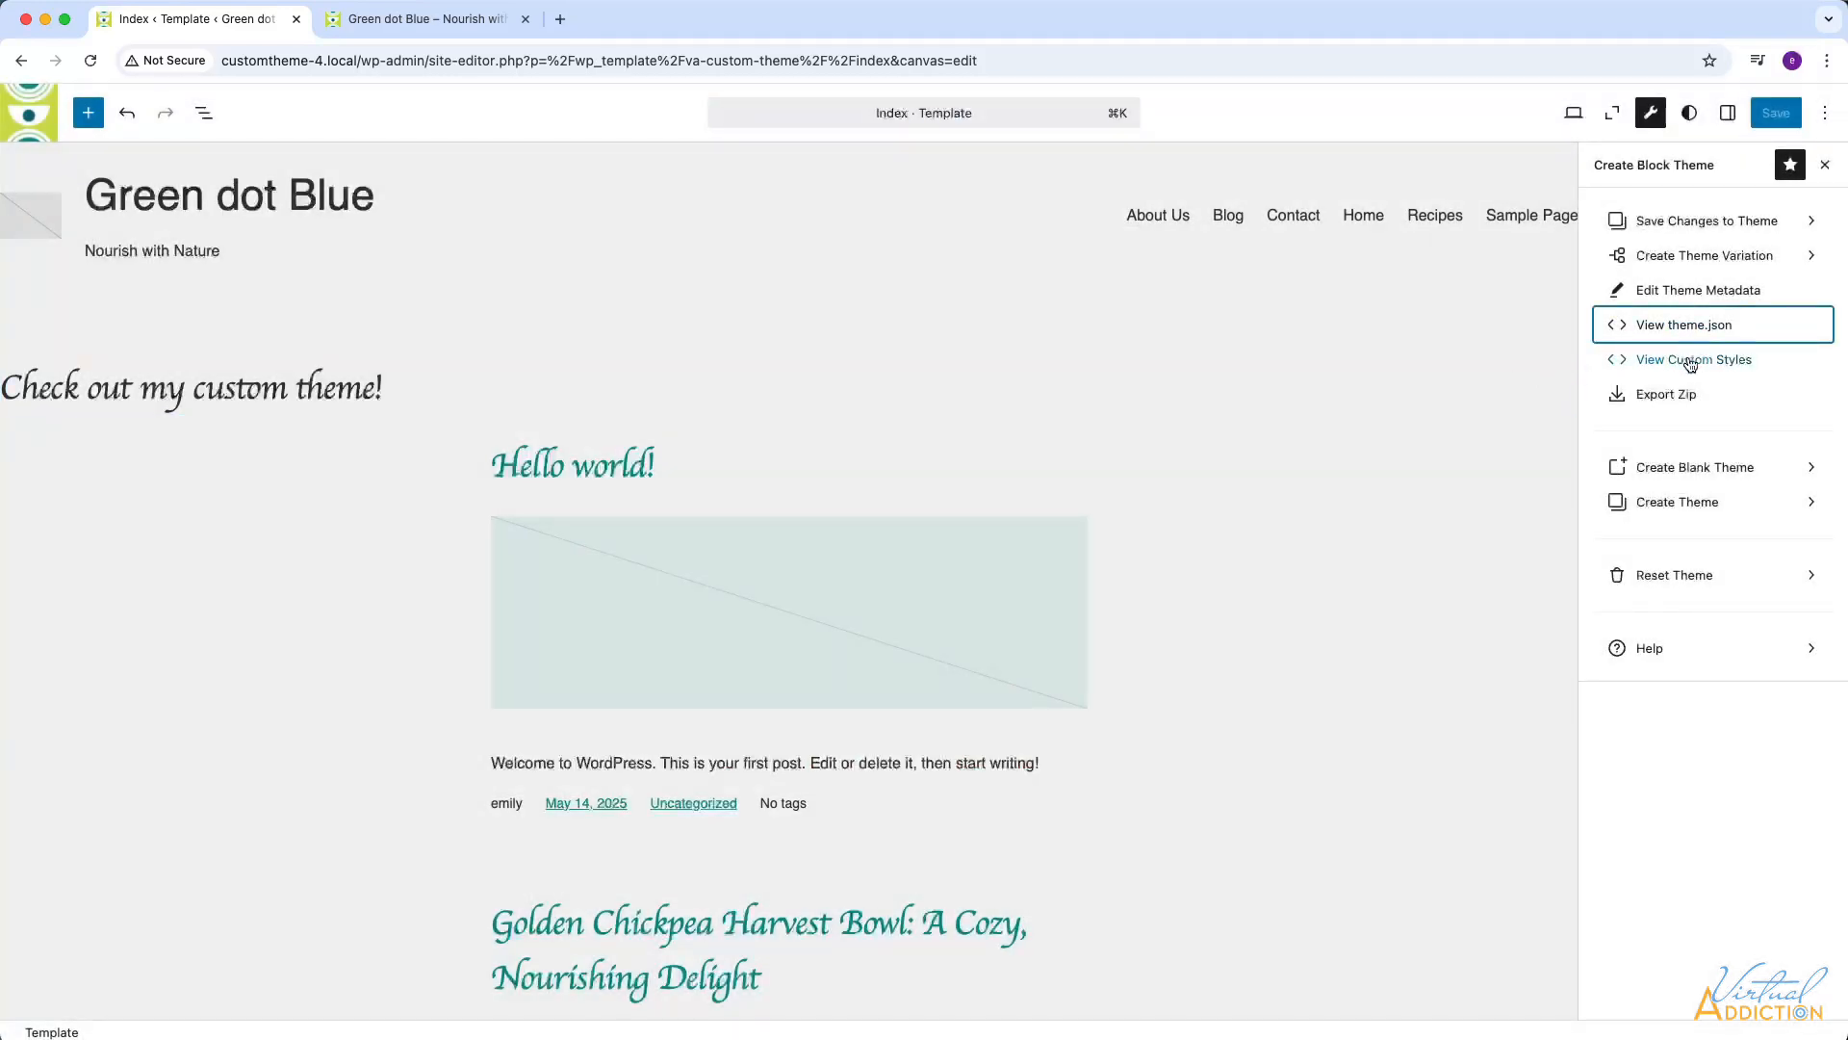
View the theme's custom styles in Create Block Theme, examine the font and color definitions, and close them
left_click(1682, 363)
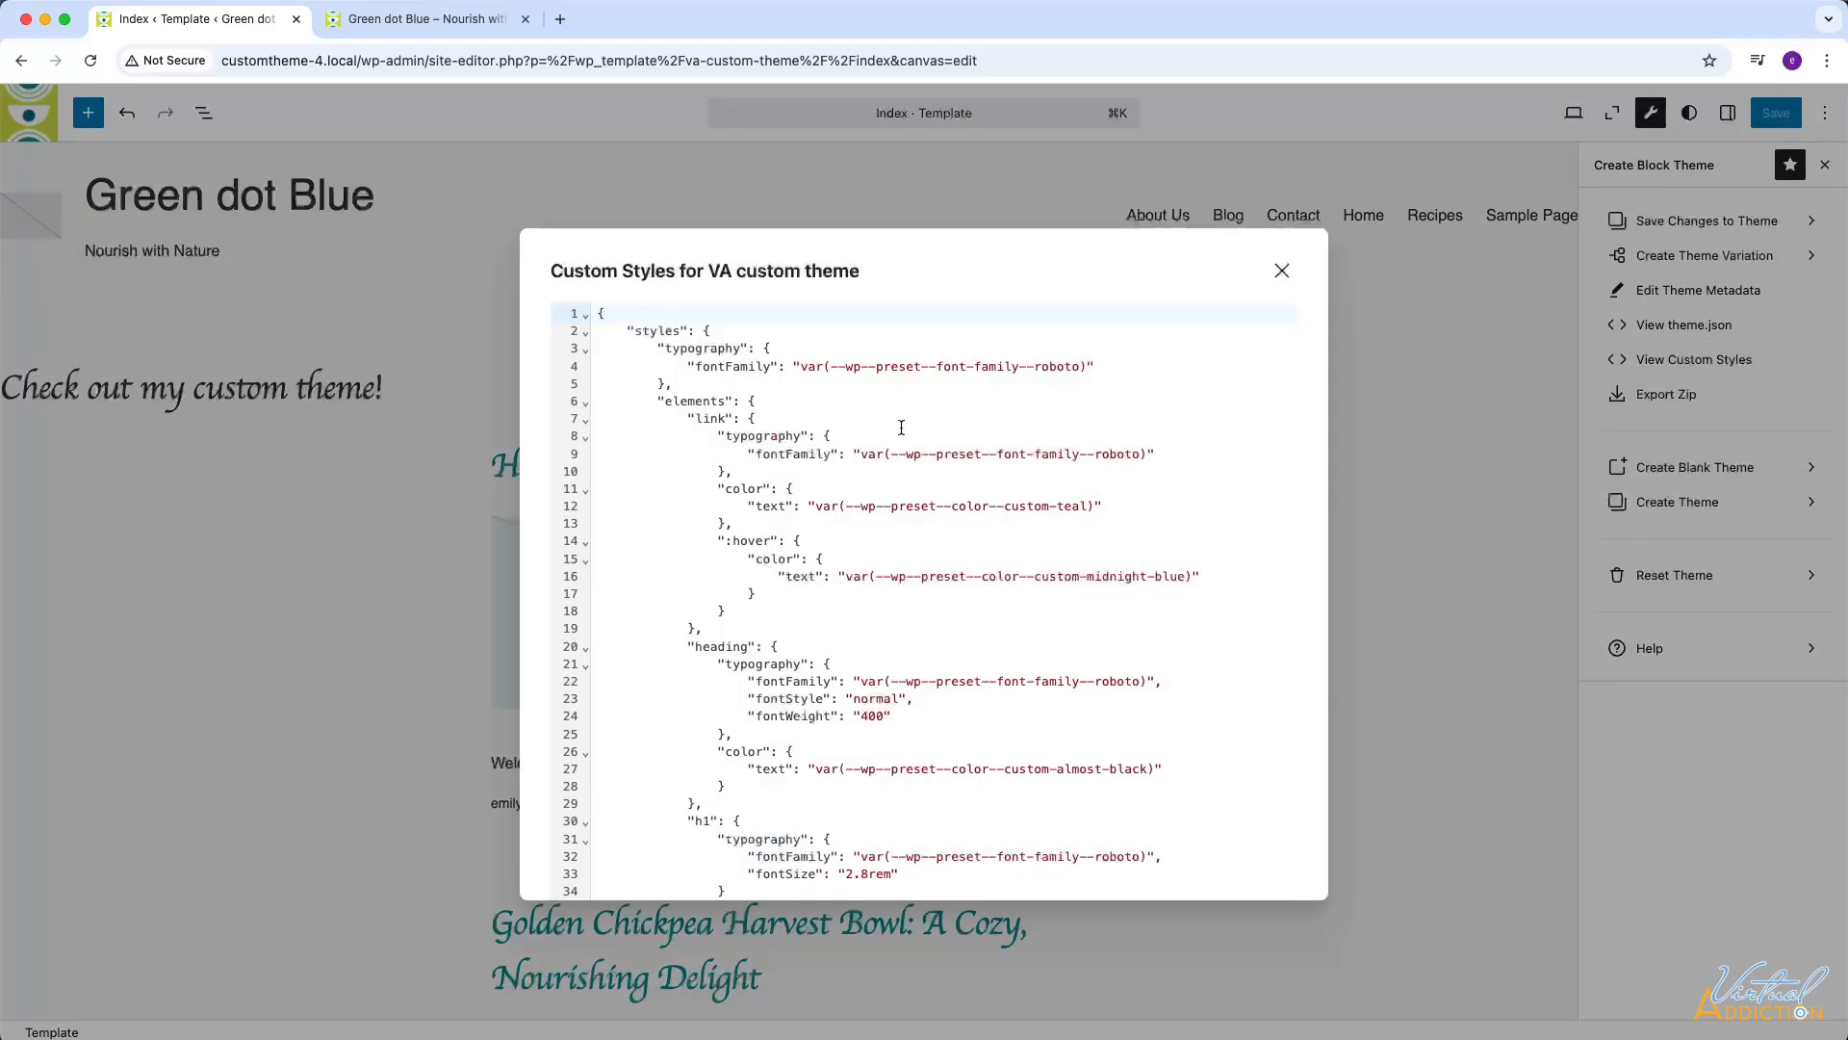
scroll(895, 357, "down", 2)
scroll(924, 342, "up", 2)
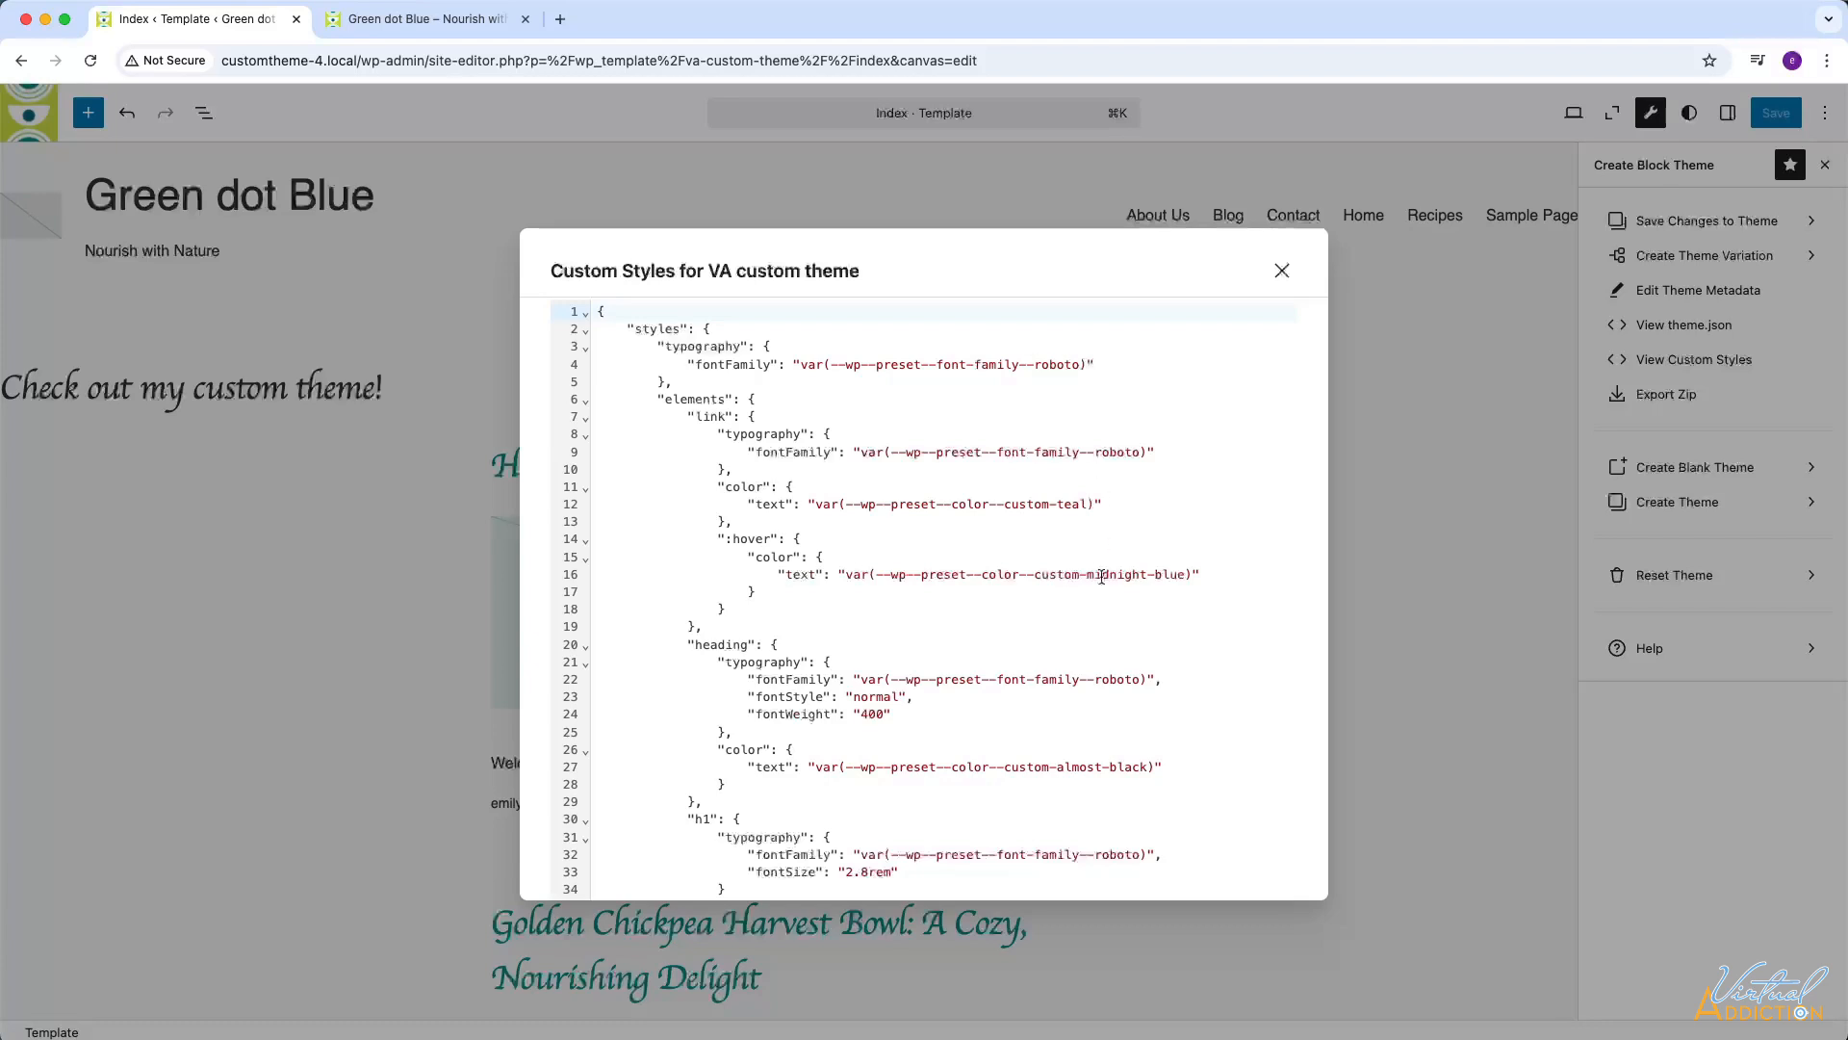
scroll(1078, 578, "down", 4)
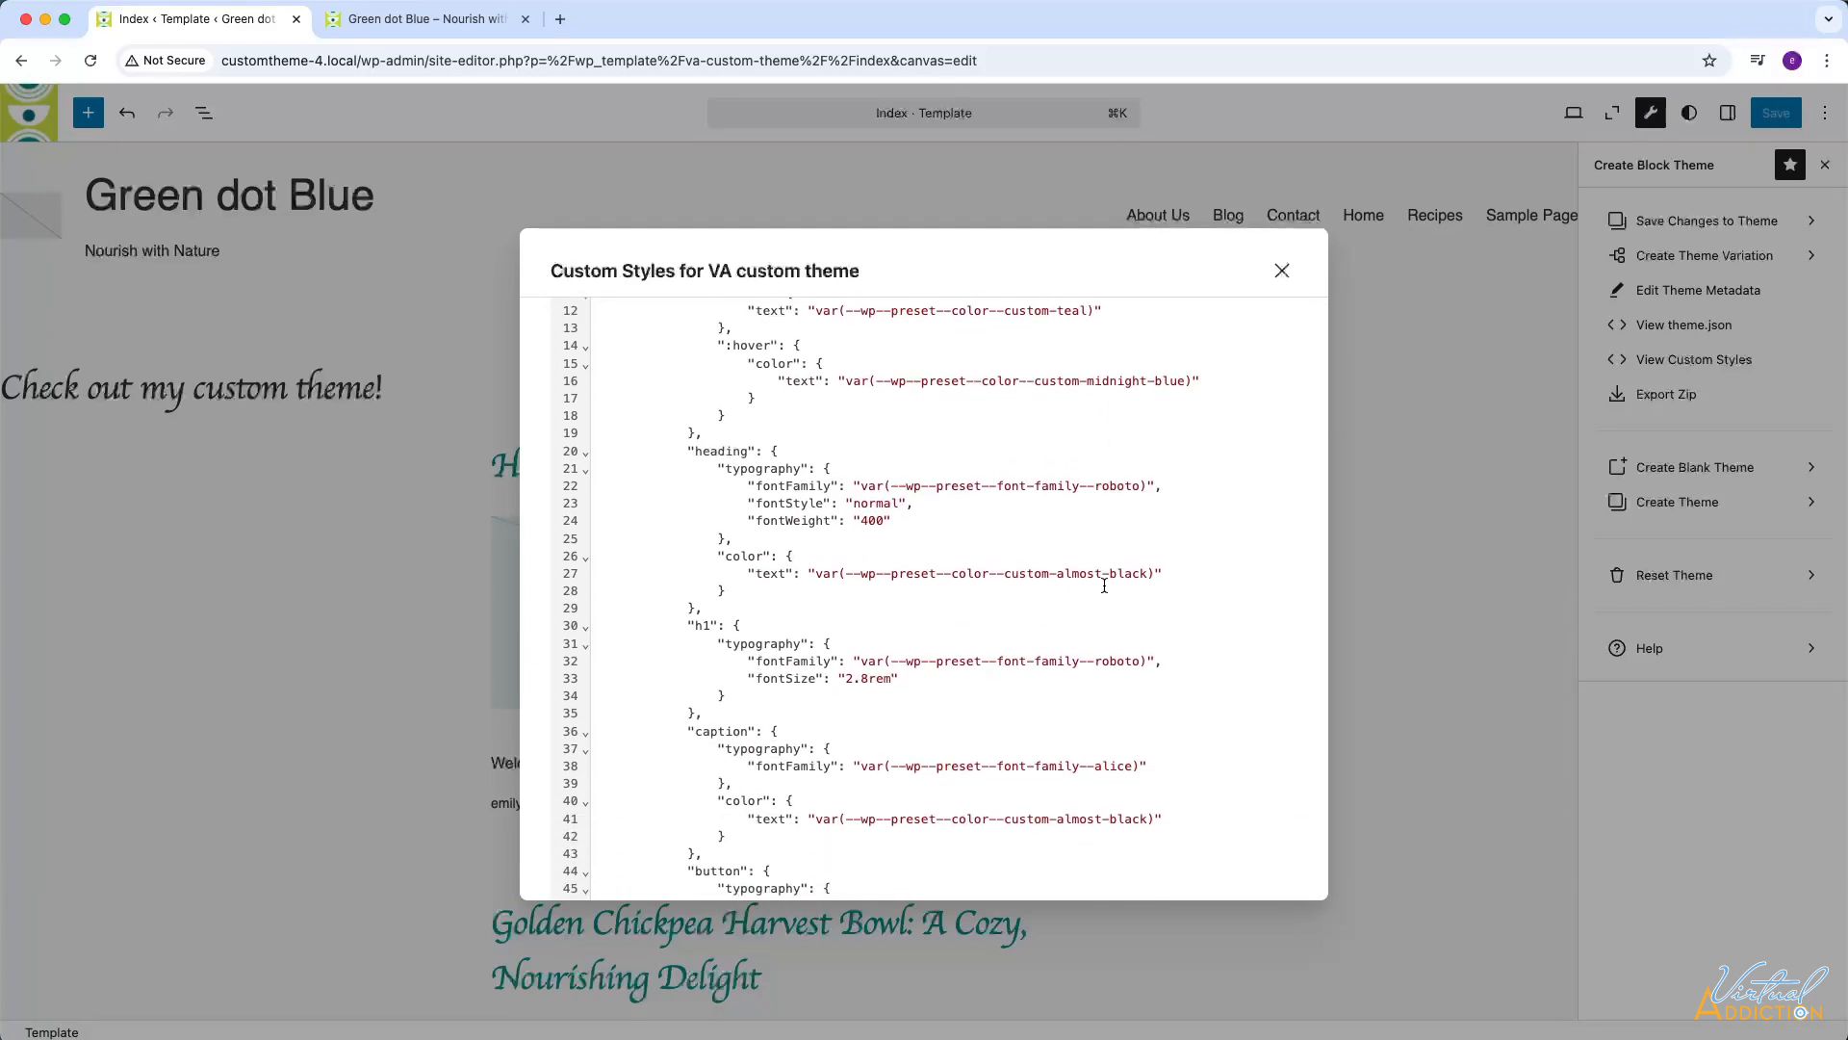
scroll(1105, 586, "down", 10)
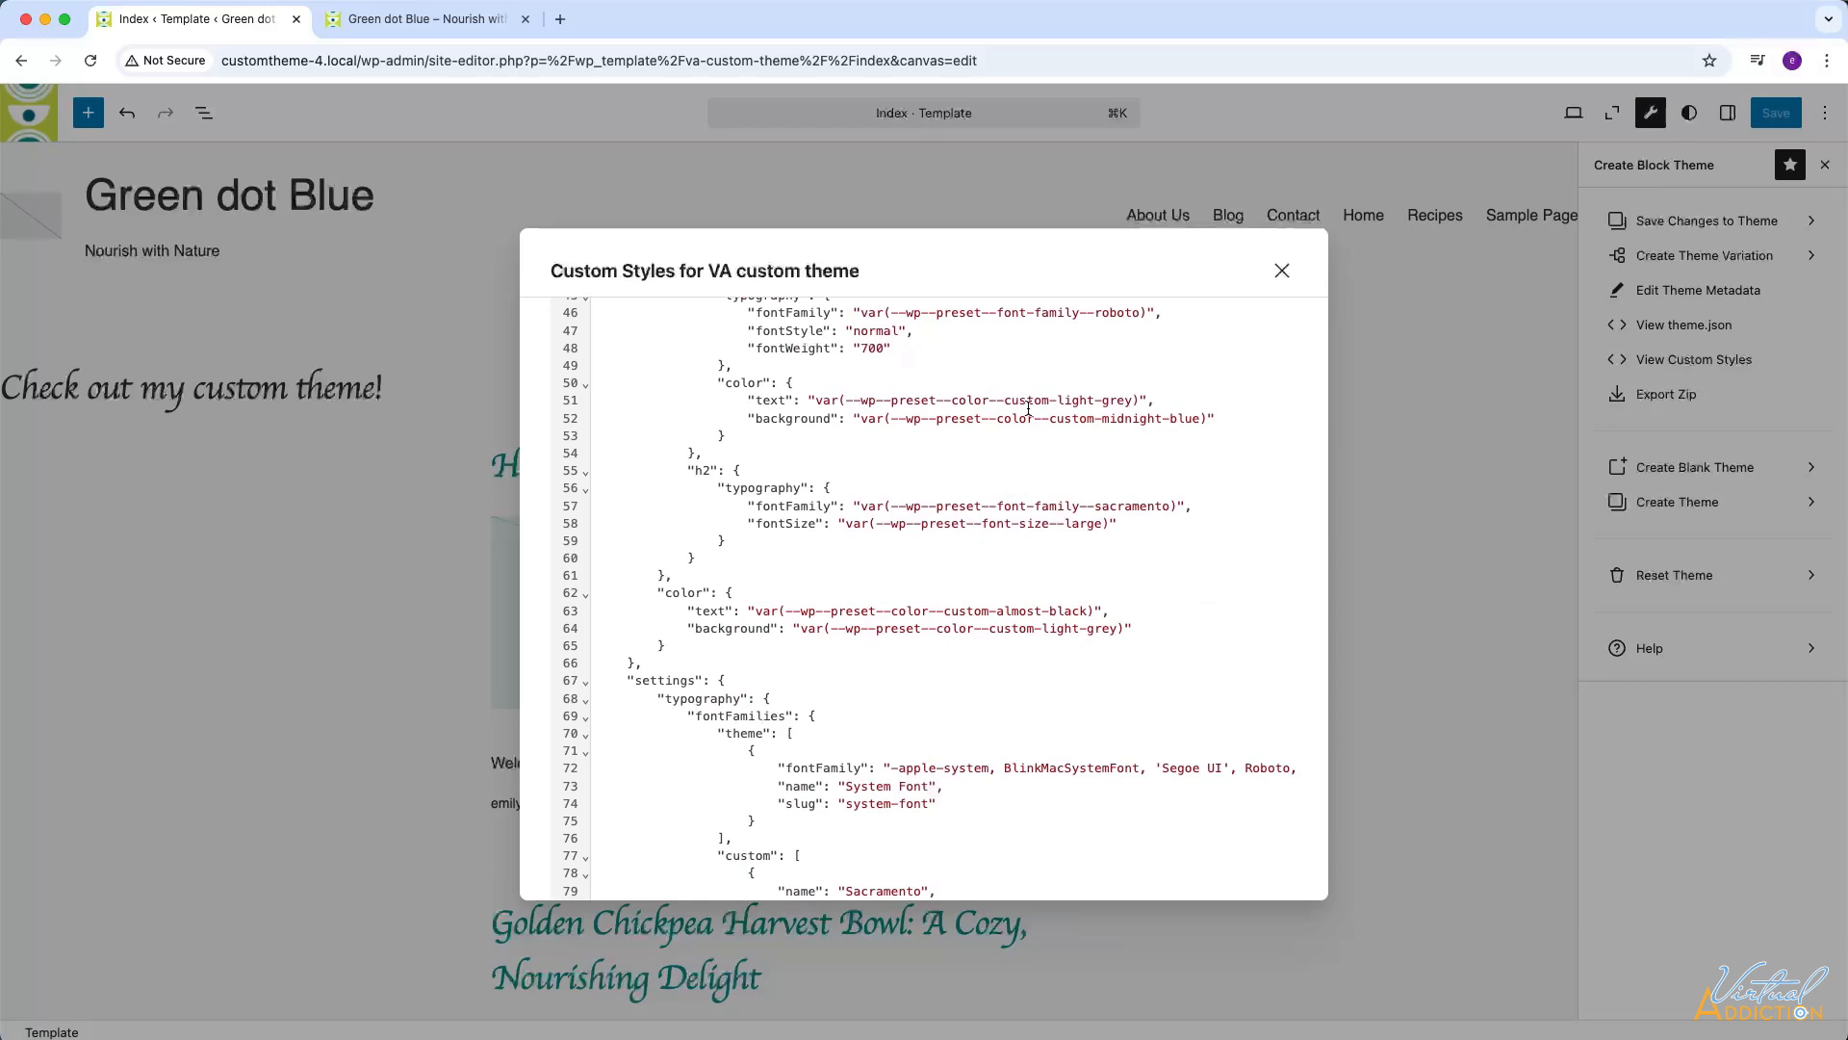
left_click(1277, 272)
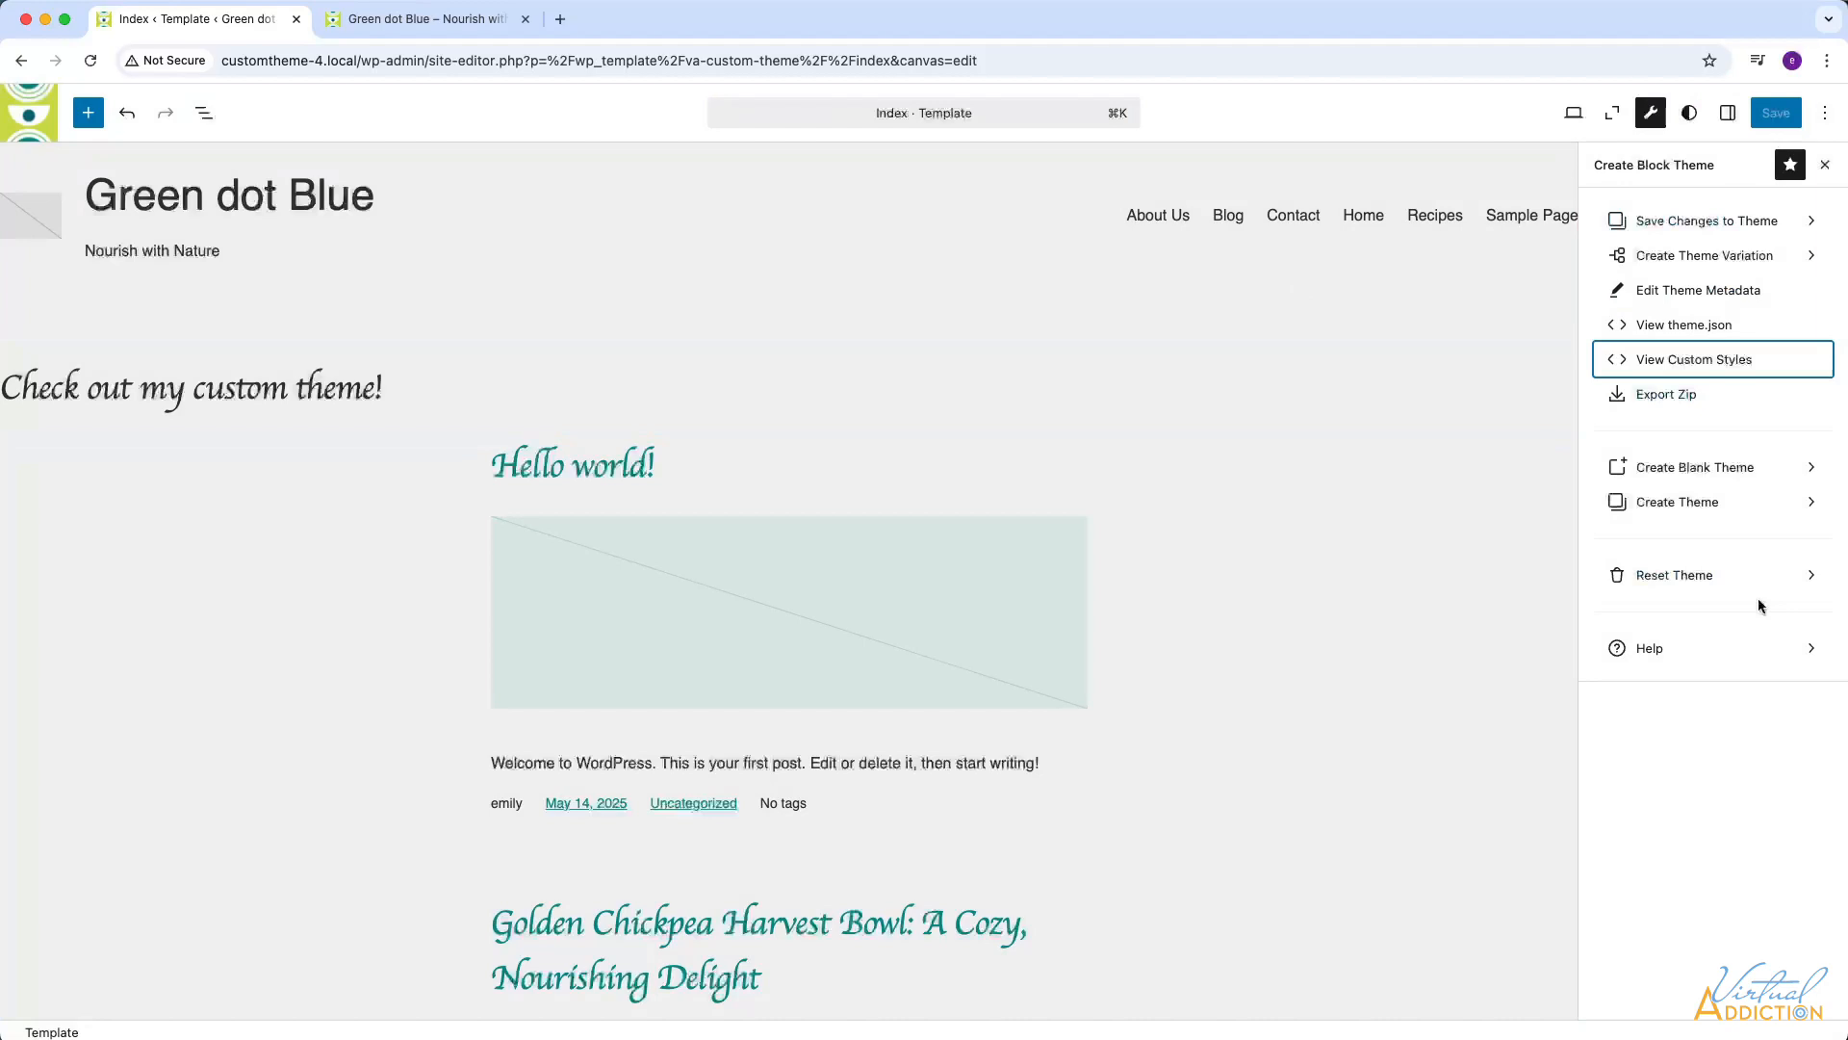
Save fonts, style changes, modified templates and synced patterns to the theme with Create Block Theme, and let the editor reload
left_click(1688, 222)
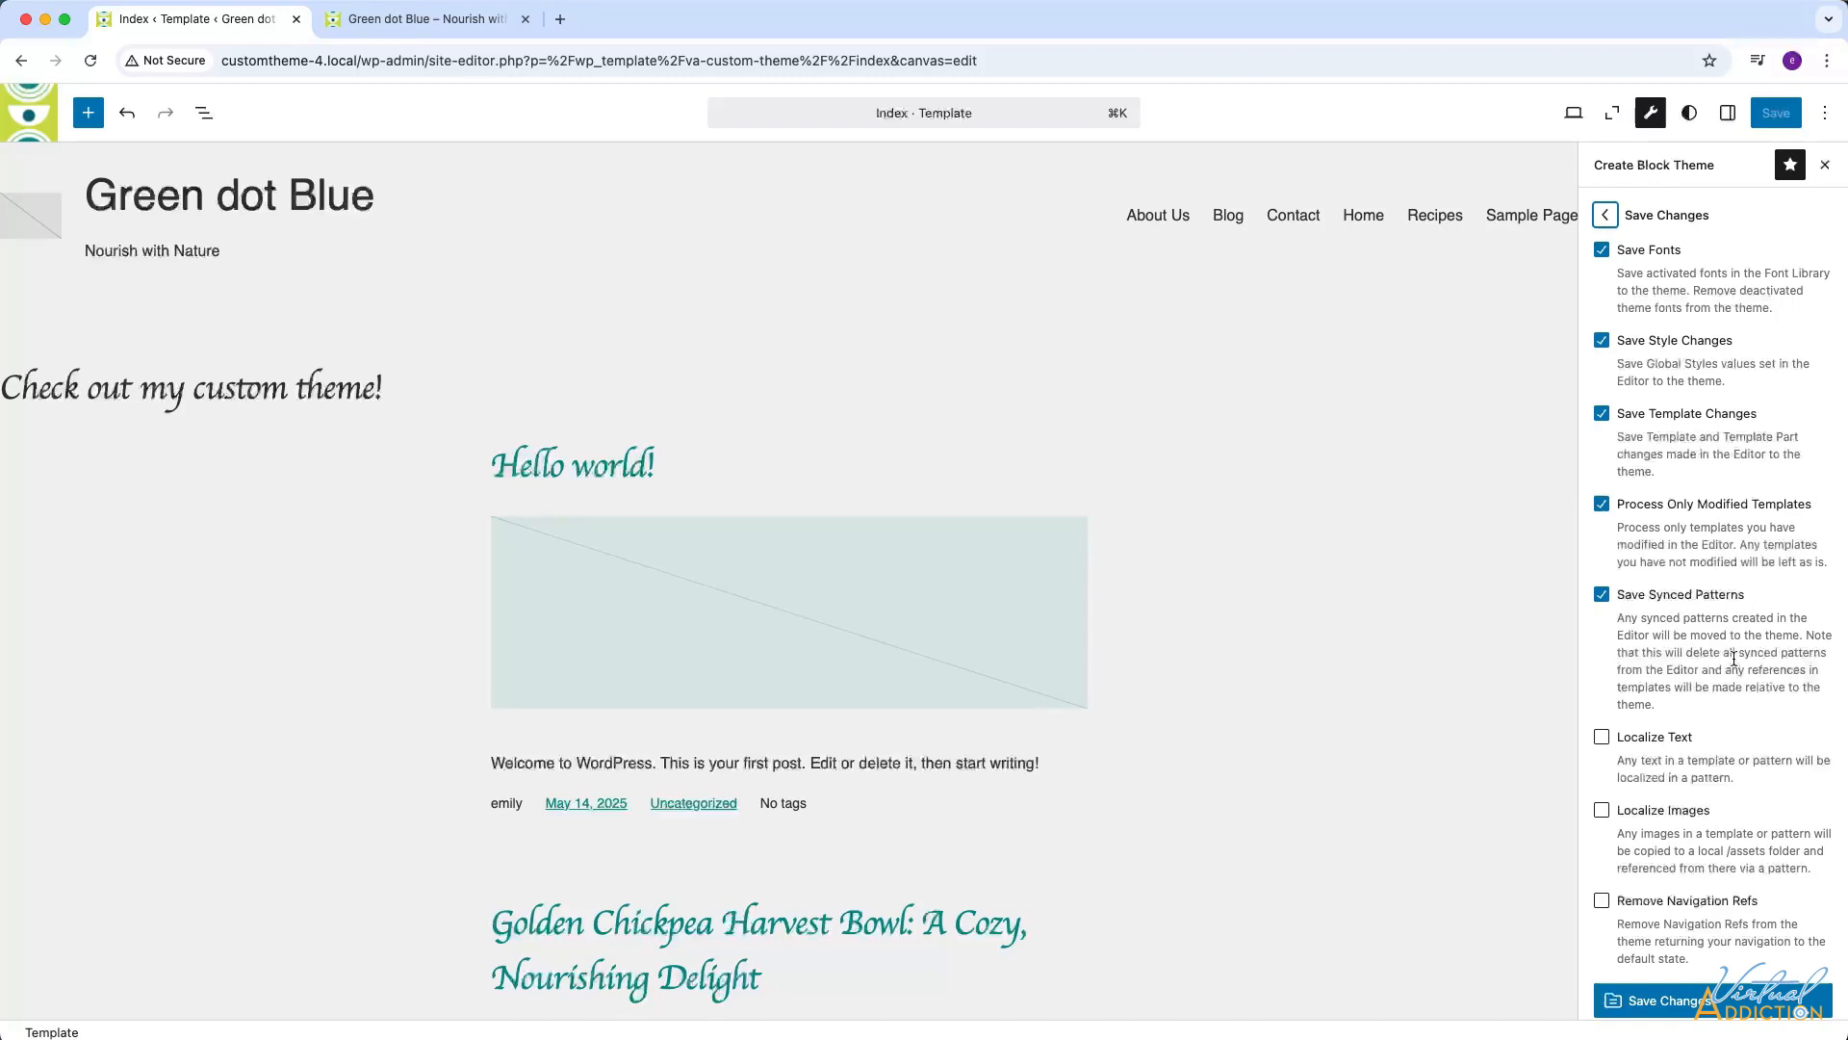
scroll(1730, 664, "down", 1)
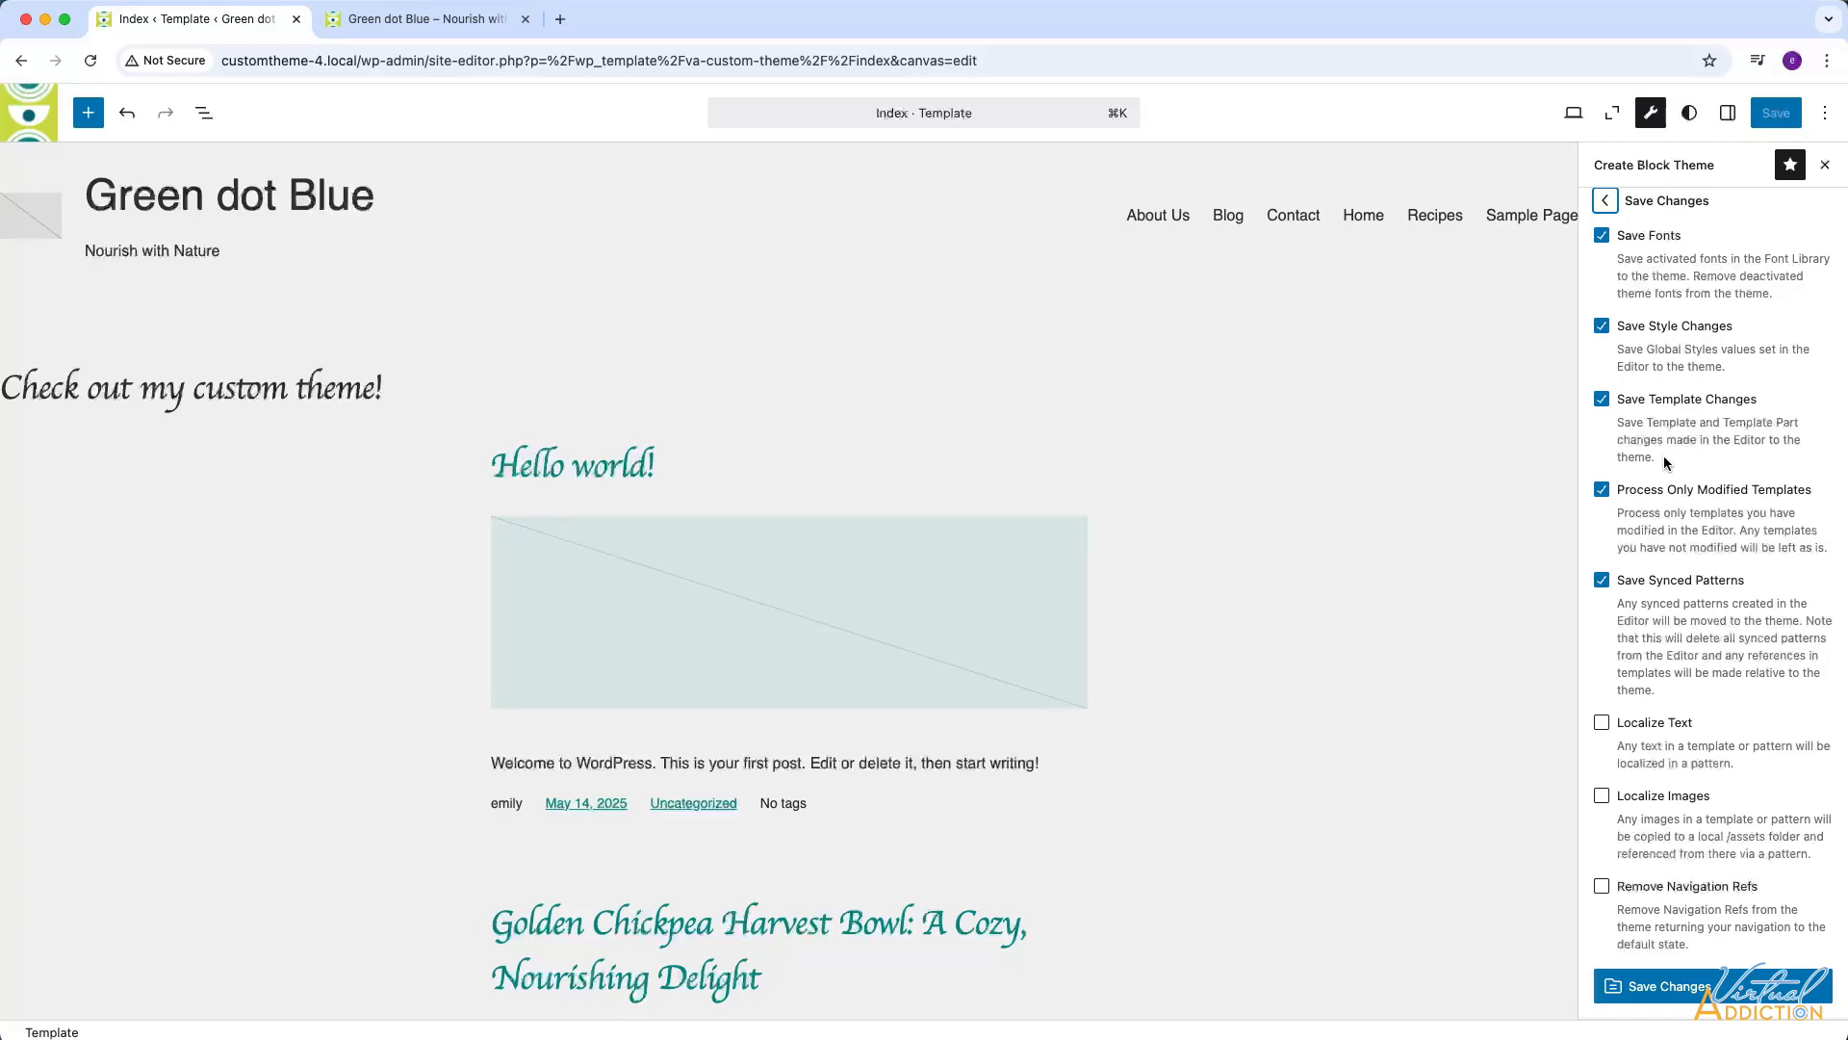
left_click(1675, 985)
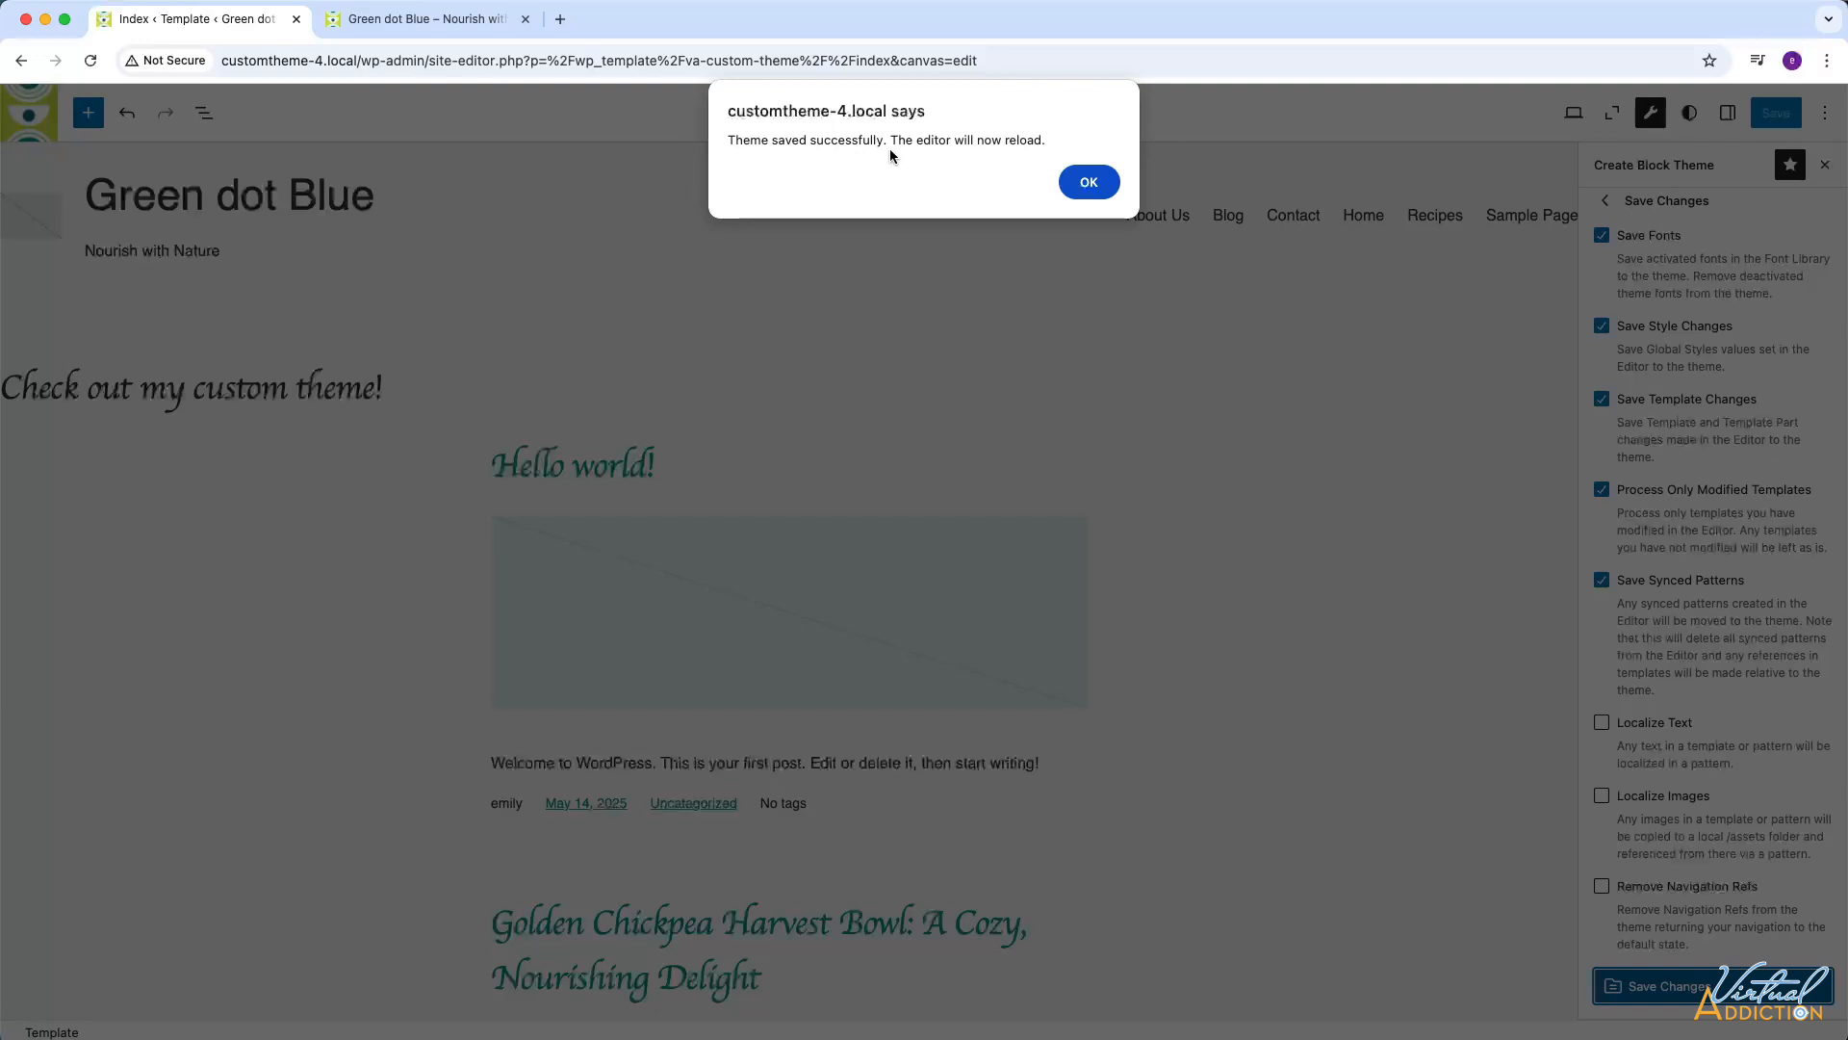
left_click(1089, 182)
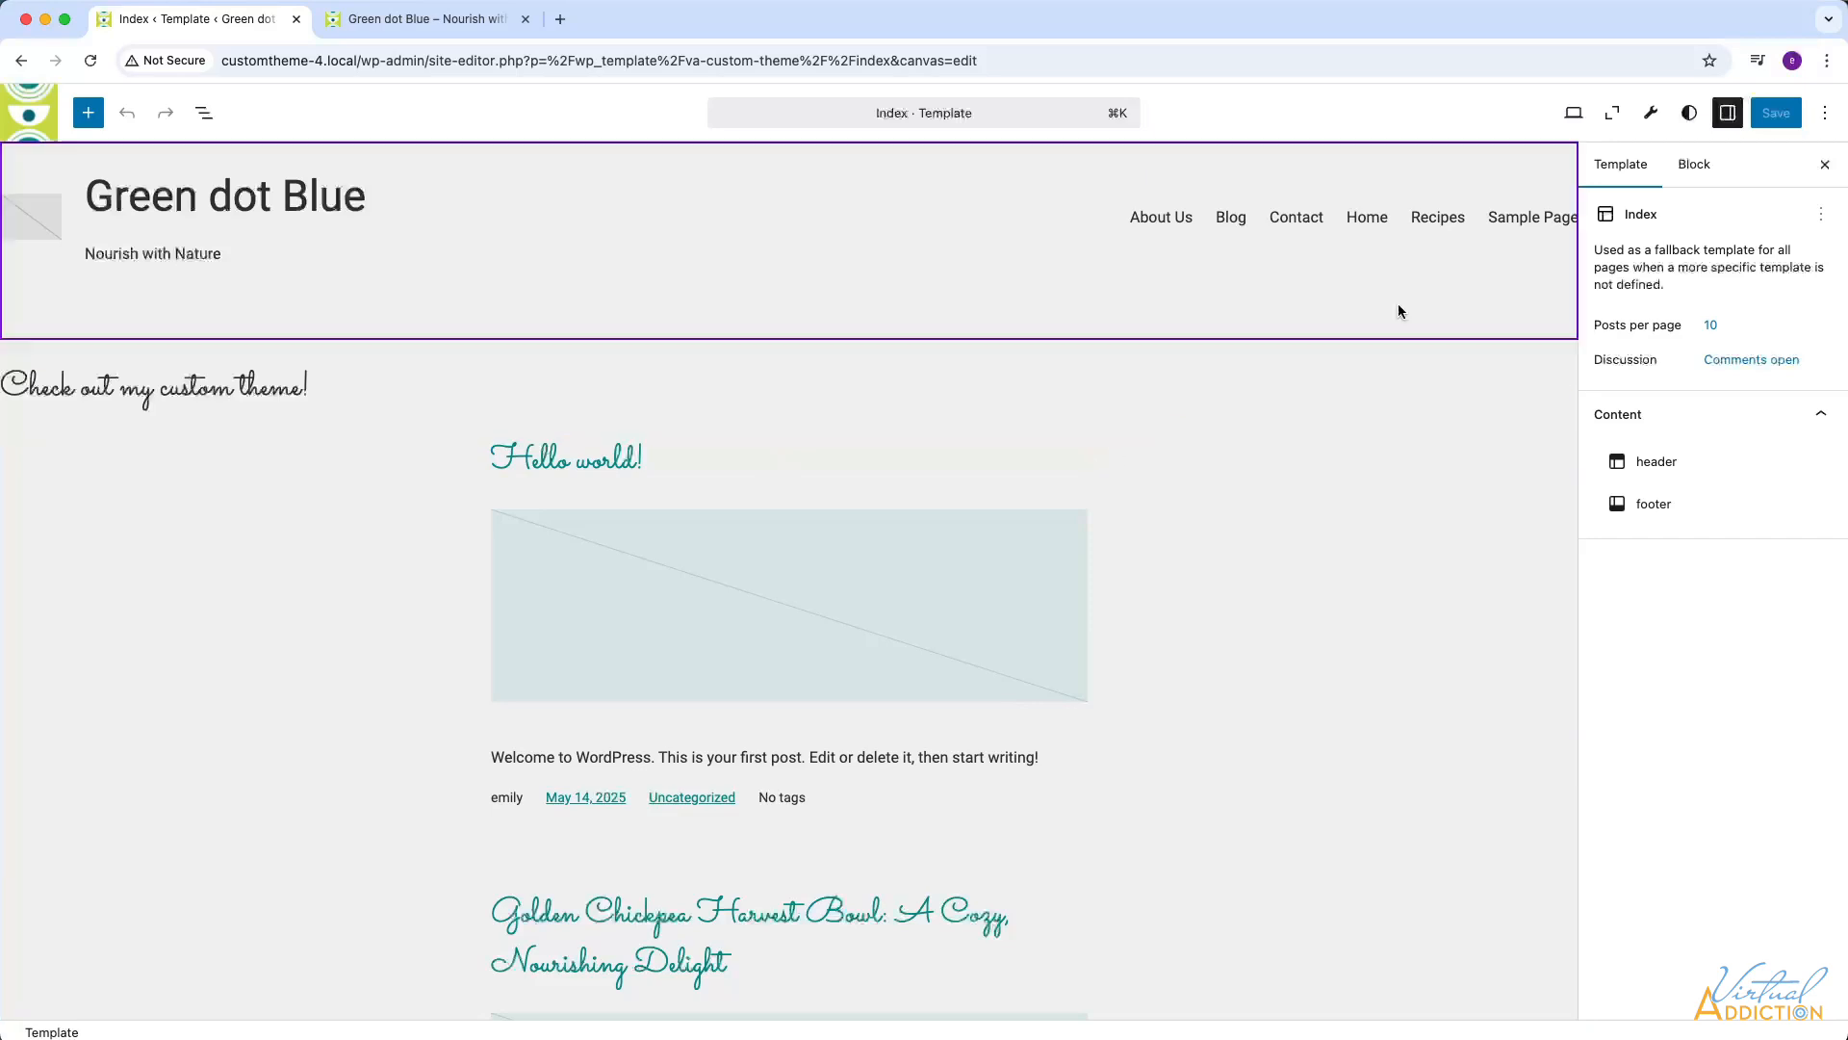
Reopen the theme's theme.json through Create Block Theme and examine the saved color palette and font families
left_click(1650, 117)
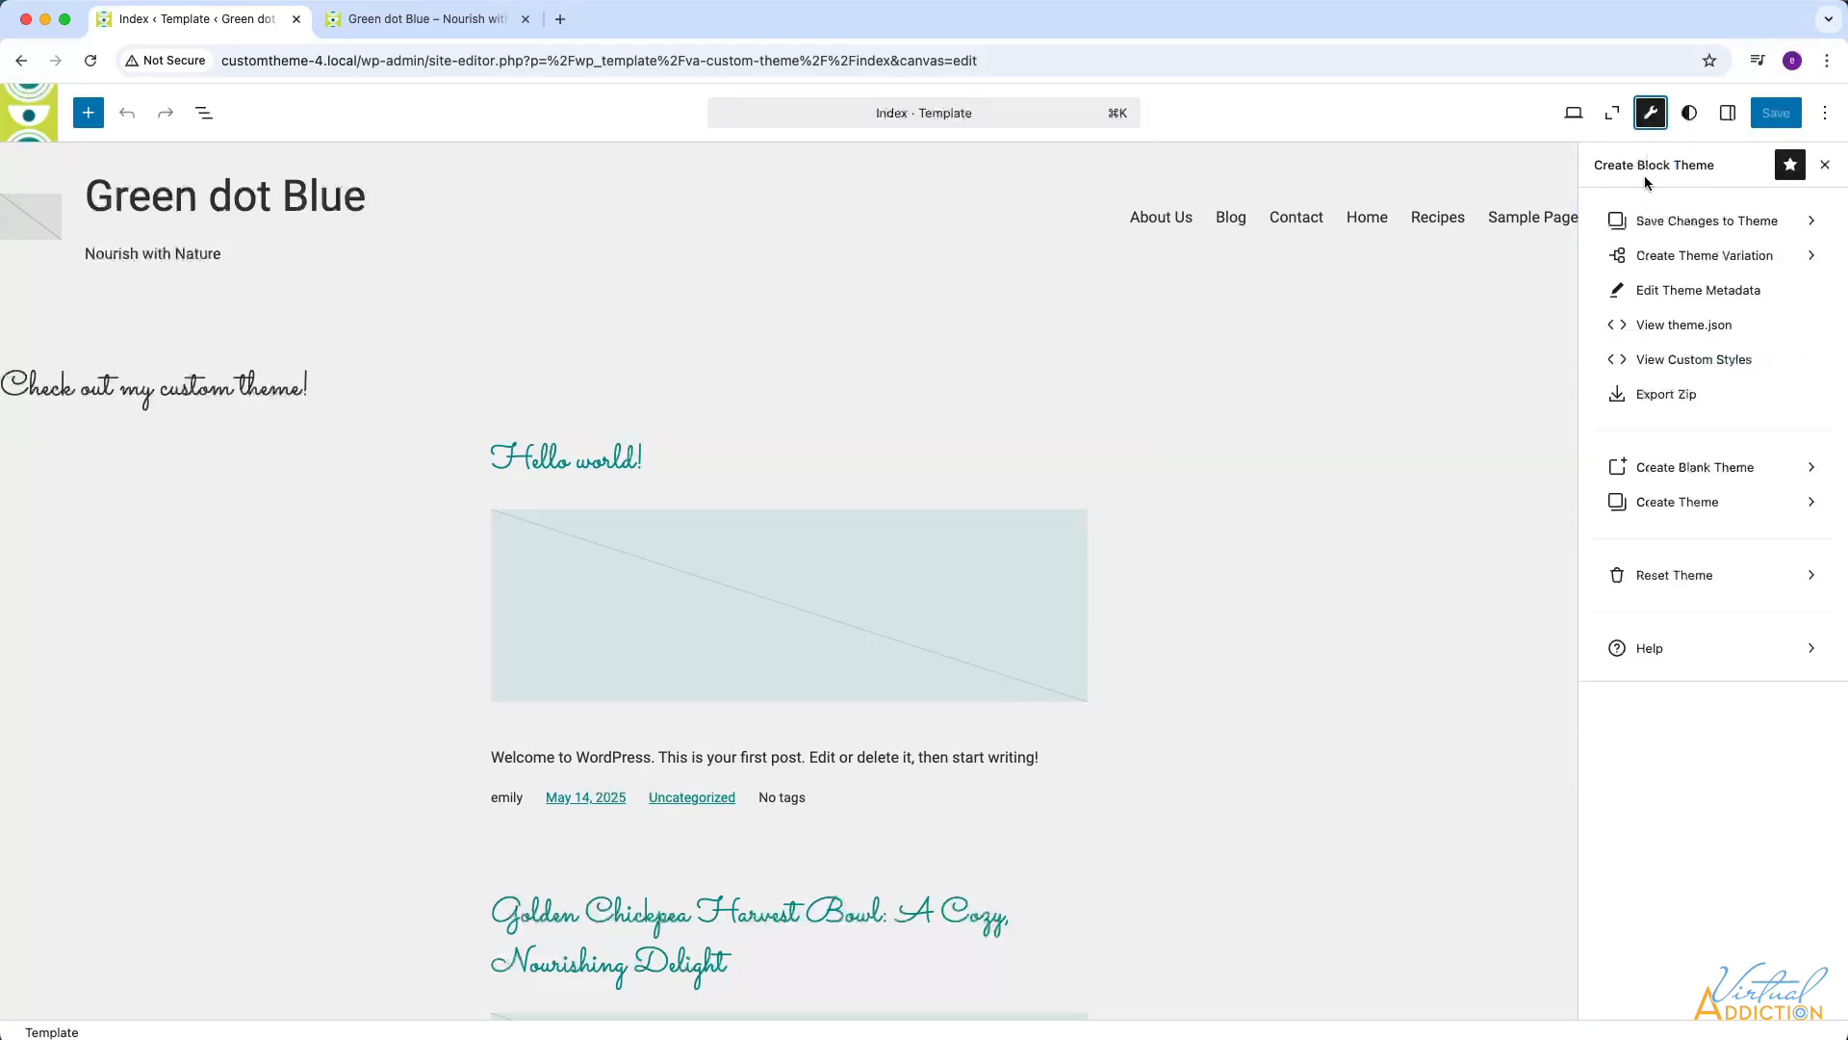
left_click(1685, 331)
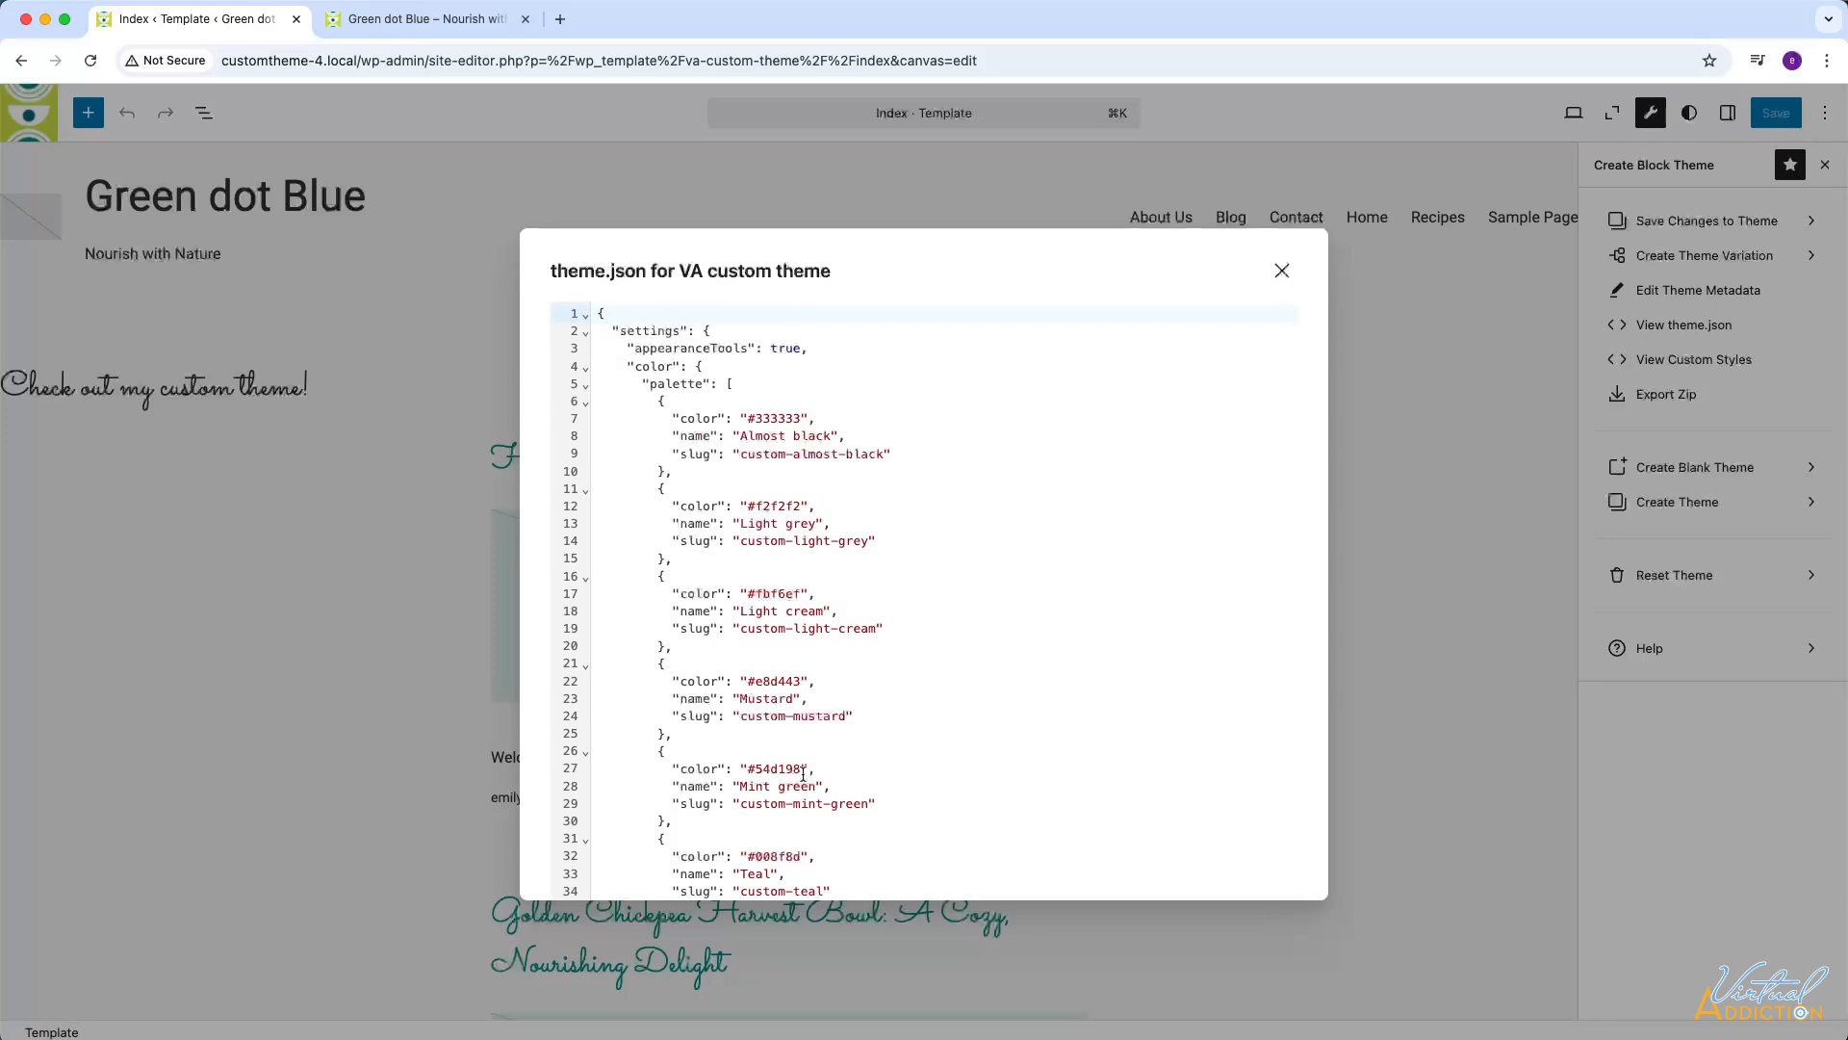
scroll(825, 727, "down", 15)
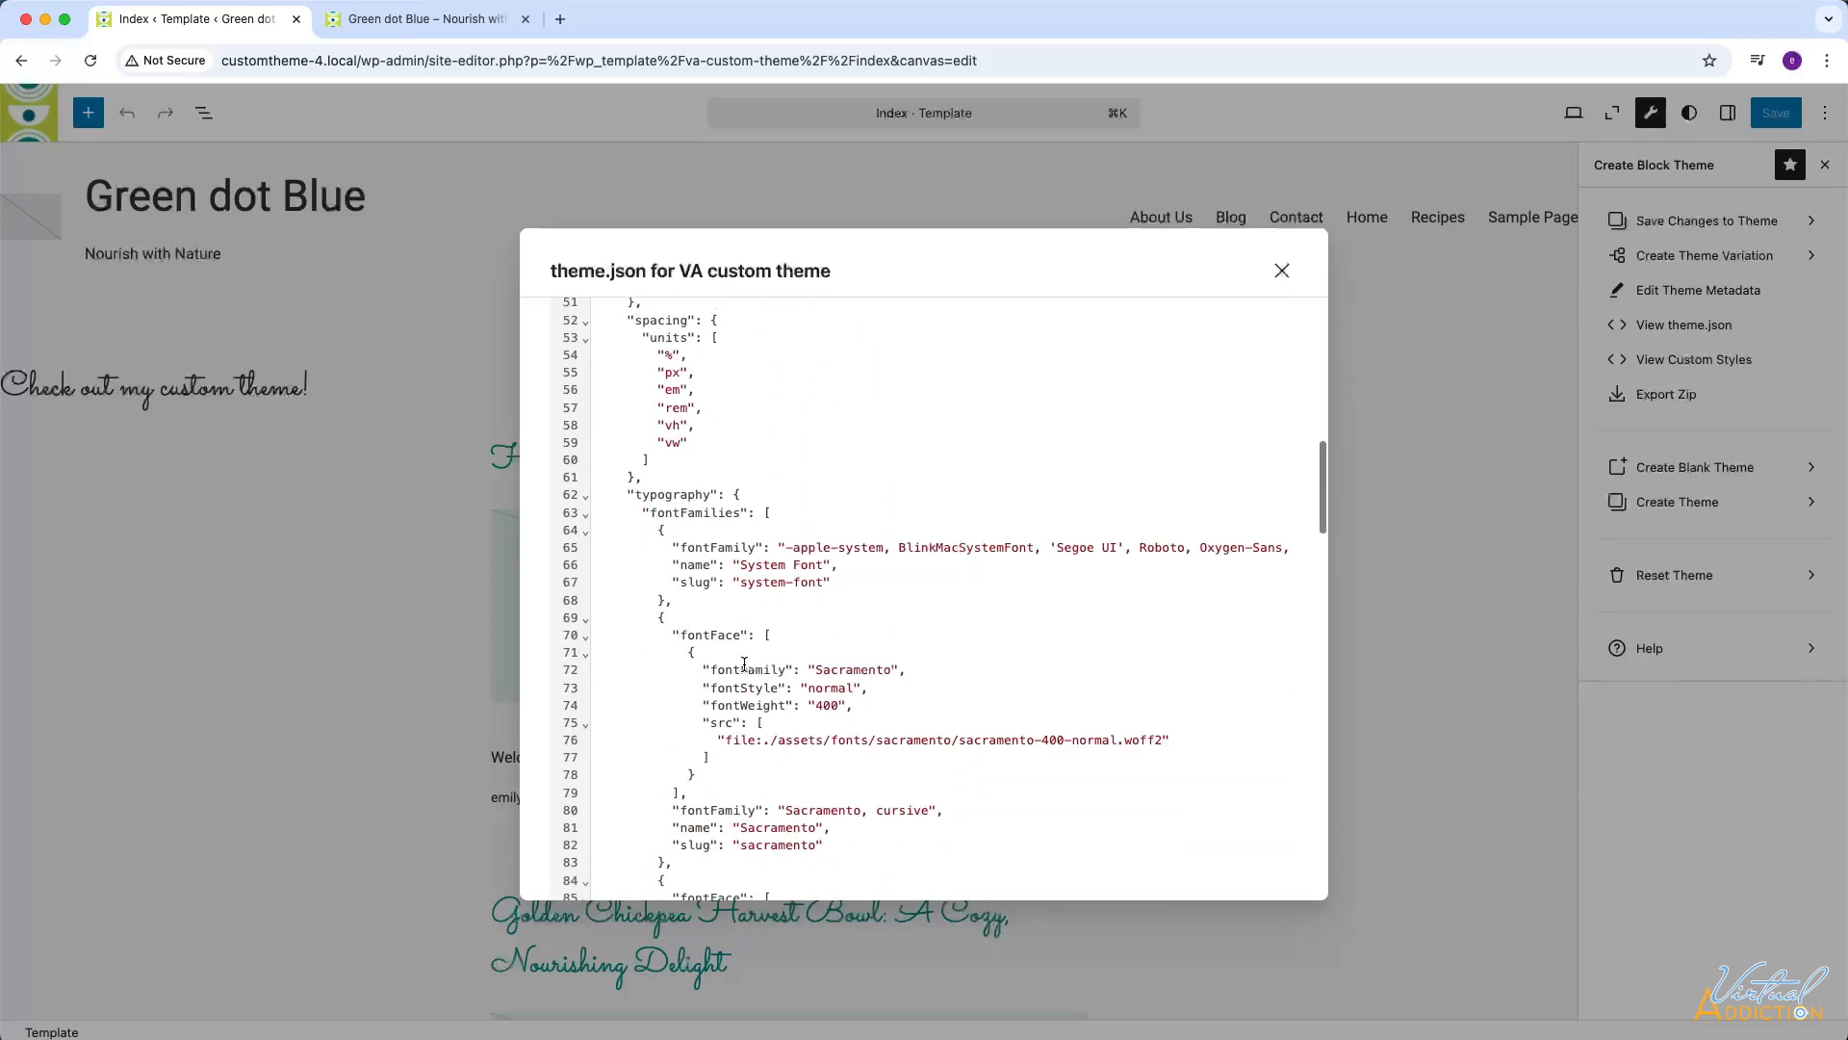
scroll(844, 737, "down", 5)
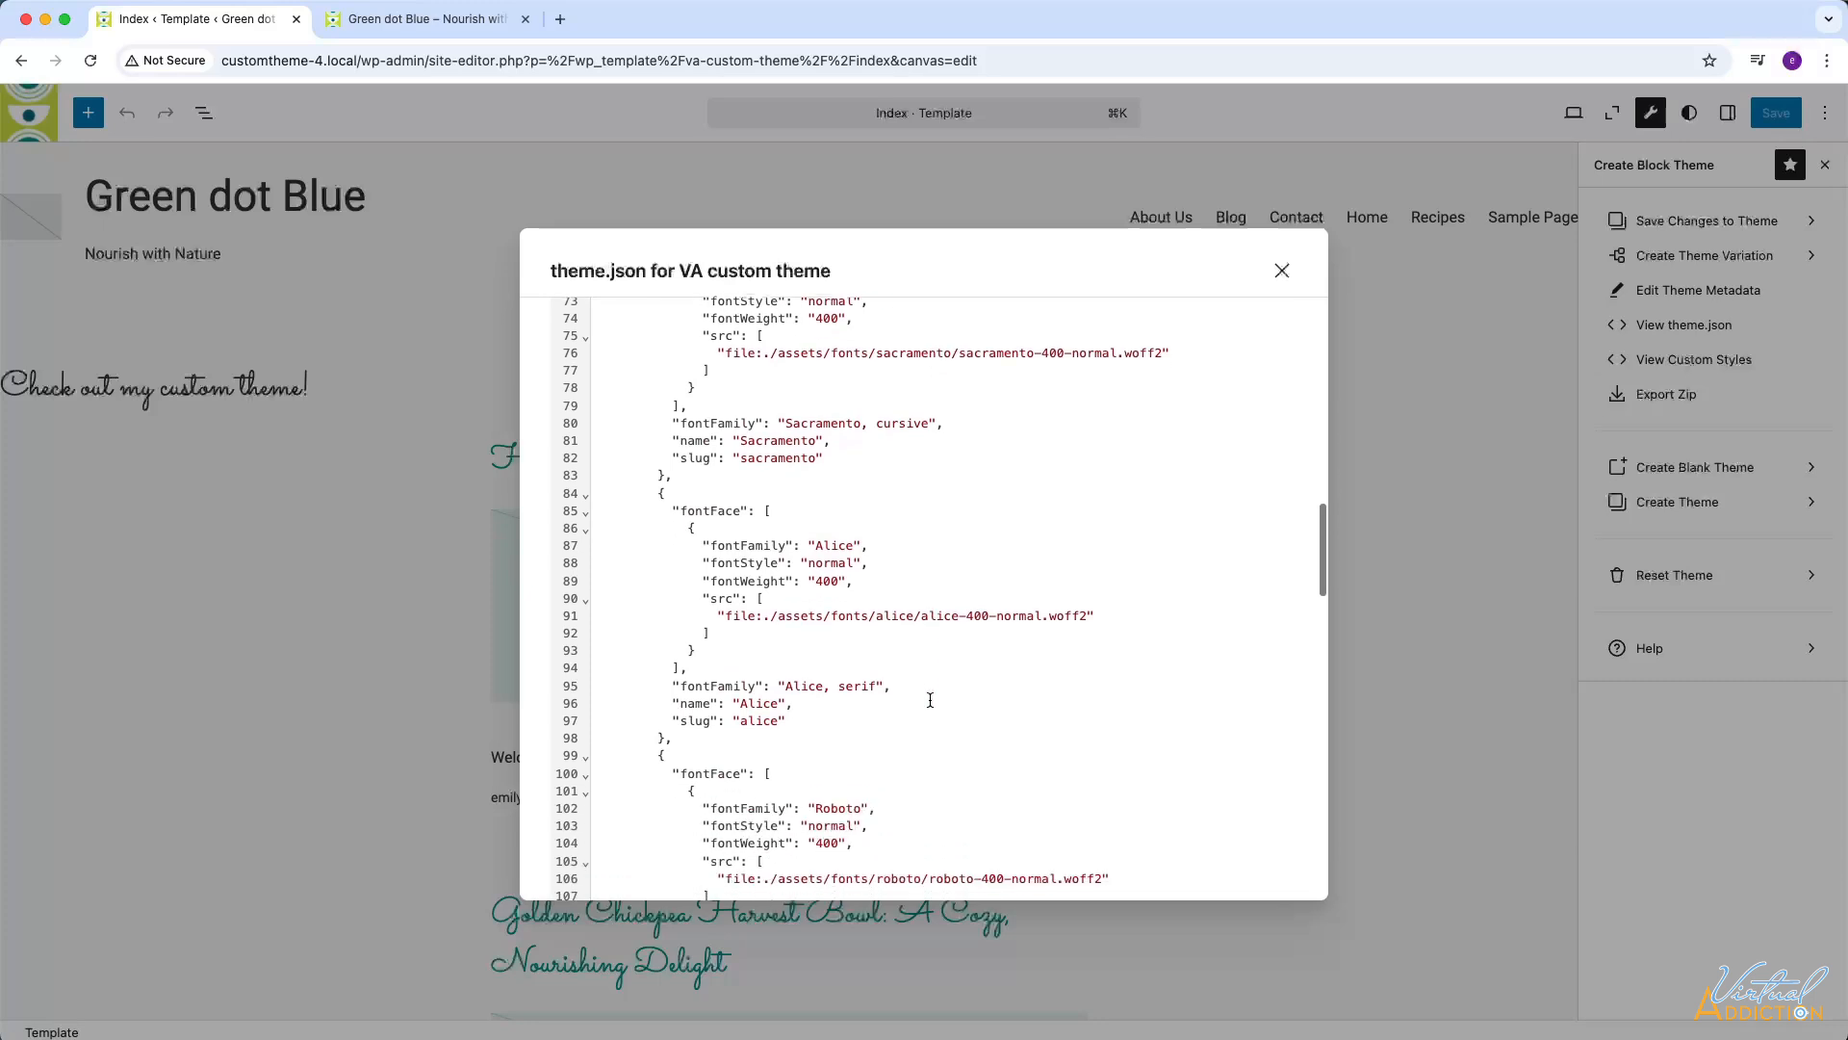
scroll(930, 700, "down", 4)
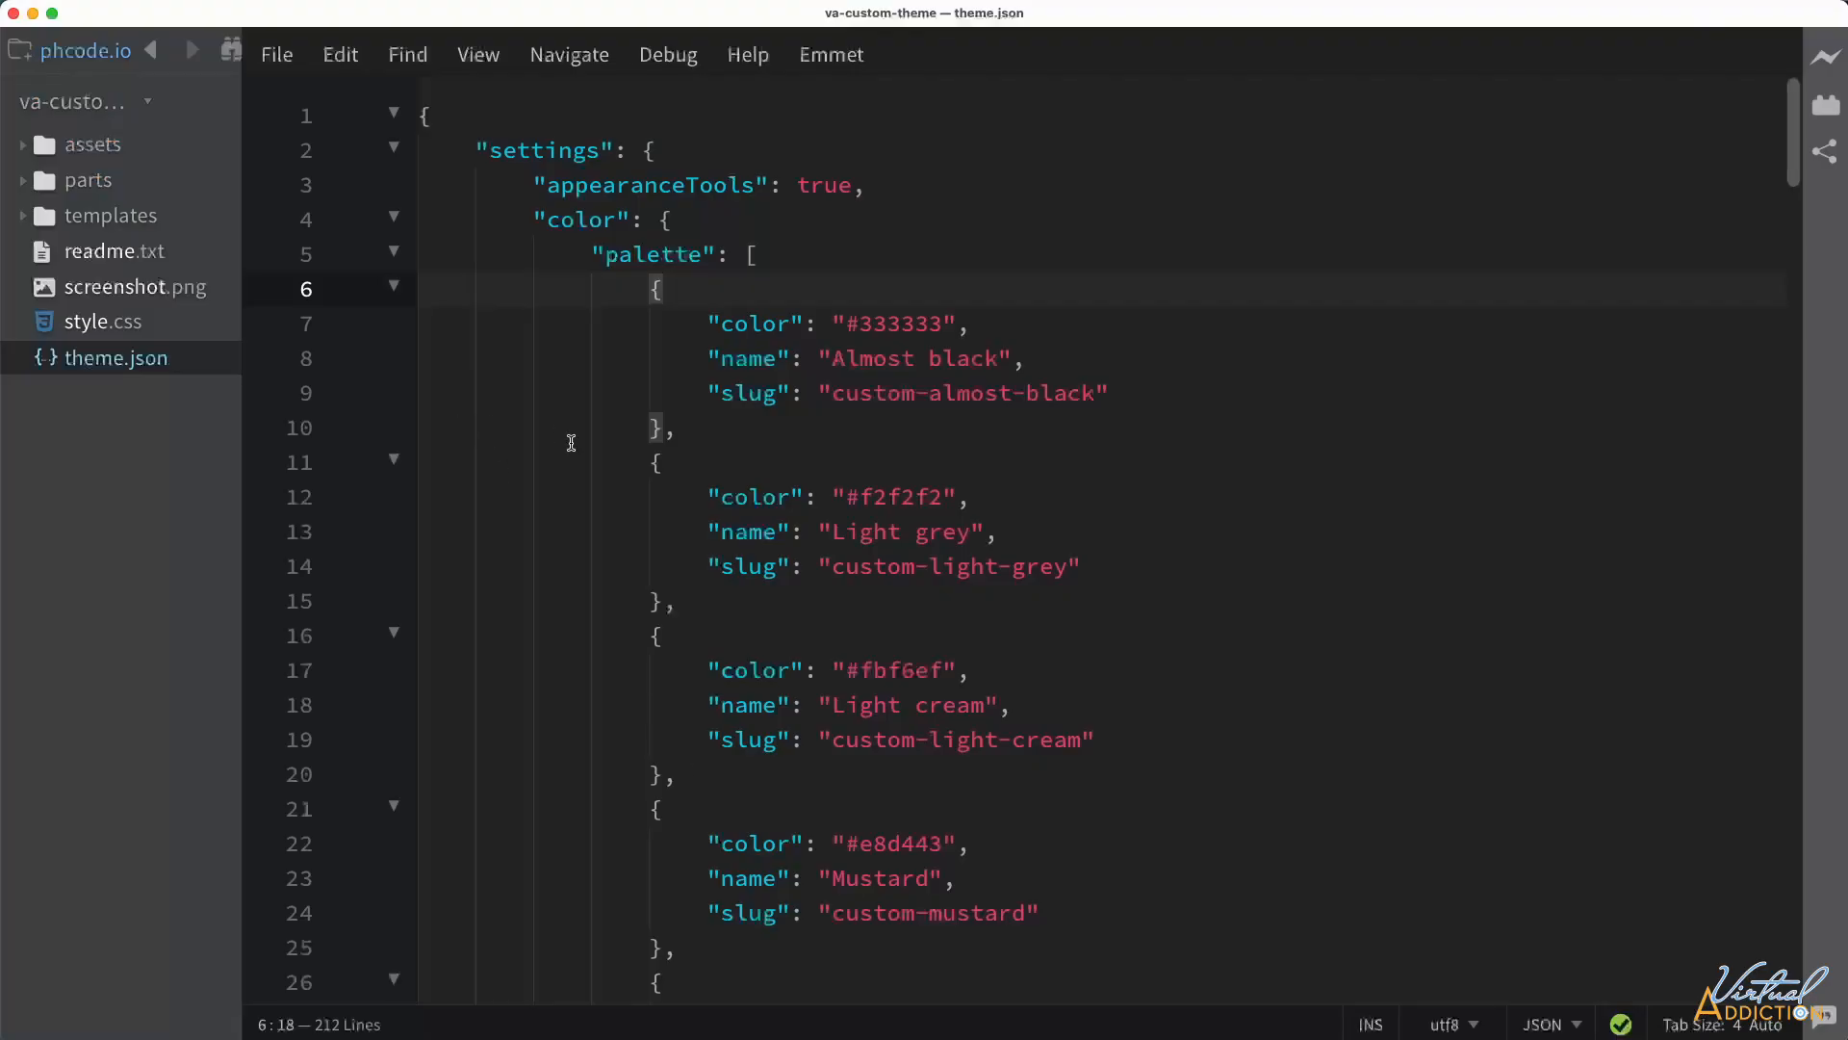
Read through the theme's theme.json in the code editor, examining the color palette, layout, spacing units and font families
scroll(871, 385, "down", 1)
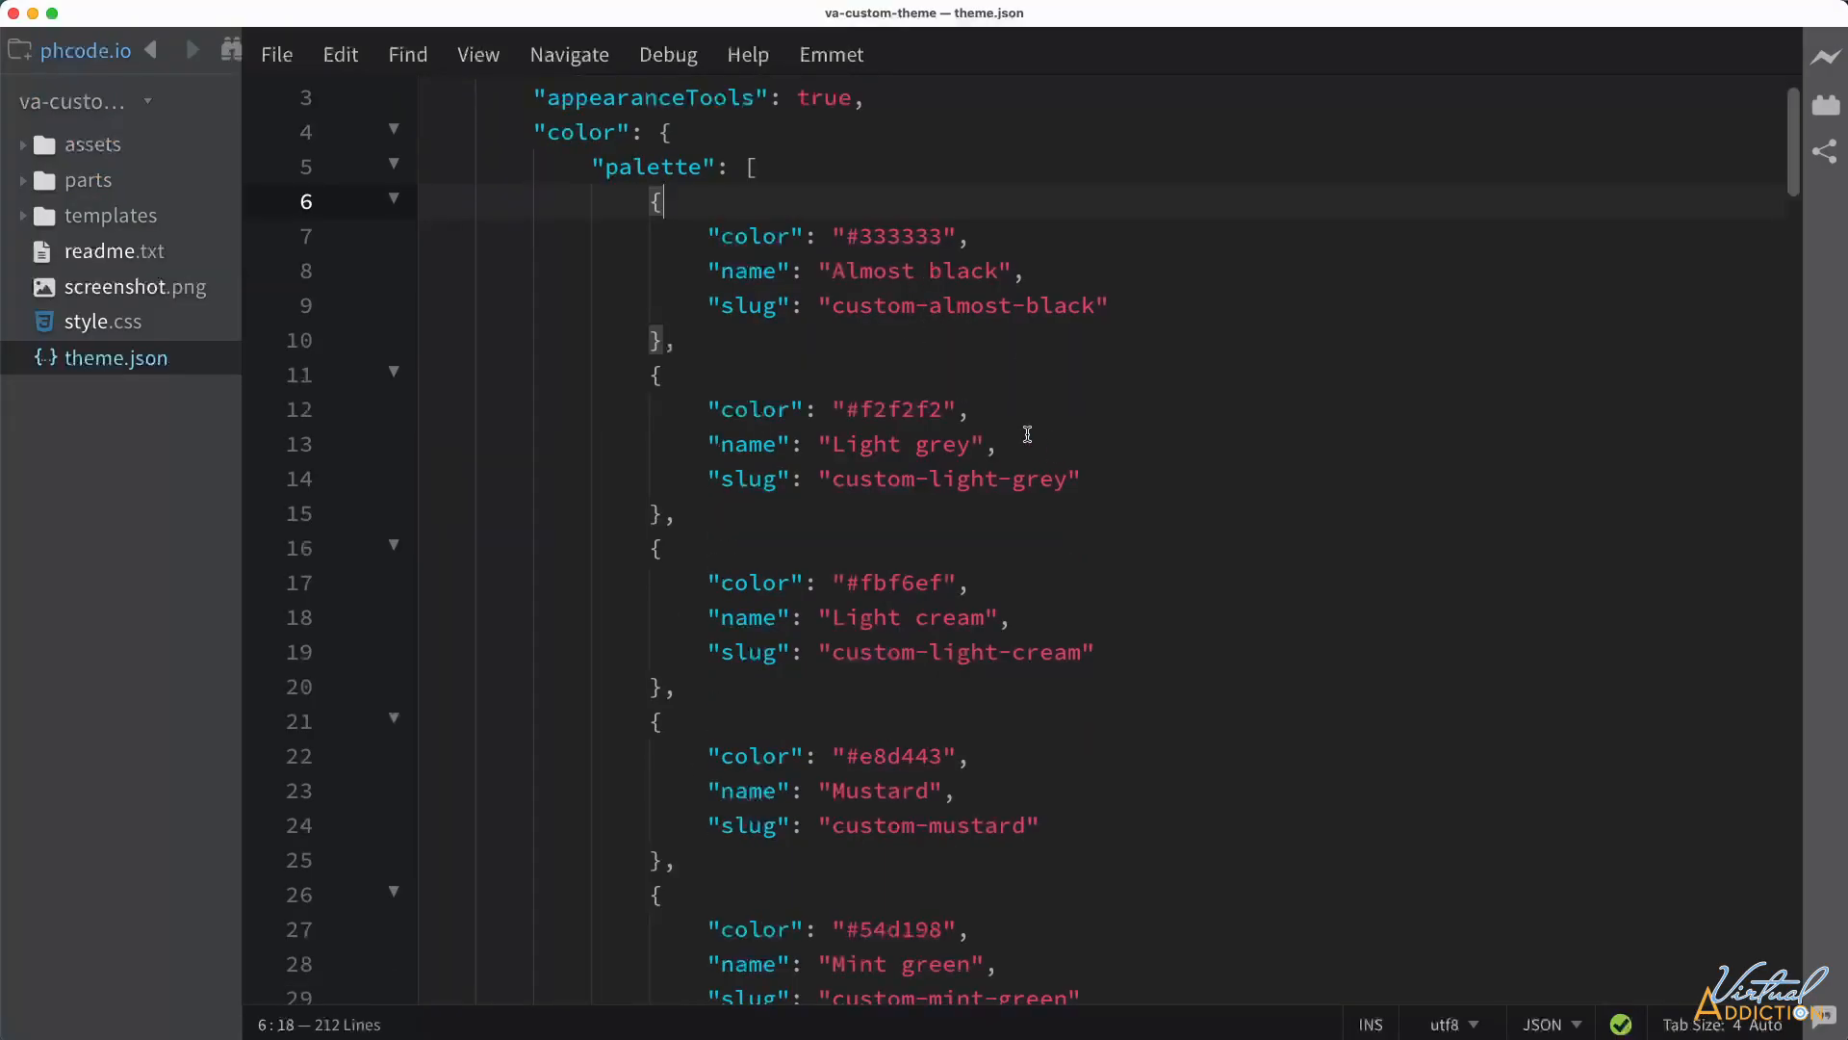
scroll(1065, 473, "down", 6)
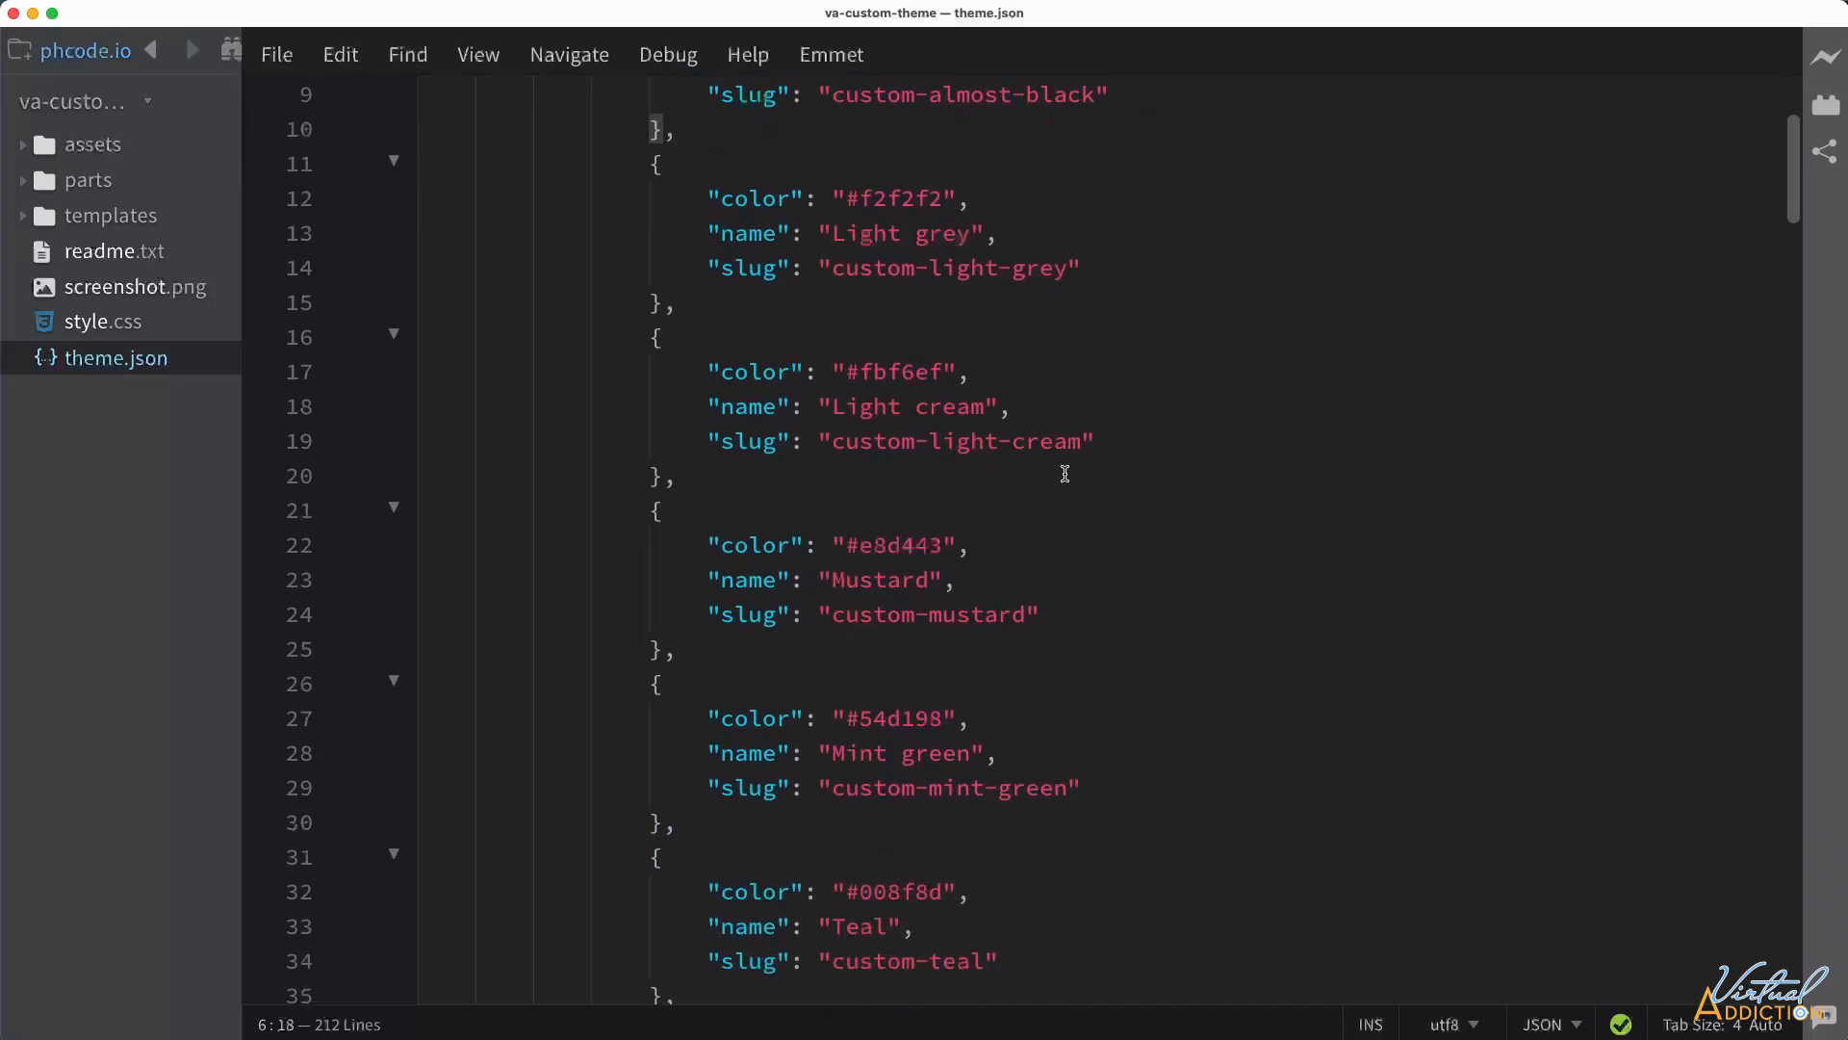
scroll(1065, 473, "down", 3)
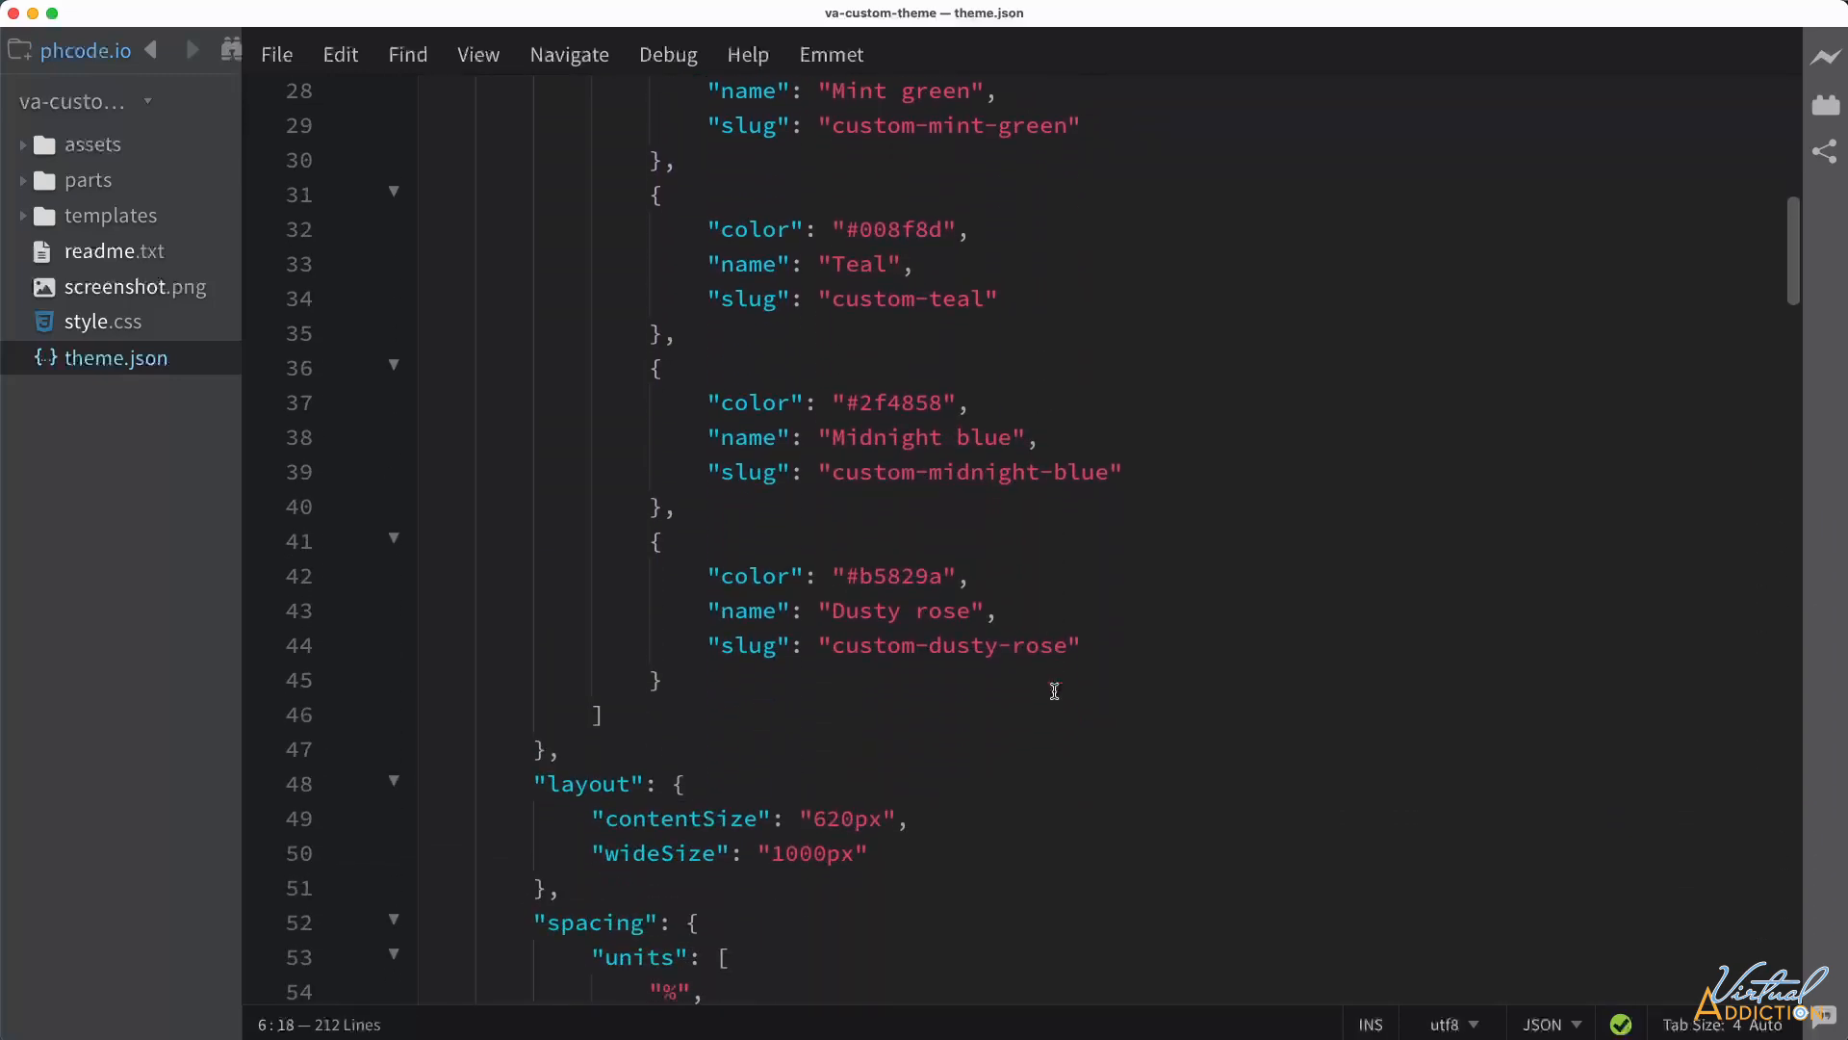
scroll(1055, 691, "down", 9)
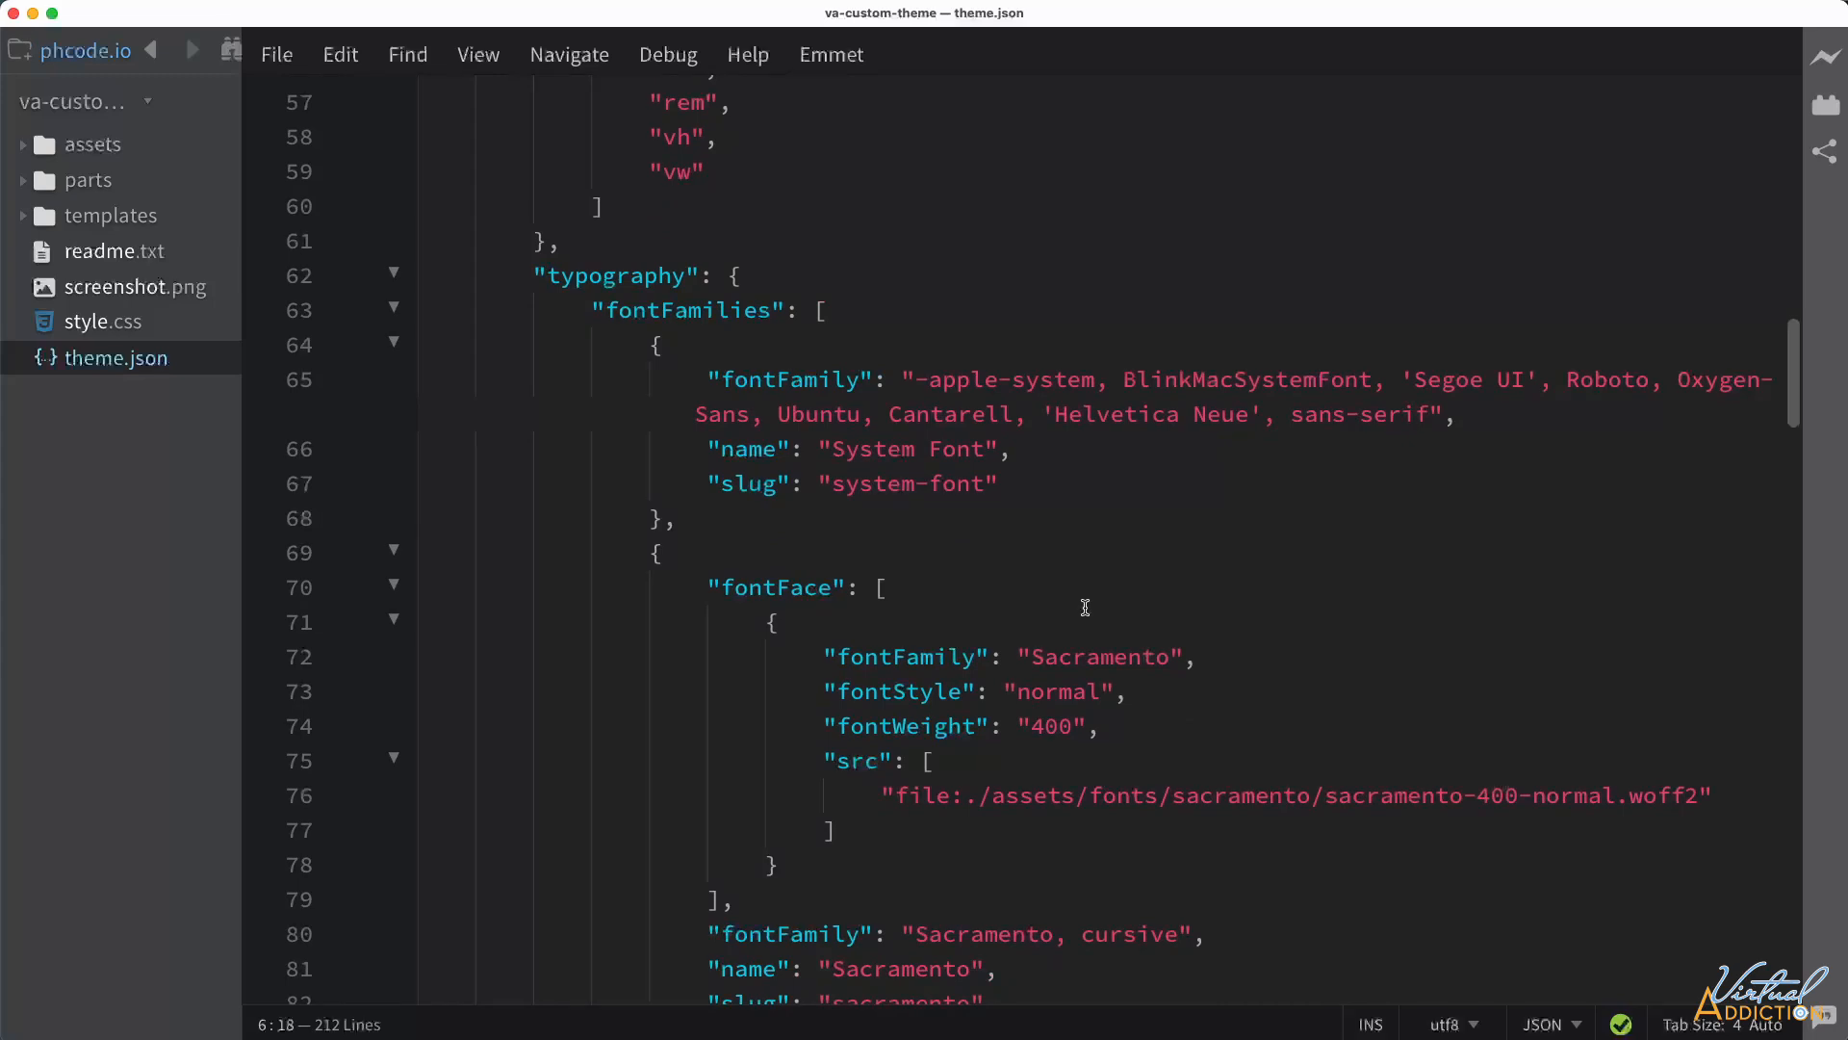
scroll(1103, 650, "down", 2)
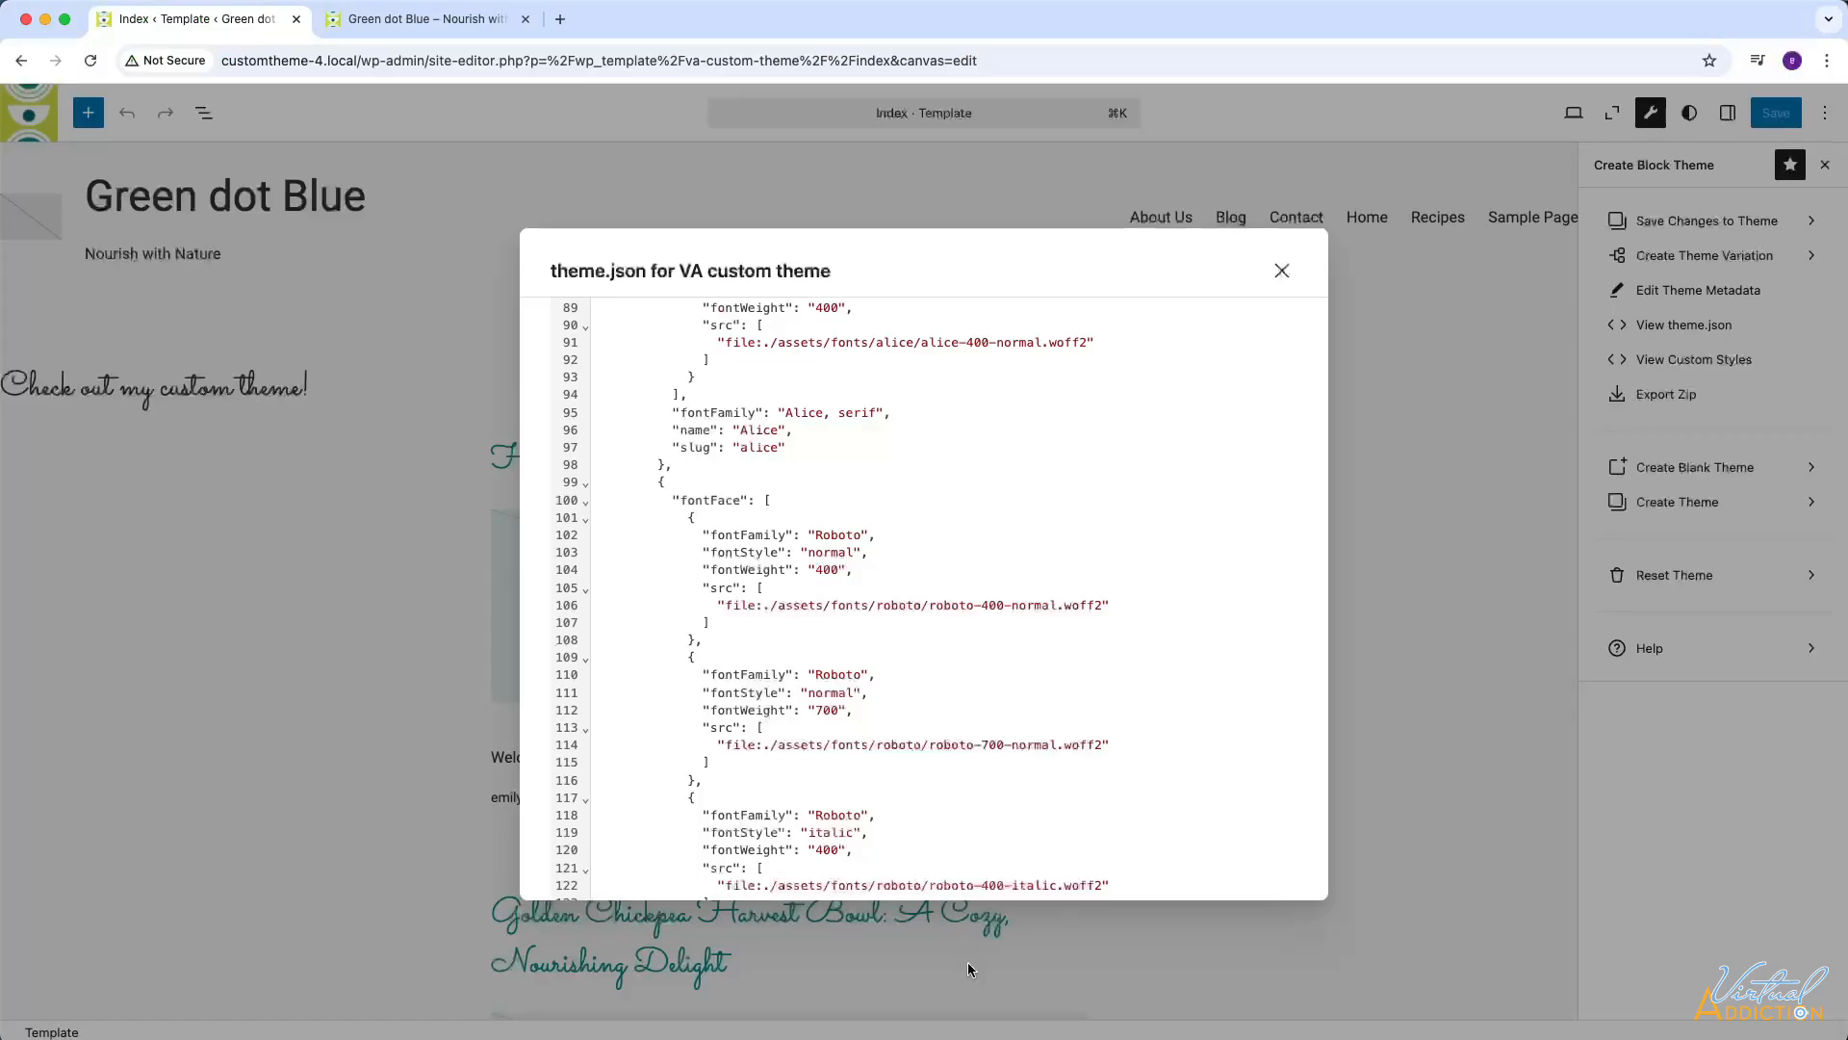
Close the theme.json view in the WordPress site editor and leave the Index template for the Design overview
left_click(1282, 273)
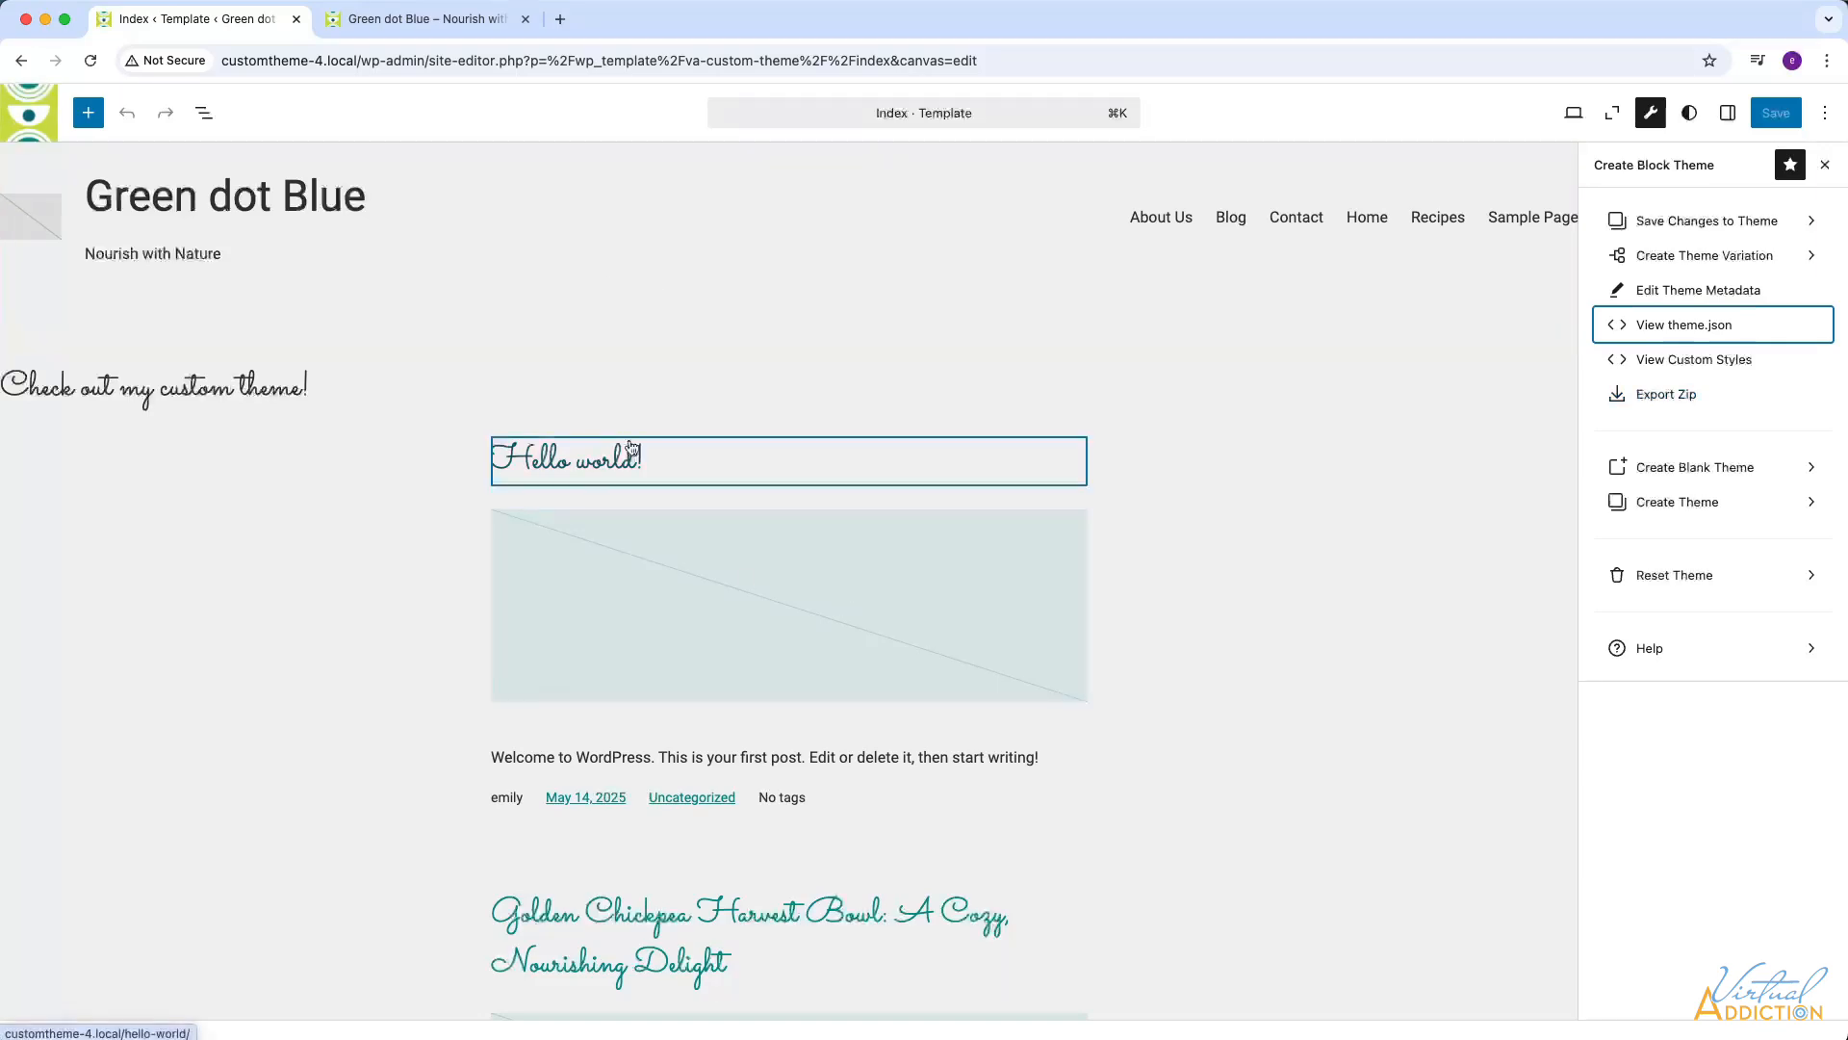
left_click(28, 112)
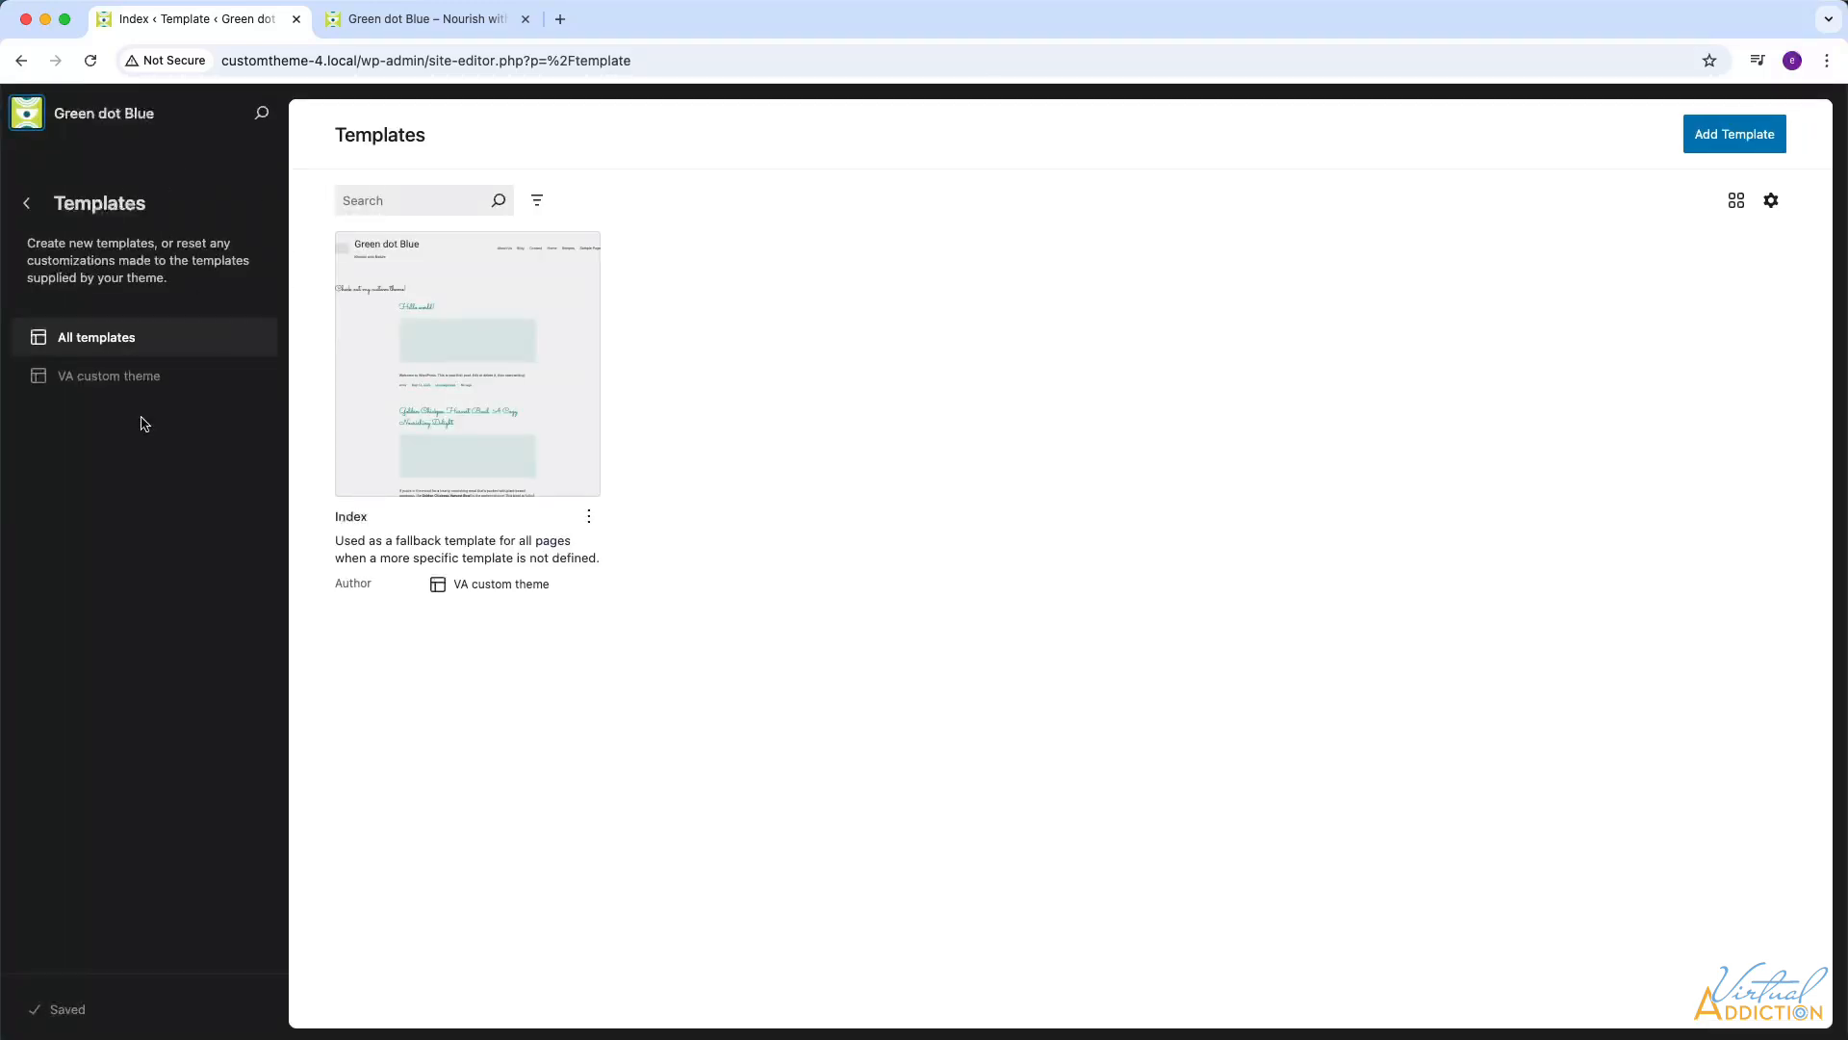
left_click(28, 204)
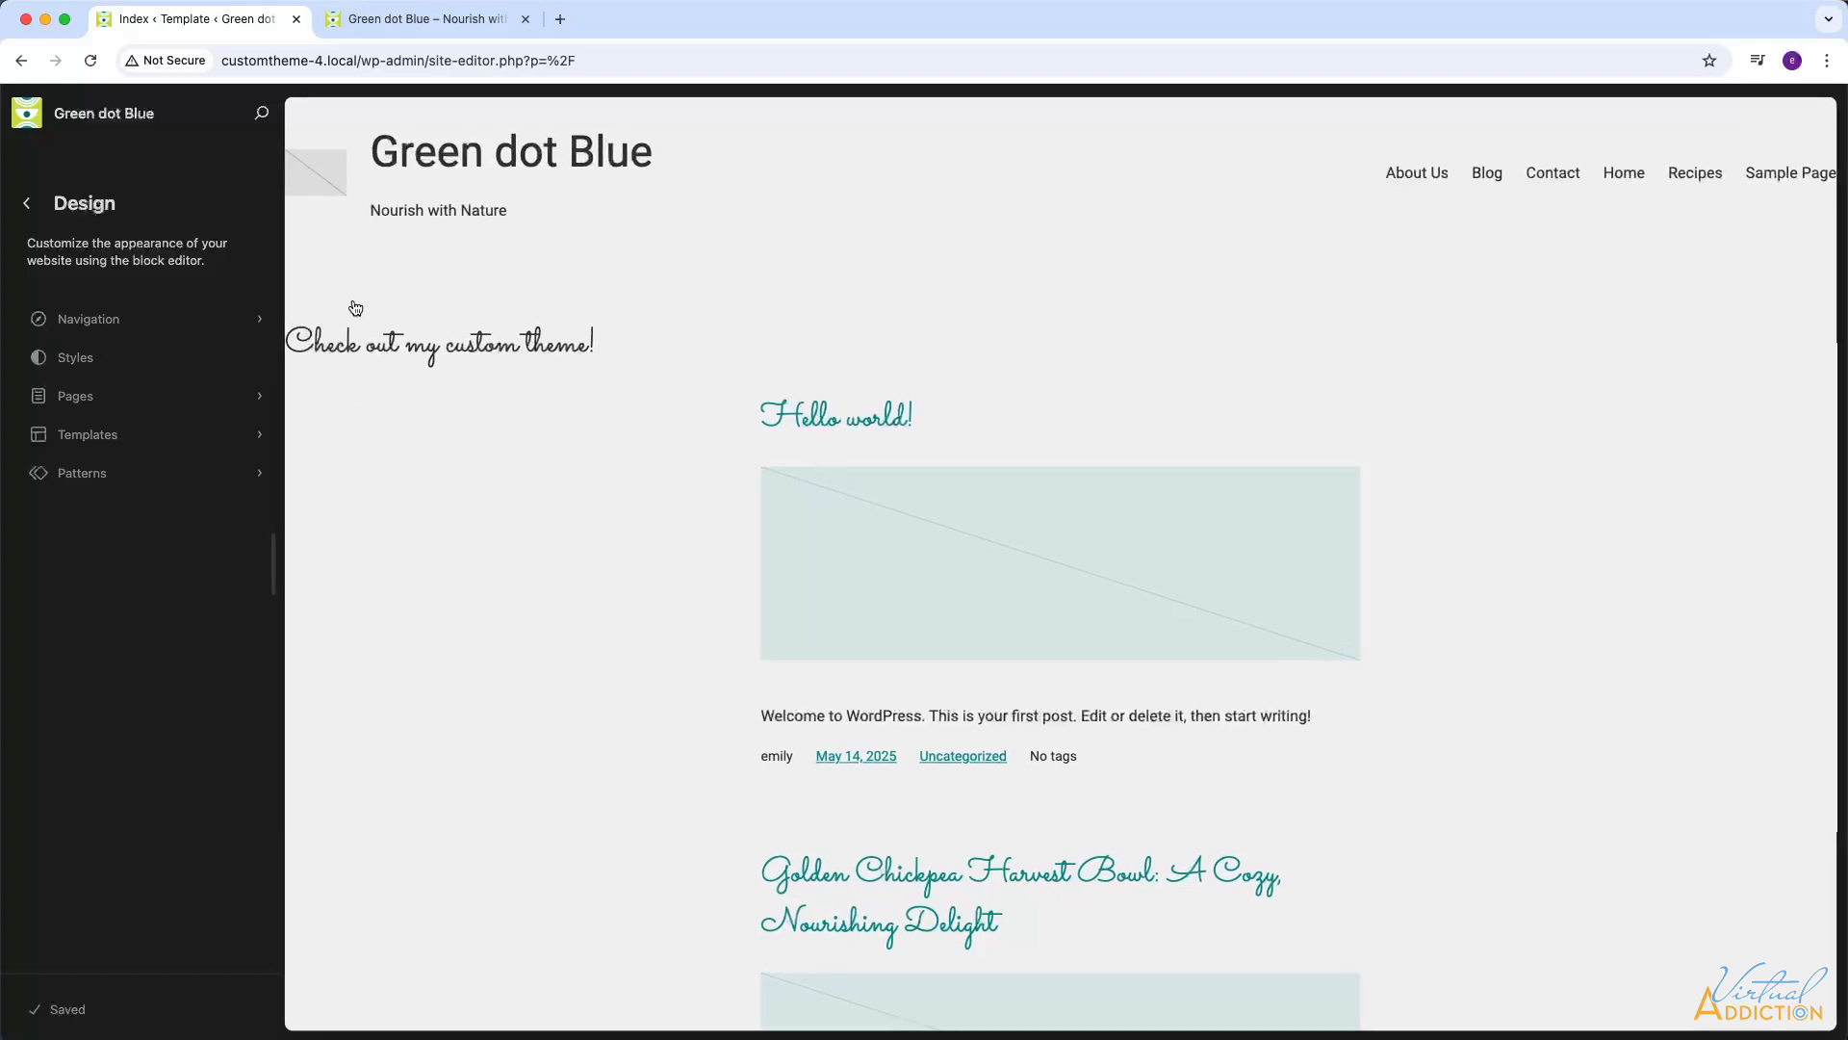
left_click(829, 452)
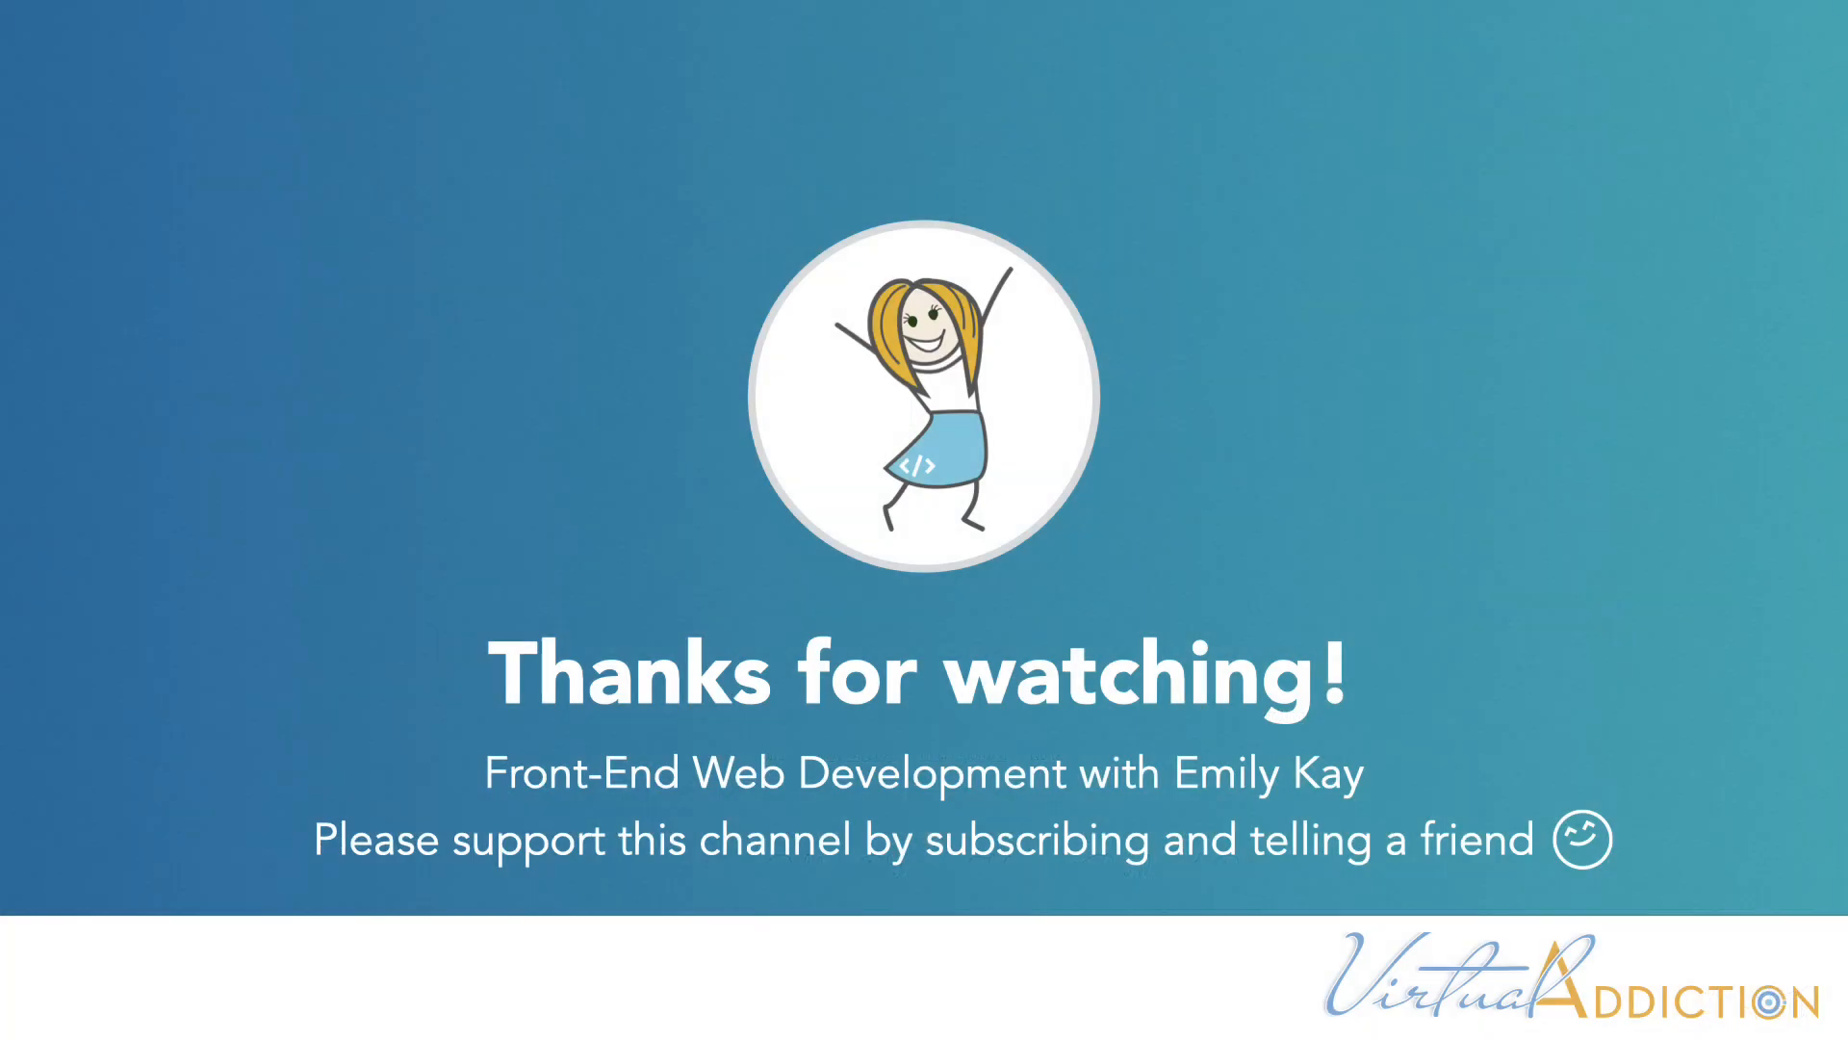